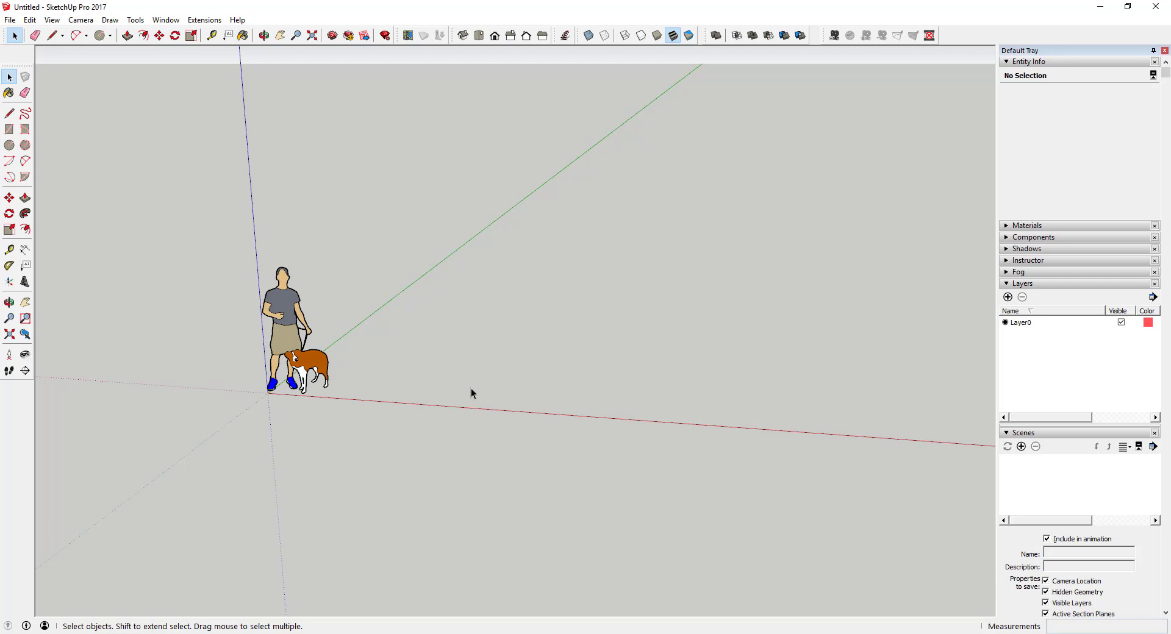
Delete the default figure of a person with a dog standing at the origin.
{"action": "middle_click_drag", "start_coordinate": [295, 365], "coordinate": [251, 367]}
{"action": "scroll", "coordinate": [251, 369], "scroll_direction": "up", "scroll_amount": 3}
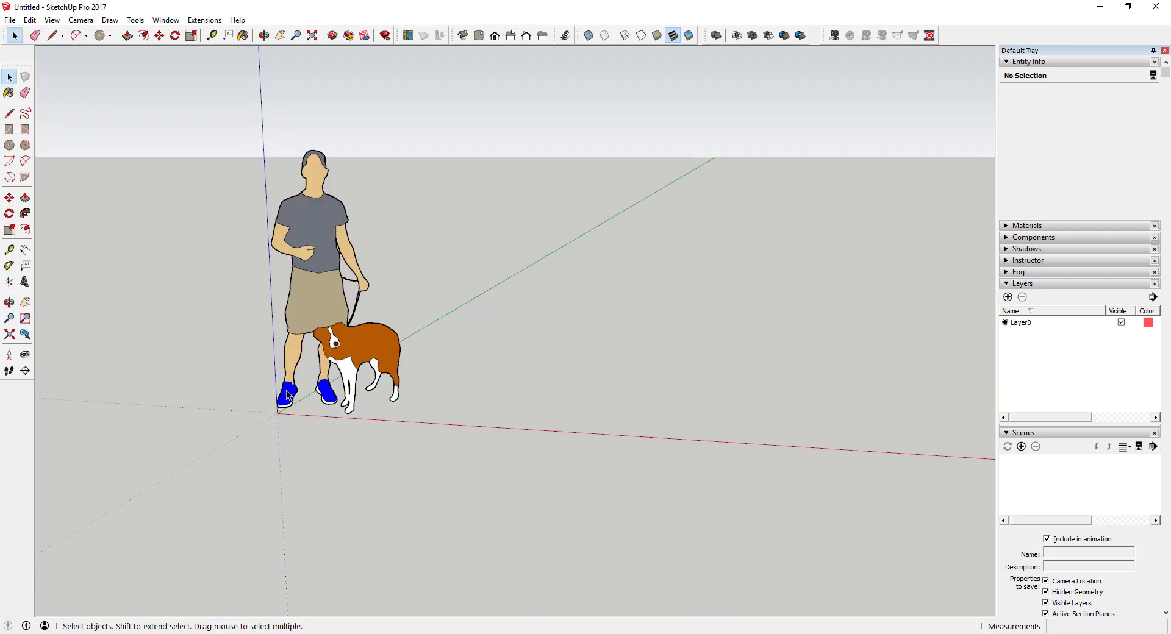
{"action": "left_click", "coordinate": [303, 277]}
{"action": "key", "text": "Delete"}
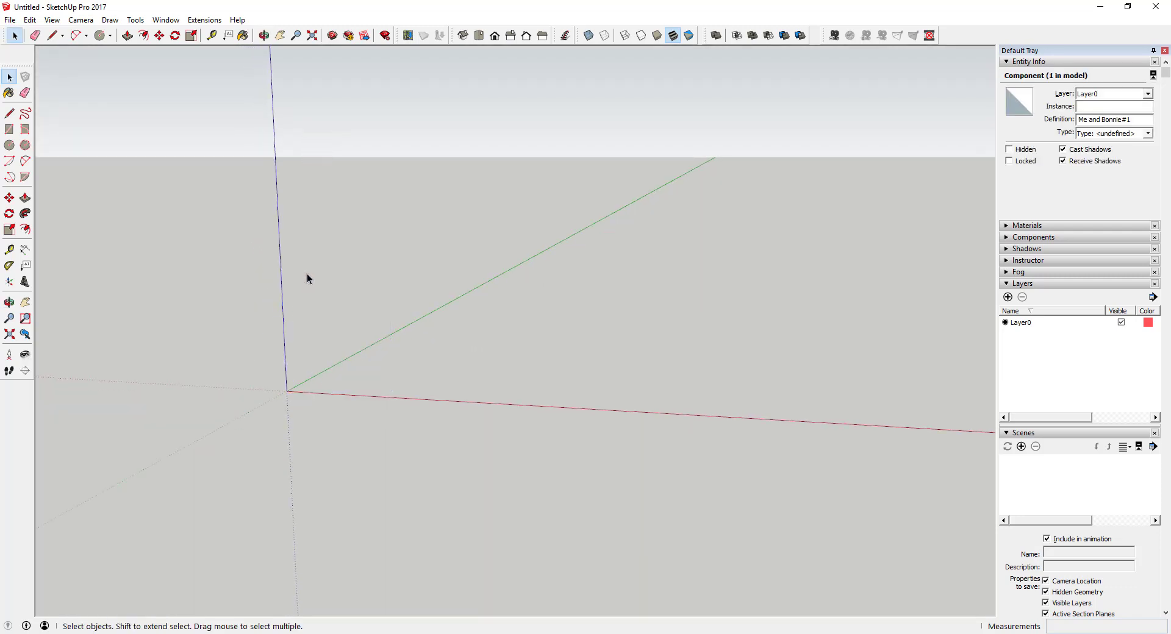
Draw a line from the origin along the green axis, continued by a 90-inch line parallel to the red axis.
{"action": "key", "text": "l"}
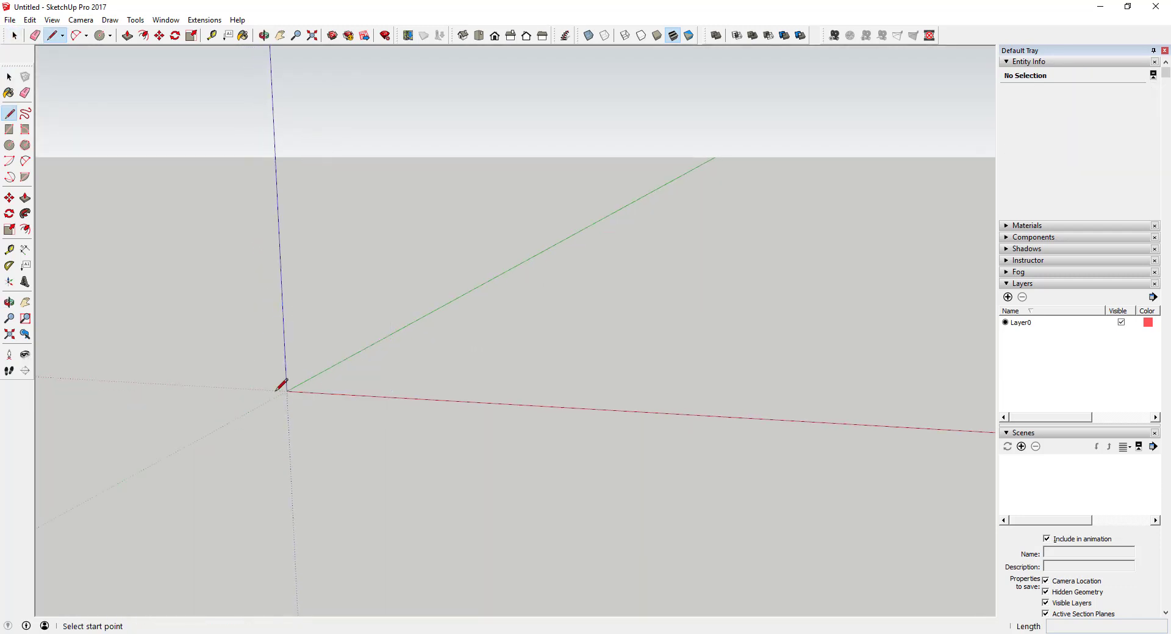
{"action": "left_click", "coordinate": [286, 391]}
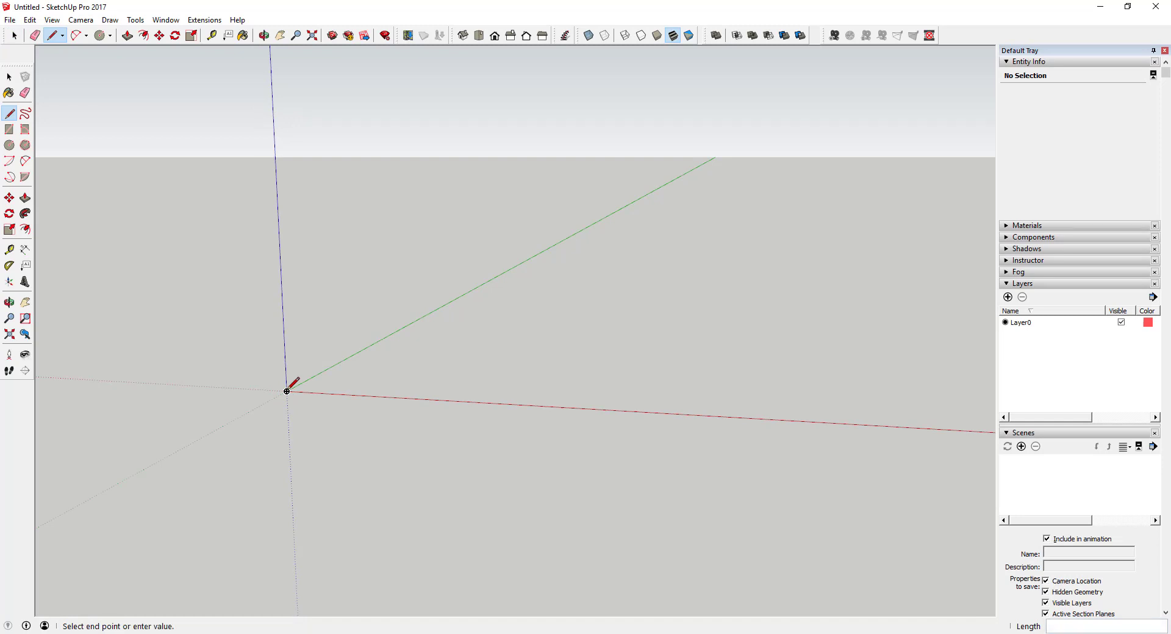
{"action": "left_click", "coordinate": [417, 320]}
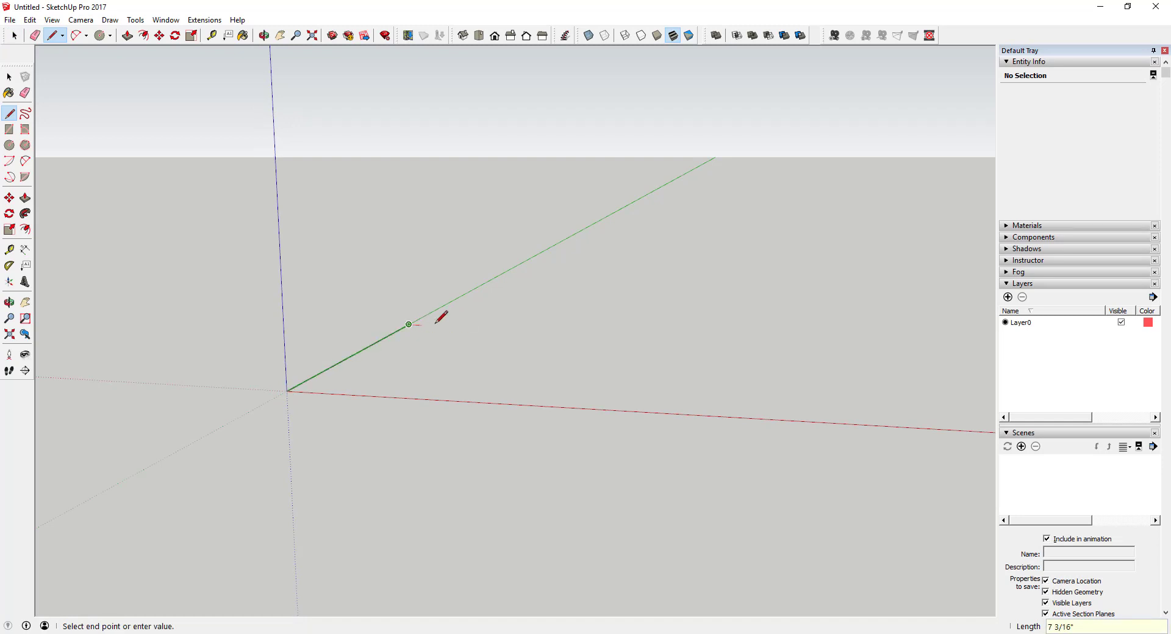
{"action": "key", "text": "o"}
{"action": "middle_click_drag", "start_coordinate": [453, 339], "coordinate": [396, 281]}
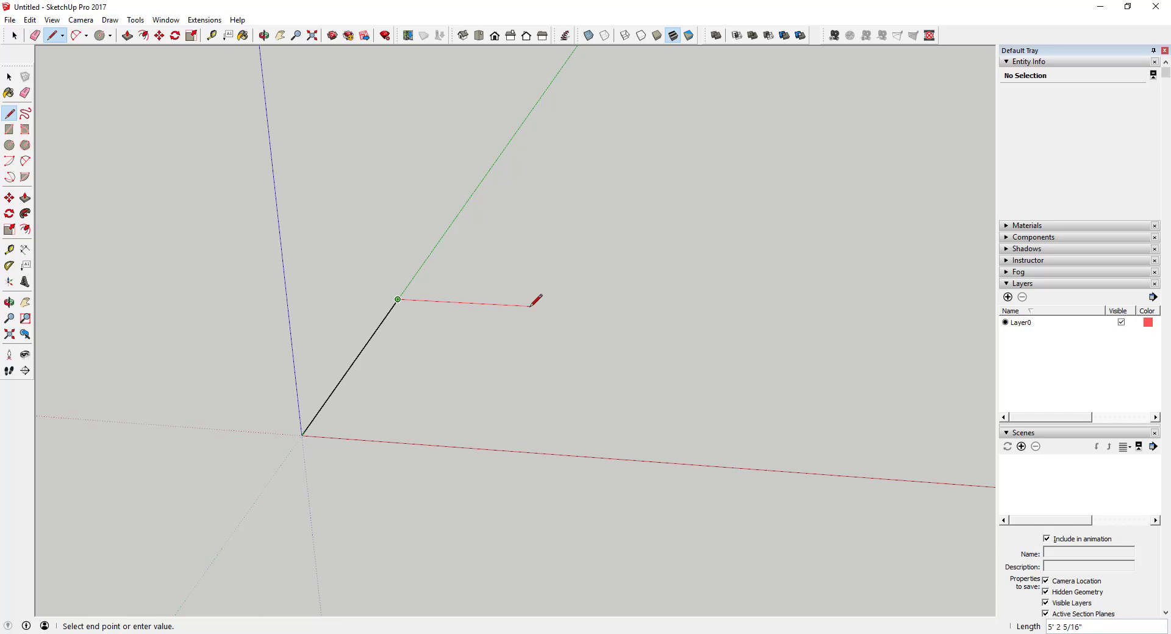
{"action": "type", "text": "90"}
{"action": "key", "text": "Return"}
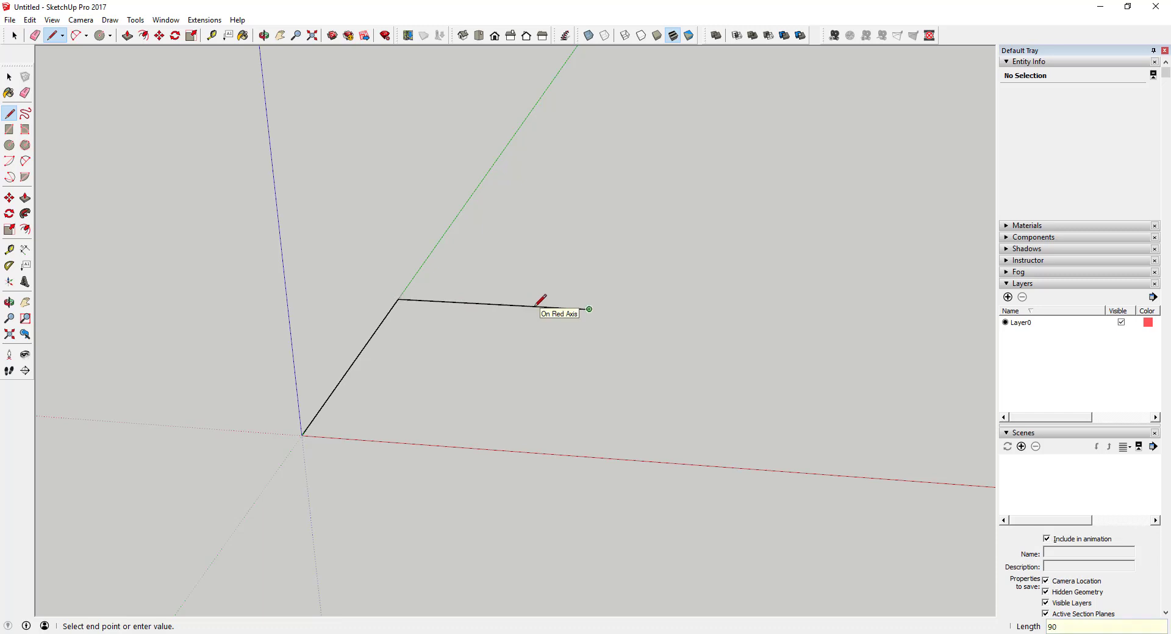
{"action": "key", "text": "space"}
Draw the floor rectangle between the free end of the 90-inch line and the origin.
{"action": "key", "text": "r"}
{"action": "left_click", "coordinate": [589, 309]}
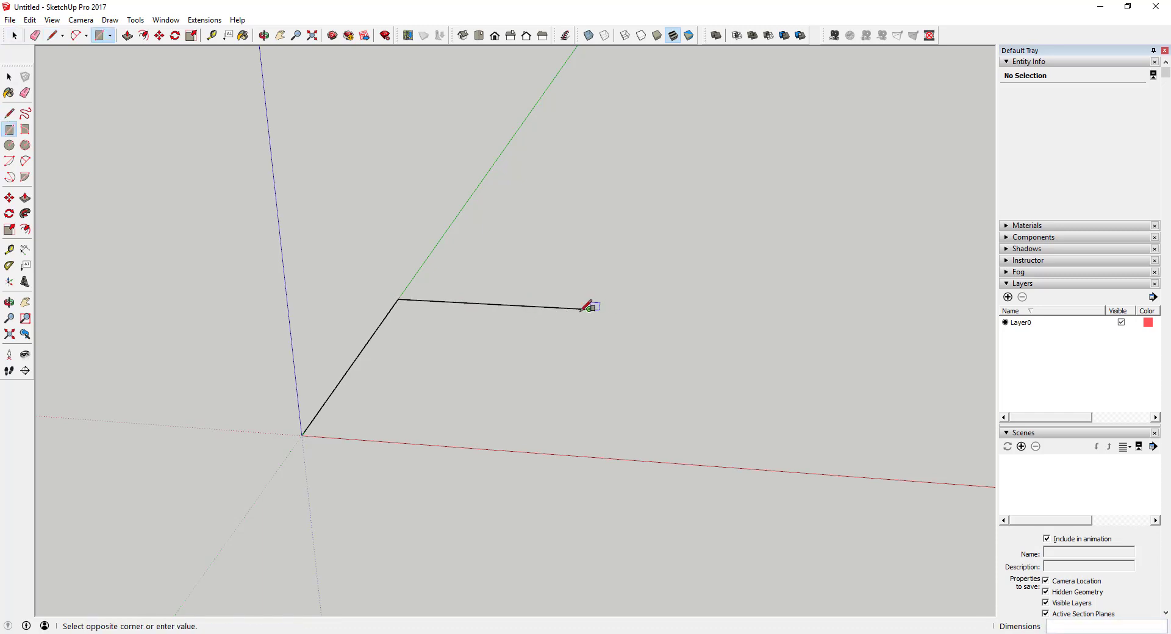
{"action": "left_click", "coordinate": [303, 435]}
{"action": "key", "text": "space"}
Draw a 36-inch line from the origin along the floor rectangle's edge on the green axis.
{"action": "middle_click_drag", "start_coordinate": [659, 445], "coordinate": [427, 427]}
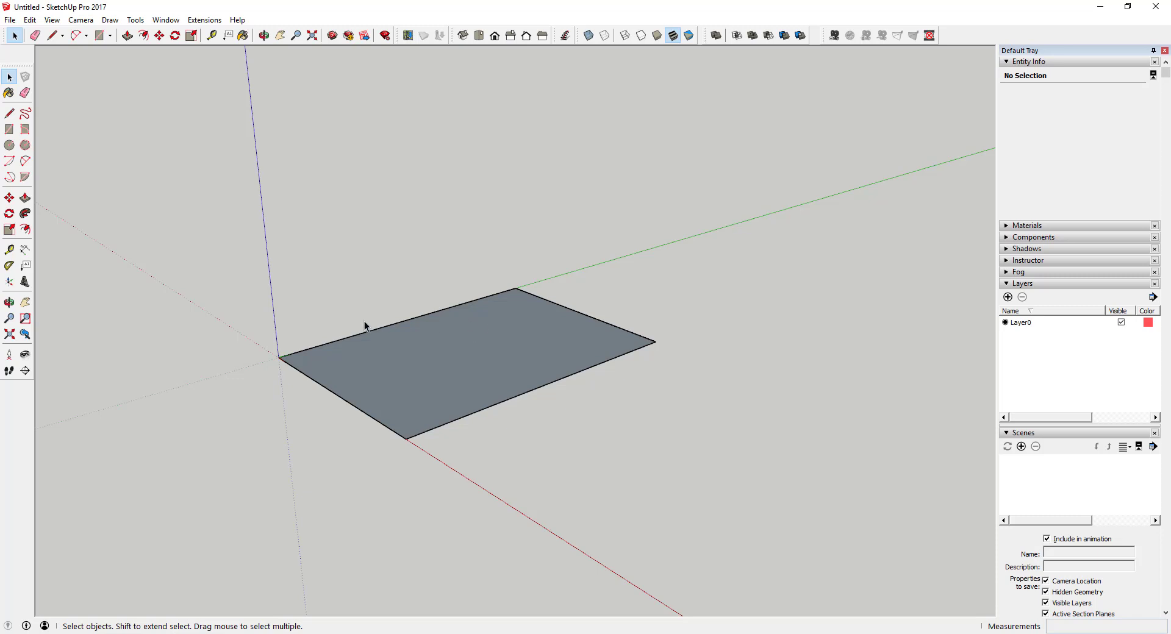
{"action": "scroll", "coordinate": [365, 327], "scroll_direction": "up", "scroll_amount": 3}
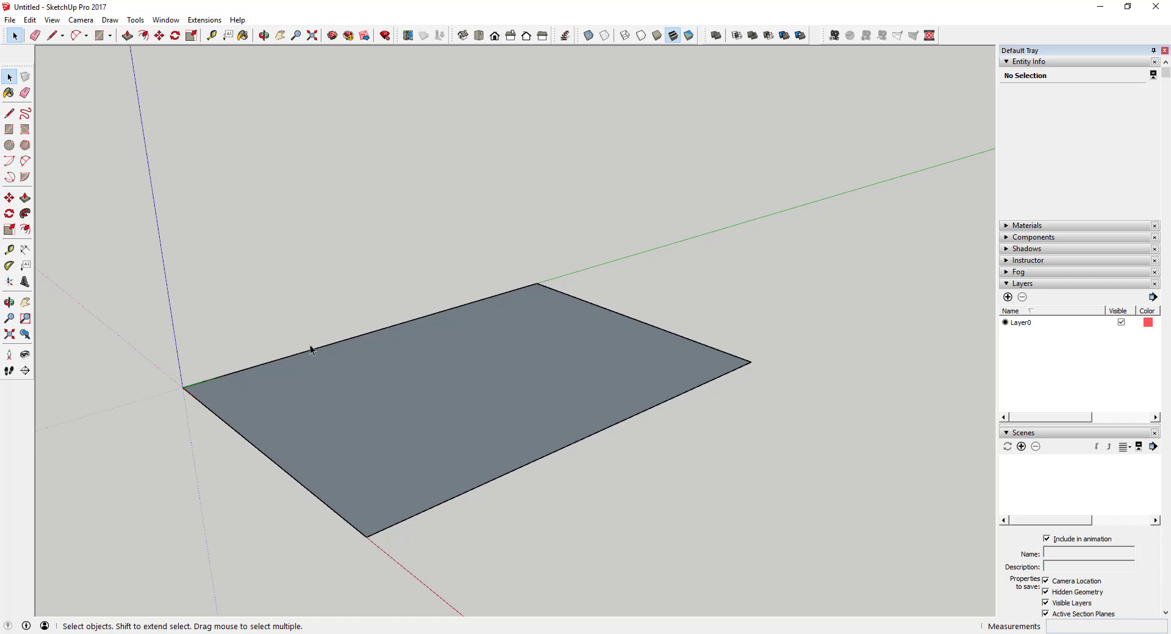
{"action": "scroll", "coordinate": [218, 346], "scroll_direction": "up", "scroll_amount": 2}
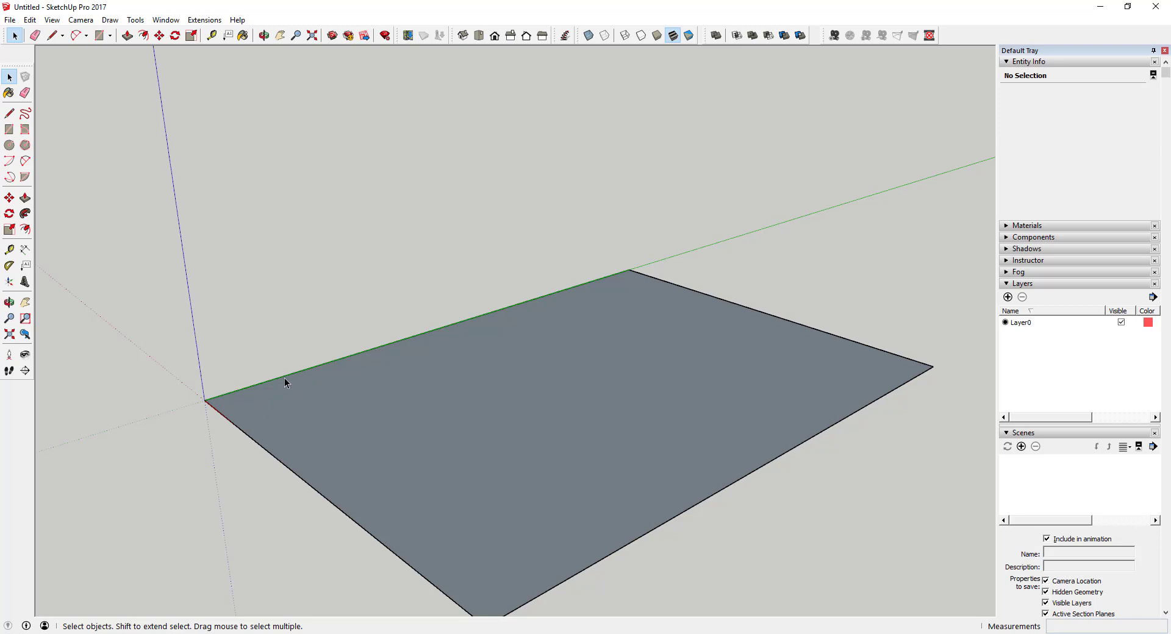
{"action": "key", "text": "r"}
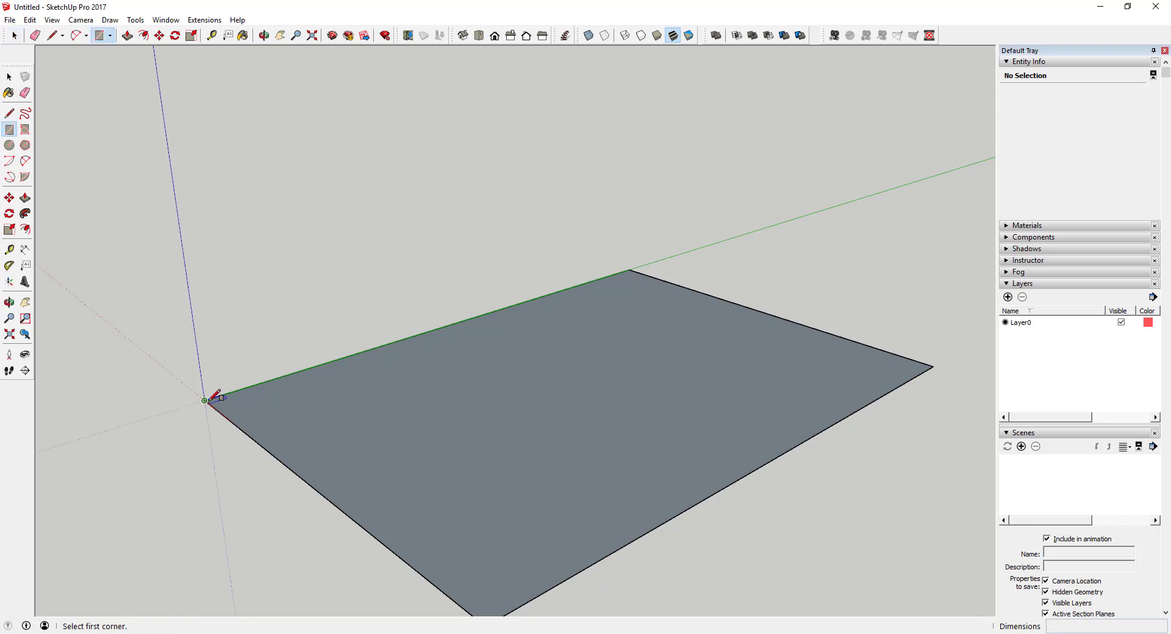
{"action": "key", "text": "space"}
{"action": "middle_click_drag", "start_coordinate": [213, 404], "coordinate": [209, 422]}
{"action": "key", "text": "l"}
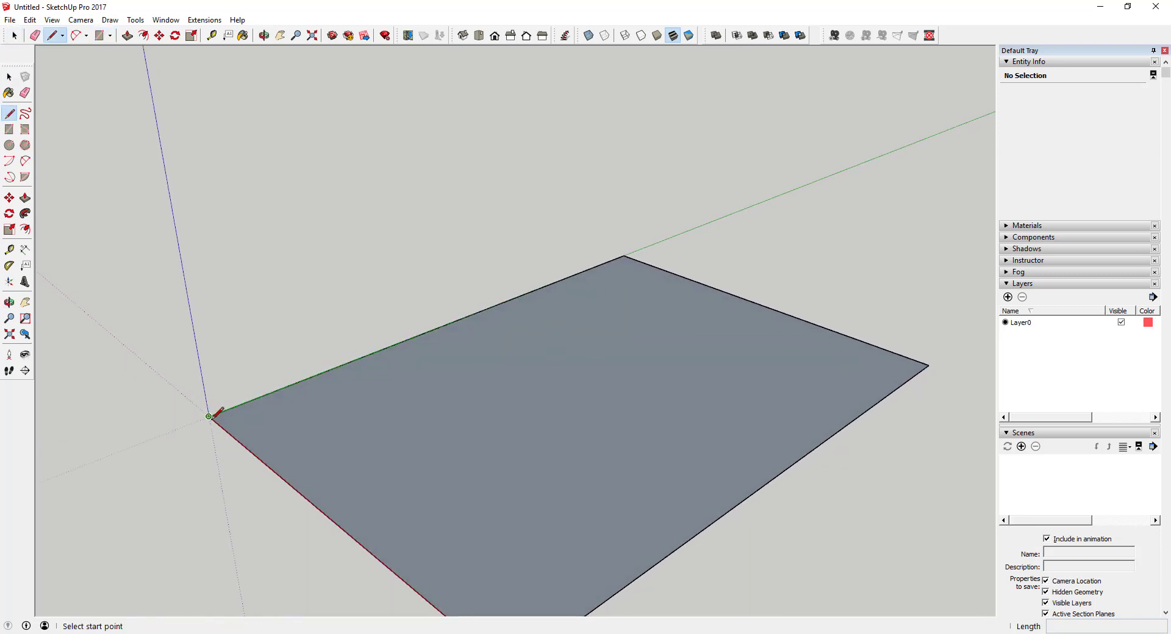
{"action": "left_click", "coordinate": [209, 416]}
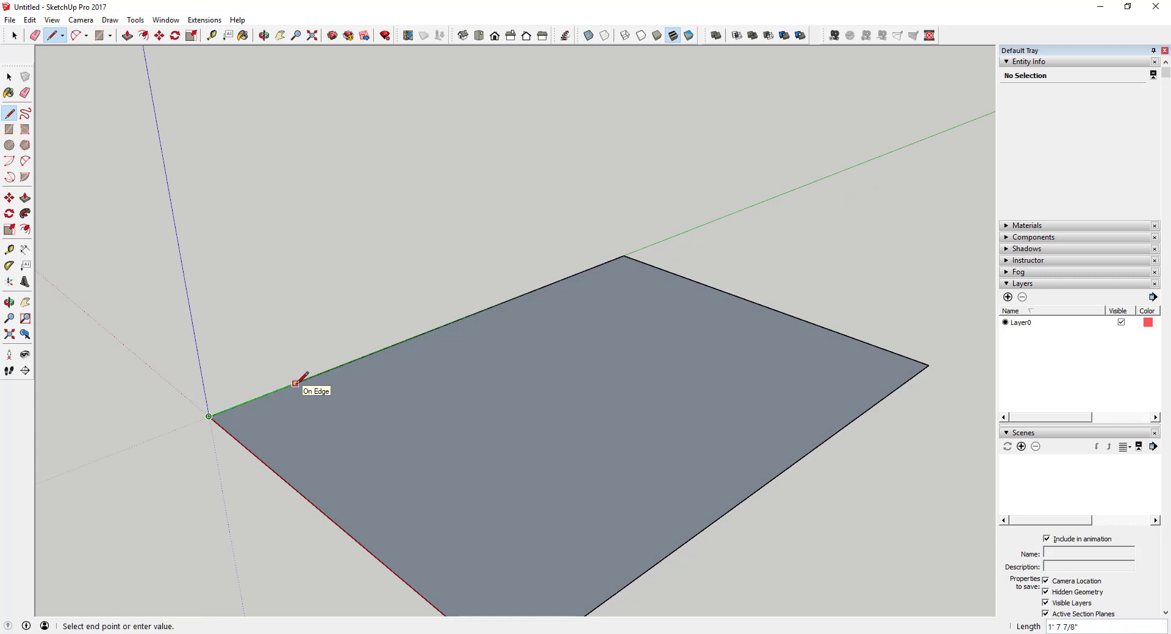
{"action": "type", "text": "36"}
{"action": "key", "text": "Return"}
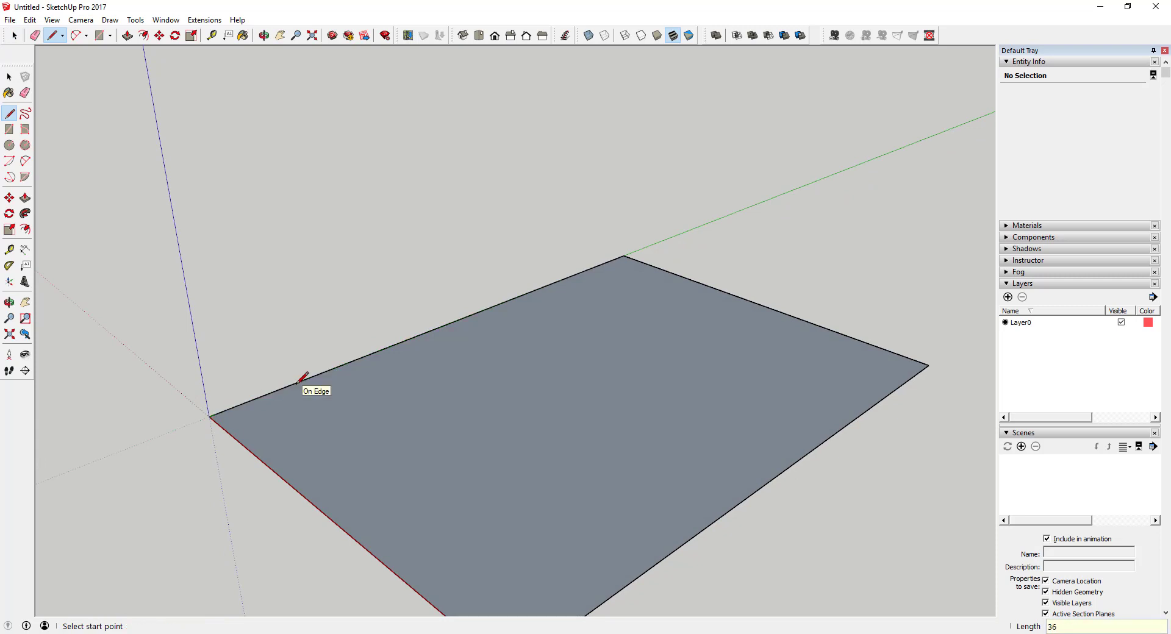
Draw the two remaining sides of a 7.5 ft² rectangle in the floor's corner at the origin.
{"action": "left_click", "coordinate": [358, 359]}
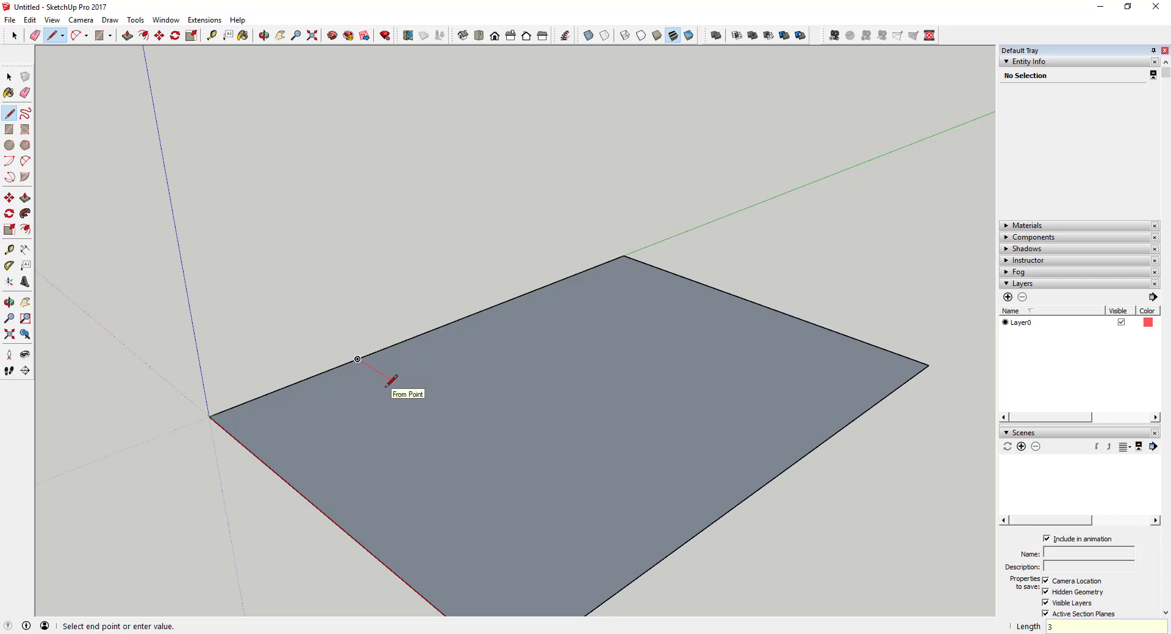
{"action": "left_click", "coordinate": [440, 410]}
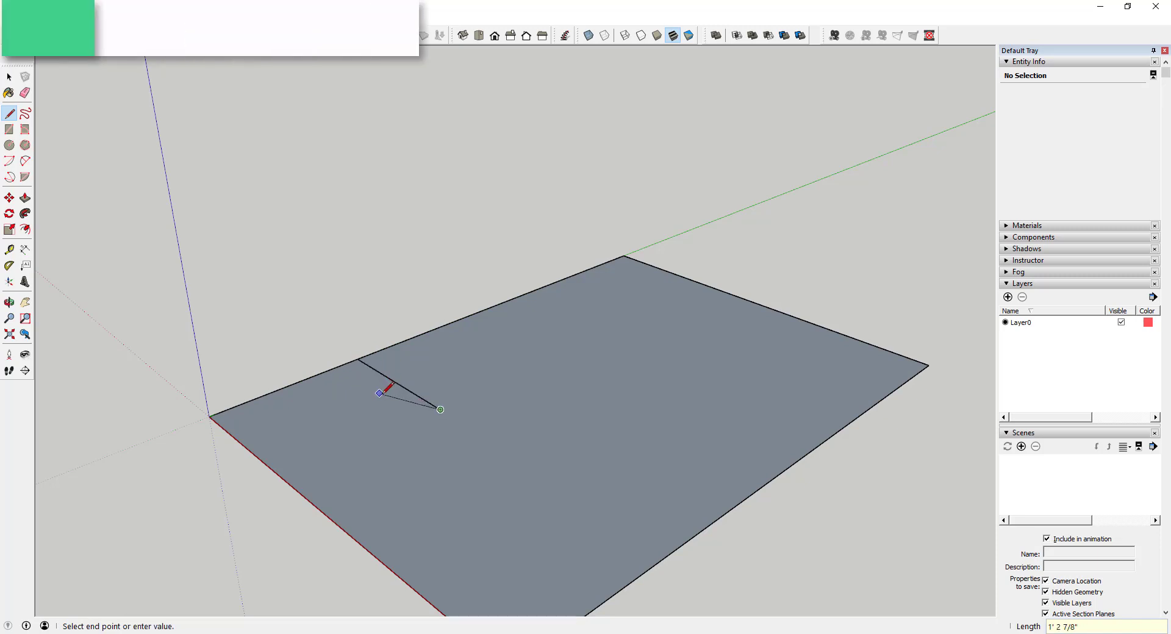
{"action": "left_click", "coordinate": [287, 481]}
{"action": "scroll", "coordinate": [216, 418], "scroll_direction": "down", "scroll_amount": 2}
{"action": "key", "text": "space"}
{"action": "scroll", "coordinate": [273, 408], "scroll_direction": "up", "scroll_amount": 2}
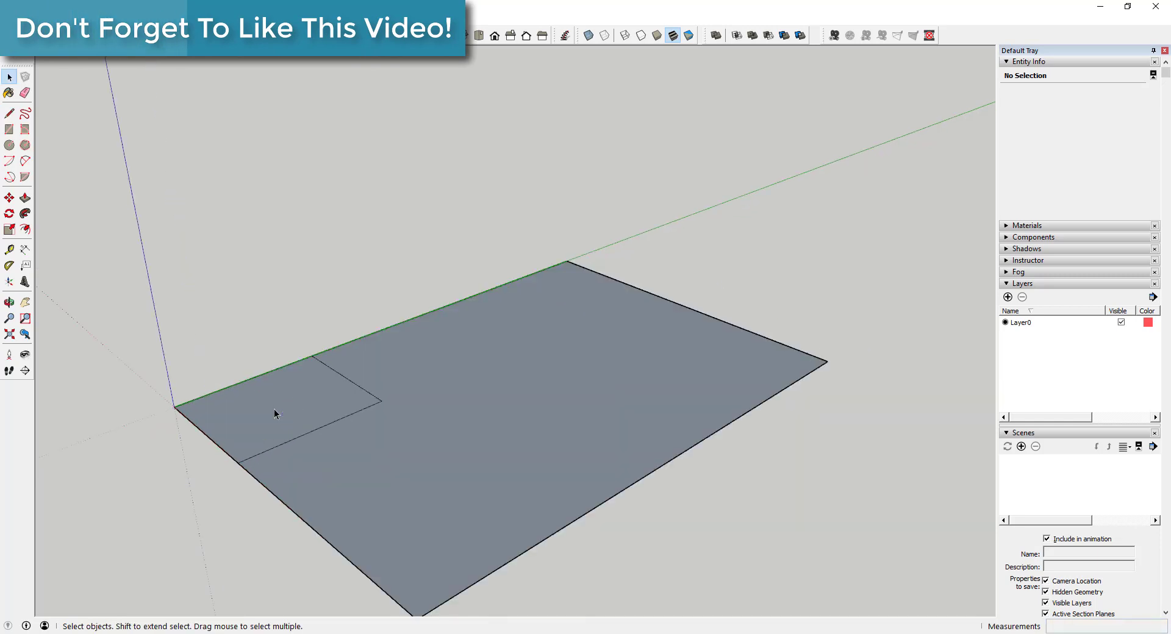
{"action": "middle_click_drag", "start_coordinate": [273, 409], "coordinate": [295, 384]}
{"action": "scroll", "coordinate": [272, 414], "scroll_direction": "up", "scroll_amount": 3}
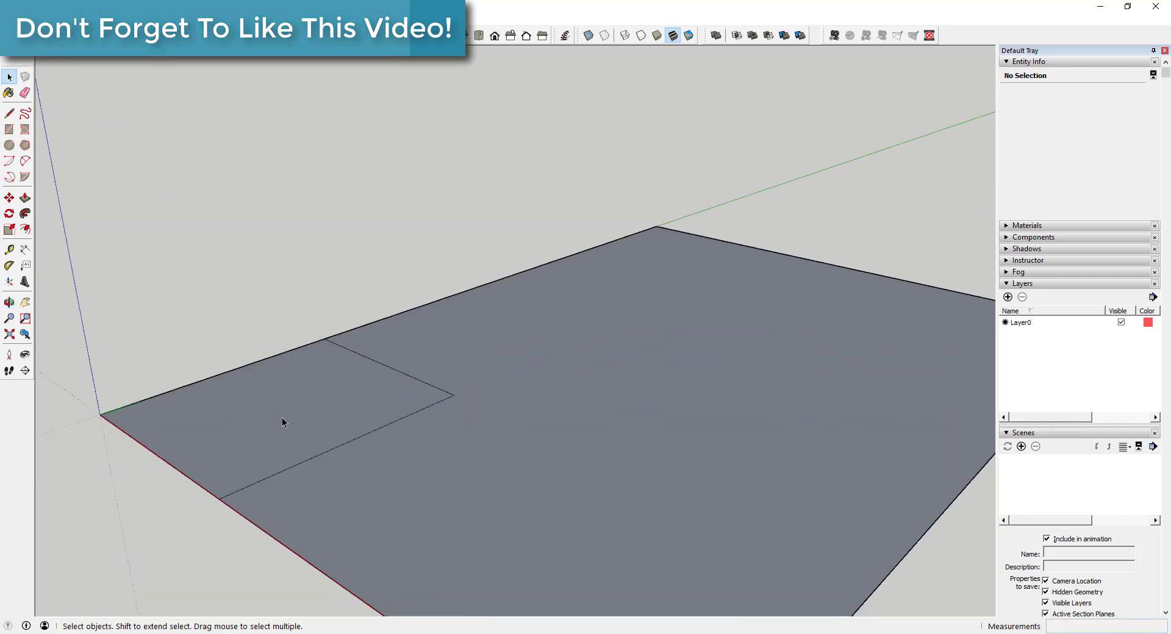
{"action": "key", "text": "p"}
{"action": "left_click", "coordinate": [274, 426]}
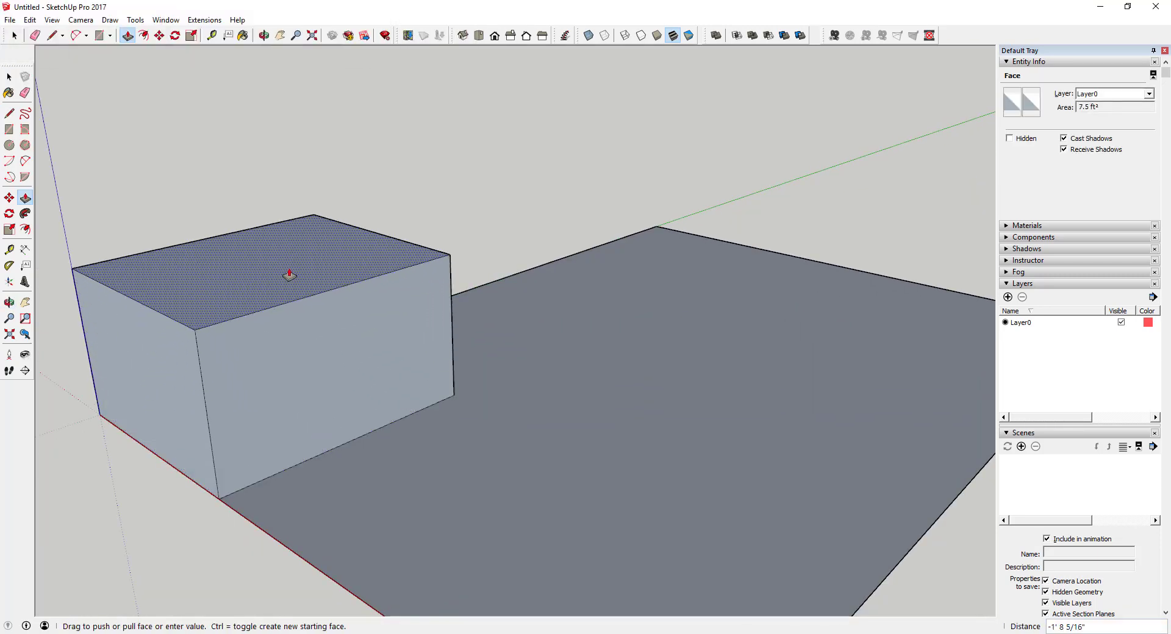
{"action": "key", "text": "space"}
Reverse the small corner rectangle's face and push/pull it up 34 inches into a box.
{"action": "right_click", "coordinate": [282, 427]}
{"action": "left_click", "coordinate": [338, 258]}
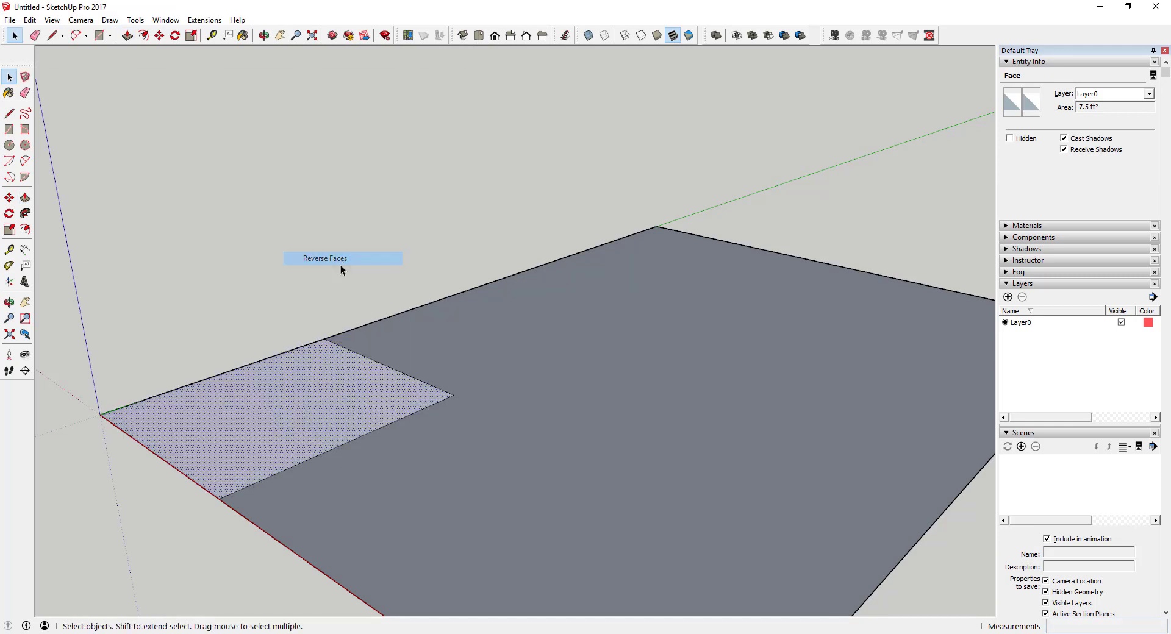
{"action": "key", "text": "p"}
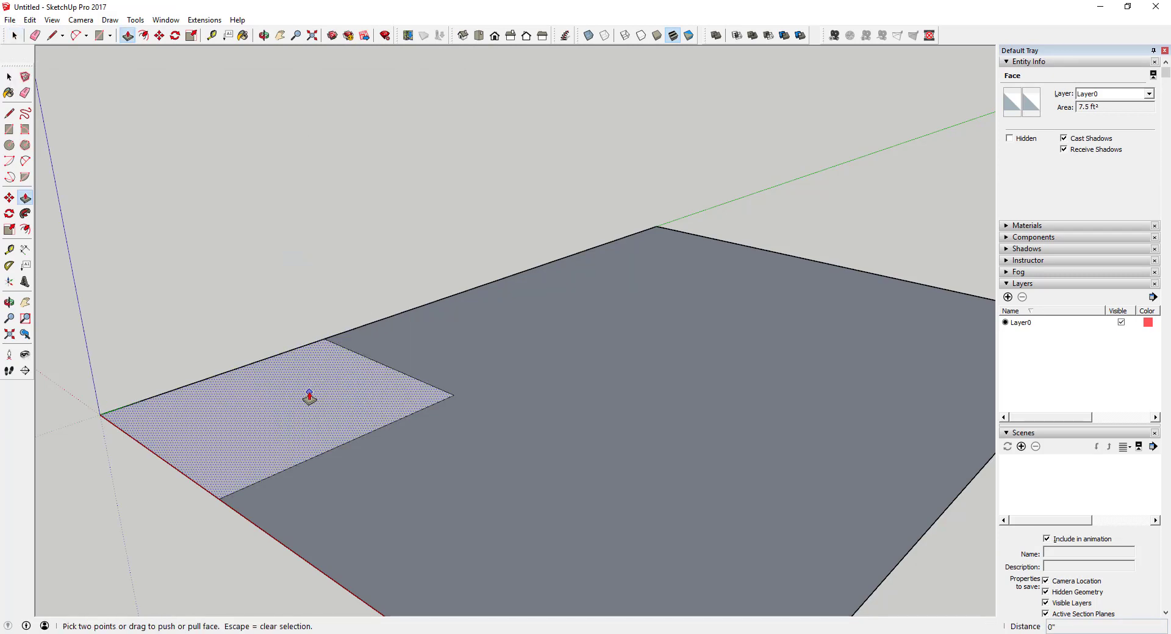
{"action": "left_click", "coordinate": [309, 396]}
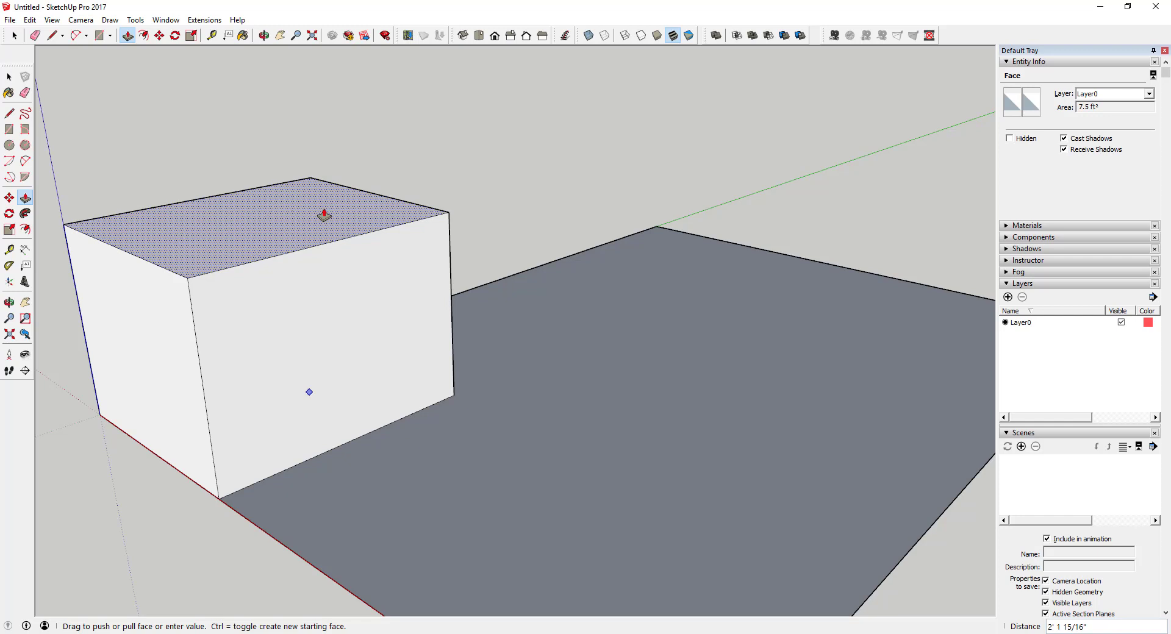
{"action": "type", "text": "34"}
{"action": "key", "text": "Return"}
{"action": "key", "text": "space"}
Place a horizontal Tape Measure guide on the box's 36-inch-wide front face, 7 inches below its top edge.
{"action": "scroll", "coordinate": [356, 362], "scroll_direction": "down", "scroll_amount": 3}
{"action": "middle_click_drag", "start_coordinate": [357, 362], "coordinate": [328, 236]}
{"action": "scroll", "coordinate": [325, 272], "scroll_direction": "up", "scroll_amount": 3}
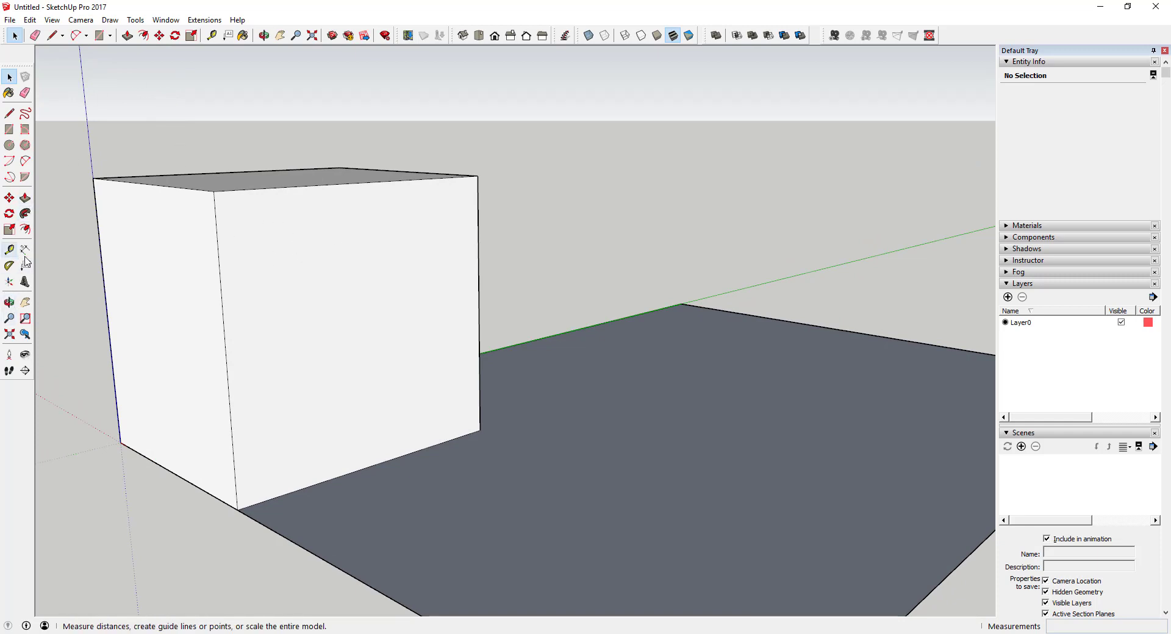
{"action": "key", "text": "t"}
{"action": "left_click", "coordinate": [328, 184]}
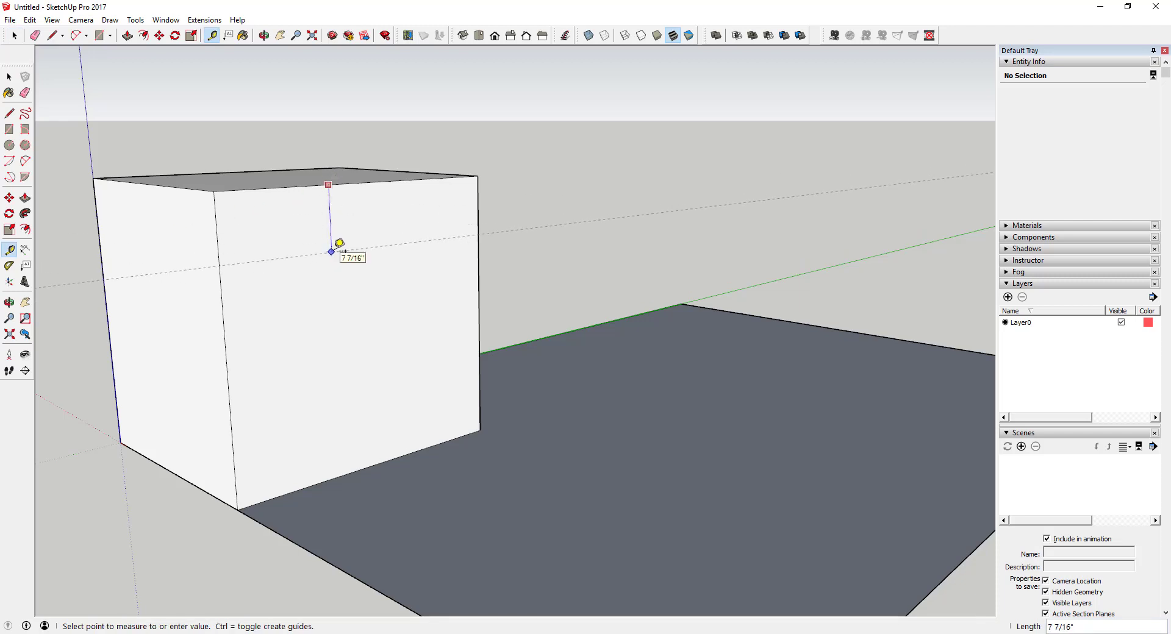
{"action": "key", "text": "Escape"}
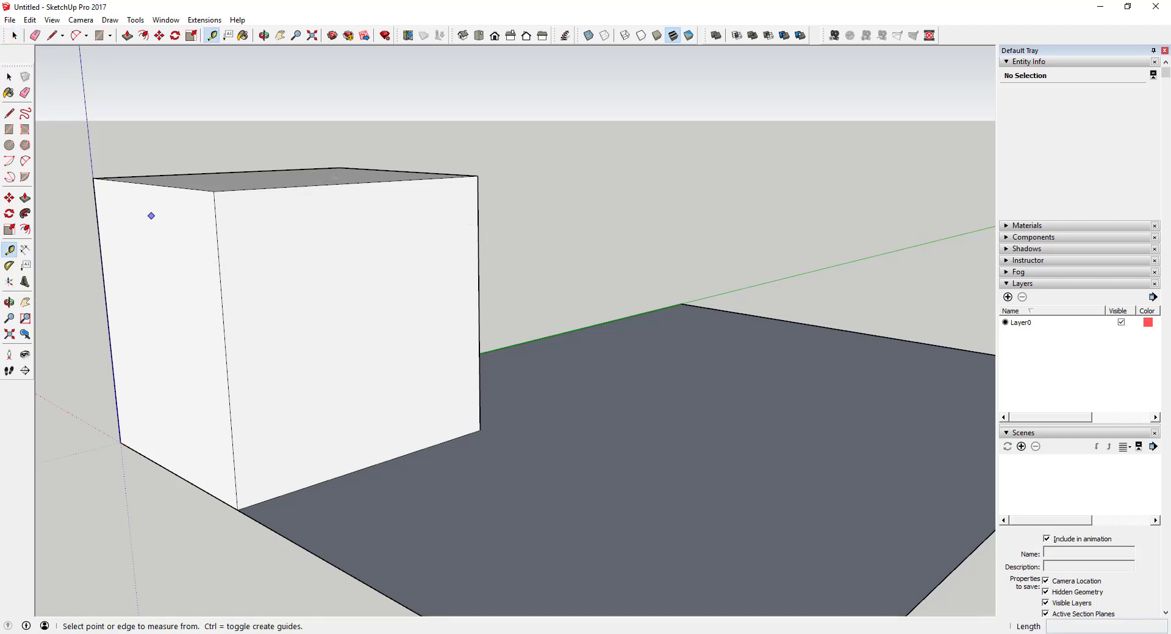
{"action": "left_click", "coordinate": [313, 184]}
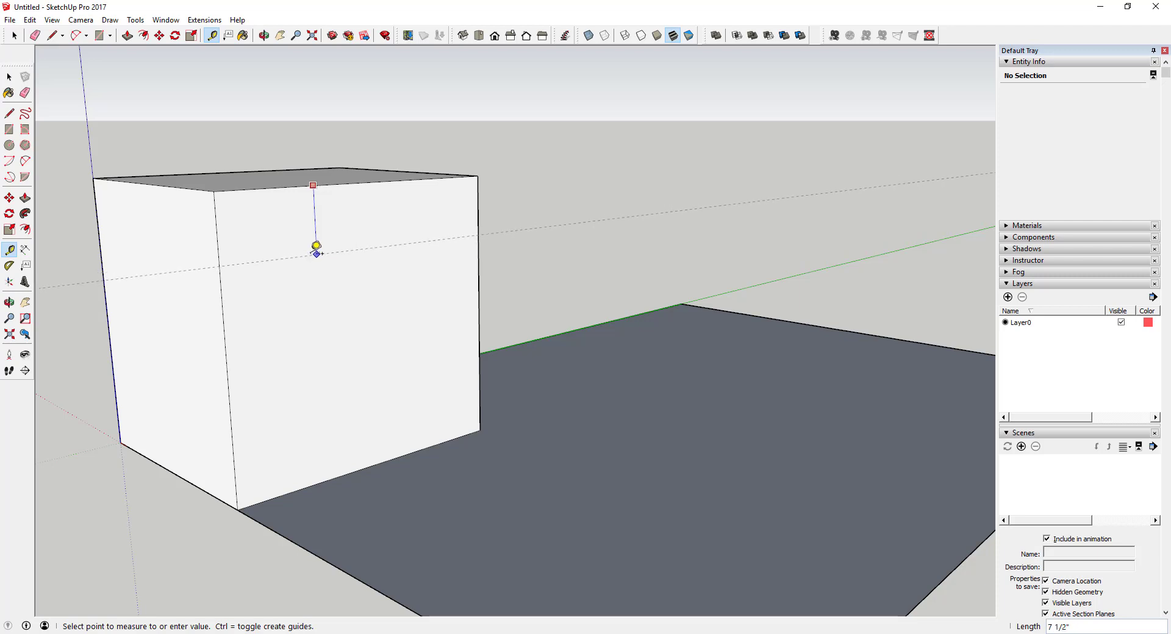
{"action": "type", "text": "7"}
{"action": "key", "text": "Return"}
{"action": "key", "text": "space"}
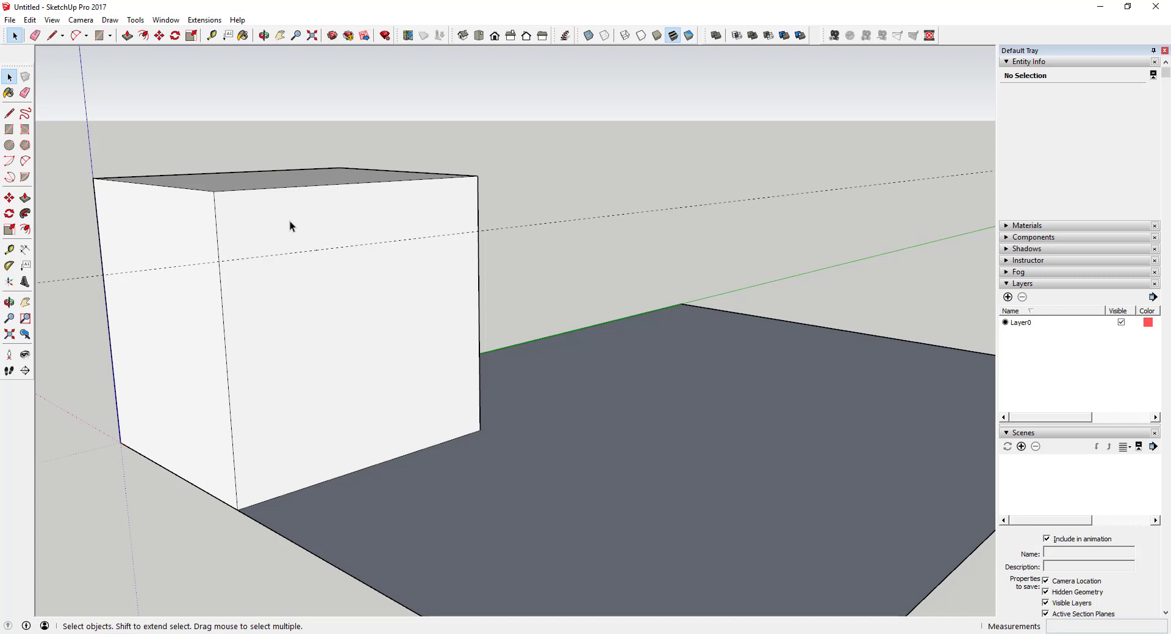
Draw a full-height vertical line on the box's front face, 1 inch in from its near vertical edge.
{"action": "key", "text": "l"}
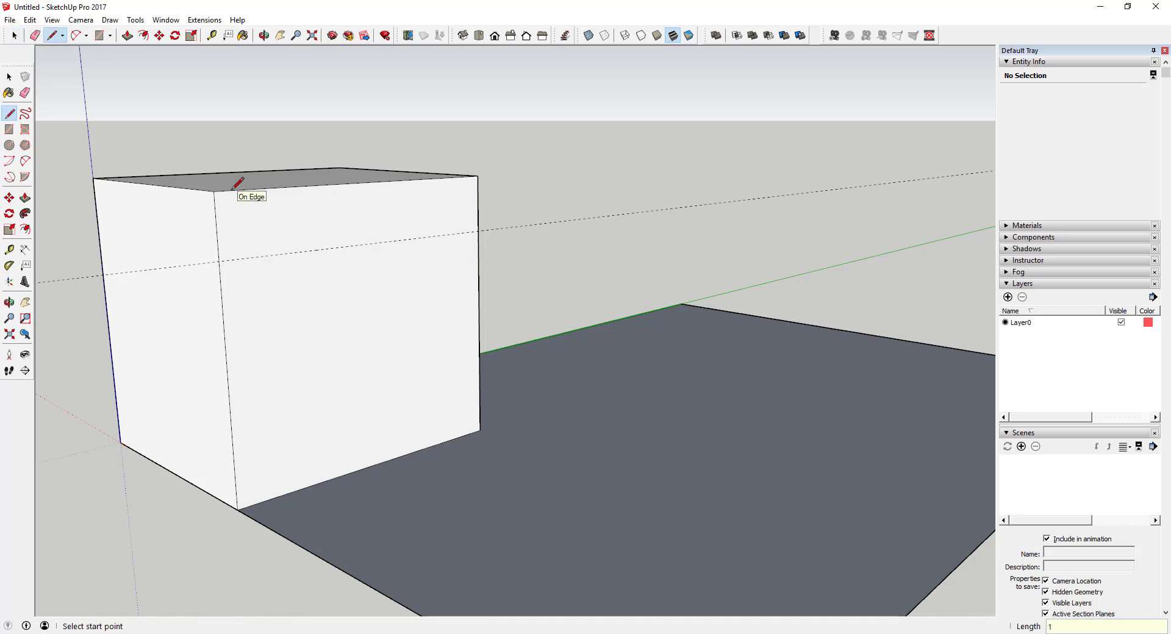
{"action": "left_click", "coordinate": [222, 191]}
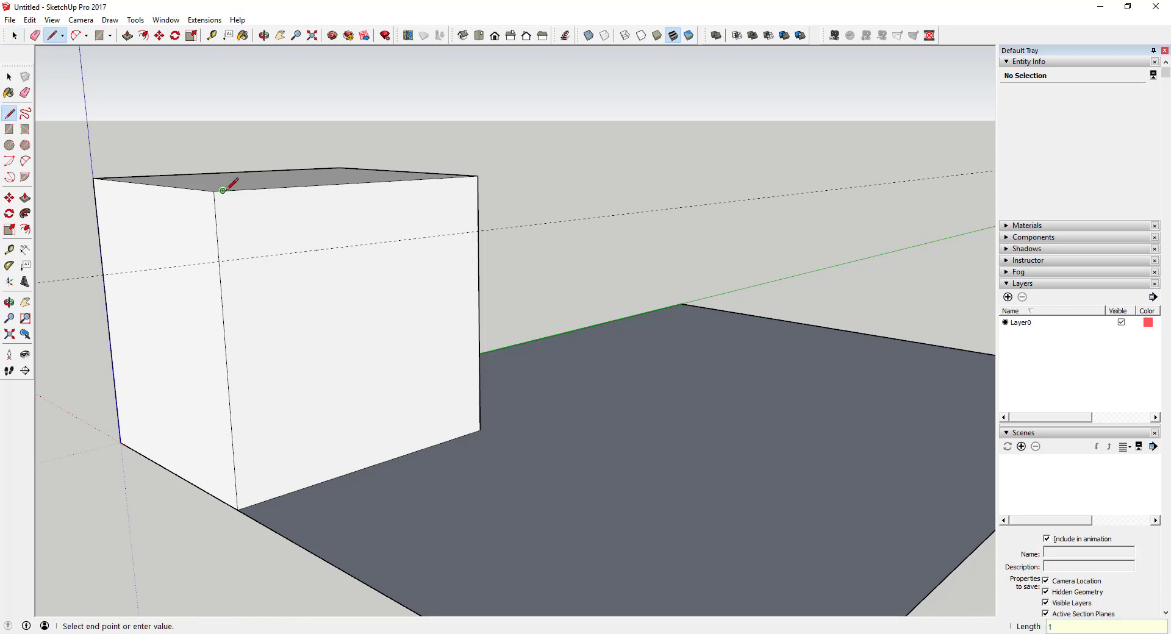
{"action": "left_click", "coordinate": [251, 502]}
{"action": "key", "text": "space"}
Draw a full-height vertical line on the box's front face, 2 inches in from its far vertical edge.
{"action": "key", "text": "l"}
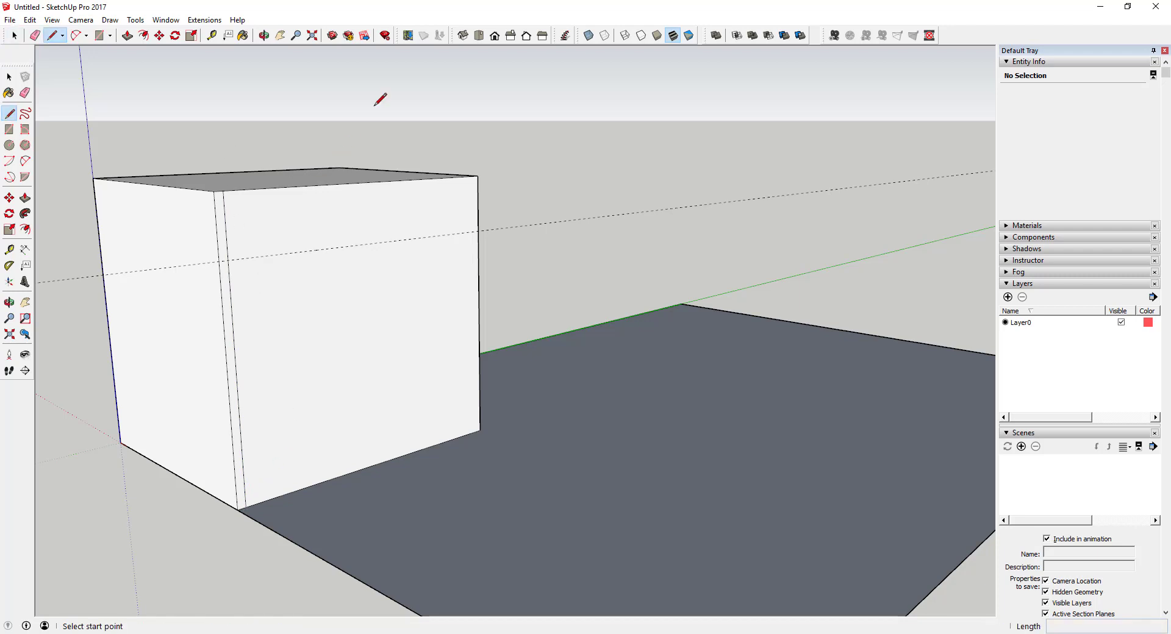
{"action": "left_click", "coordinate": [460, 177]}
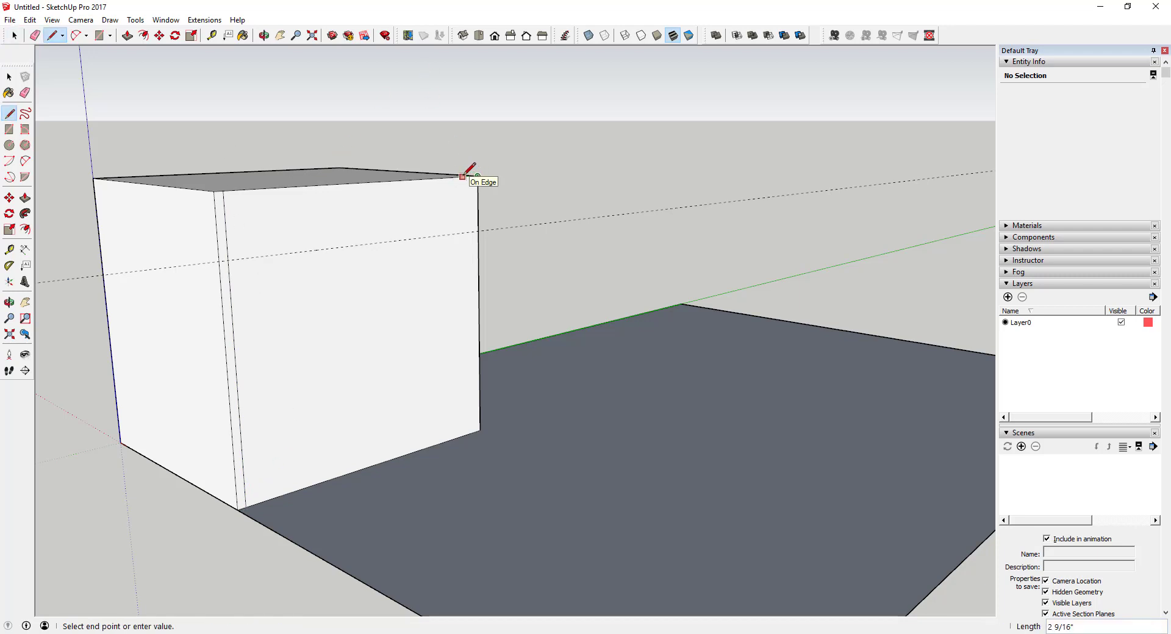
{"action": "type", "text": "2"}
{"action": "key", "text": "Escape"}
{"action": "left_click", "coordinate": [466, 176]}
{"action": "left_click", "coordinate": [470, 432]}
{"action": "key", "text": "space"}
Erase the vertical line drawn 1 inch from the front face's near edge.
{"action": "key", "text": "e"}
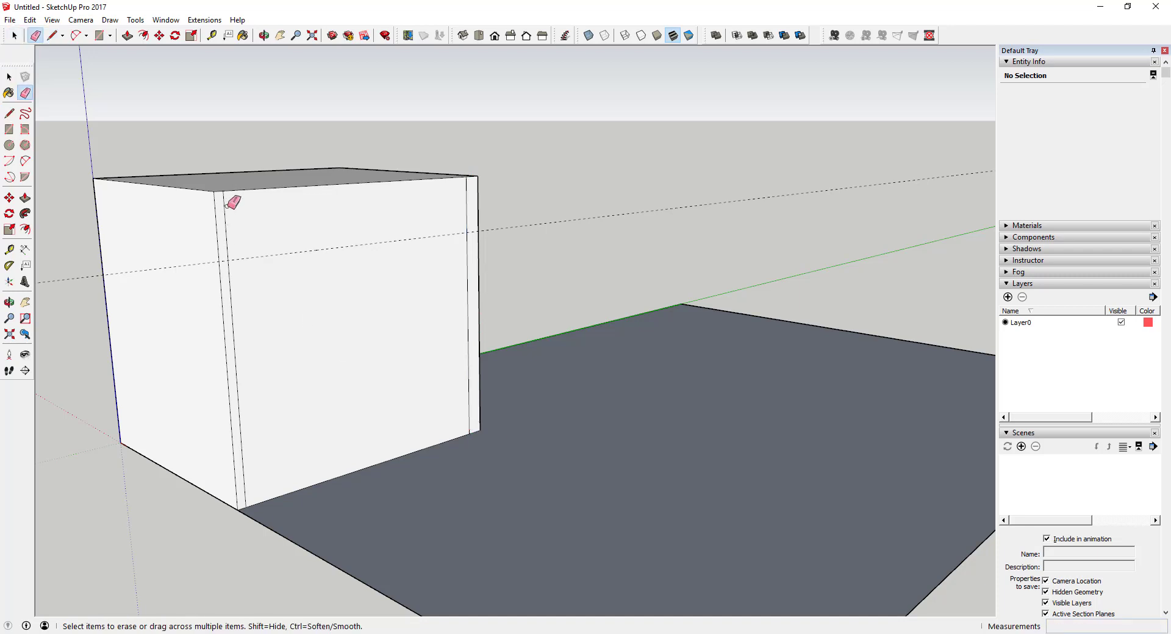
{"action": "left_click", "coordinate": [224, 203]}
{"action": "key", "text": "space"}
Draw a full-height vertical line on the box's front face, 2 inches in from its near vertical edge.
{"action": "key", "text": "l"}
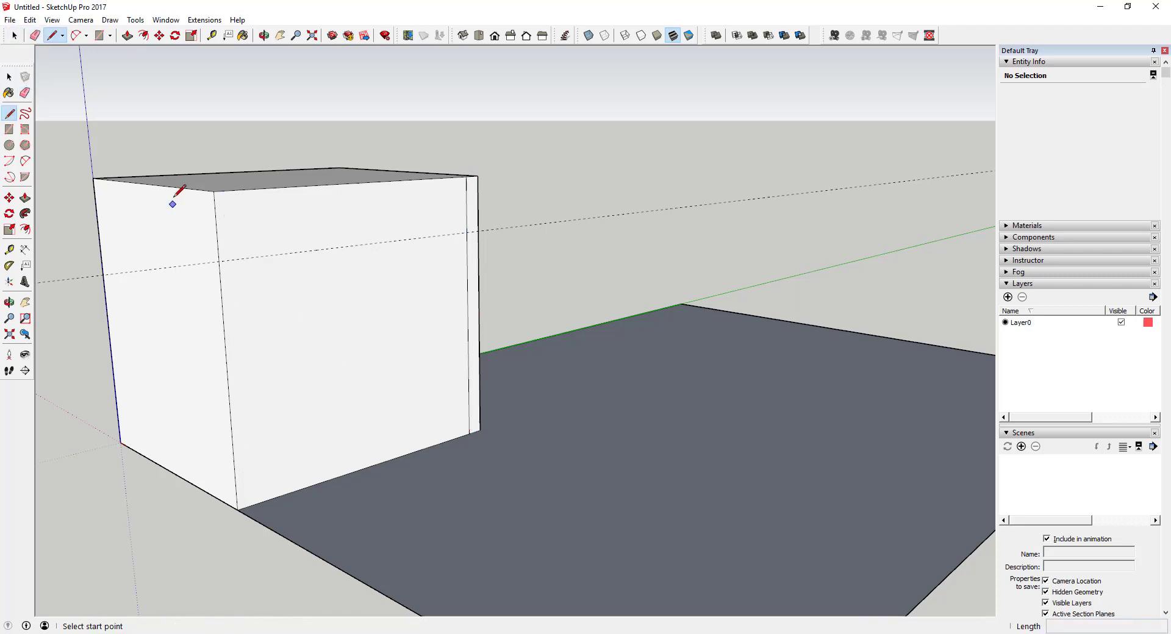
{"action": "left_click", "coordinate": [231, 190]}
{"action": "key", "text": "Escape"}
{"action": "left_click", "coordinate": [232, 190]}
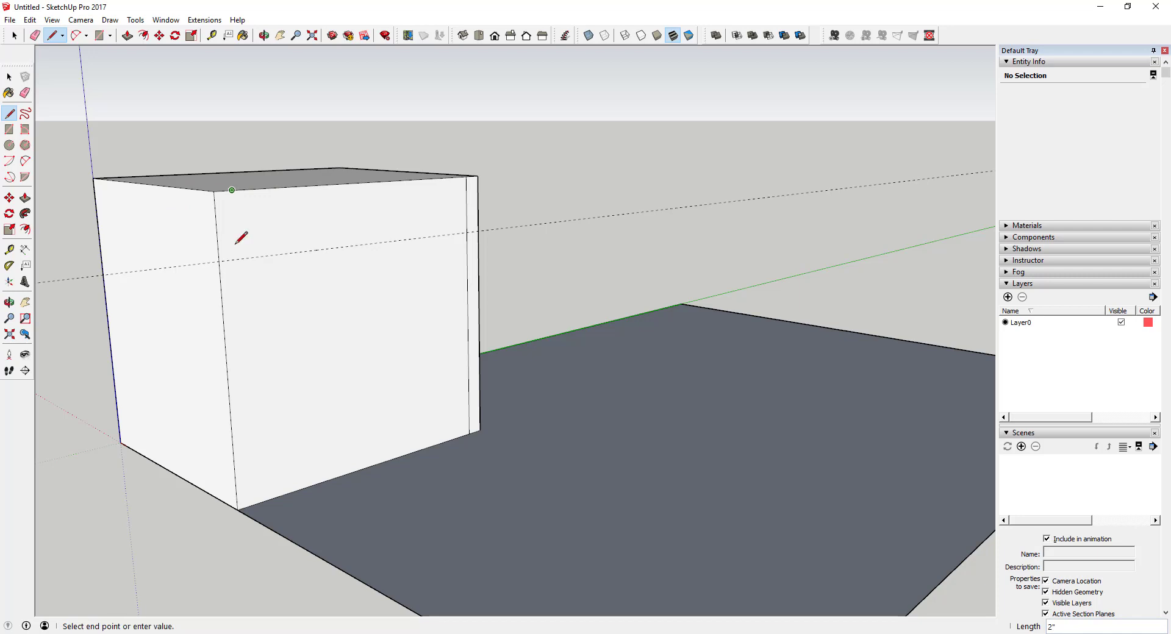
{"action": "left_click", "coordinate": [254, 502]}
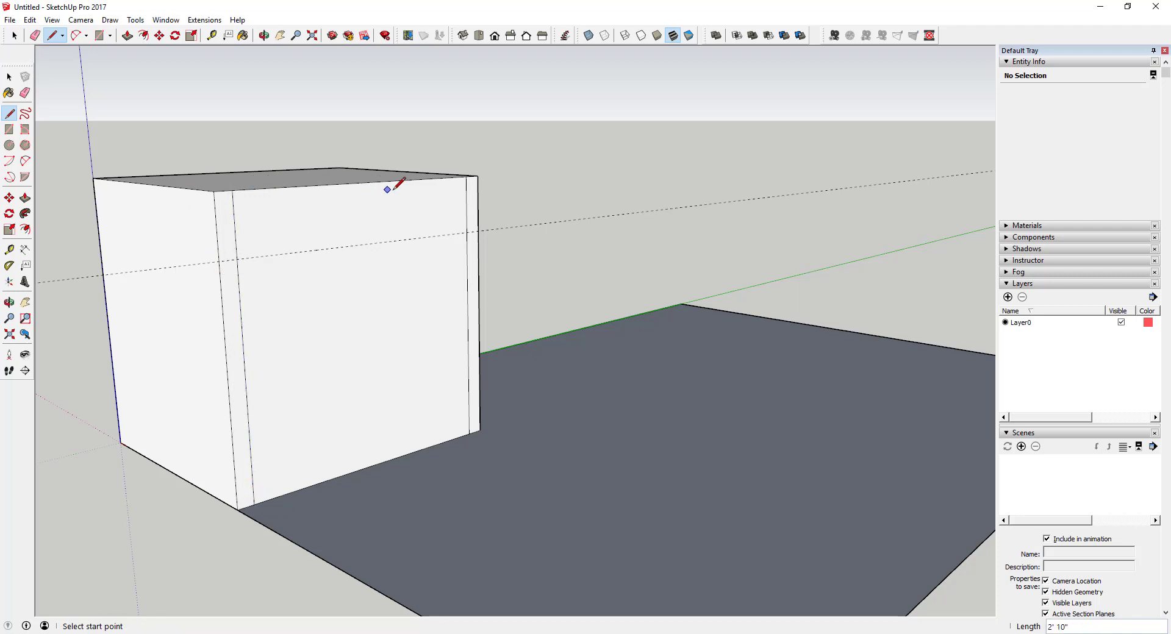
Draw a 2-inch vertical helper line down from the front face's top edge and a horizontal line at its lower end, spanning both verticals.
{"action": "left_click", "coordinate": [257, 189]}
{"action": "key", "text": "Return"}
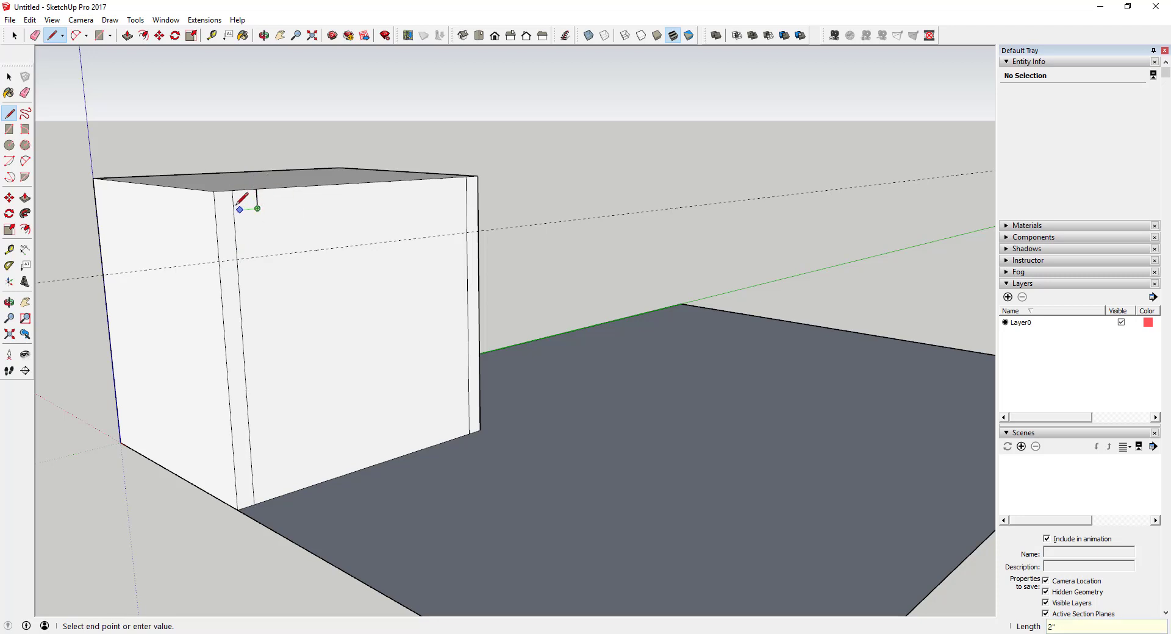
{"action": "left_click", "coordinate": [233, 208]}
{"action": "left_click", "coordinate": [233, 209]}
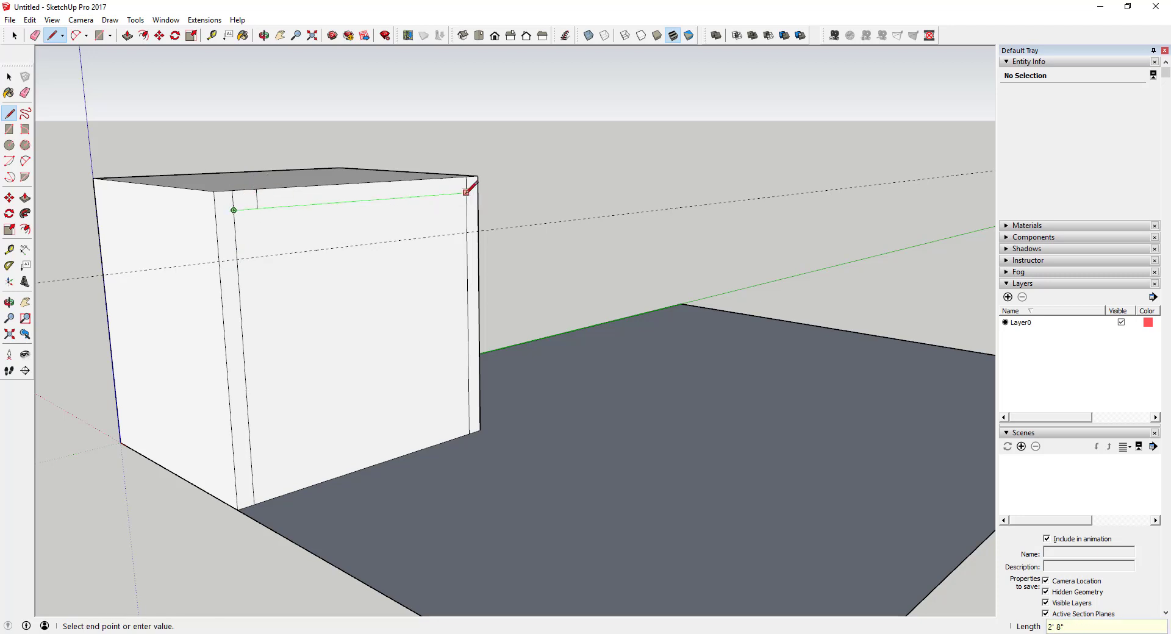
{"action": "left_click", "coordinate": [467, 194]}
Erase the short vertical helper line and the dashed guide crossing the front face.
{"action": "key", "text": "space"}
{"action": "key", "text": "e"}
{"action": "left_click", "coordinate": [259, 197]}
{"action": "key", "text": "space"}
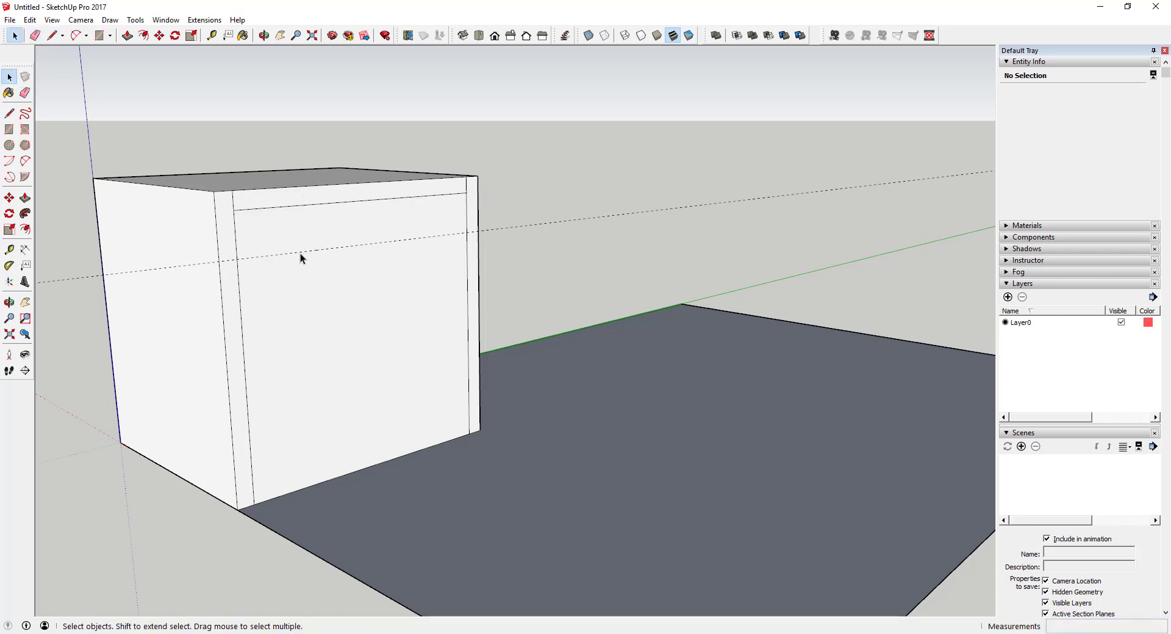
{"action": "key", "text": "e"}
{"action": "left_click", "coordinate": [300, 252]}
{"action": "key", "text": "space"}
Draw a horizontal line 6 inches below the upper rail line and another about 2 inches beneath it, both spanning the two verticals.
{"action": "key", "text": "l"}
{"action": "left_click", "coordinate": [234, 211]}
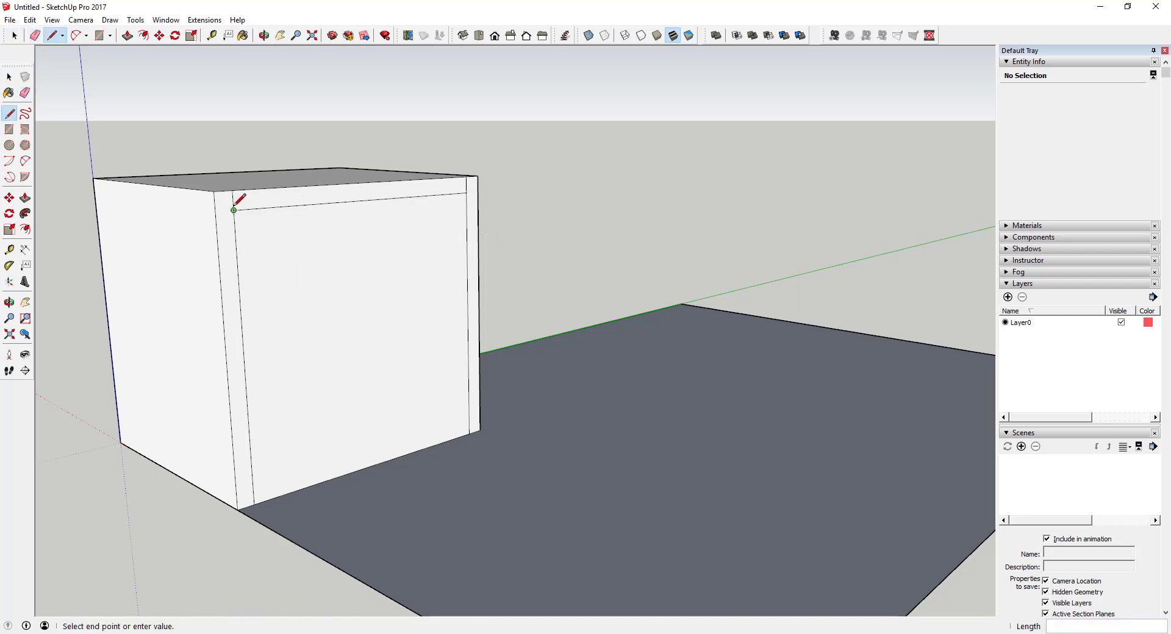
{"action": "key", "text": "Escape"}
{"action": "left_click", "coordinate": [237, 269]}
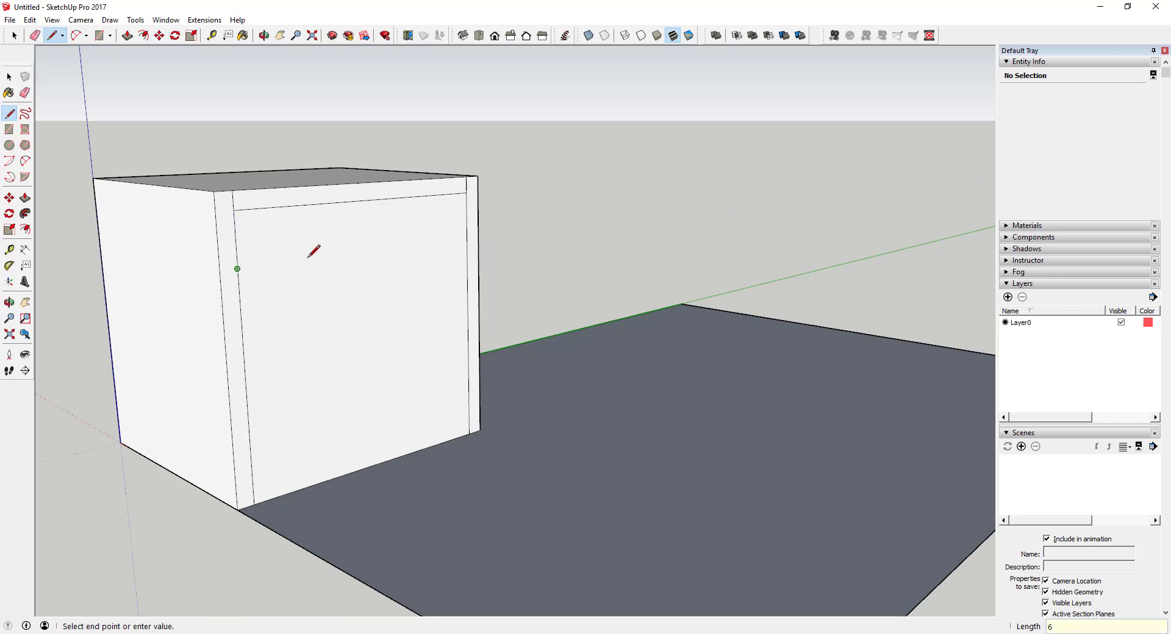
{"action": "left_click", "coordinate": [466, 241]}
{"action": "left_click", "coordinate": [237, 269]}
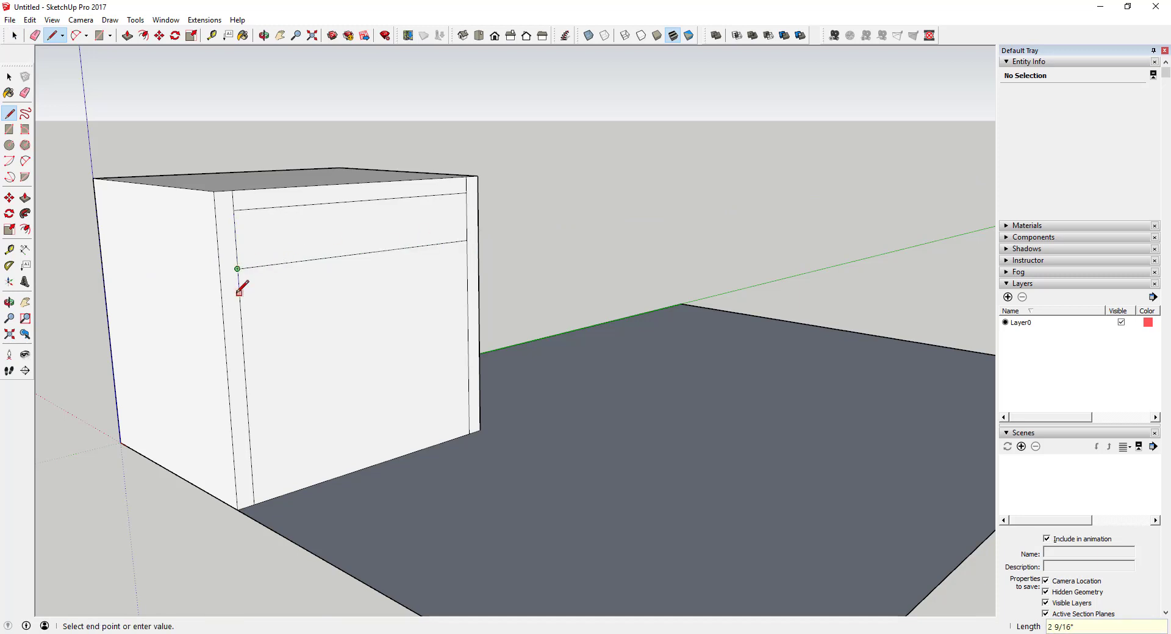
{"action": "key", "text": "Escape"}
{"action": "left_click", "coordinate": [239, 288]}
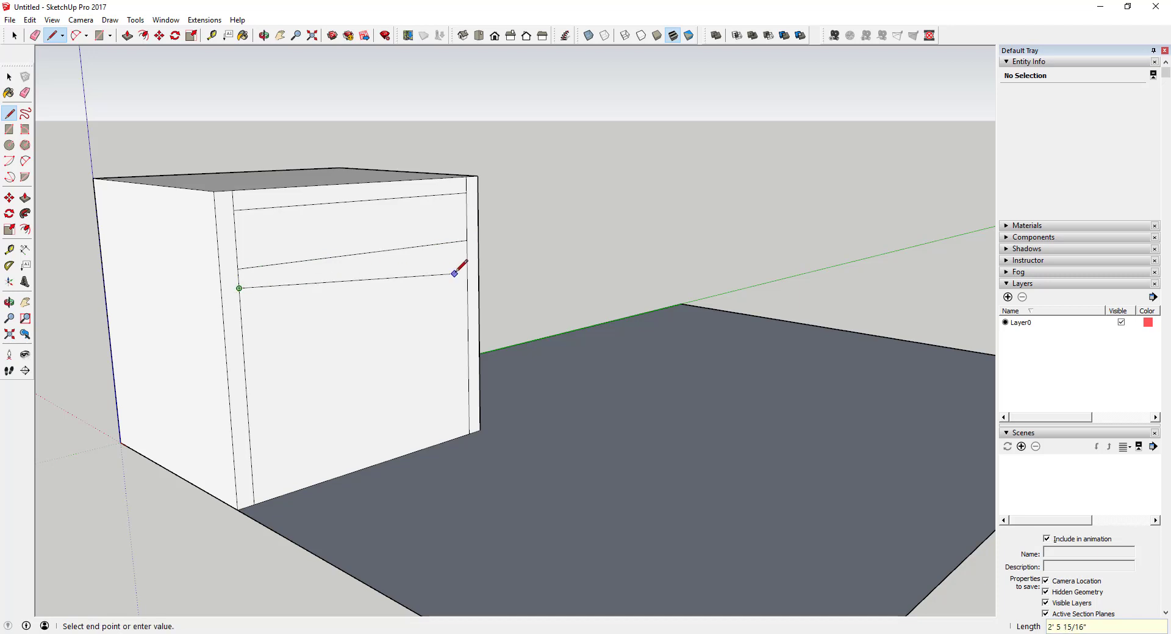
{"action": "left_click", "coordinate": [467, 257]}
Erase the vertical line segments crossing the top and middle rails so only the drawer and door openings stay outlined.
{"action": "key", "text": "space"}
{"action": "key", "text": "e"}
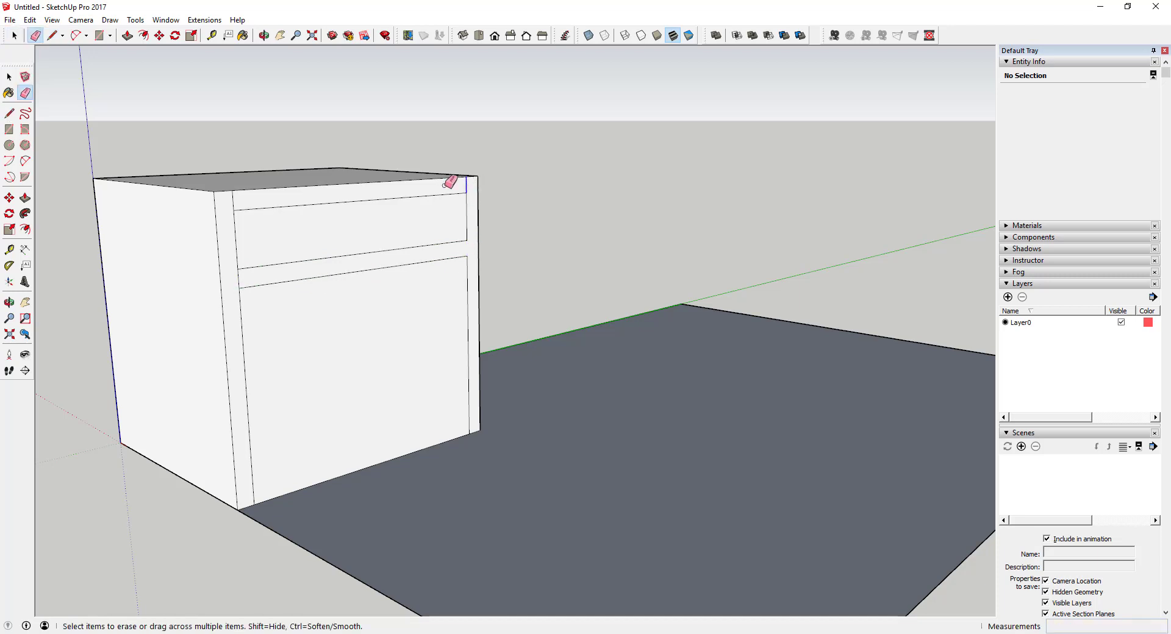
{"action": "left_click", "coordinate": [447, 184]}
{"action": "key", "text": "space"}
{"action": "scroll", "coordinate": [322, 229], "scroll_direction": "down", "scroll_amount": 2}
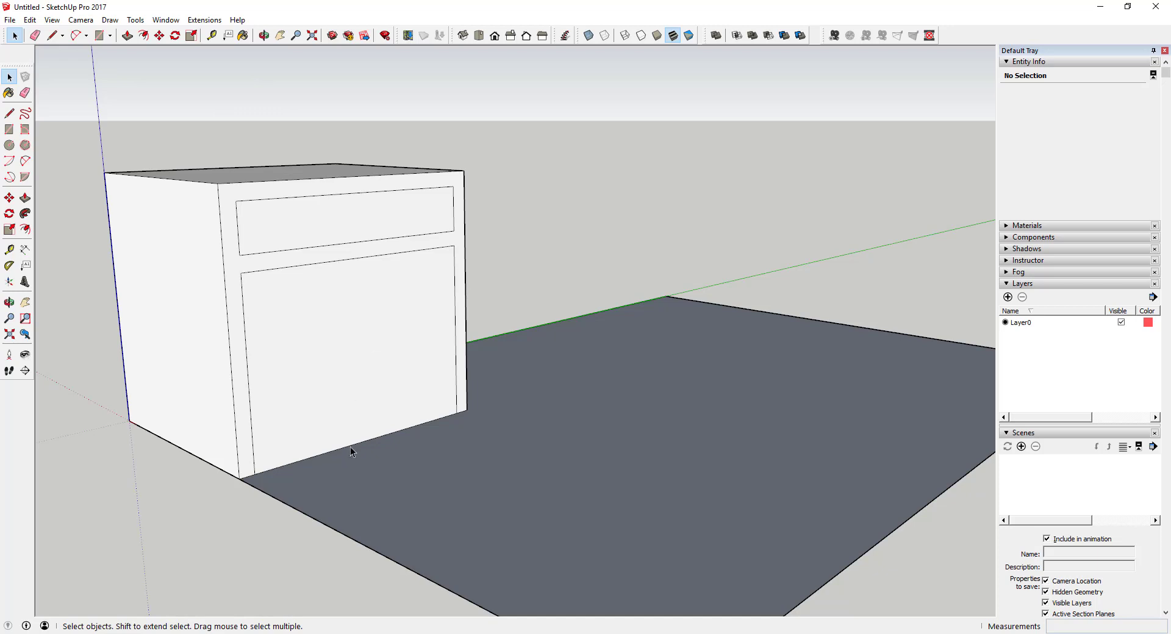
Draw a horizontal toe-kick line between the two verticals, 4 inches above the front face's base.
{"action": "key", "text": "l"}
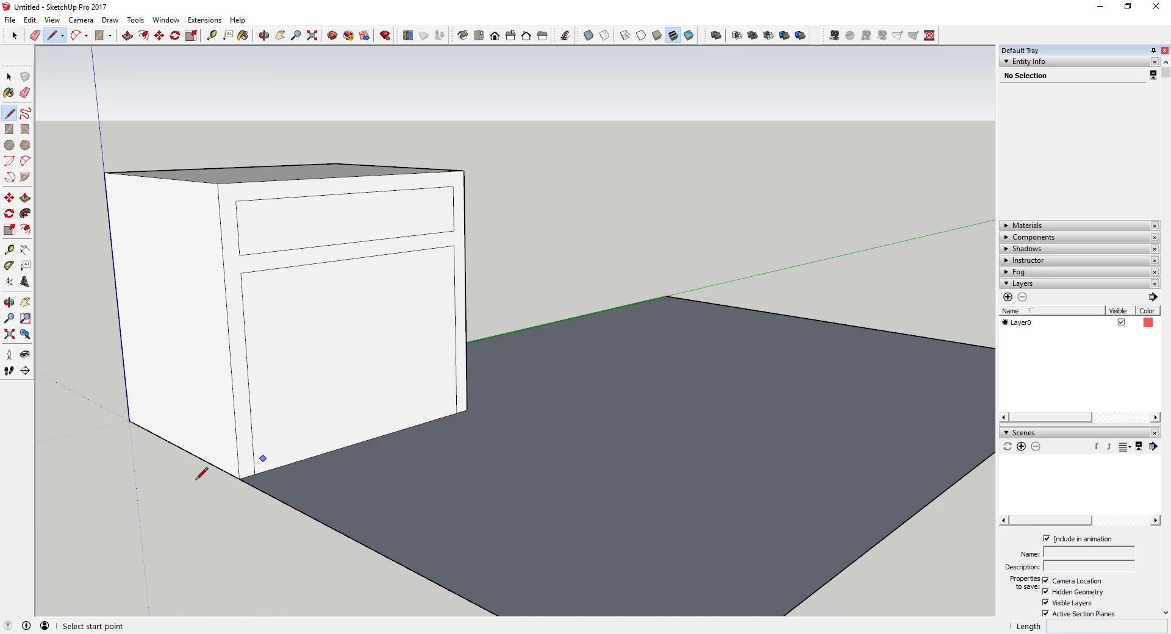
{"action": "left_click", "coordinate": [254, 473]}
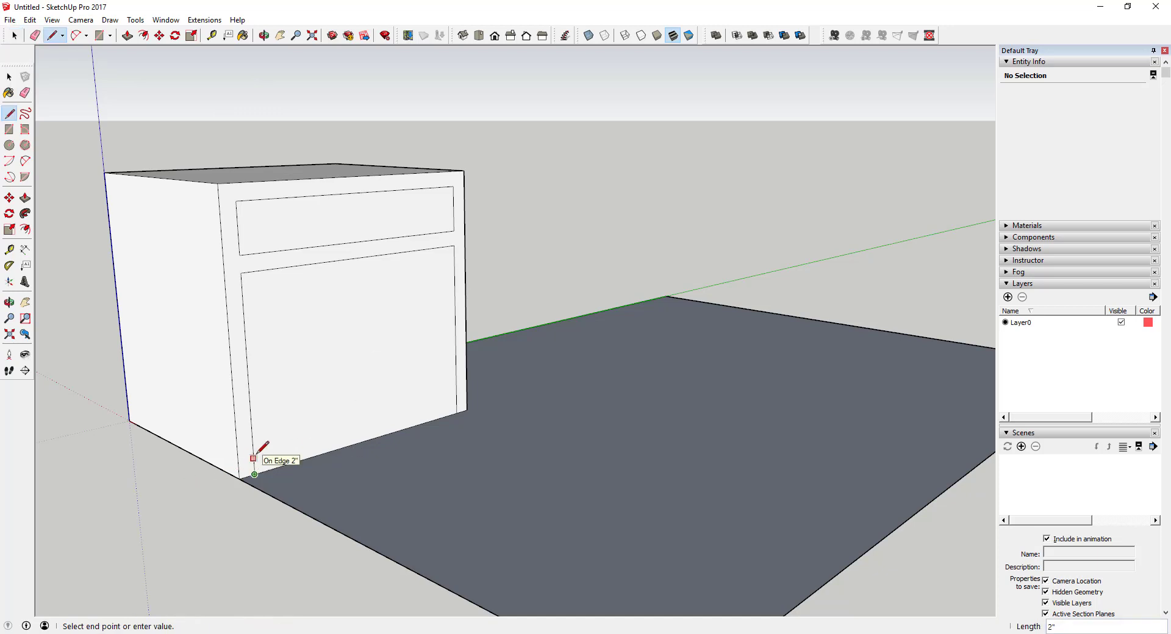
{"action": "key", "text": "Escape"}
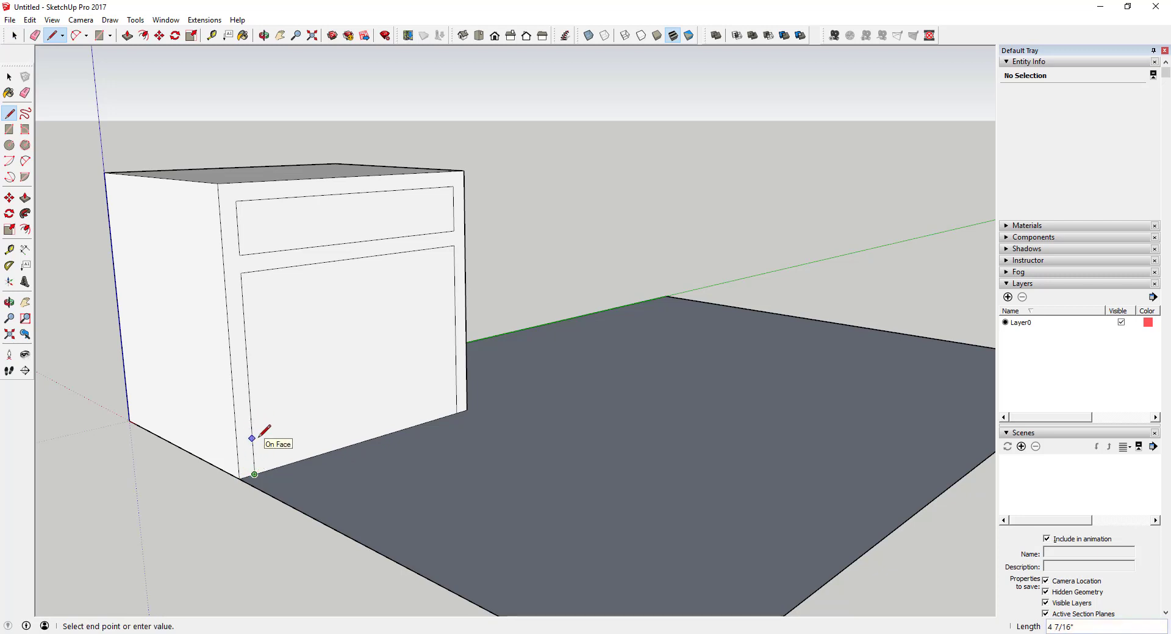
{"action": "left_click", "coordinate": [253, 441]}
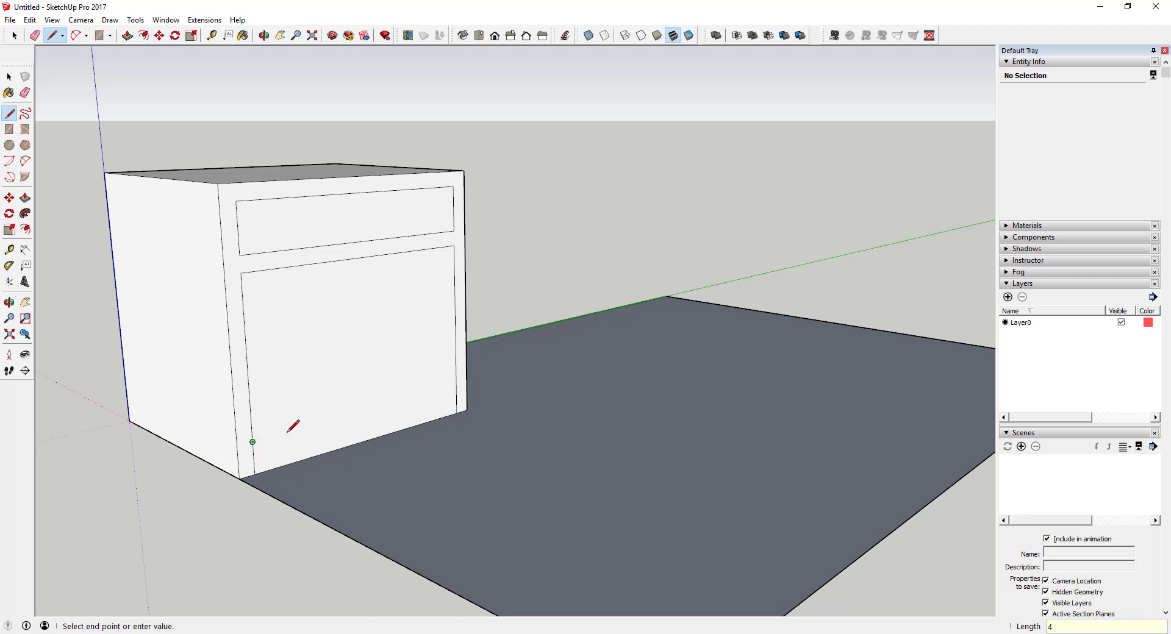
{"action": "left_click", "coordinate": [456, 386]}
{"action": "key", "text": "space"}
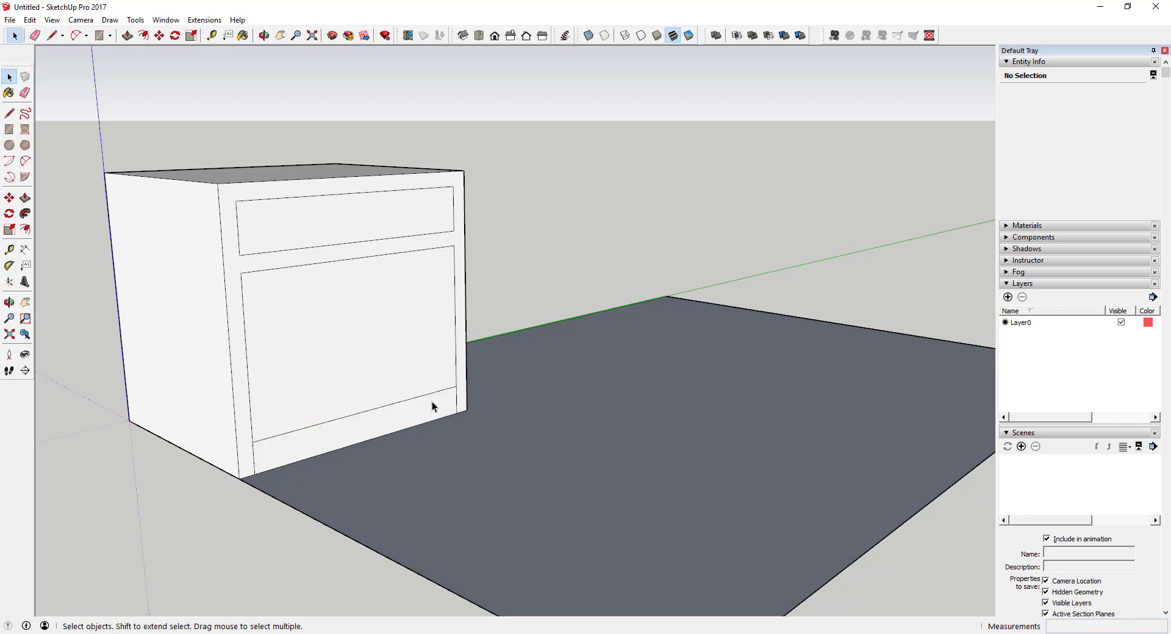
Push the toe-kick strip at the base of the front face inward with Push/Pull.
{"action": "middle_click_drag", "start_coordinate": [436, 401], "coordinate": [462, 417]}
{"action": "key", "text": "p"}
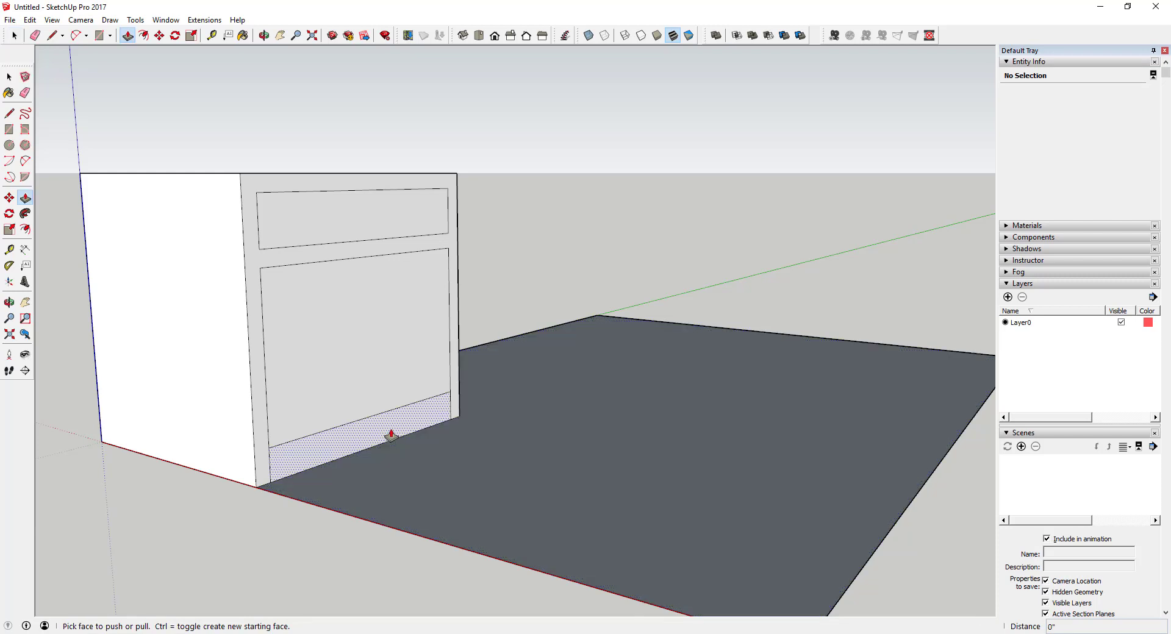
{"action": "left_click_drag", "start_coordinate": [392, 436], "coordinate": [377, 432]}
{"action": "key", "text": "space"}
{"action": "middle_click_drag", "start_coordinate": [484, 434], "coordinate": [397, 343]}
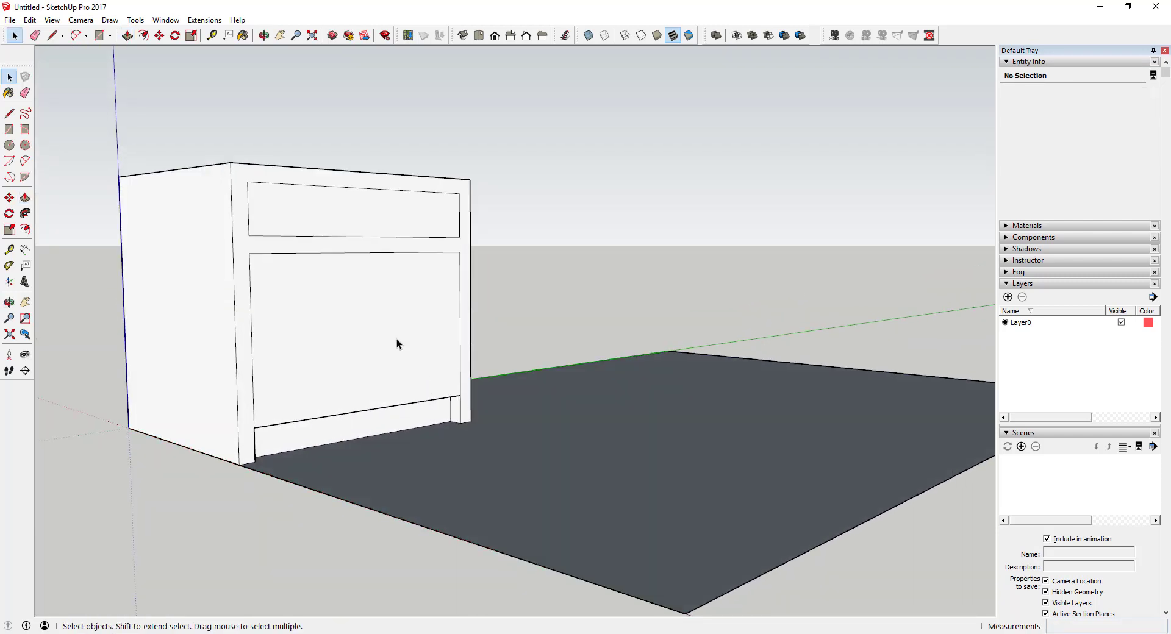
Split the door opening with a vertical line at its midpoint and make the near half a component named "Cabinet Door".
{"action": "key", "text": "l"}
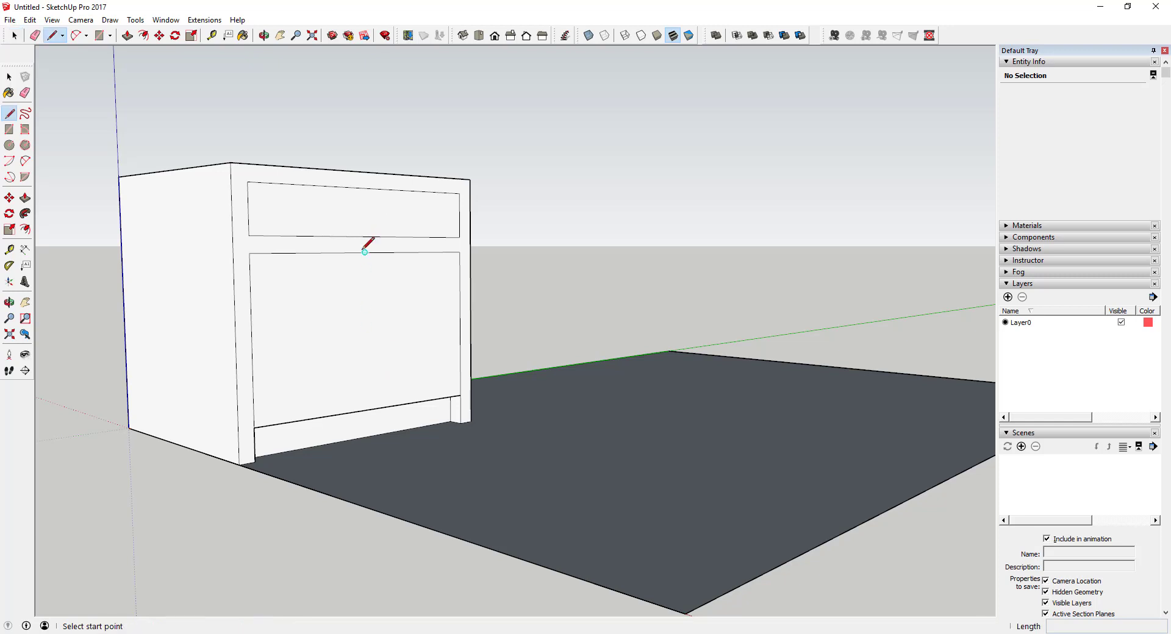
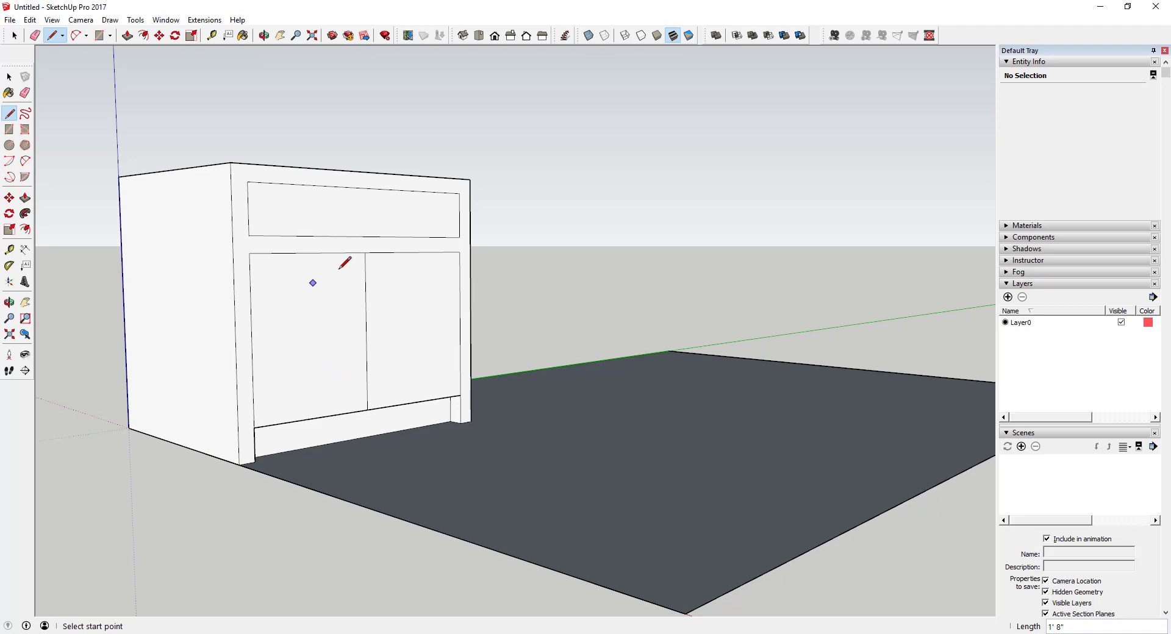
{"action": "key", "text": "space"}
{"action": "double_click", "coordinate": [317, 298]}
{"action": "right_click", "coordinate": [316, 300]}
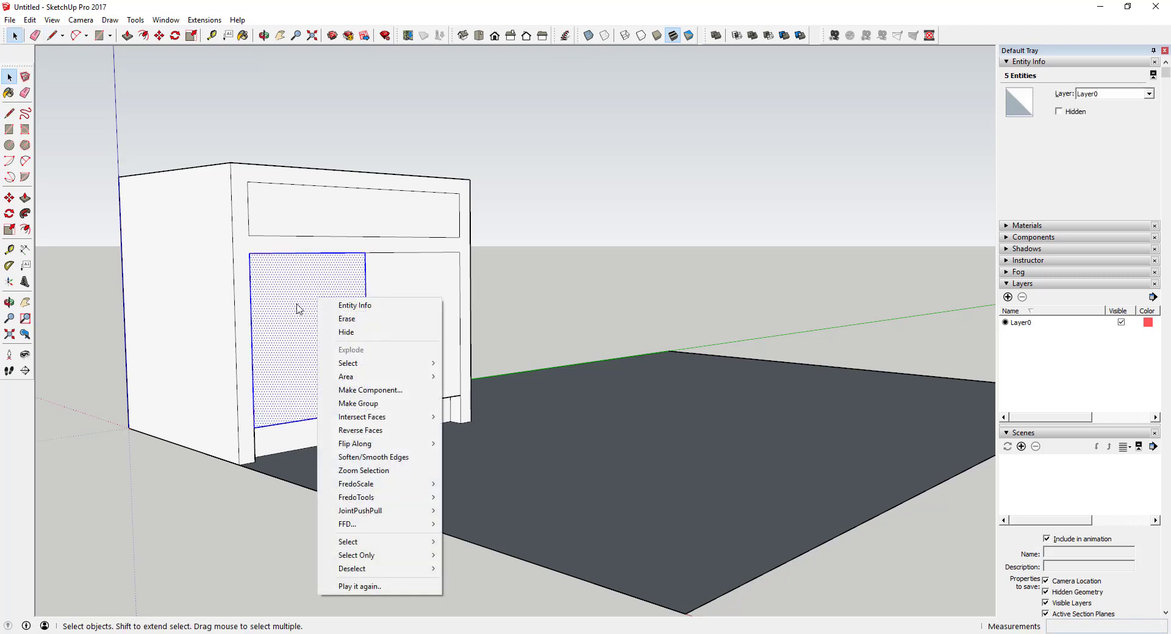
{"action": "right_click", "coordinate": [292, 306]}
{"action": "right_click", "coordinate": [293, 306]}
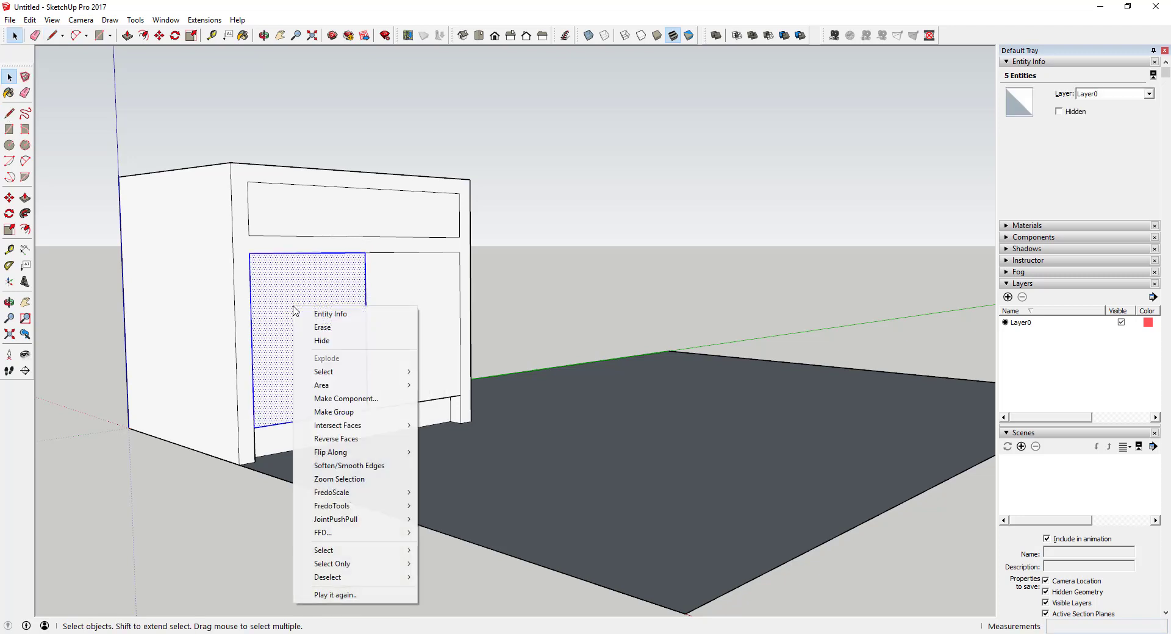
{"action": "left_click", "coordinate": [346, 398]}
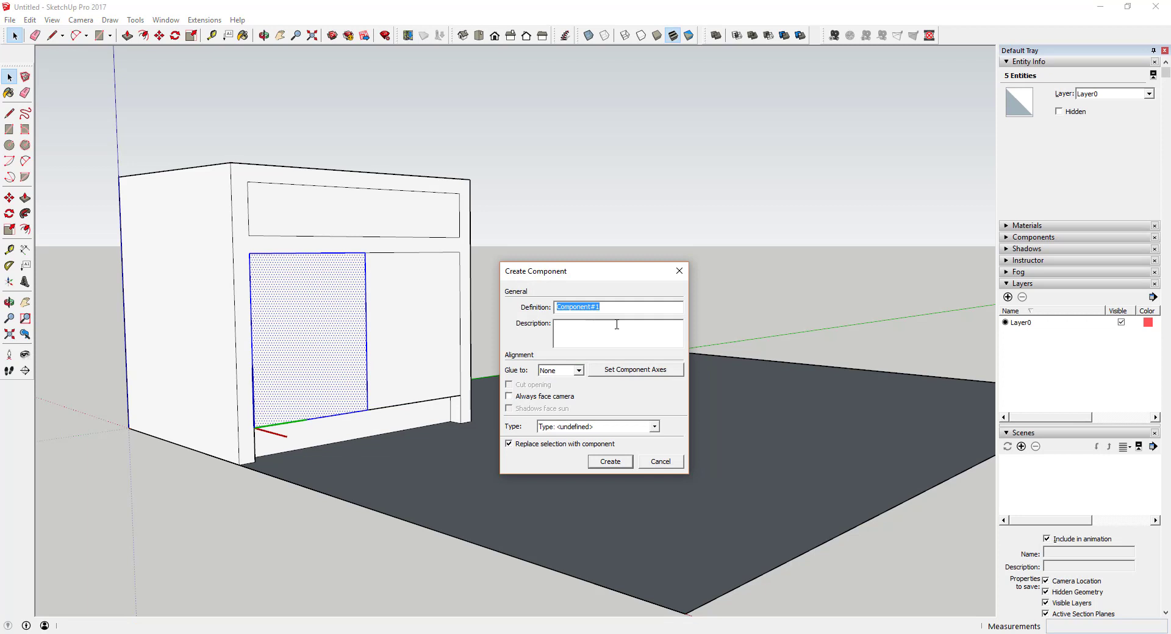
{"action": "type", "text": "Cabinet Door"}
{"action": "key", "text": "Return"}
Delete the far half's face in the door opening and copy the Cabinet Door component into its place.
{"action": "left_click", "coordinate": [433, 317]}
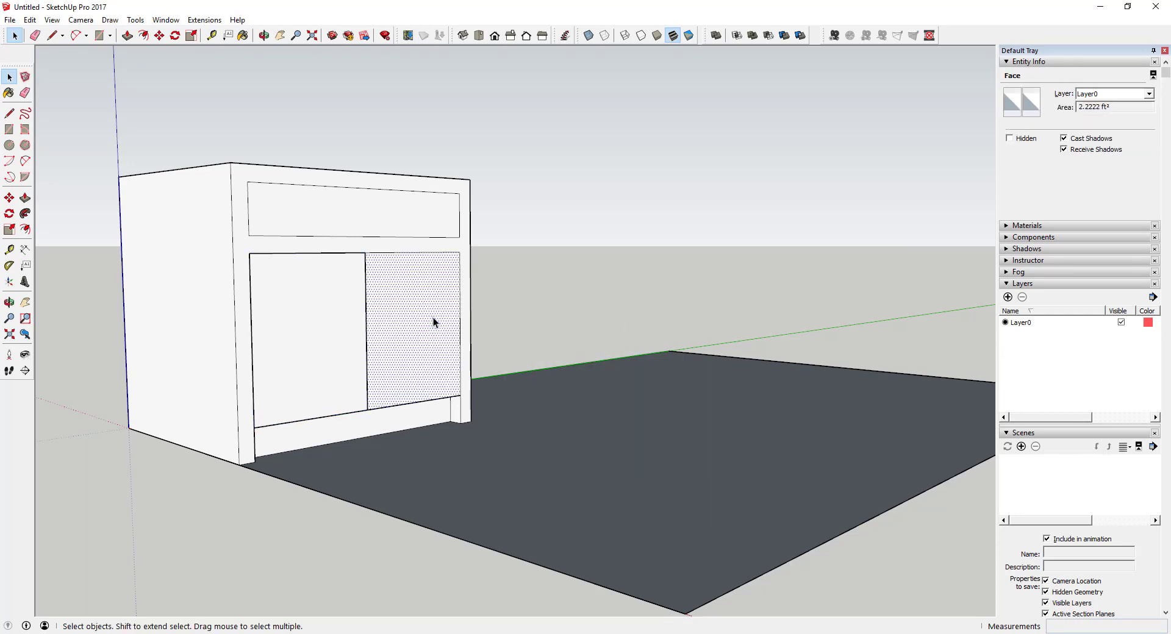
{"action": "key", "text": "Delete"}
{"action": "left_click", "coordinate": [320, 331]}
{"action": "mouse_move", "coordinate": [319, 331]}
{"action": "middle_mouse_down"}
{"action": "mouse_move", "coordinate": [387, 355]}
{"action": "mouse_move", "coordinate": [316, 334]}
{"action": "middle_mouse_up"}
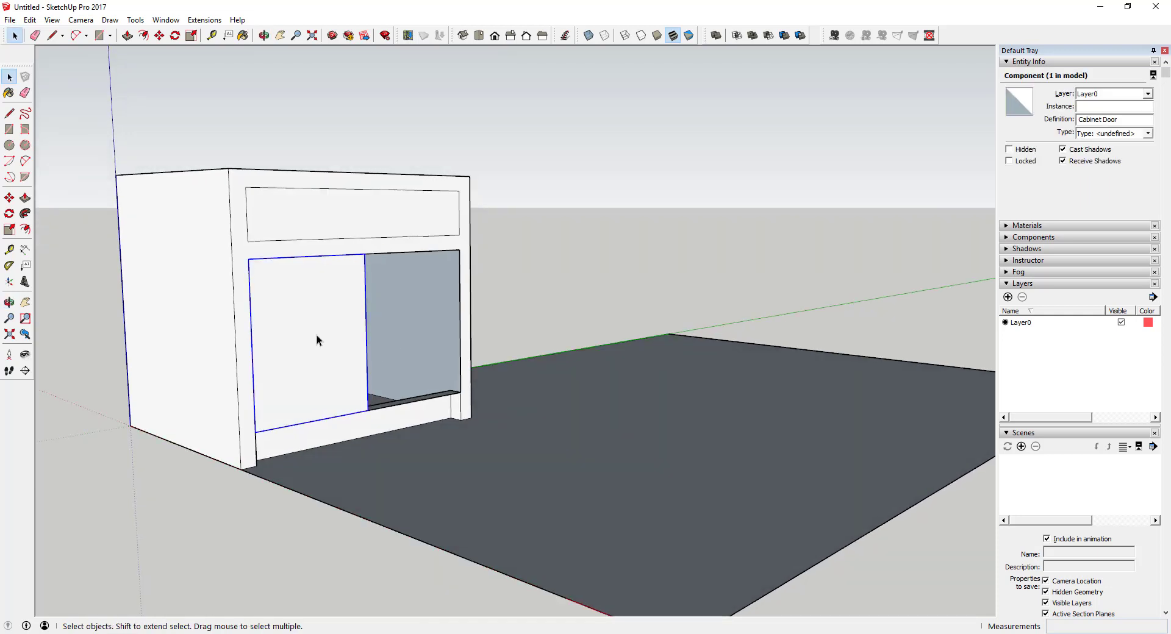
{"action": "key", "text": "m"}
{"action": "left_click", "coordinate": [255, 432]}
{"action": "key", "text": "ctrl"}
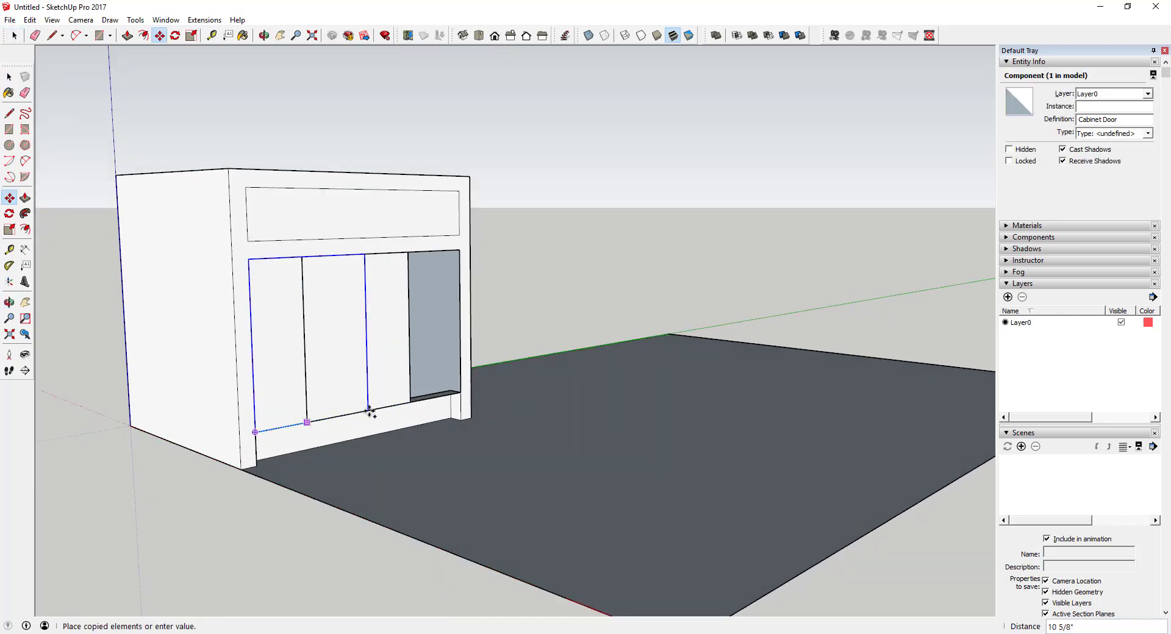
{"action": "left_click", "coordinate": [369, 410]}
{"action": "key", "text": "space"}
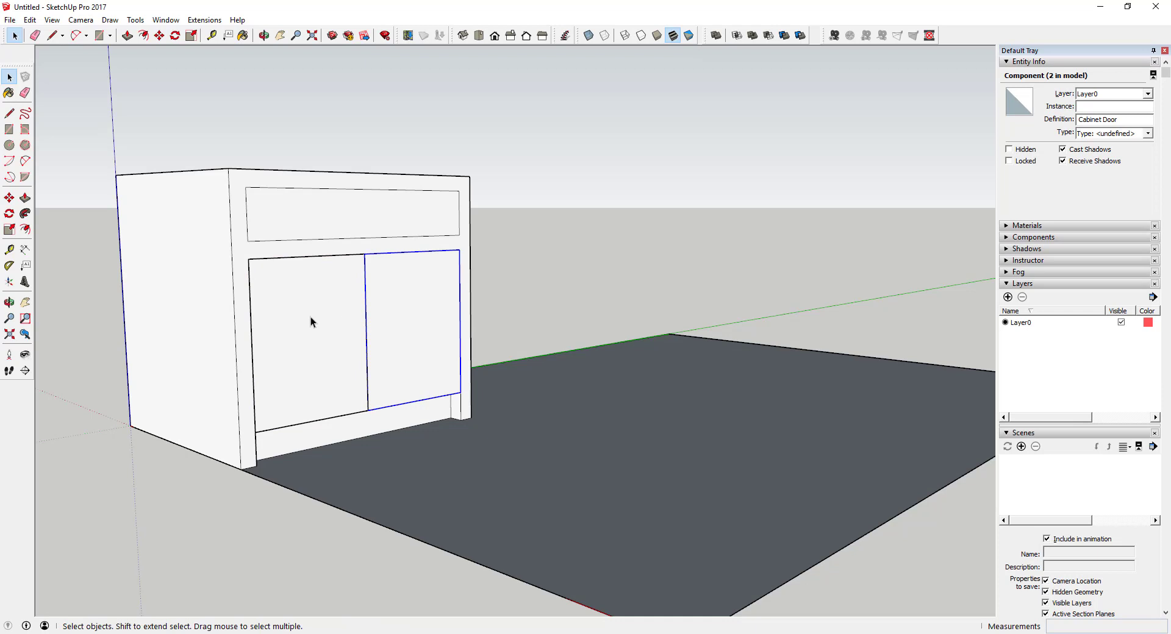
Open the near Cabinet Door component for editing and offset its face outline 2 inches inward, undoing a 6-inch attempt.
{"action": "double_click", "coordinate": [310, 317]}
{"action": "key", "text": "f"}
{"action": "left_click", "coordinate": [362, 311]}
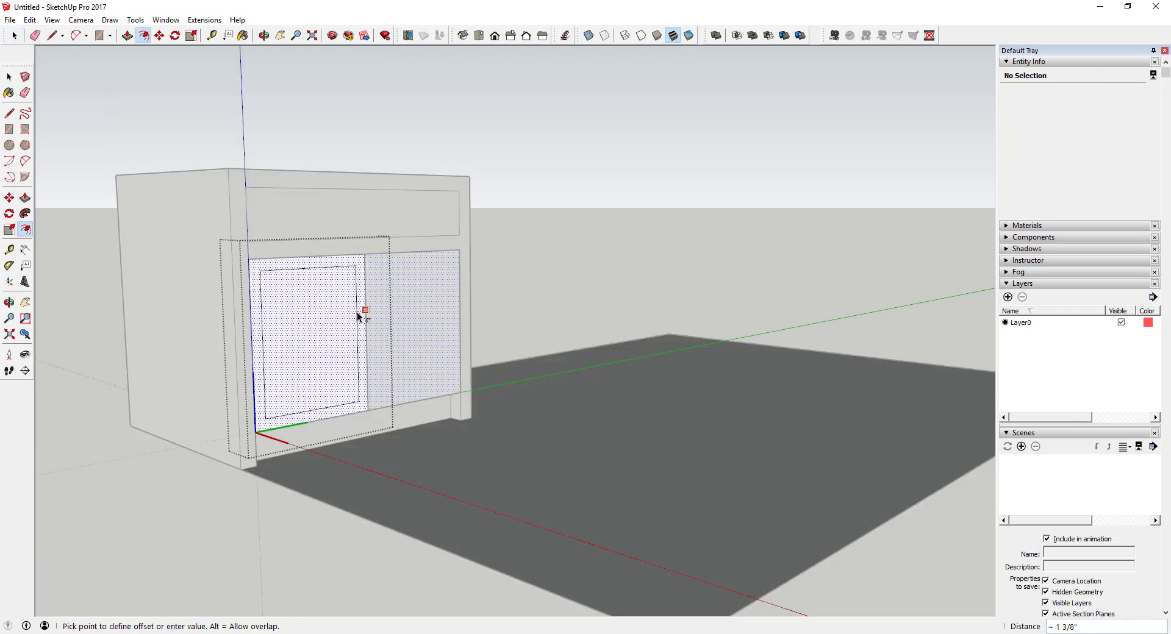
{"action": "type", "text": "6"}
{"action": "key", "text": "Return"}
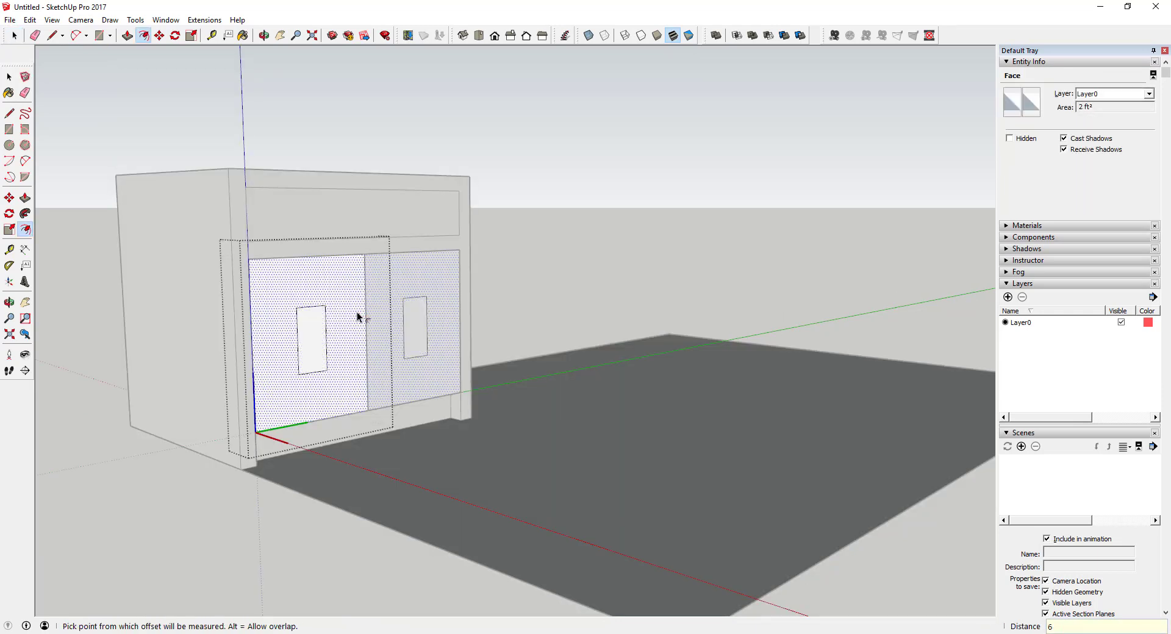
{"action": "key", "text": "ctrl+z"}
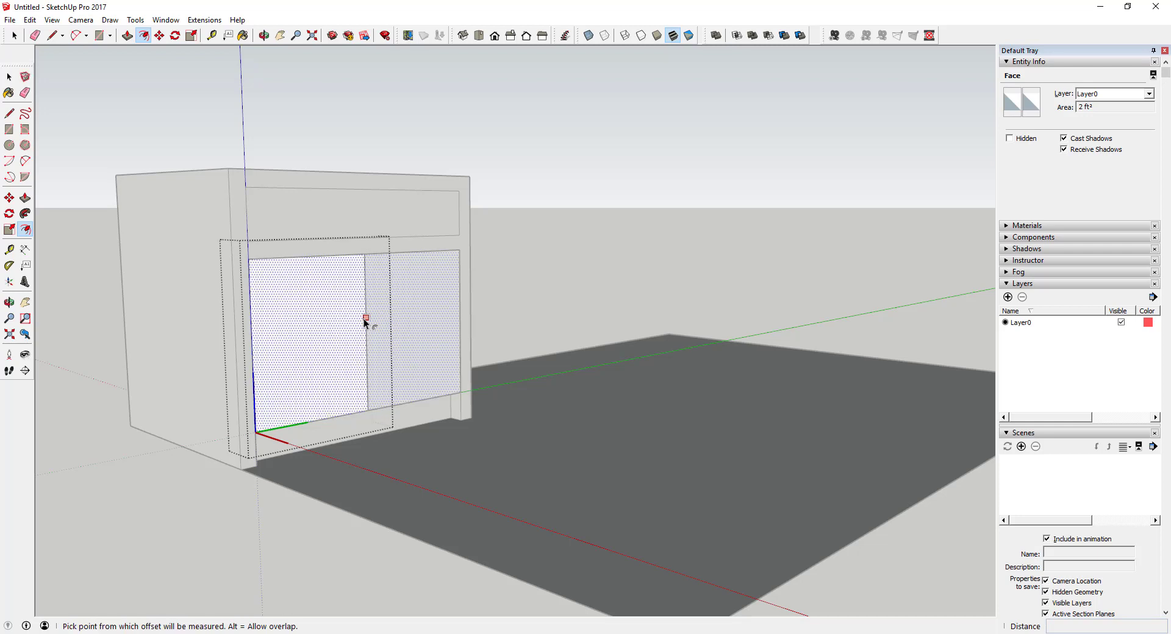
{"action": "left_click", "coordinate": [364, 318]}
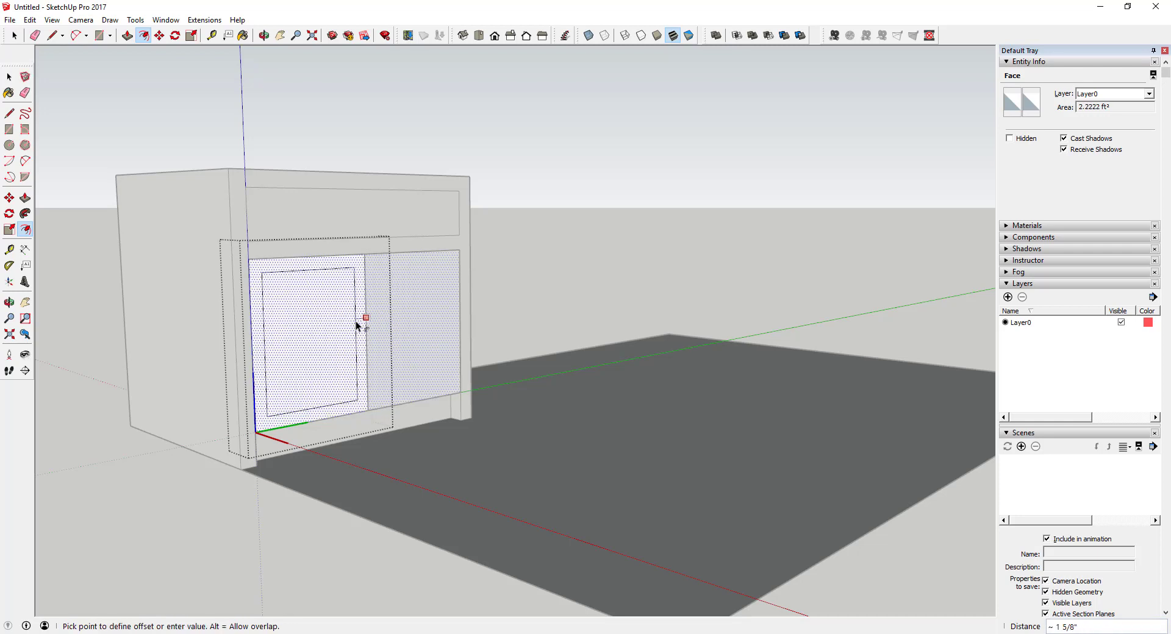
{"action": "key", "text": "Return"}
{"action": "key", "text": "space"}
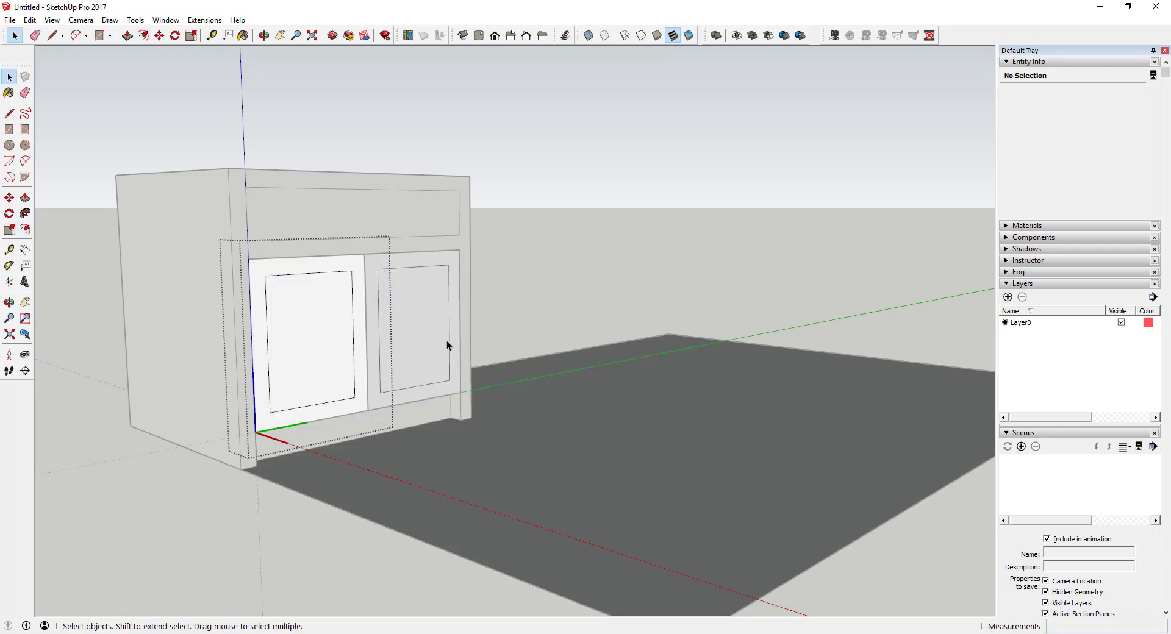
Push the inner panel face of the near Cabinet Door component inward 1/8 inch and leave the component.
{"action": "left_click", "coordinate": [325, 325]}
{"action": "scroll", "coordinate": [324, 325], "scroll_direction": "up", "scroll_amount": 3}
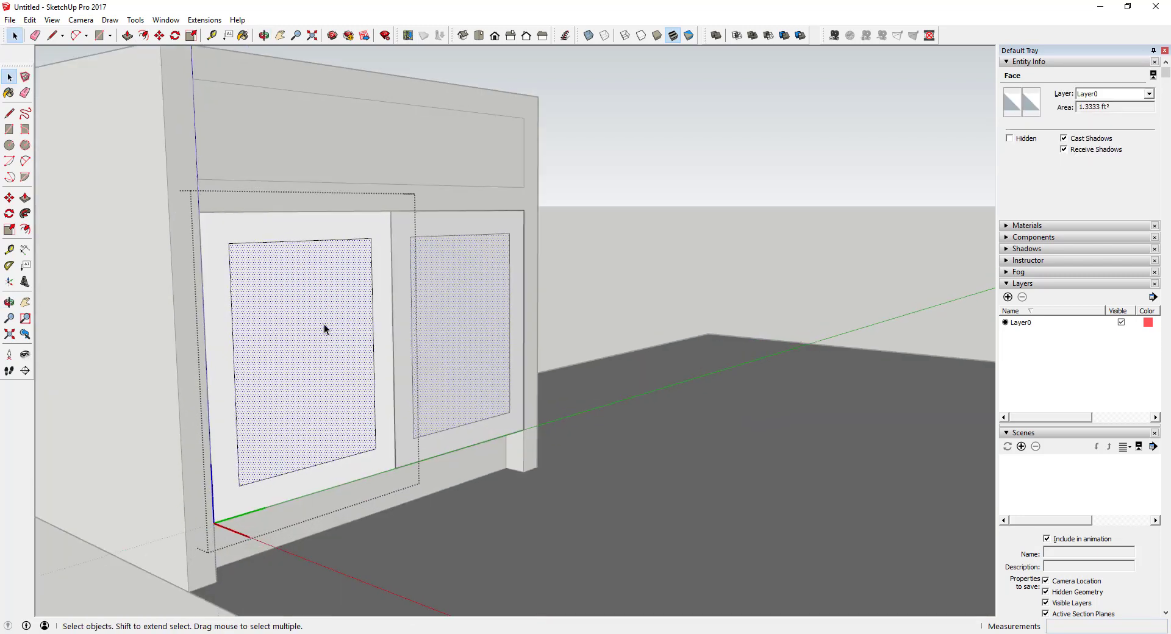
{"action": "scroll", "coordinate": [324, 329], "scroll_direction": "up", "scroll_amount": 1}
{"action": "key", "text": "p"}
{"action": "left_click", "coordinate": [316, 345]}
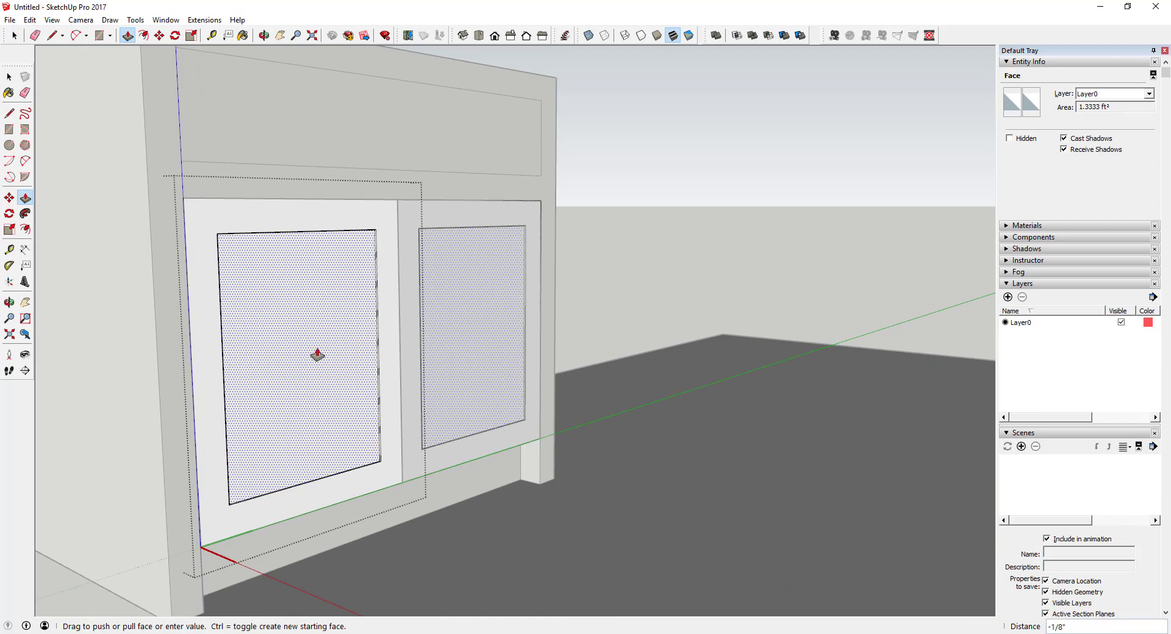
{"action": "key", "text": "space"}
{"action": "middle_click_drag", "start_coordinate": [484, 377], "coordinate": [320, 257]}
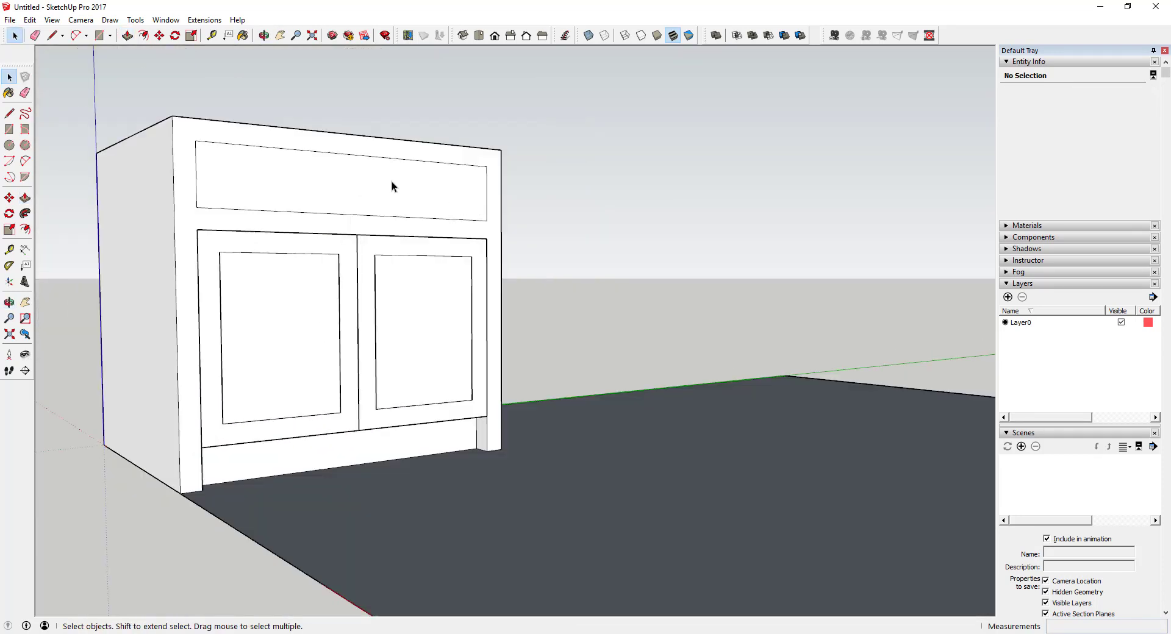
Push the drawer opening's face inward to the same depth as the door panels.
{"action": "left_click", "coordinate": [394, 182]}
{"action": "middle_click_drag", "start_coordinate": [395, 182], "coordinate": [404, 185]}
{"action": "key", "text": "p"}
{"action": "key", "text": "space"}
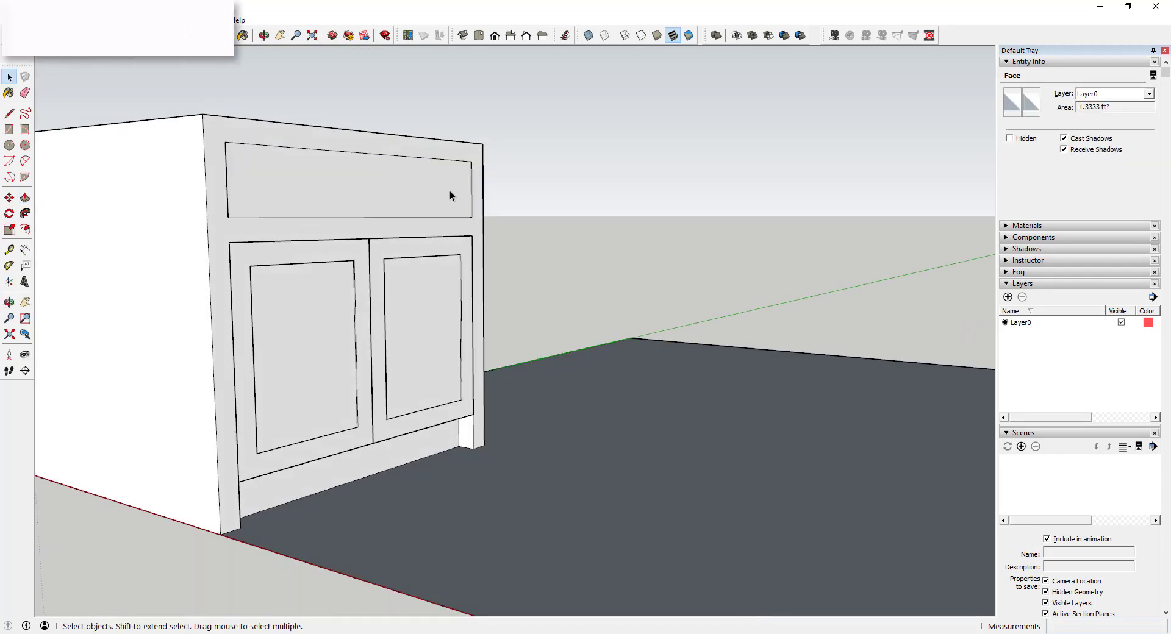
Examine the recessed edges of the drawer opening and the door panels up close.
{"action": "scroll", "coordinate": [396, 196], "scroll_direction": "up", "scroll_amount": 3}
{"action": "key", "text": "o"}
{"action": "key", "text": "space"}
{"action": "scroll", "coordinate": [434, 193], "scroll_direction": "up", "scroll_amount": 2}
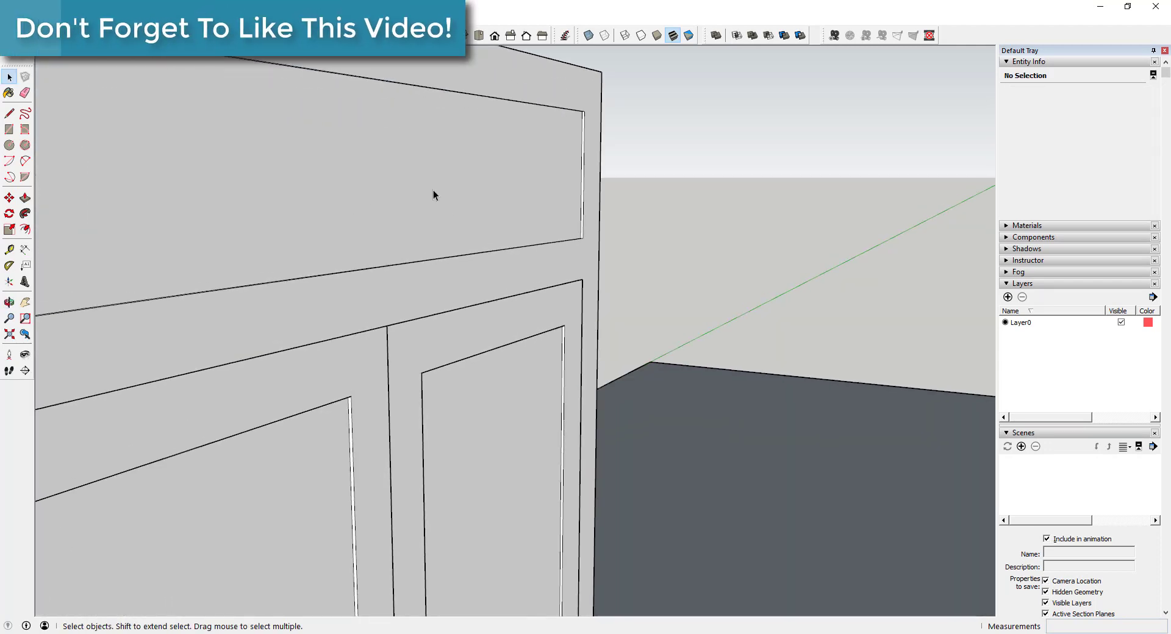
{"action": "scroll", "coordinate": [513, 201], "scroll_direction": "down", "scroll_amount": 1}
{"action": "scroll", "coordinate": [401, 198], "scroll_direction": "up", "scroll_amount": 1}
{"action": "scroll", "coordinate": [473, 201], "scroll_direction": "down", "scroll_amount": 4}
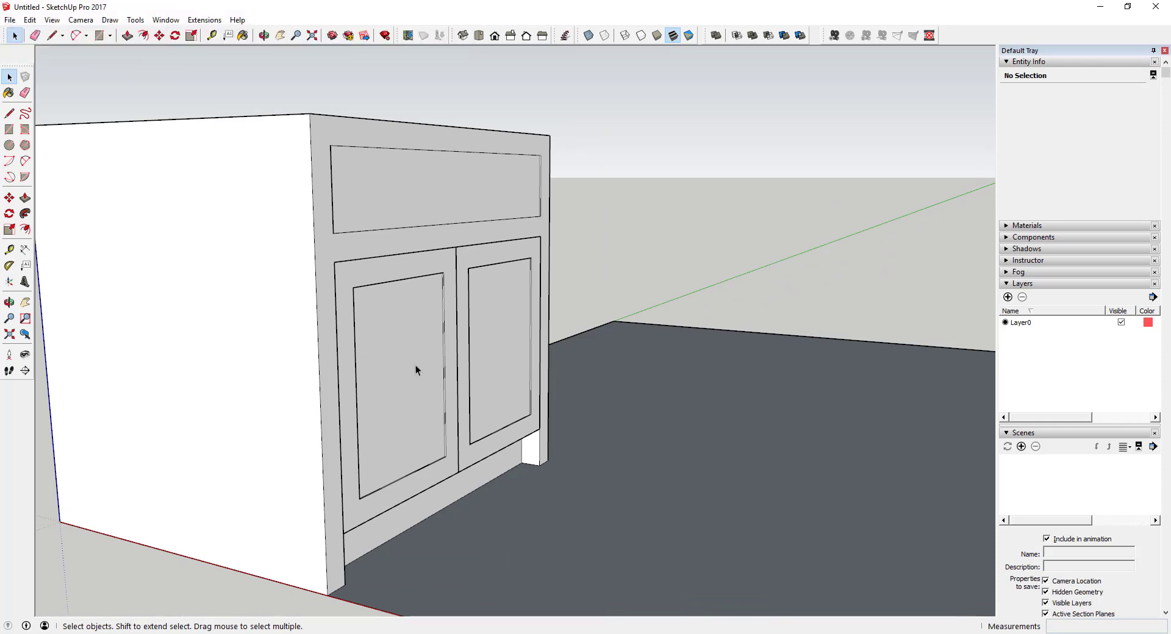
{"action": "scroll", "coordinate": [504, 192], "scroll_direction": "up", "scroll_amount": 3}
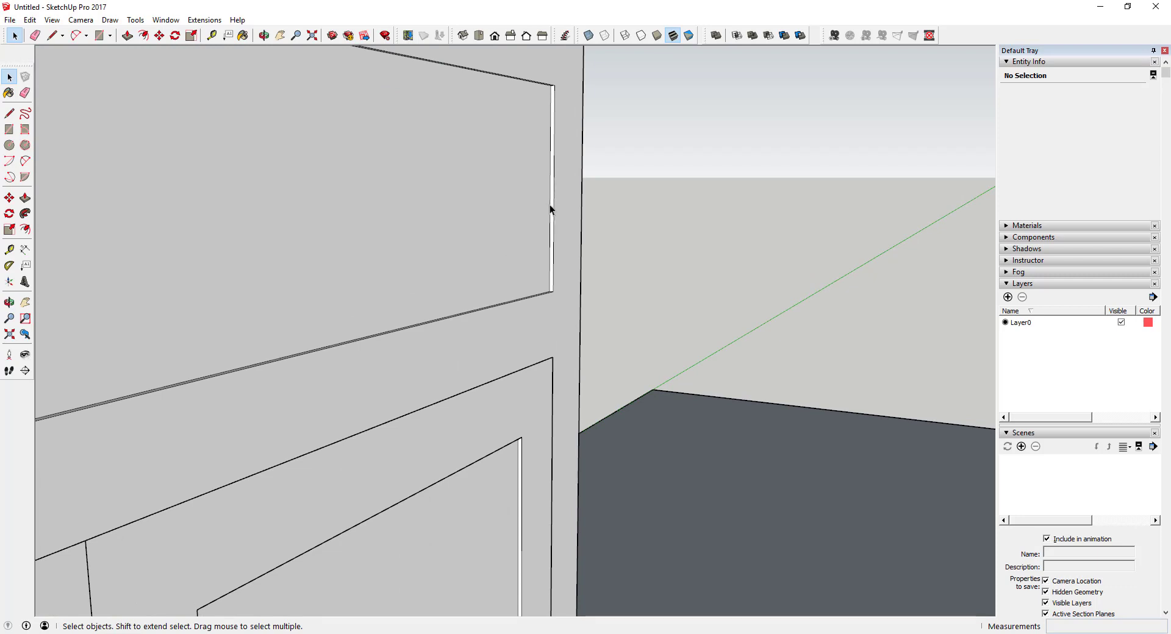
{"action": "scroll", "coordinate": [558, 206], "scroll_direction": "down", "scroll_amount": 3}
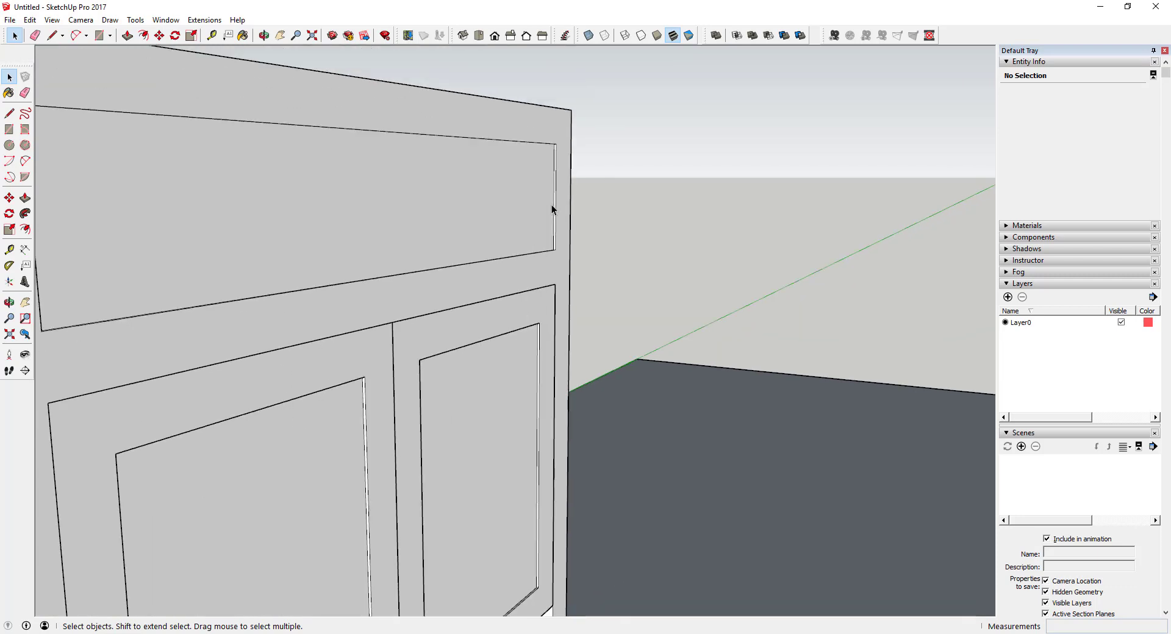
{"action": "scroll", "coordinate": [553, 201], "scroll_direction": "up", "scroll_amount": 4}
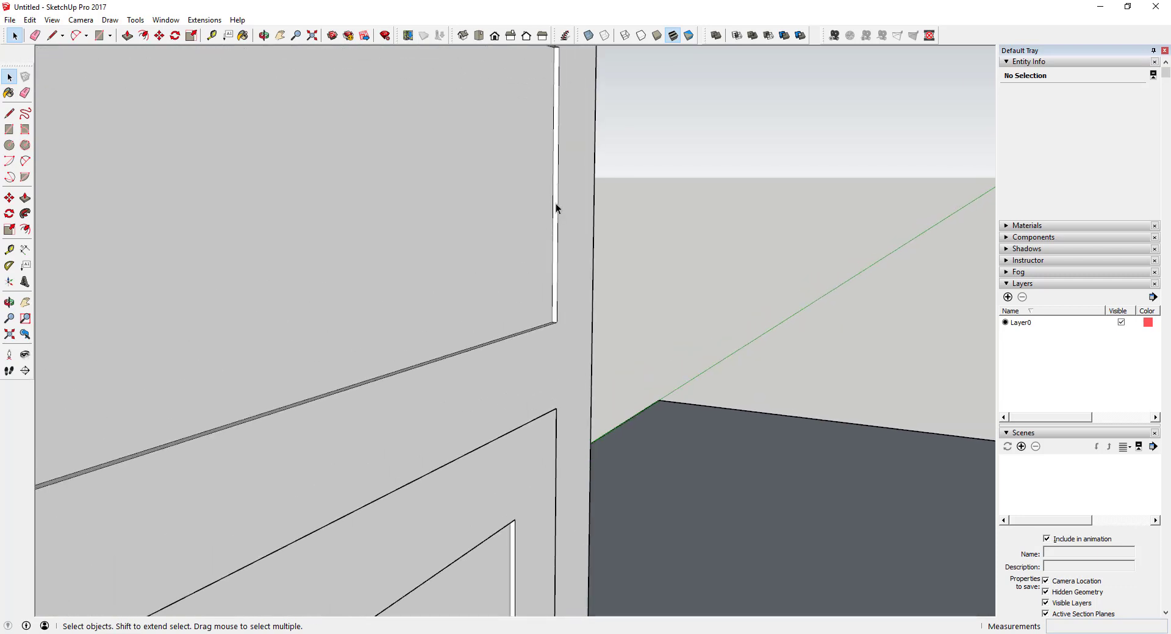
{"action": "left_click", "coordinate": [555, 205]}
{"action": "scroll", "coordinate": [556, 207], "scroll_direction": "down", "scroll_amount": 5}
{"action": "middle_click_drag", "start_coordinate": [443, 365], "coordinate": [482, 342]}
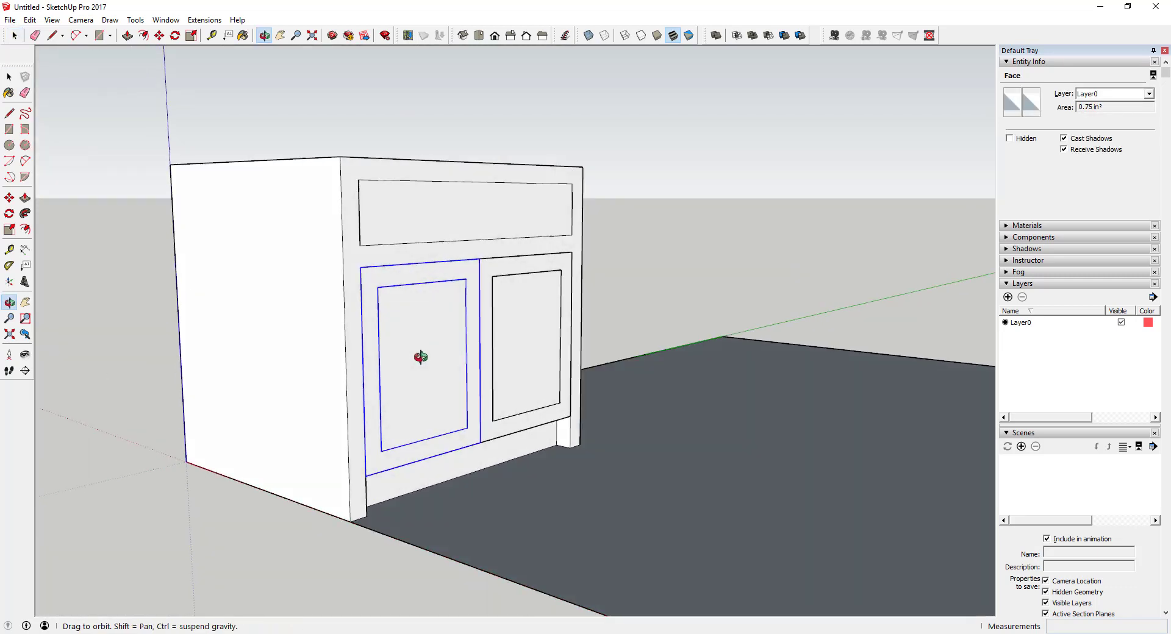
Inspect both Cabinet Door components and the frame face around them on the cabinet front.
{"action": "left_click", "coordinate": [491, 327]}
{"action": "left_click", "coordinate": [538, 353]}
{"action": "scroll", "coordinate": [553, 361], "scroll_direction": "up", "scroll_amount": 3}
{"action": "scroll", "coordinate": [554, 363], "scroll_direction": "down", "scroll_amount": 5}
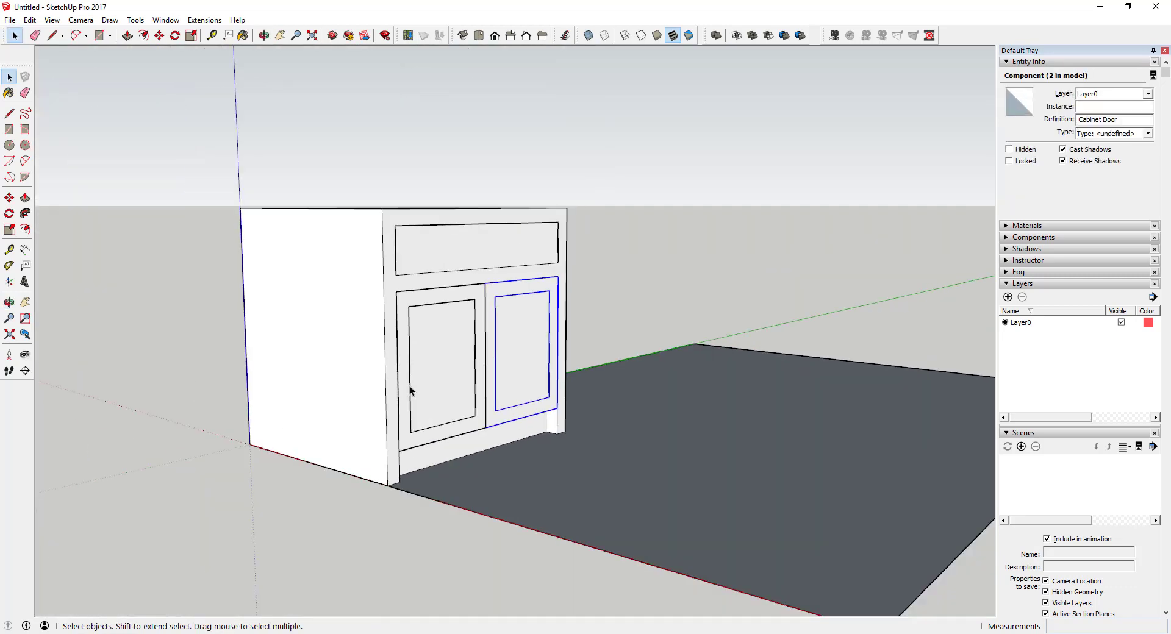
{"action": "left_click", "coordinate": [387, 342]}
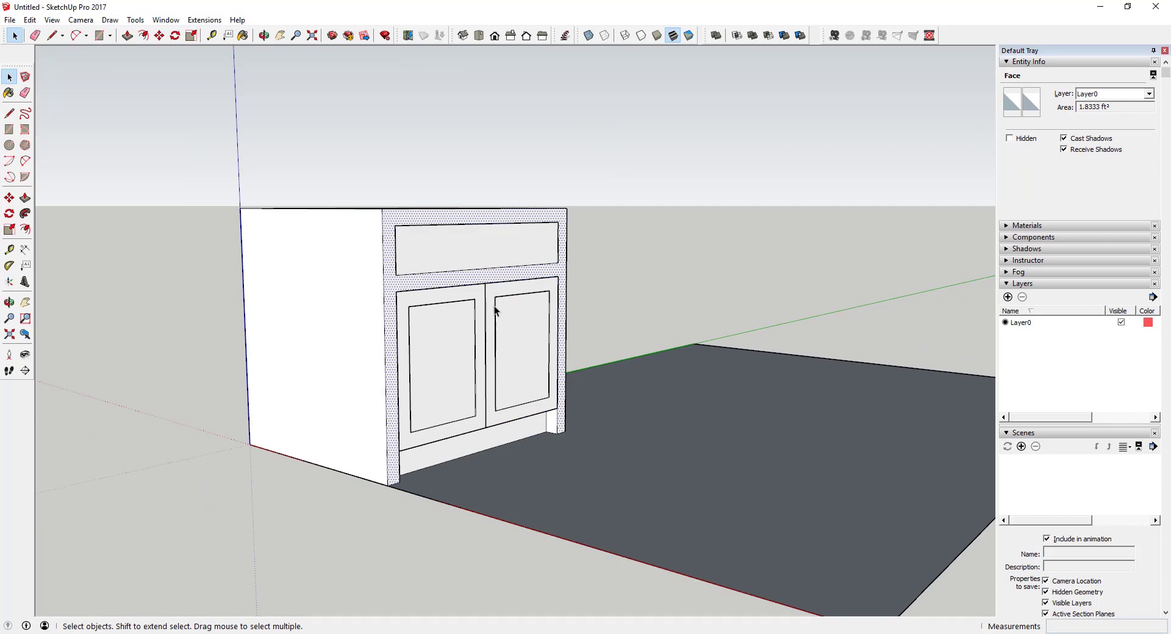
{"action": "scroll", "coordinate": [493, 307], "scroll_direction": "up", "scroll_amount": 4}
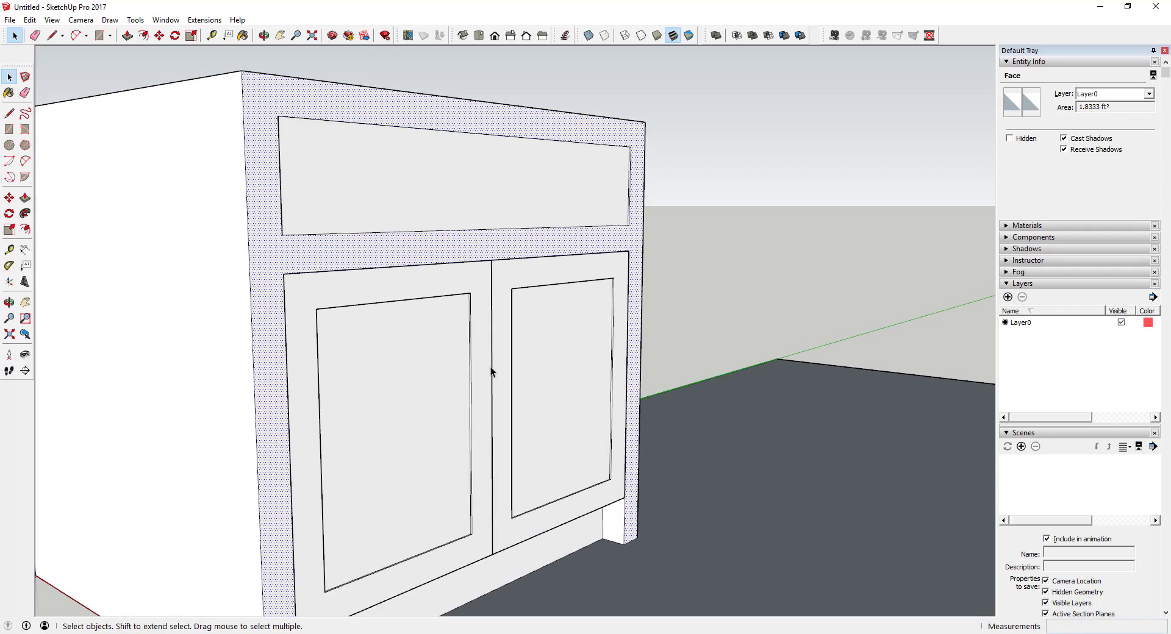
{"action": "scroll", "coordinate": [491, 371], "scroll_direction": "down", "scroll_amount": 4}
{"action": "scroll", "coordinate": [494, 378], "scroll_direction": "up", "scroll_amount": 1}
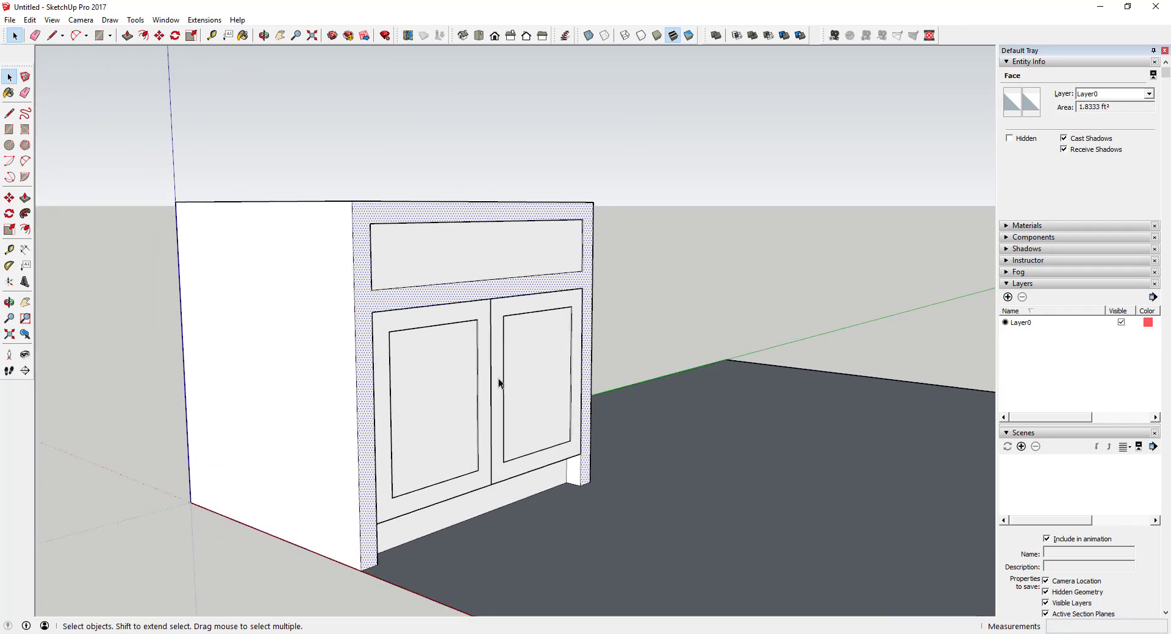
{"action": "scroll", "coordinate": [497, 382], "scroll_direction": "down", "scroll_amount": 4}
Select the entire cabinet, including both door components, and make it a group.
{"action": "middle_click_drag", "start_coordinate": [516, 384], "coordinate": [496, 357]}
{"action": "scroll", "coordinate": [496, 358], "scroll_direction": "up", "scroll_amount": 3}
{"action": "left_click", "coordinate": [521, 373]}
{"action": "middle_click_drag", "start_coordinate": [539, 421], "coordinate": [500, 403]}
{"action": "left_click_drag", "start_coordinate": [442, 437], "coordinate": [630, 556]}
{"action": "right_click", "coordinate": [443, 345]}
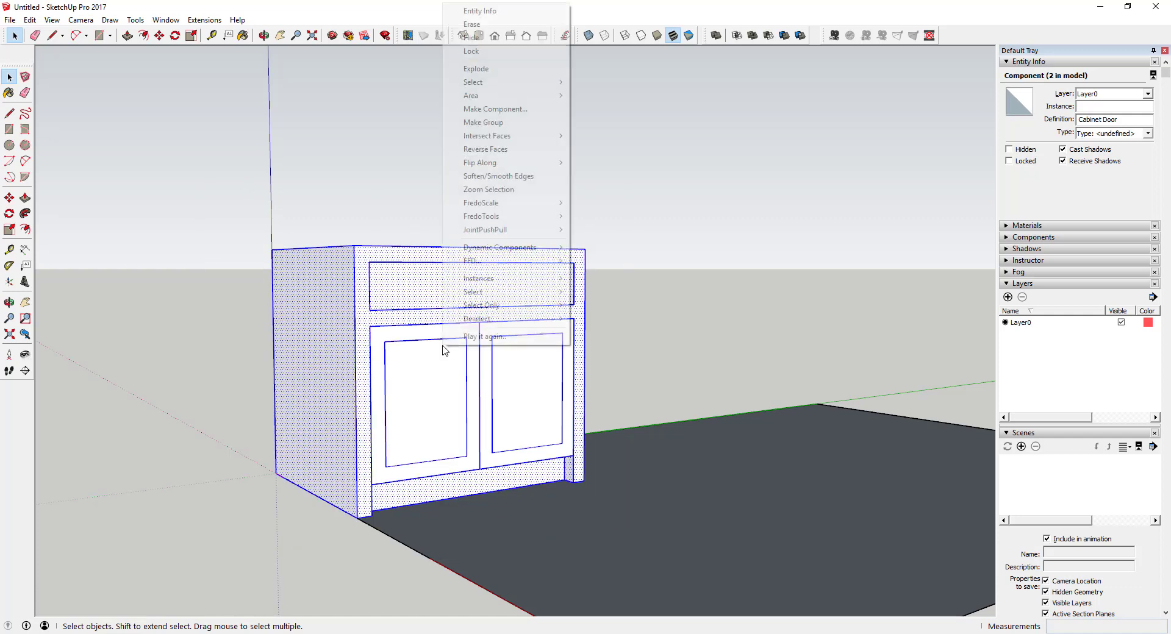
{"action": "left_click", "coordinate": [504, 125]}
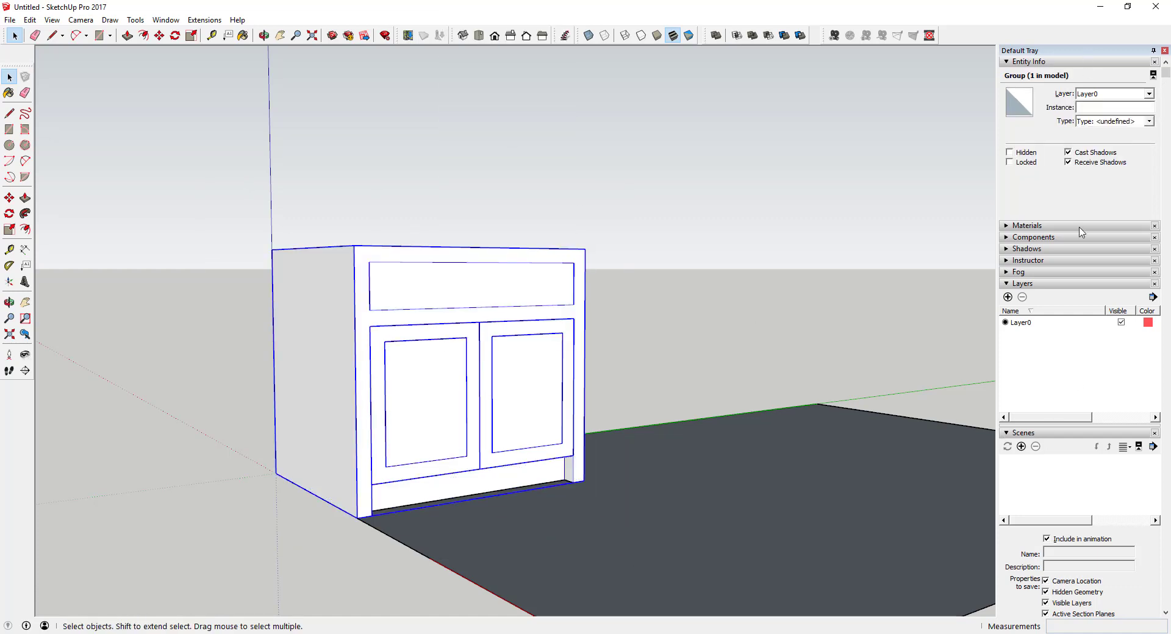
Rename the cabinet group as Sink Cabinet and check the components nested inside it.
{"action": "scroll", "coordinate": [1097, 420], "scroll_direction": "down", "scroll_amount": 5}
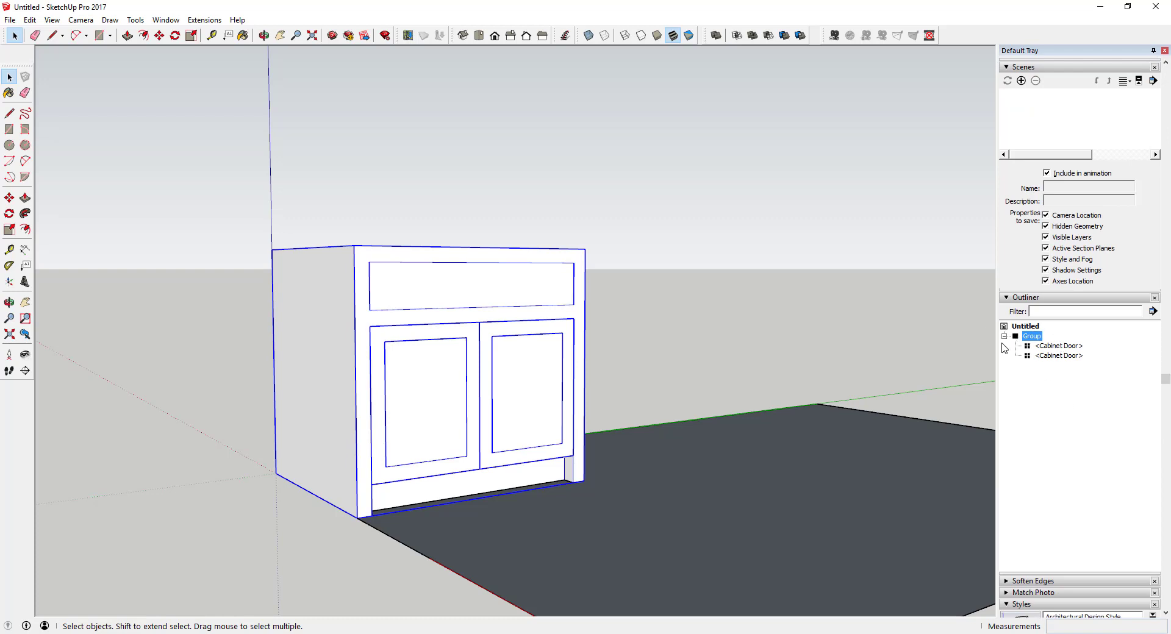
{"action": "right_click", "coordinate": [1032, 340]}
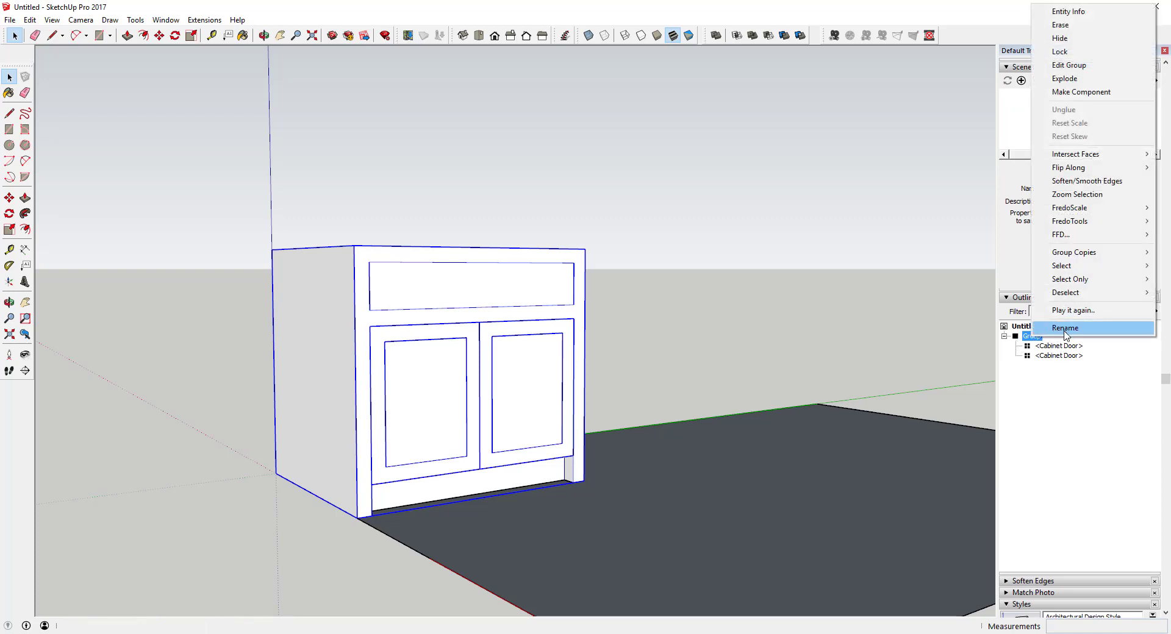
{"action": "left_click", "coordinate": [1065, 329]}
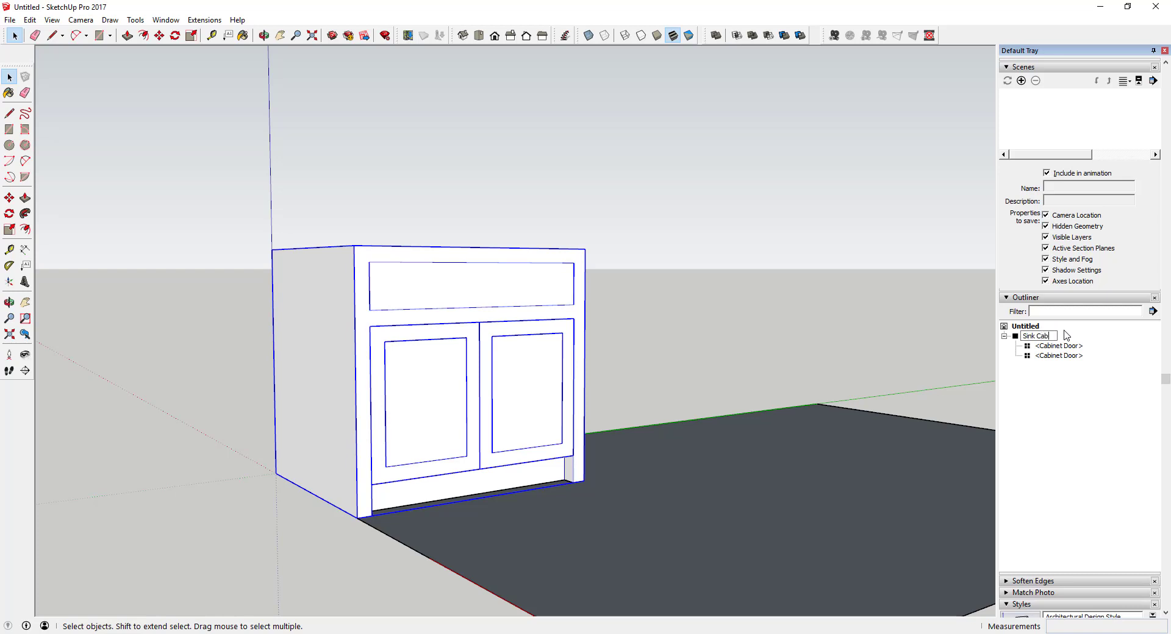
{"action": "type", "text": "Sink Cabinet"}
{"action": "key", "text": "Return"}
{"action": "middle_click_drag", "start_coordinate": [550, 357], "coordinate": [1048, 341]}
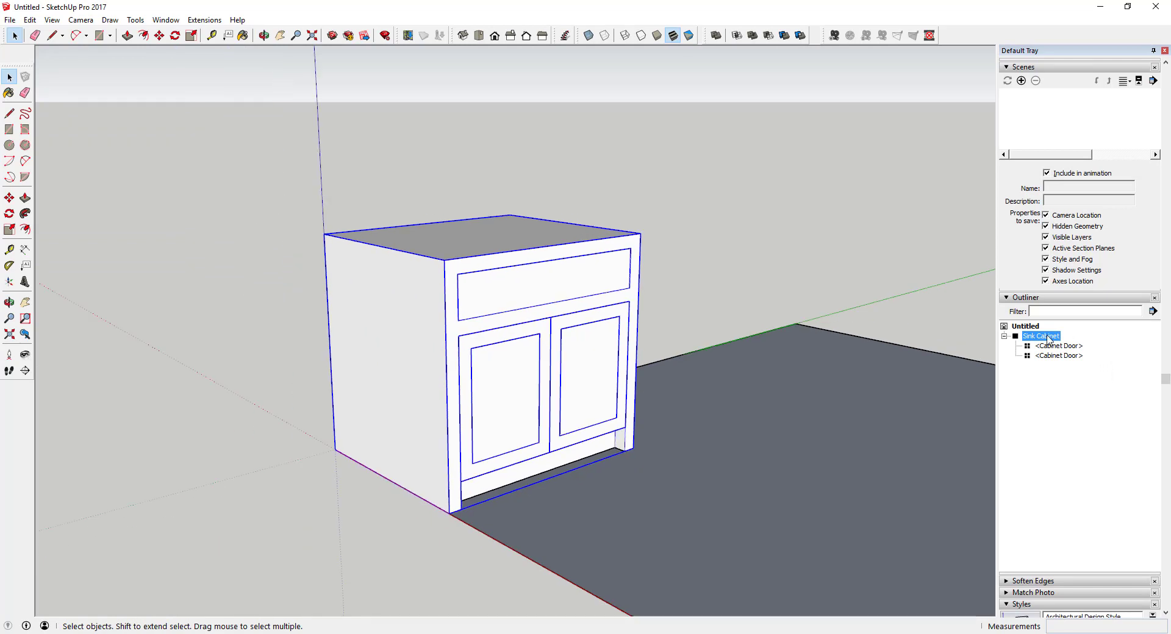
{"action": "left_click", "coordinate": [1004, 336]}
{"action": "left_click", "coordinate": [1004, 336]}
{"action": "middle_click_drag", "start_coordinate": [868, 382], "coordinate": [727, 373]}
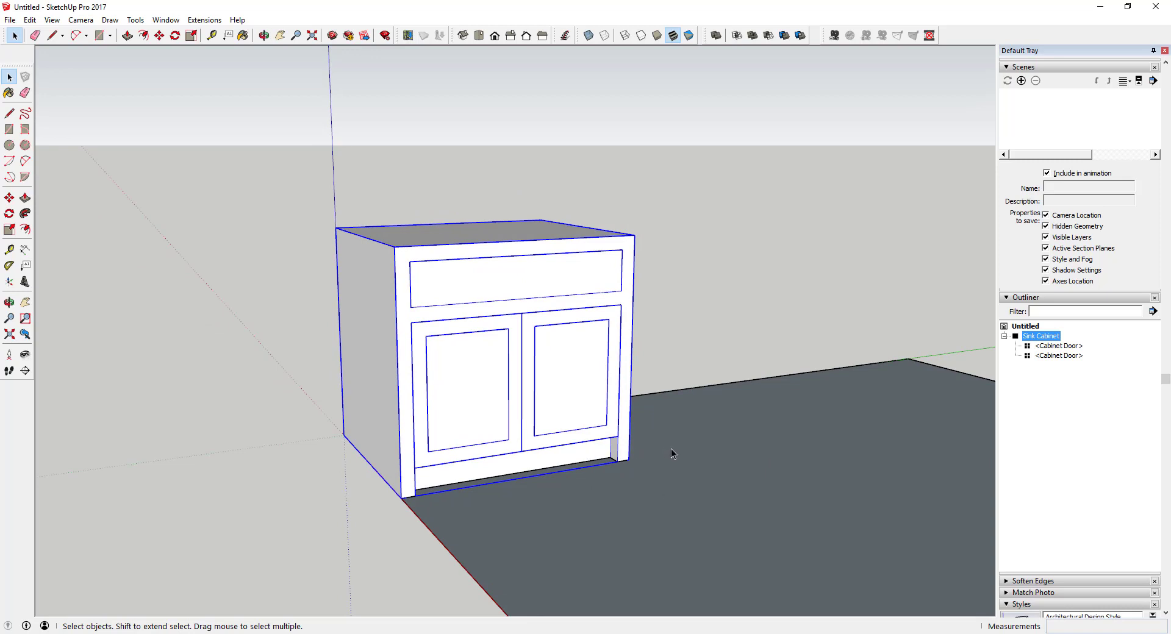
Draw lines from the cabinet's far lower front corner 2 inches outward along the floor, up to cabinet height, and back to its top corner.
{"action": "key", "text": "l"}
{"action": "left_click", "coordinate": [629, 459]}
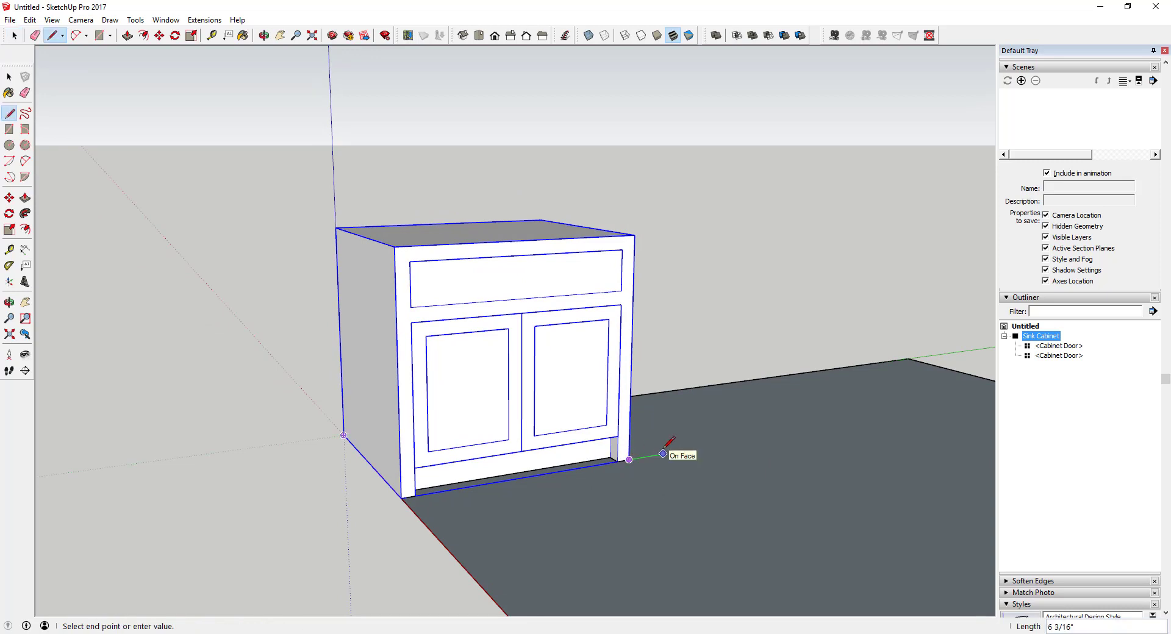
{"action": "key", "text": "Return"}
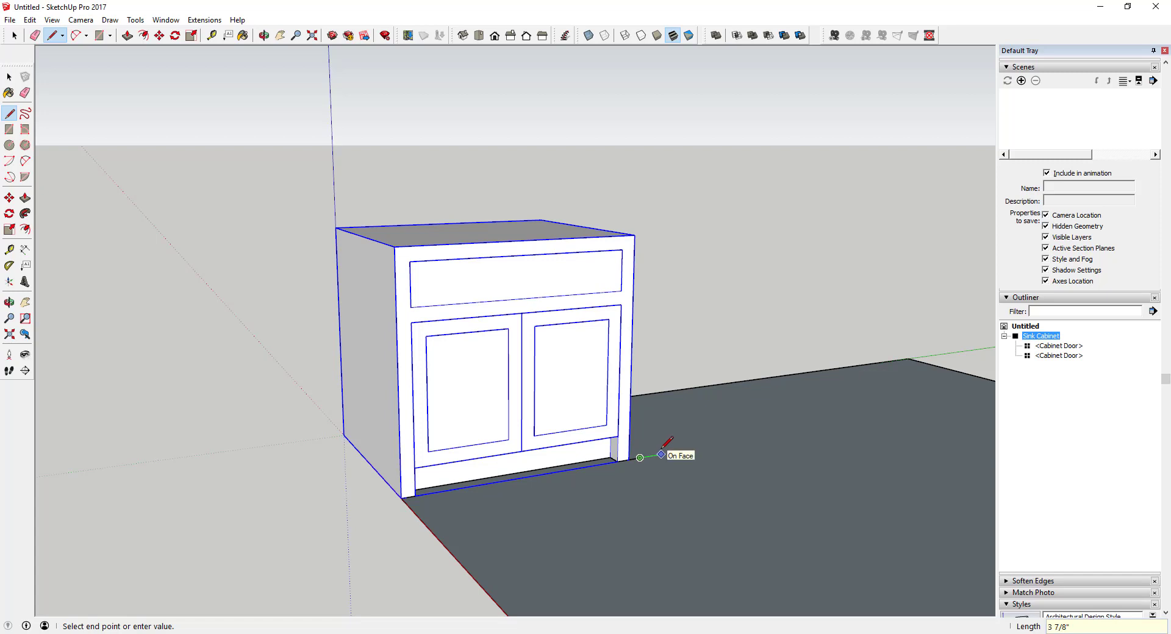
{"action": "left_click", "coordinate": [646, 235]}
{"action": "key", "text": "space"}
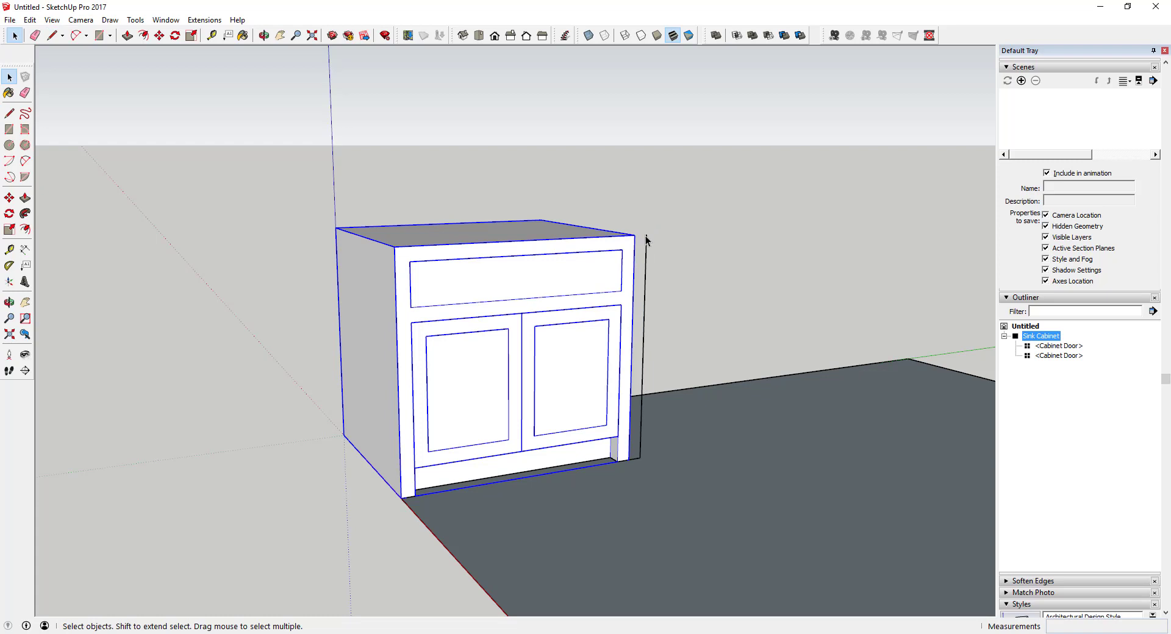
{"action": "key", "text": "l"}
{"action": "left_click", "coordinate": [646, 234]}
{"action": "left_click", "coordinate": [635, 234]}
{"action": "key", "text": "space"}
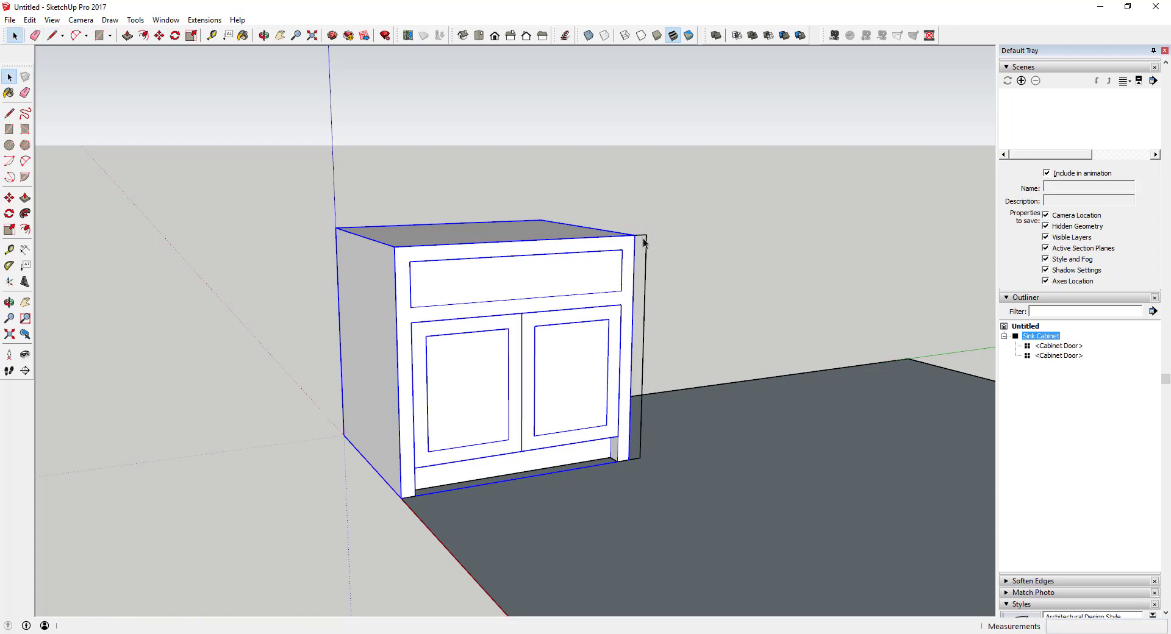
Draw a 2' 10" by 2" rectangle over the outlined strip beside the cabinet front to create its face.
{"action": "scroll", "coordinate": [643, 242], "scroll_direction": "up", "scroll_amount": 1}
{"action": "key", "text": "r"}
{"action": "left_click", "coordinate": [636, 238]}
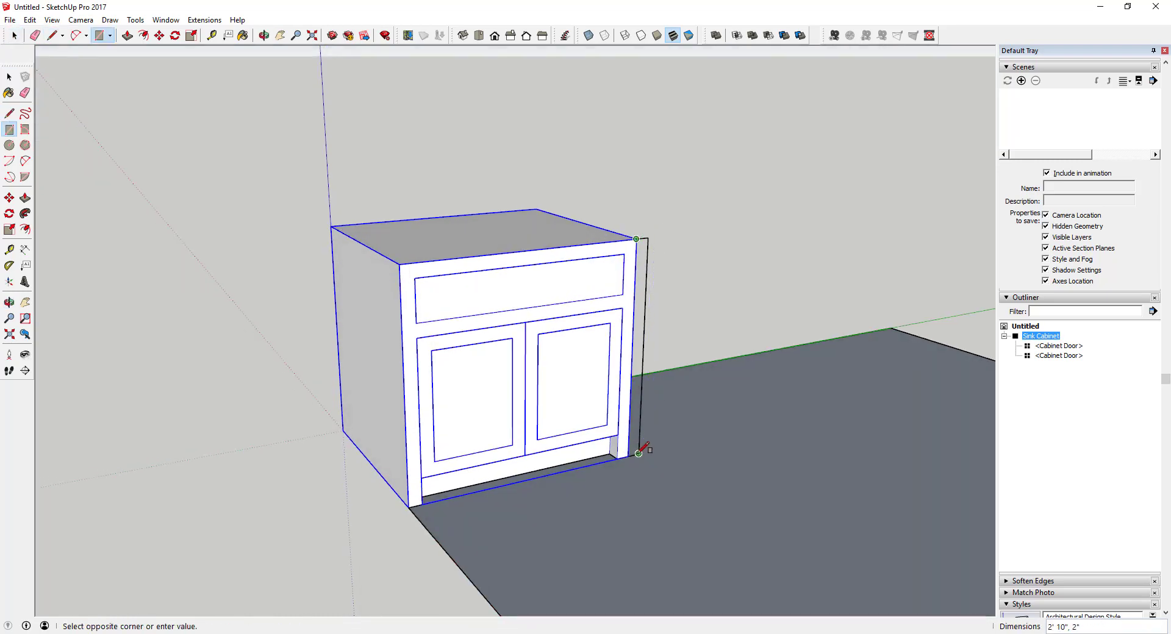
{"action": "left_click", "coordinate": [638, 454]}
{"action": "key", "text": "space"}
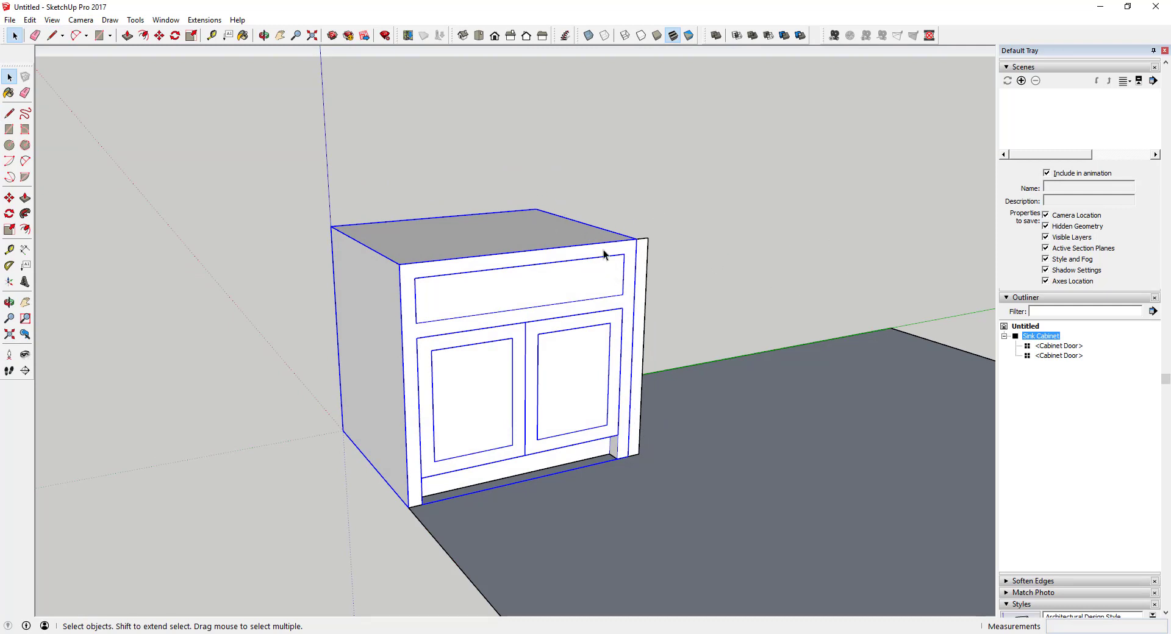
Move the strip's top edge up the blue axis by about 5 inches.
{"action": "key", "text": "l"}
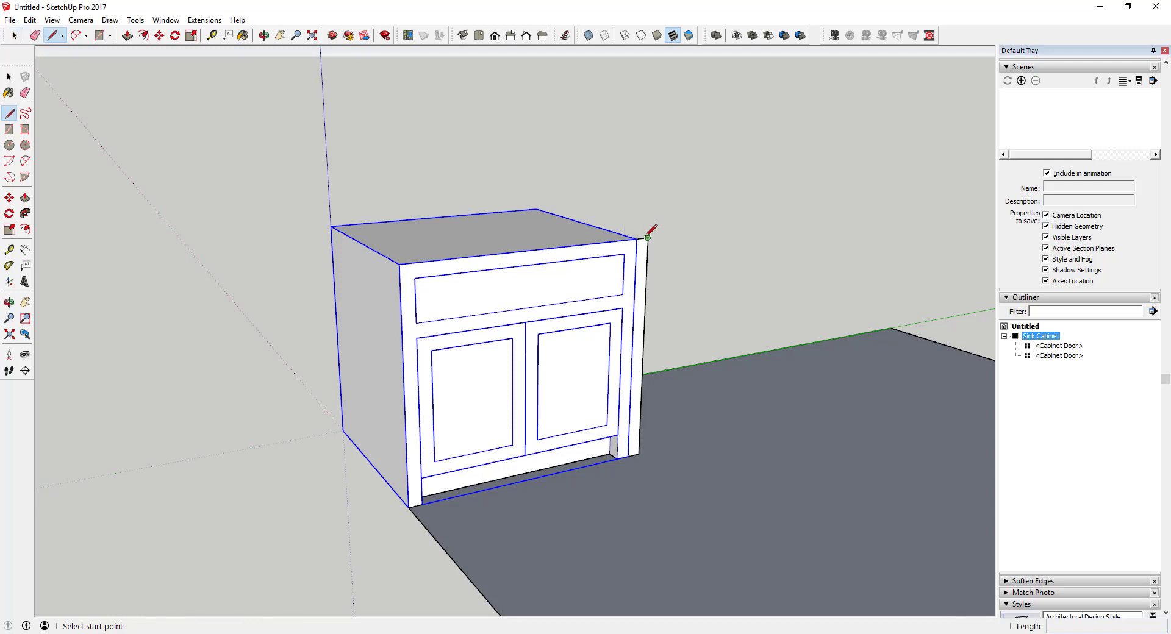
{"action": "key", "text": "space"}
{"action": "left_click", "coordinate": [644, 238]}
{"action": "key", "text": "m"}
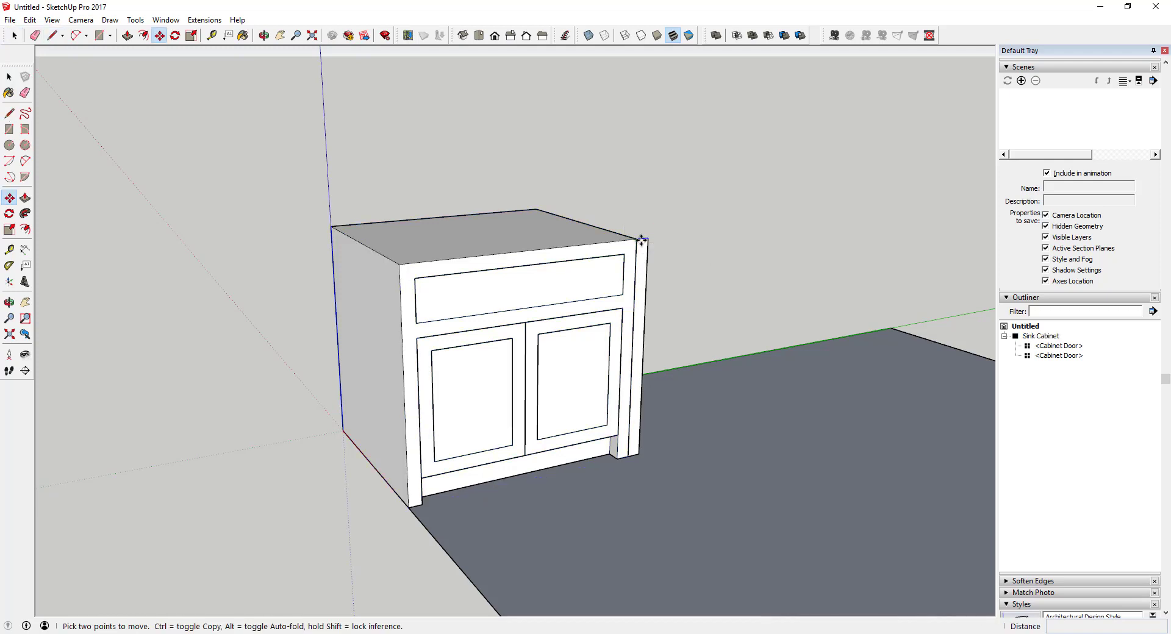
{"action": "left_click", "coordinate": [640, 239]}
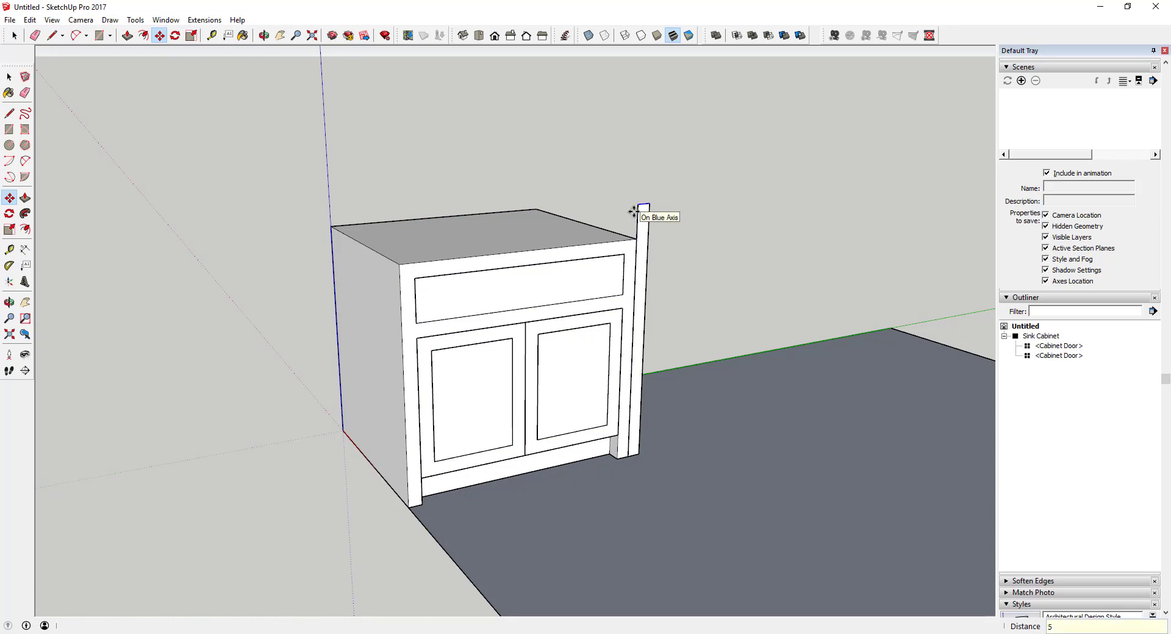
{"action": "left_click", "coordinate": [647, 215]}
{"action": "key", "text": "o"}
{"action": "left_click_drag", "start_coordinate": [649, 217], "coordinate": [630, 198]}
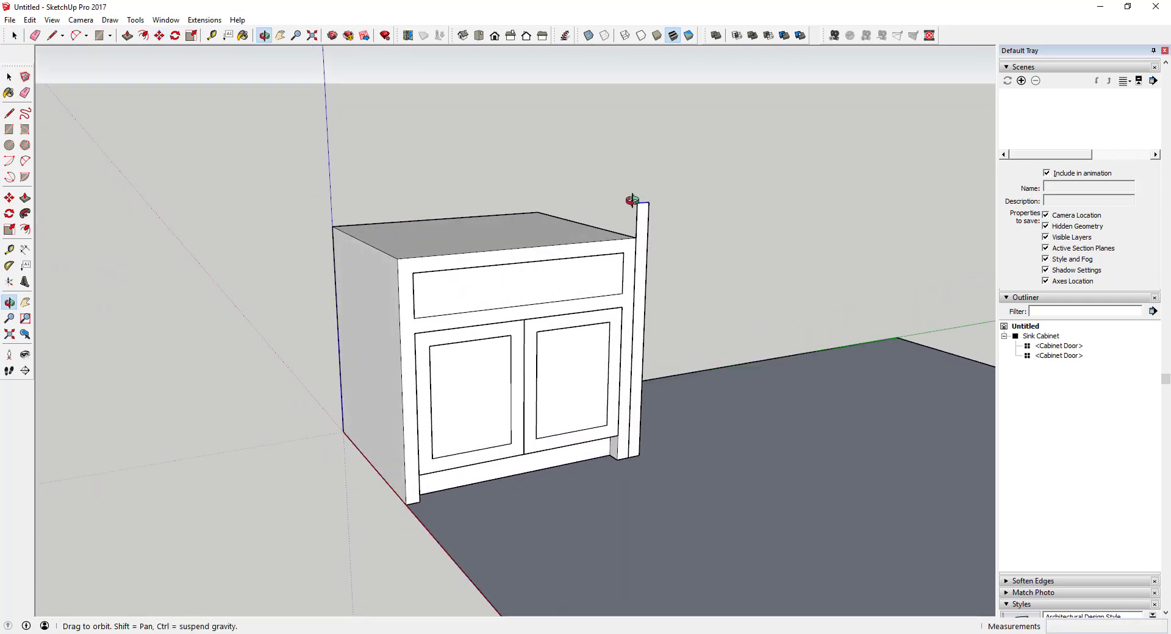
{"action": "key", "text": "space"}
Draw a line about 2 inches down the strip's outer edge from its top corner and end the line there.
{"action": "scroll", "coordinate": [656, 219], "scroll_direction": "up", "scroll_amount": 2}
{"action": "scroll", "coordinate": [709, 214], "scroll_direction": "down", "scroll_amount": 2}
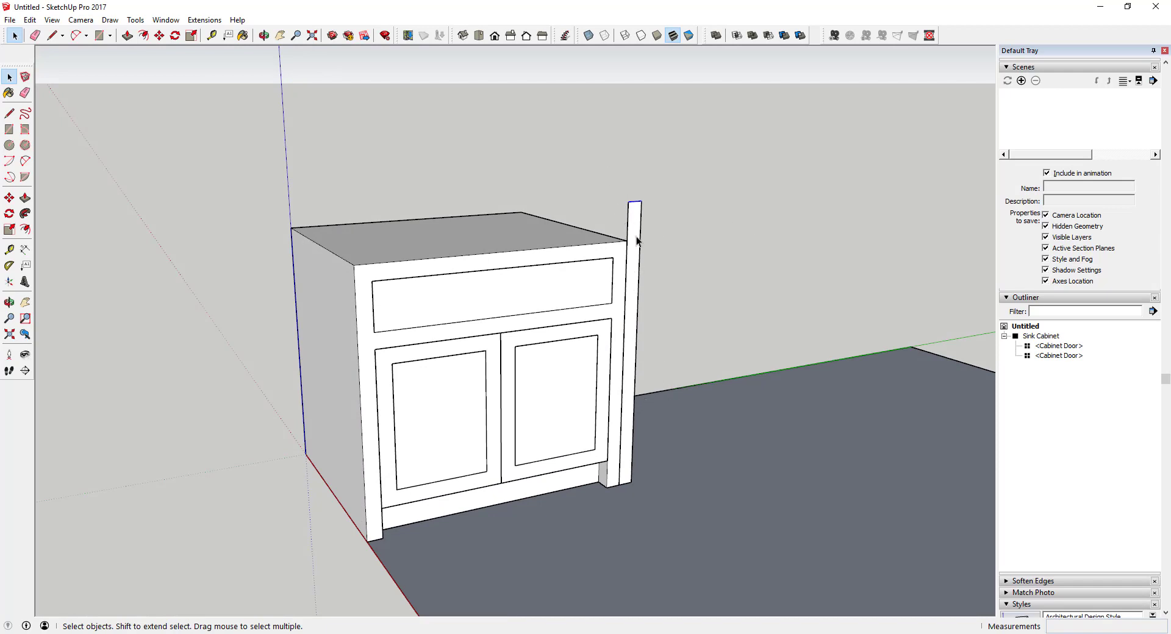
{"action": "key", "text": "l"}
{"action": "left_click", "coordinate": [641, 201]}
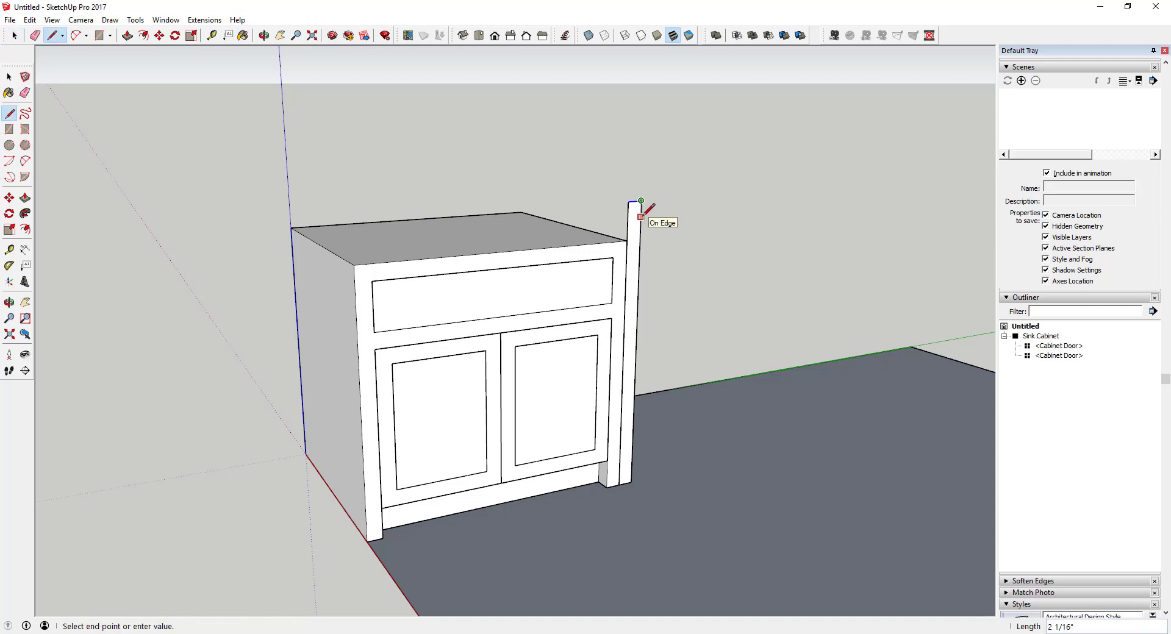
{"action": "left_click", "coordinate": [641, 216]}
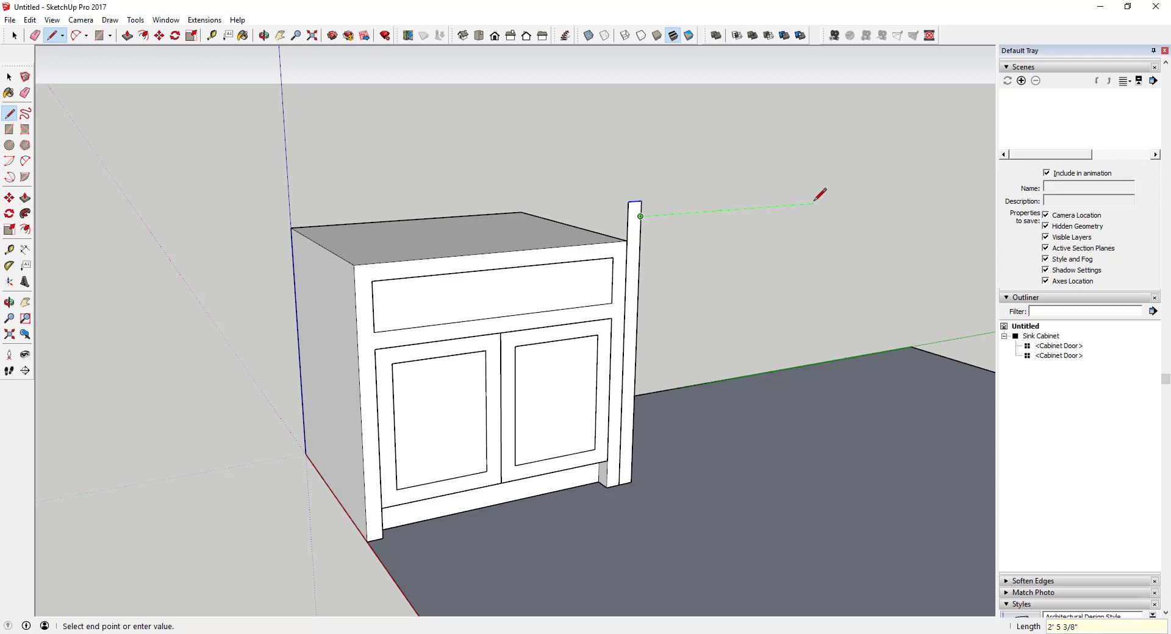
{"action": "key", "text": "space"}
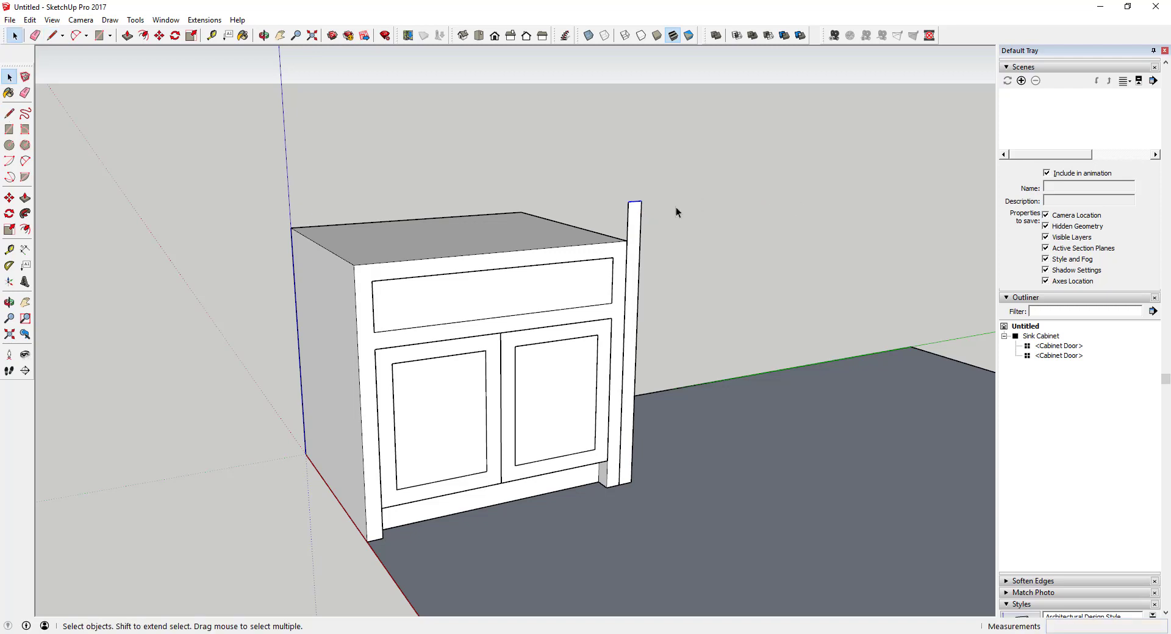
Draw a 62-inch line along the green axis from the top inner corner of the strip beside the cabinet.
{"action": "key", "text": "l"}
{"action": "left_click", "coordinate": [628, 201]}
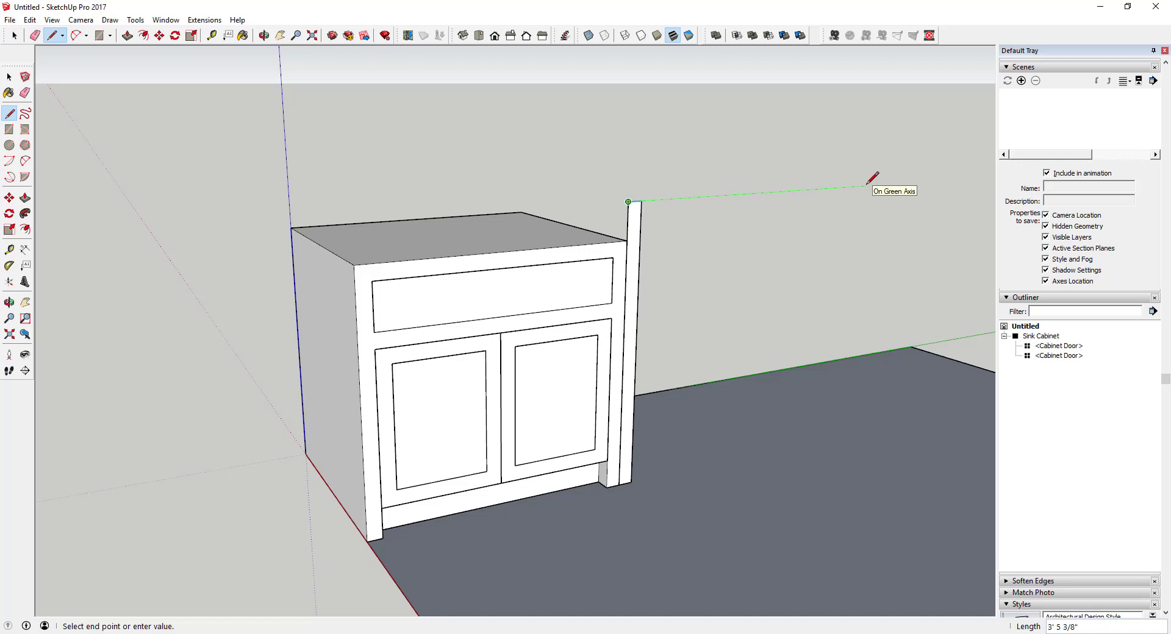
{"action": "type", "text": "62"}
{"action": "key", "text": "Return"}
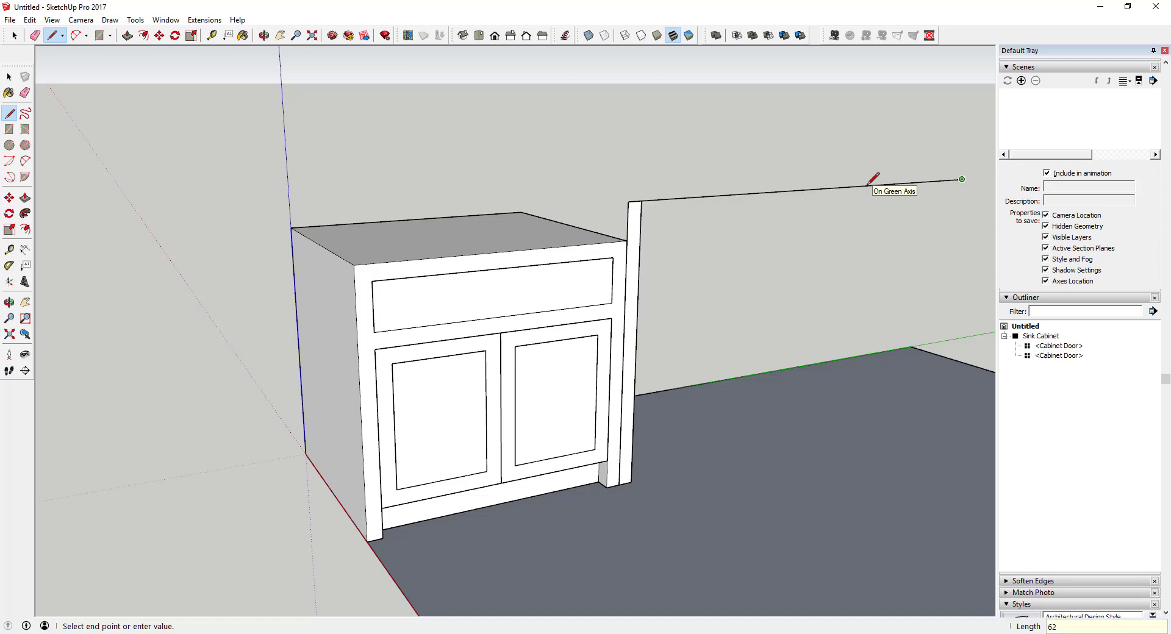
Outline a narrow far leg from the top line's end down to the floor, a short way inward, and back up to the top line.
{"action": "scroll", "coordinate": [739, 183], "scroll_direction": "down", "scroll_amount": 3}
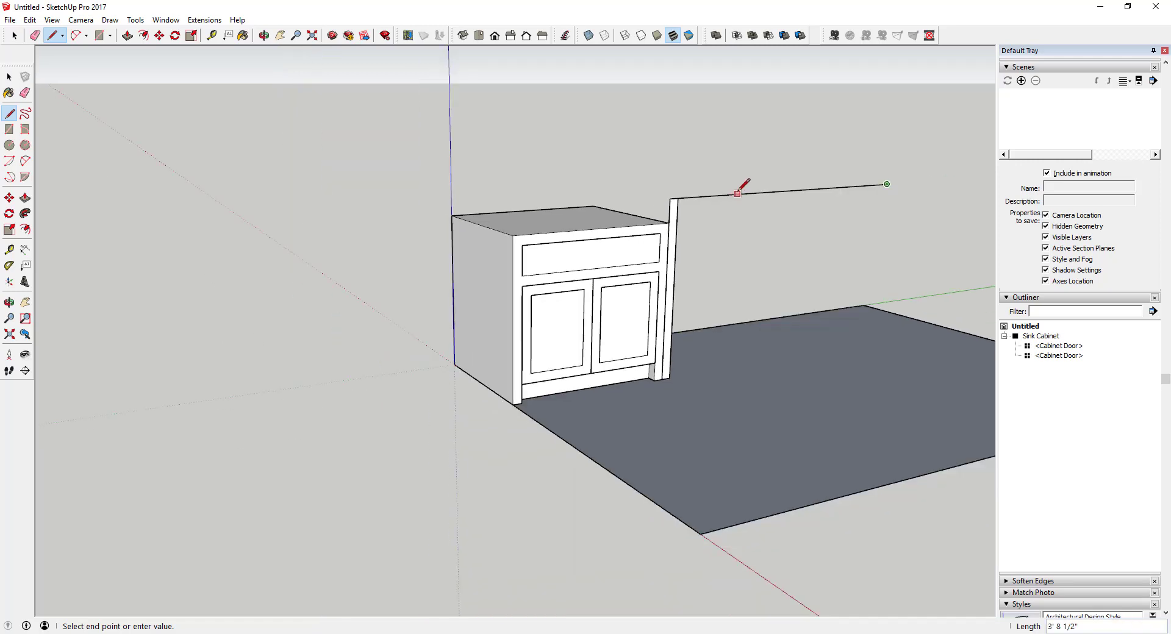
{"action": "left_click", "coordinate": [859, 332]}
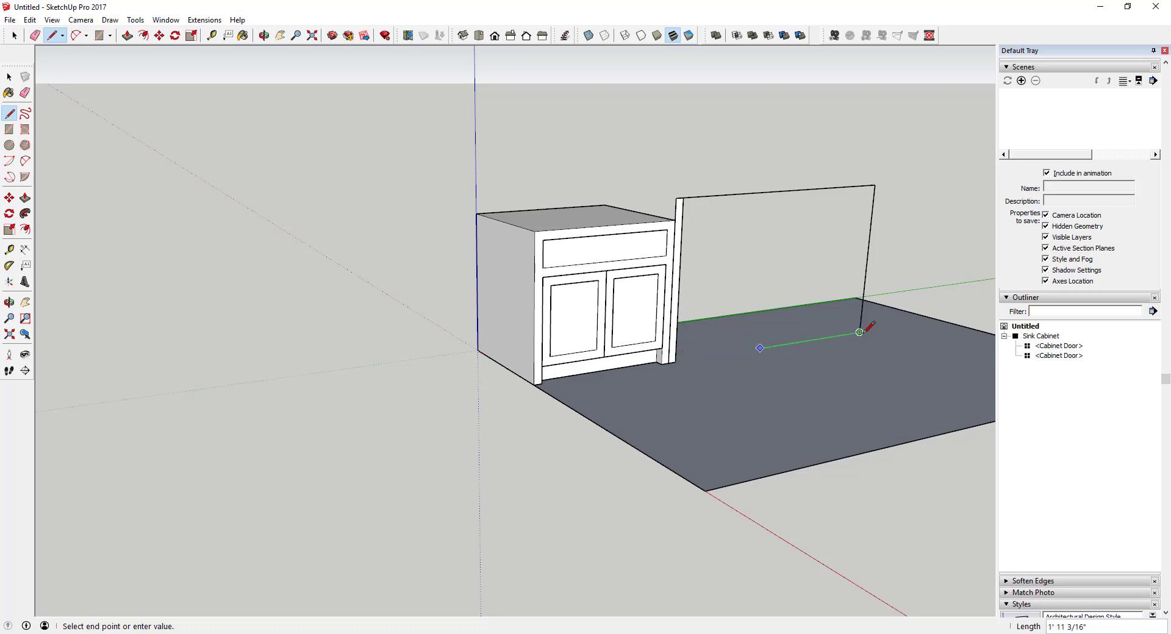
{"action": "key", "text": "Return"}
{"action": "left_click", "coordinate": [869, 184]}
{"action": "scroll", "coordinate": [869, 184], "scroll_direction": "up", "scroll_amount": 3}
{"action": "scroll", "coordinate": [872, 182], "scroll_direction": "up", "scroll_amount": 2}
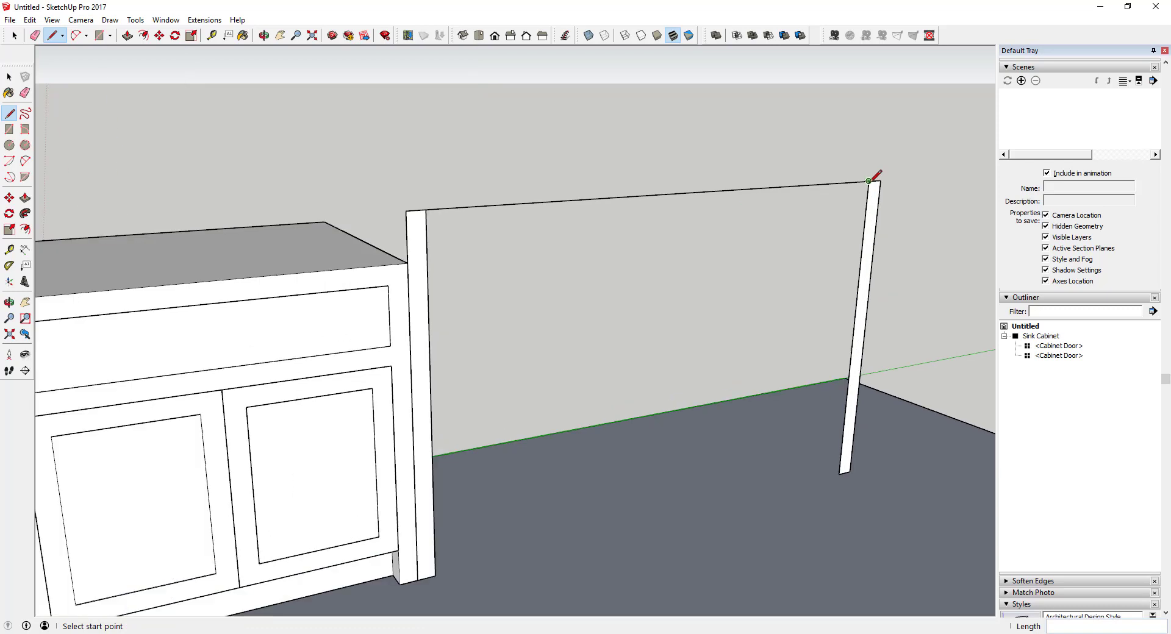
Draw the top rail's lower edge between the two legs along the green axis and erase the leftover edge above the near leg.
{"action": "left_click", "coordinate": [869, 184]}
{"action": "key", "text": "Escape"}
{"action": "left_click", "coordinate": [867, 198]}
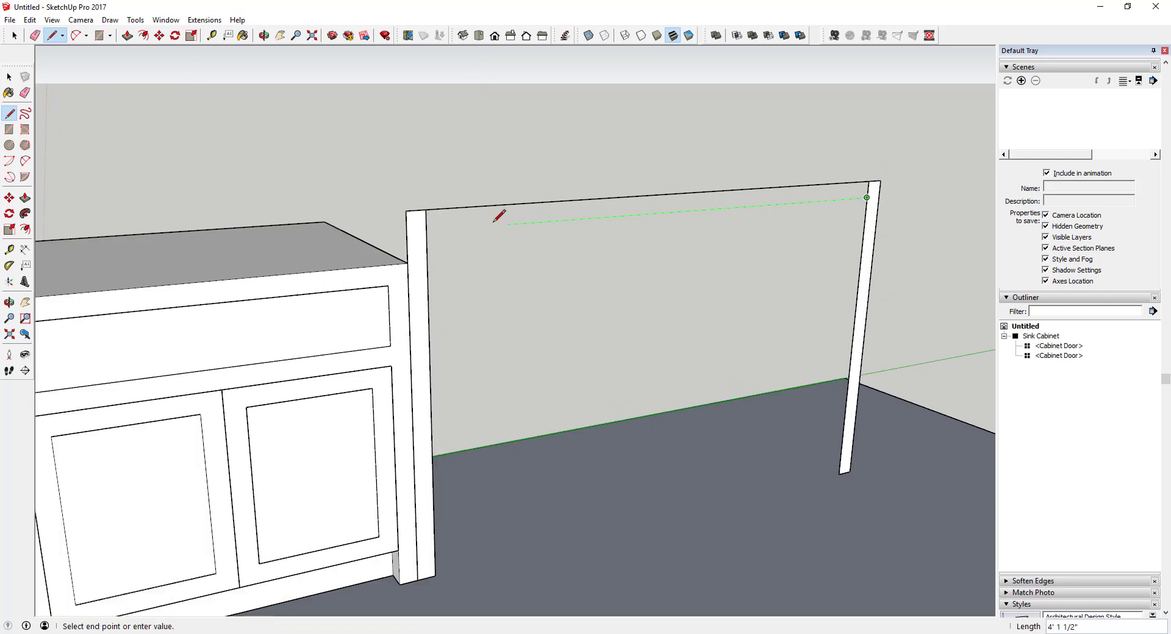
{"action": "left_click", "coordinate": [427, 231]}
{"action": "key", "text": "e"}
{"action": "left_click", "coordinate": [427, 221]}
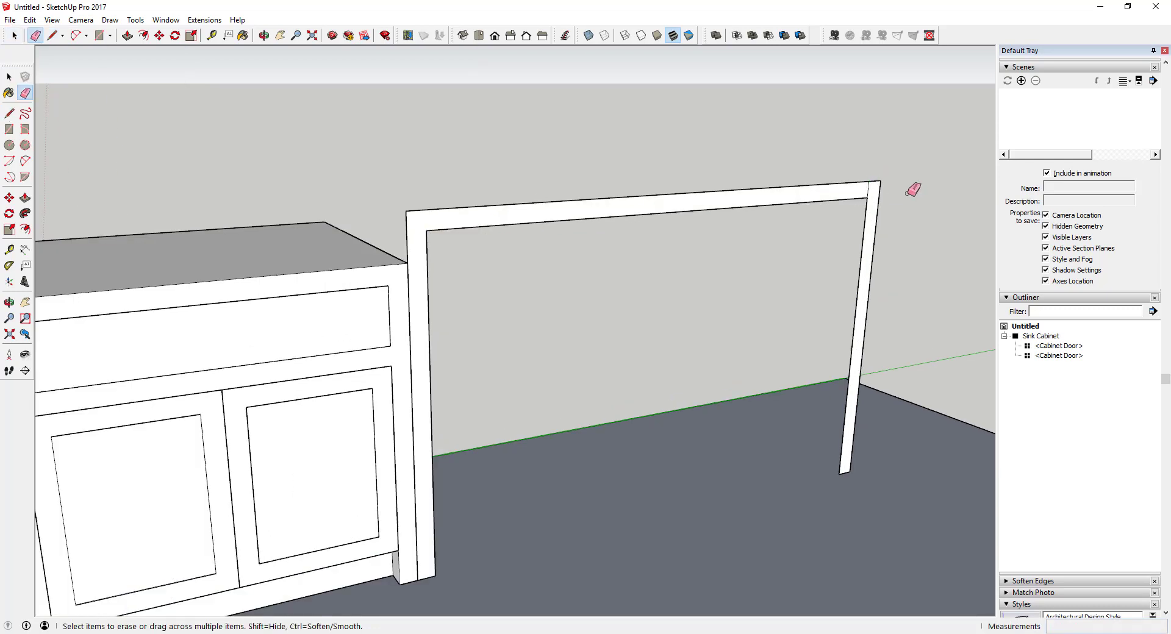
Push/Pull the counter frame's face back until its depth reaches the sink cabinet's rear corner.
{"action": "middle_click_drag", "start_coordinate": [675, 268], "coordinate": [723, 278]}
{"action": "key", "text": "p"}
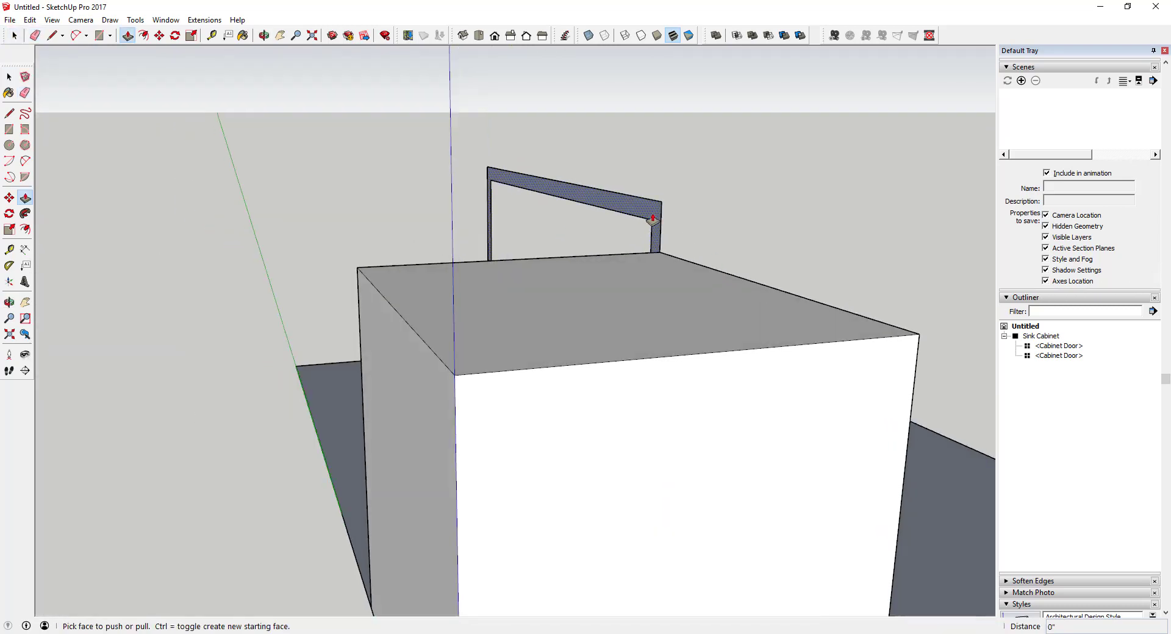
{"action": "left_click_drag", "start_coordinate": [651, 217], "coordinate": [359, 271]}
{"action": "key", "text": "space"}
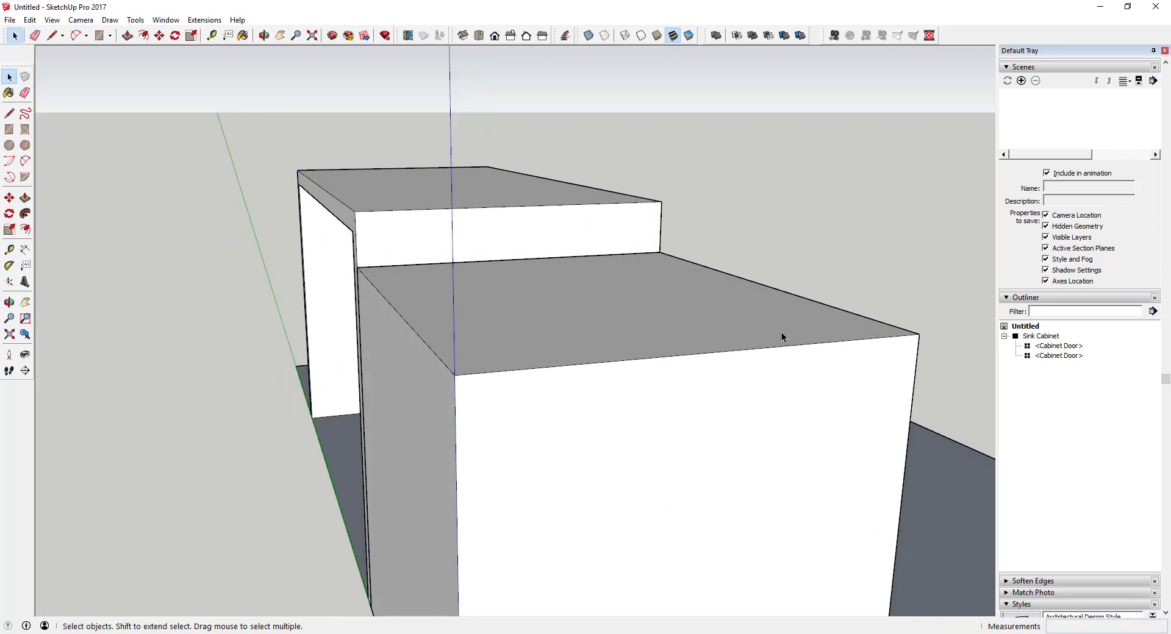
{"action": "middle_click_drag", "start_coordinate": [779, 334], "coordinate": [235, 345]}
{"action": "scroll", "coordinate": [329, 301], "scroll_direction": "down", "scroll_amount": 3}
{"action": "scroll", "coordinate": [697, 331], "scroll_direction": "down", "scroll_amount": 4}
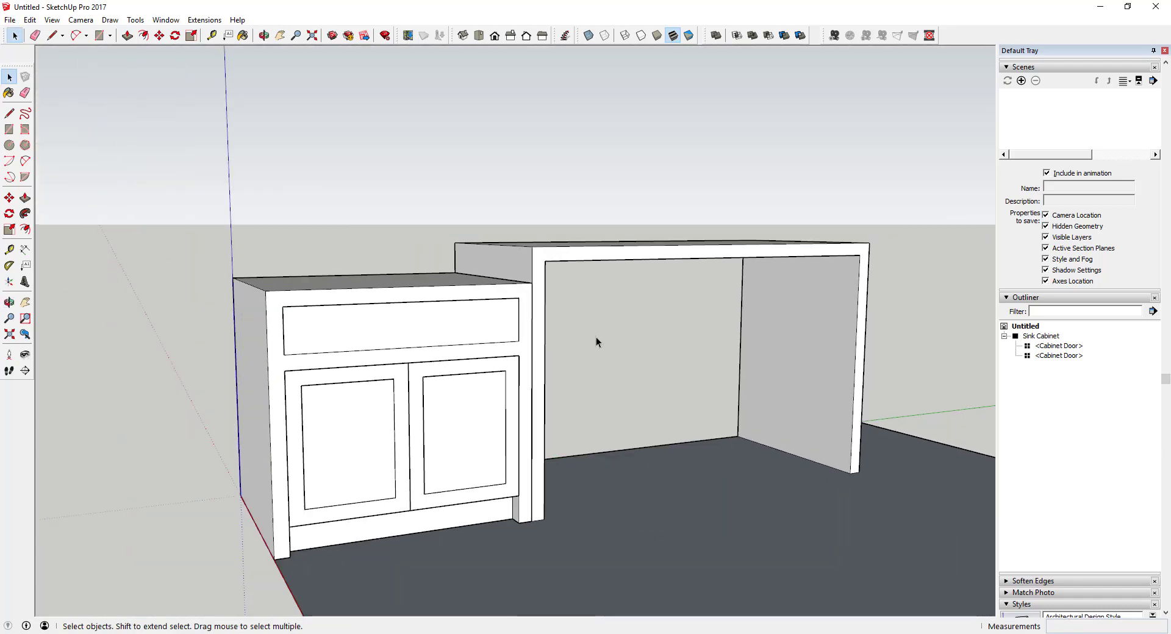
{"action": "middle_click_drag", "start_coordinate": [633, 331], "coordinate": [601, 272]}
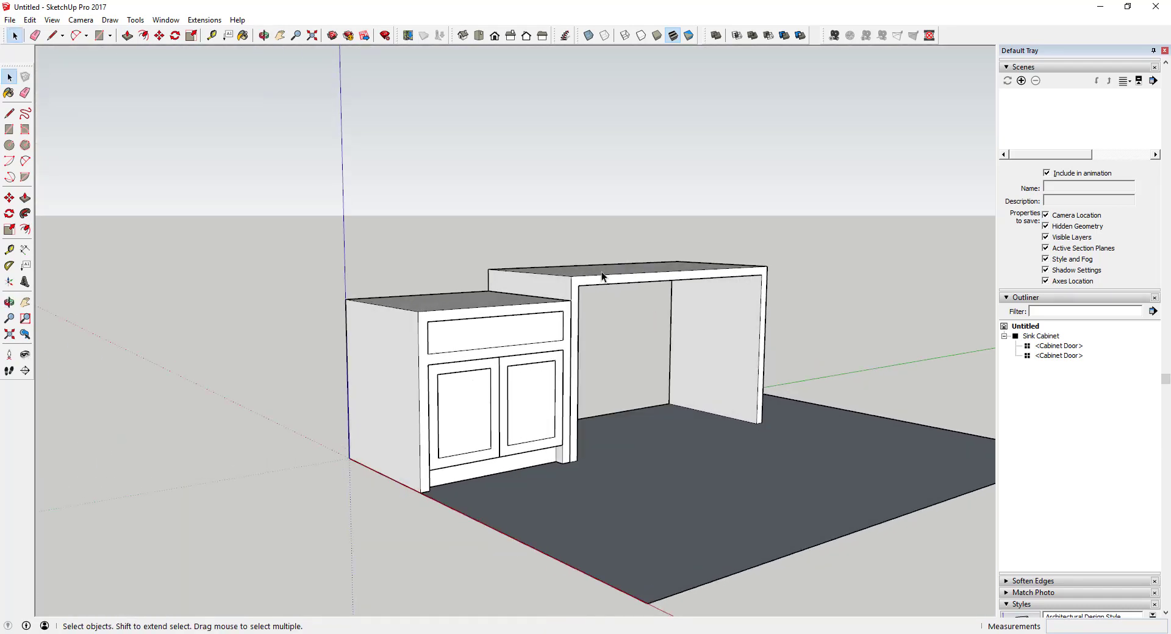
Select the whole counter frame without the floor and make it a group.
{"action": "triple_click", "coordinate": [606, 269]}
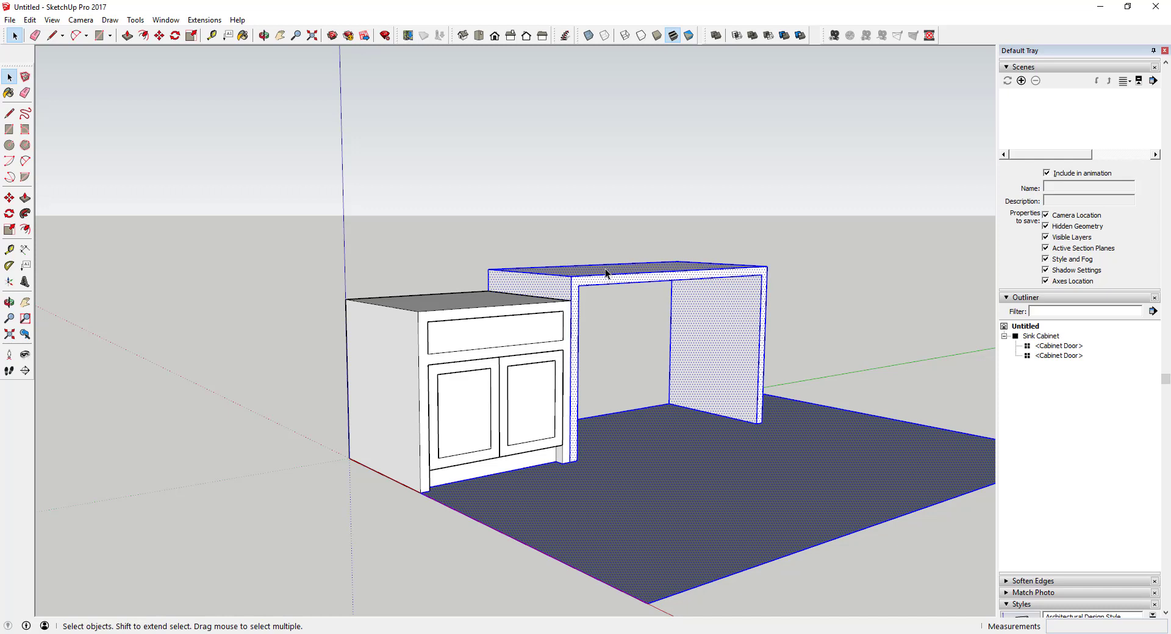
{"action": "left_click", "coordinate": [622, 303]}
{"action": "middle_click_drag", "start_coordinate": [622, 303], "coordinate": [386, 220]}
{"action": "mouse_move", "coordinate": [429, 214]}
{"action": "left_mouse_down"}
{"action": "mouse_move", "coordinate": [771, 480]}
{"action": "mouse_move", "coordinate": [765, 463]}
{"action": "left_mouse_up"}
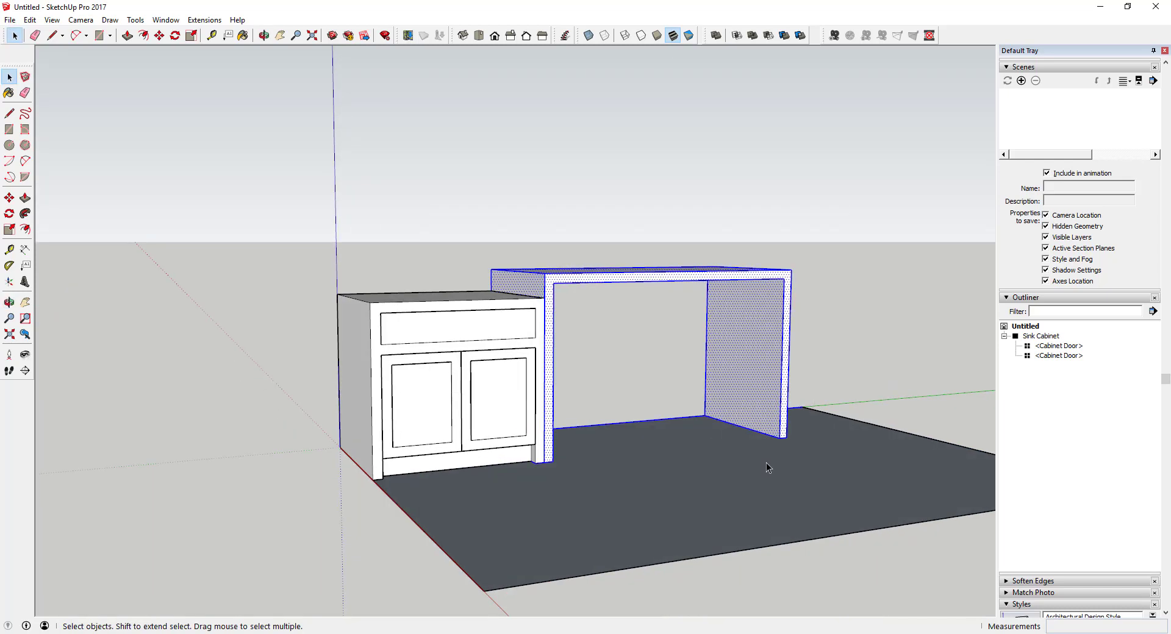
{"action": "middle_click_drag", "start_coordinate": [627, 429], "coordinate": [730, 445]}
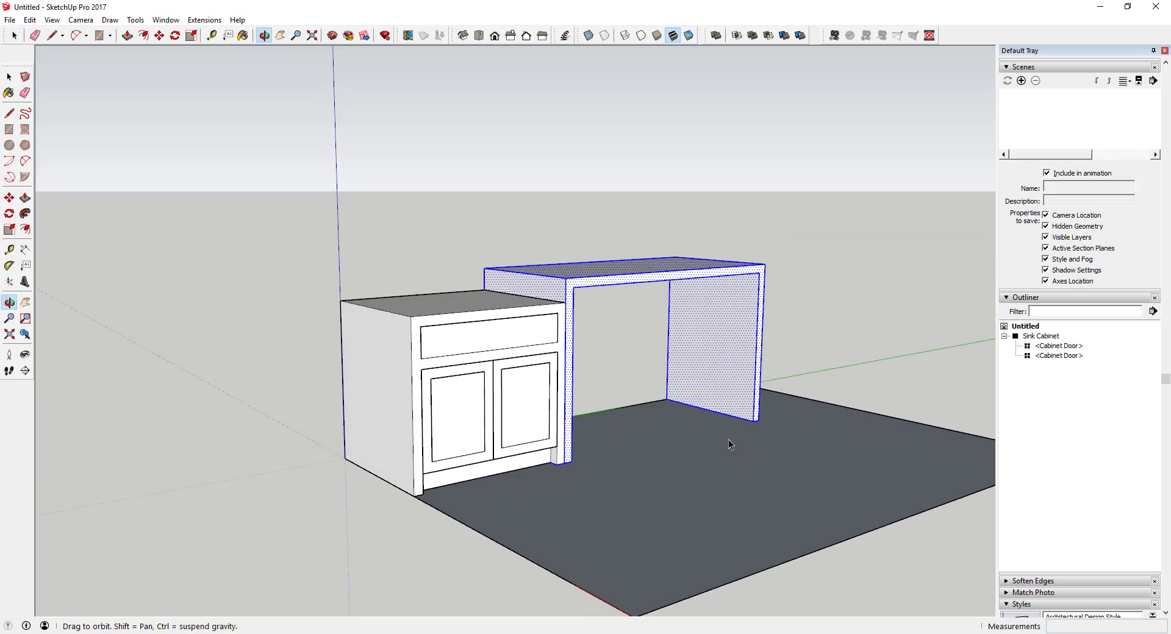
{"action": "right_click", "coordinate": [725, 342]}
{"action": "left_click", "coordinate": [796, 150]}
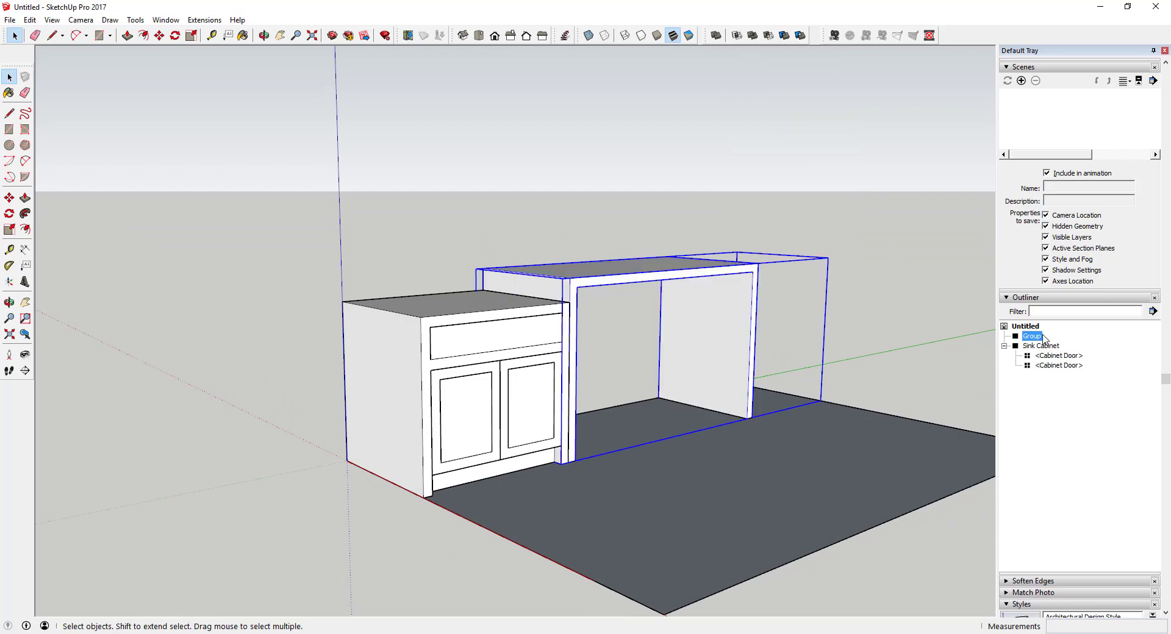
Rename the new counter group as Washer Dryer Counter in the Outliner.
{"action": "right_click", "coordinate": [1033, 337]}
{"action": "left_click", "coordinate": [1059, 322]}
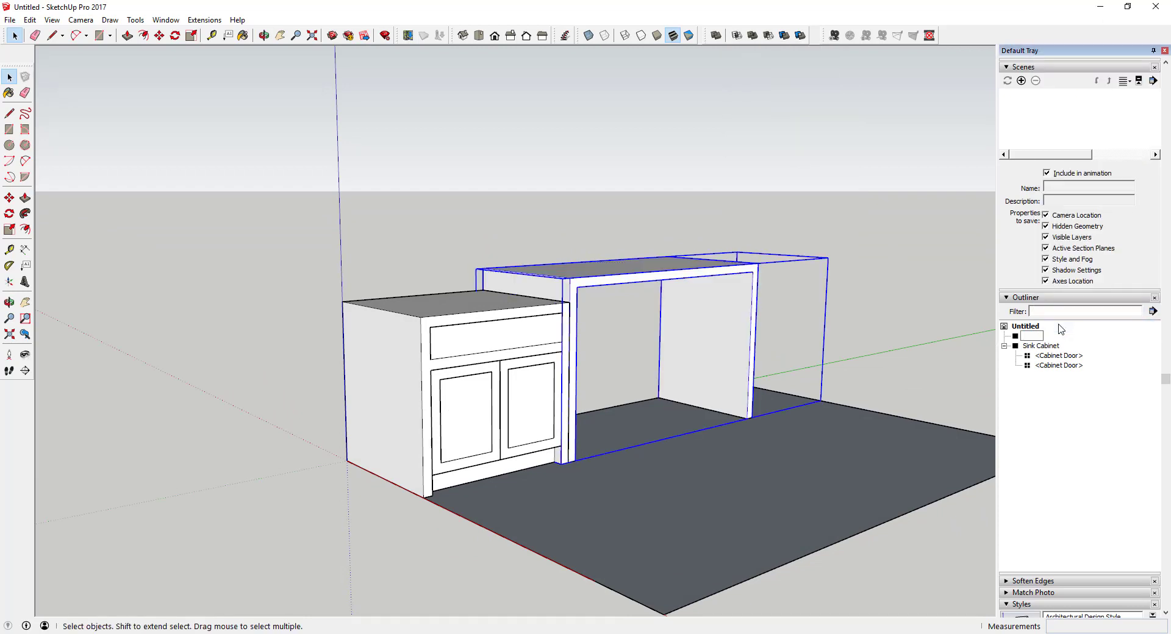
{"action": "type", "text": "Washer Dryer Counter"}
{"action": "key", "text": "Return"}
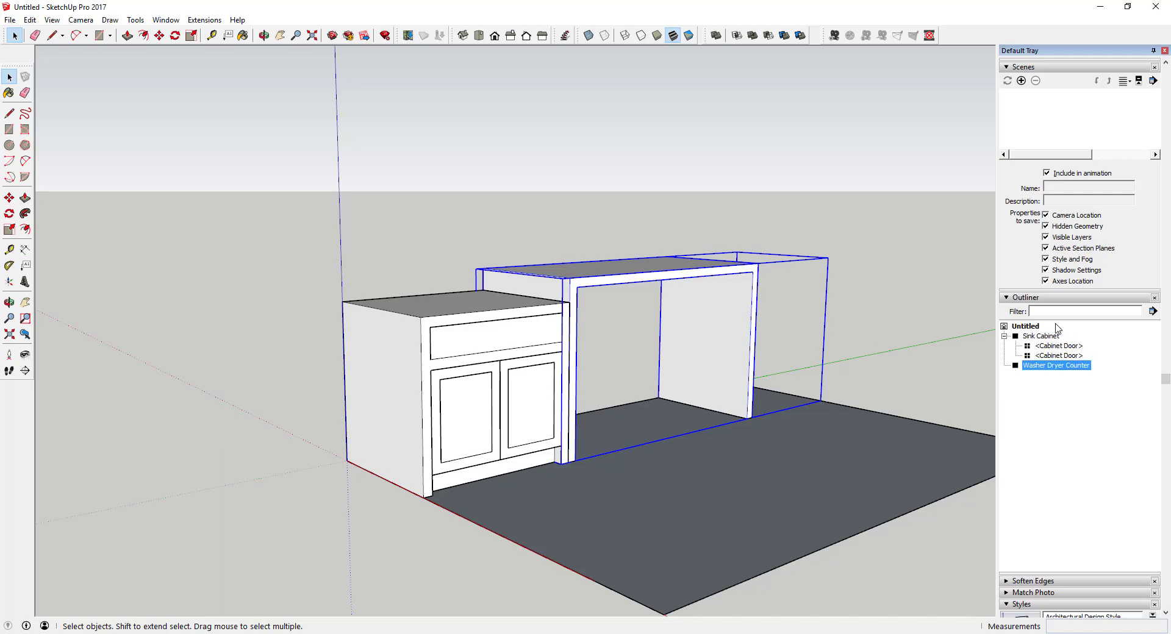
Clear the counter selection and select the sink cabinet group instead.
{"action": "middle_click_drag", "start_coordinate": [726, 336], "coordinate": [770, 357]}
{"action": "left_click", "coordinate": [800, 386]}
{"action": "left_click", "coordinate": [326, 431]}
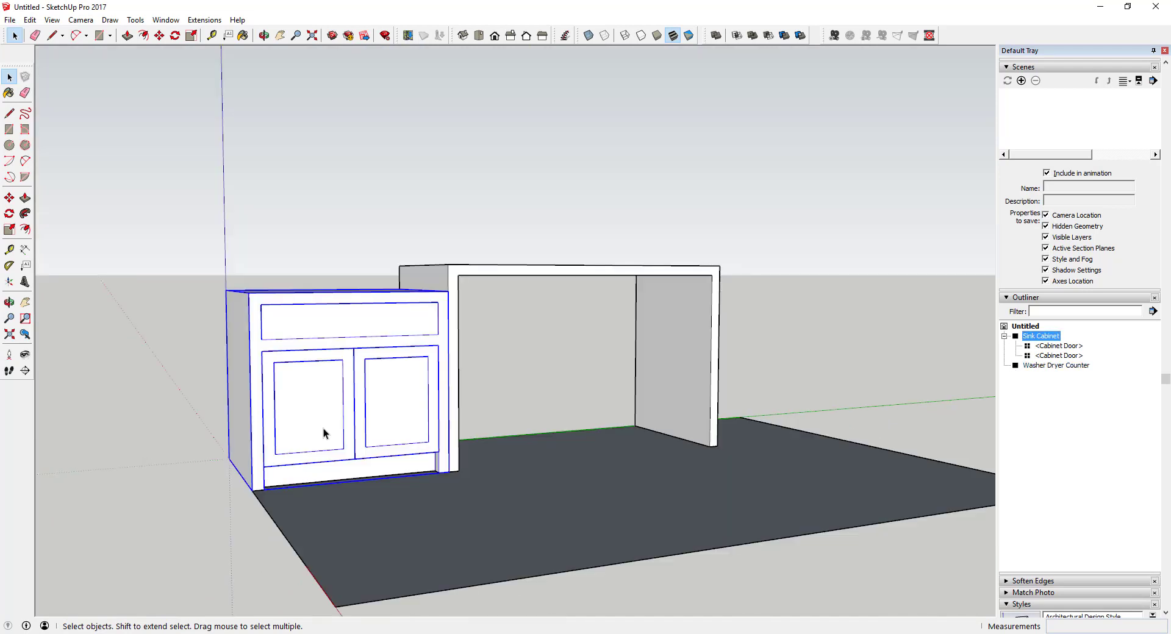
{"action": "key", "text": "m"}
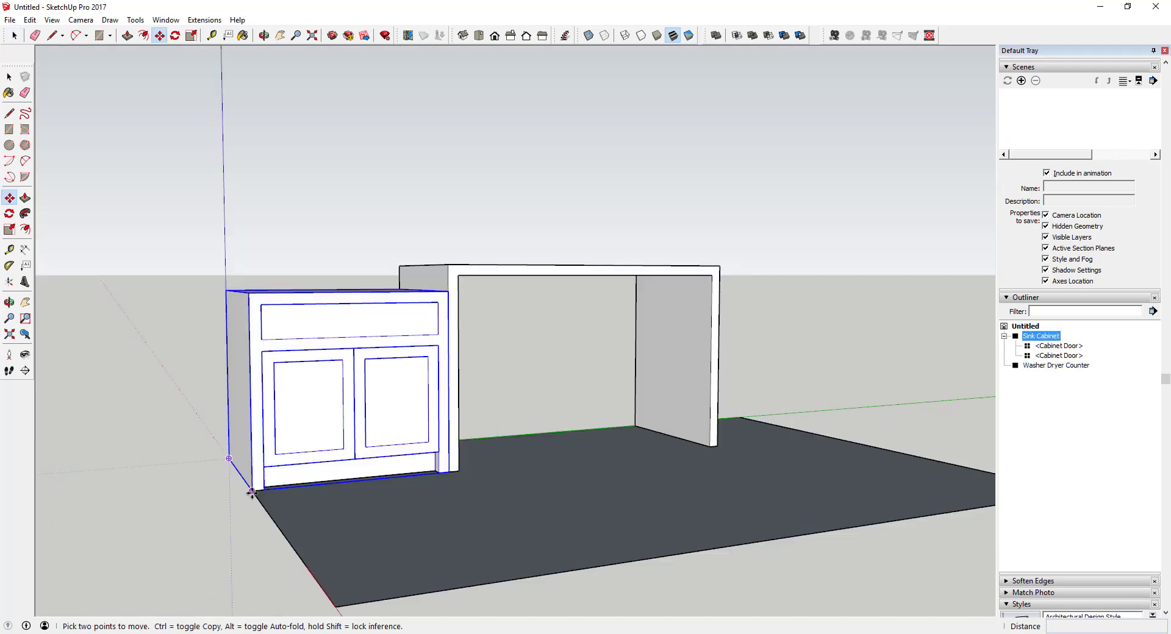
{"action": "left_click", "coordinate": [251, 491]}
{"action": "key", "text": "ctrl"}
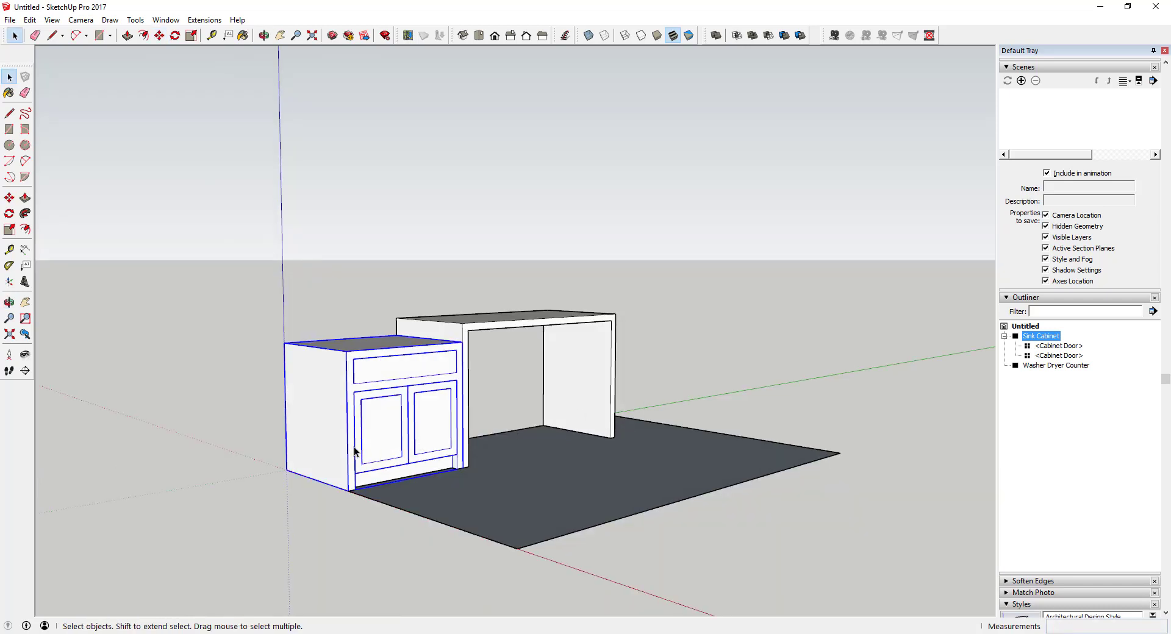
{"action": "key", "text": "m"}
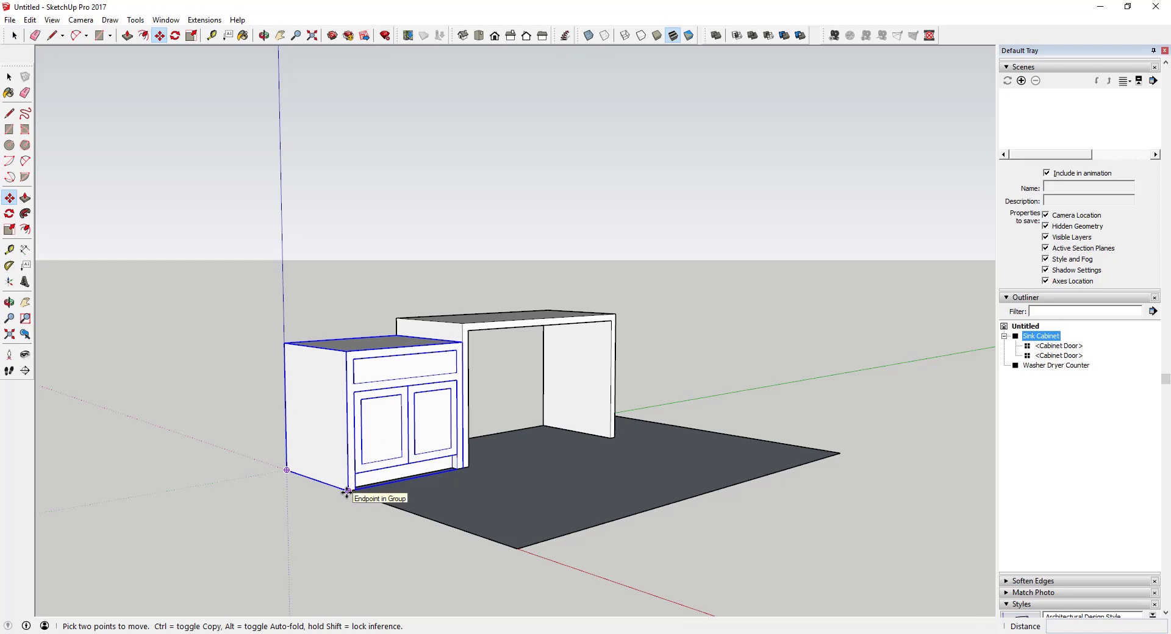
{"action": "left_click", "coordinate": [347, 490]}
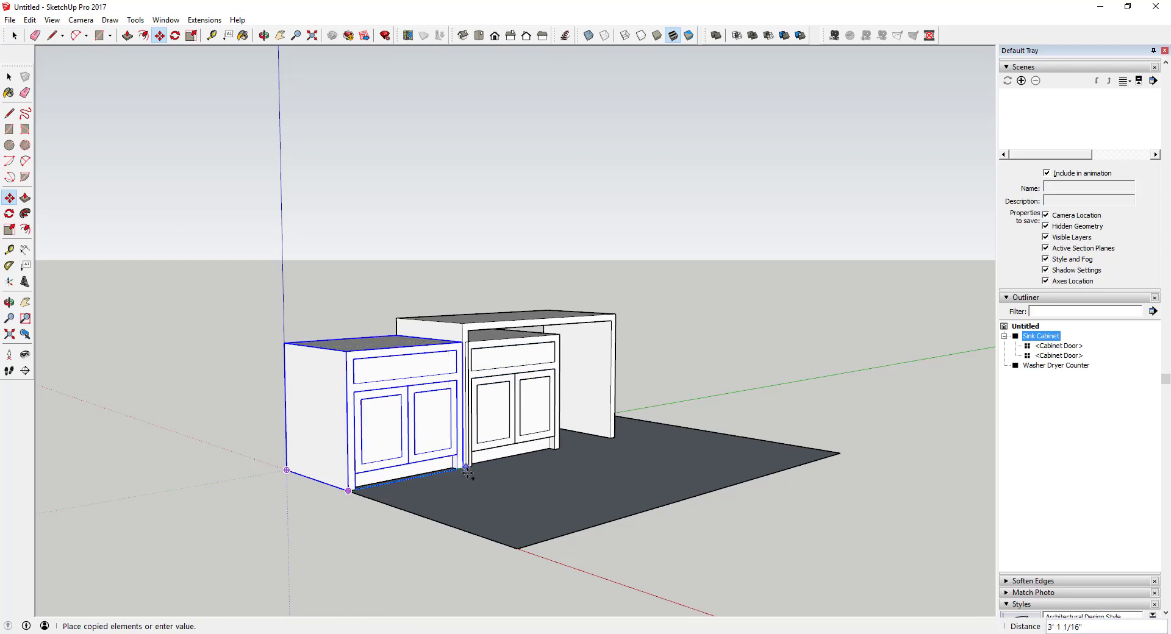
{"action": "key", "text": "space"}
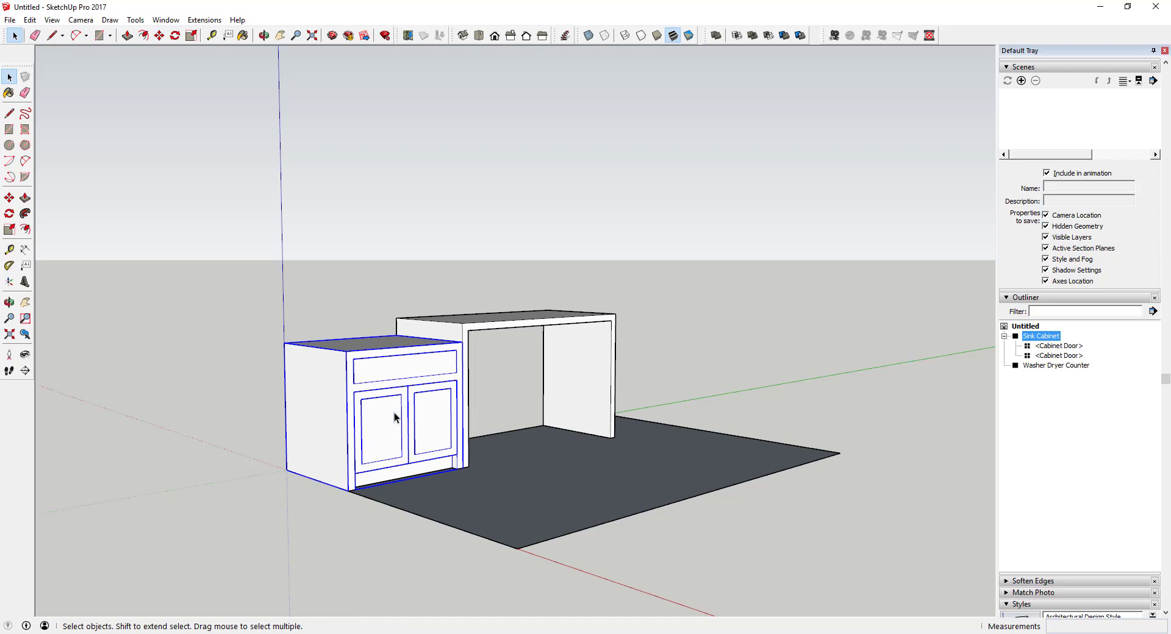
Copy the sink cabinet by its lower front corner along the green axis to the outer front corner of the counter's far leg.
{"action": "key", "text": "m"}
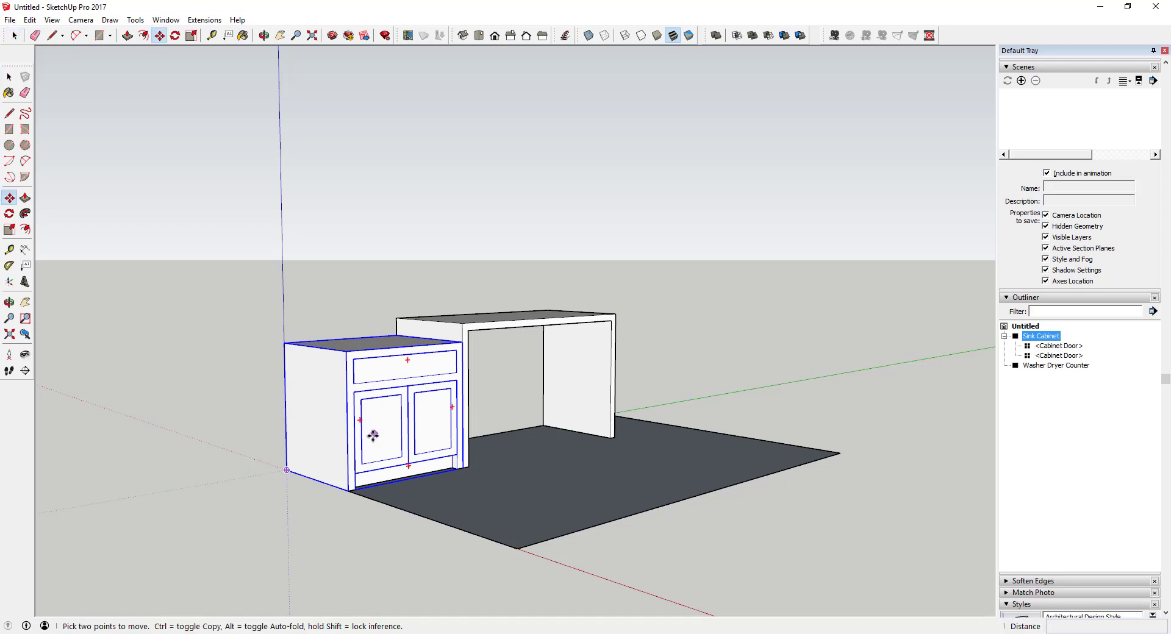
{"action": "left_click", "coordinate": [349, 492]}
{"action": "key", "text": "ctrl"}
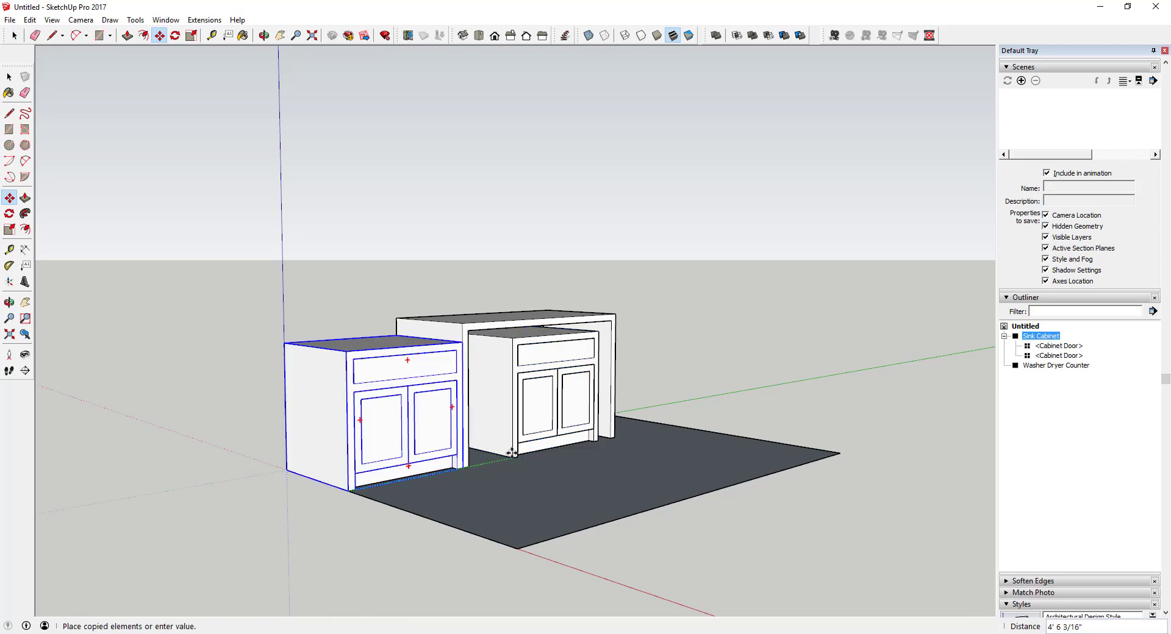
{"action": "scroll", "coordinate": [618, 436], "scroll_direction": "up", "scroll_amount": 3}
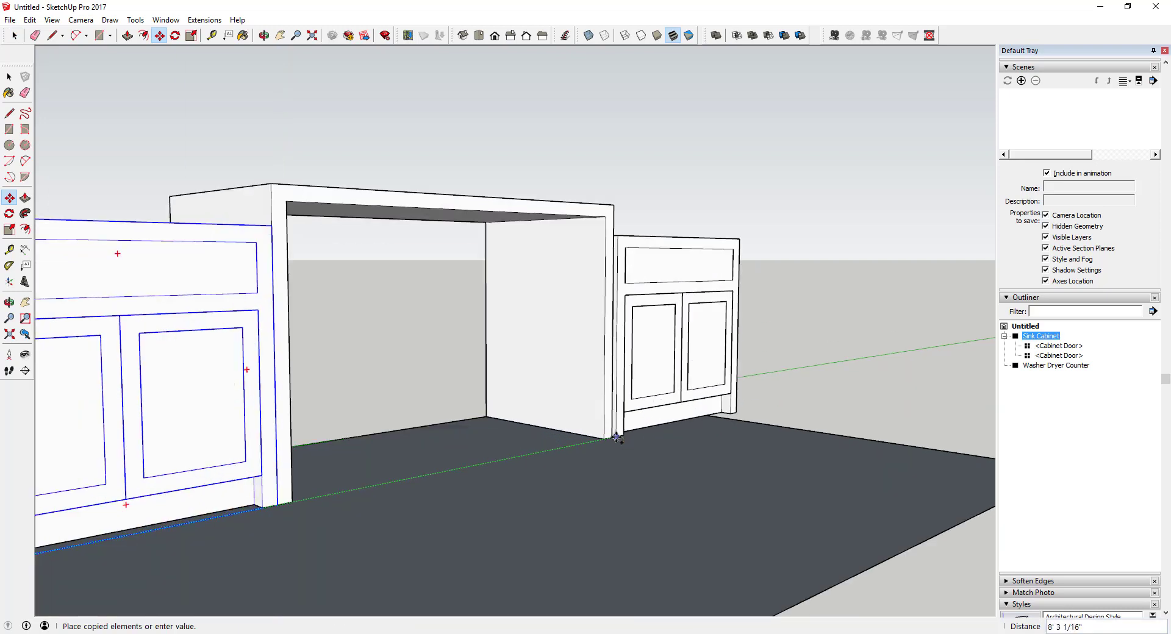
{"action": "left_click", "coordinate": [617, 437]}
{"action": "key", "text": "space"}
{"action": "scroll", "coordinate": [462, 393], "scroll_direction": "down", "scroll_amount": 6}
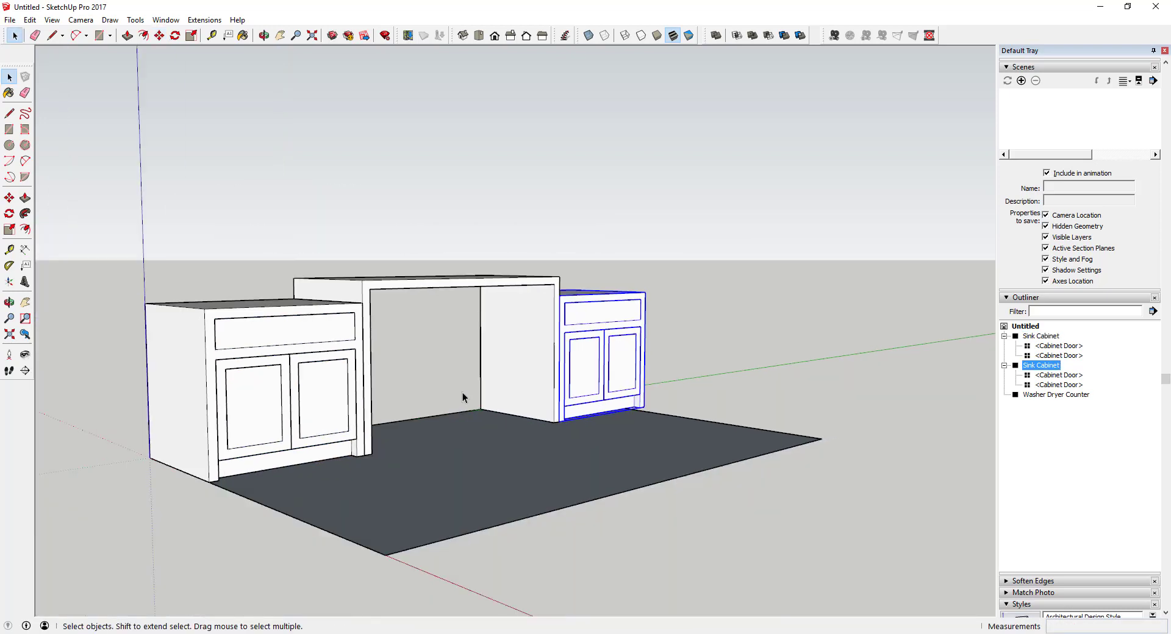
Open the copied sink cabinet group for editing and delete both of its doors.
{"action": "scroll", "coordinate": [664, 386], "scroll_direction": "up", "scroll_amount": 5}
{"action": "middle_click_drag", "start_coordinate": [664, 386], "coordinate": [602, 408]}
{"action": "scroll", "coordinate": [442, 401], "scroll_direction": "down", "scroll_amount": 5}
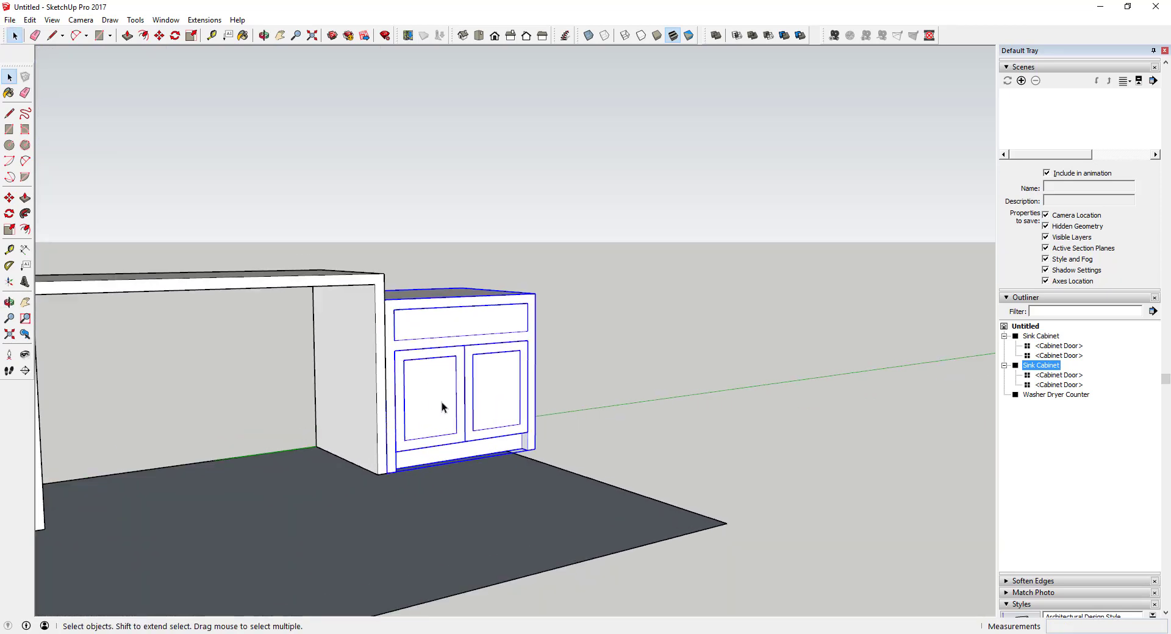
{"action": "middle_click_drag", "start_coordinate": [438, 394], "coordinate": [466, 391]}
{"action": "scroll", "coordinate": [485, 392], "scroll_direction": "up", "scroll_amount": 3}
{"action": "scroll", "coordinate": [477, 394], "scroll_direction": "down", "scroll_amount": 2}
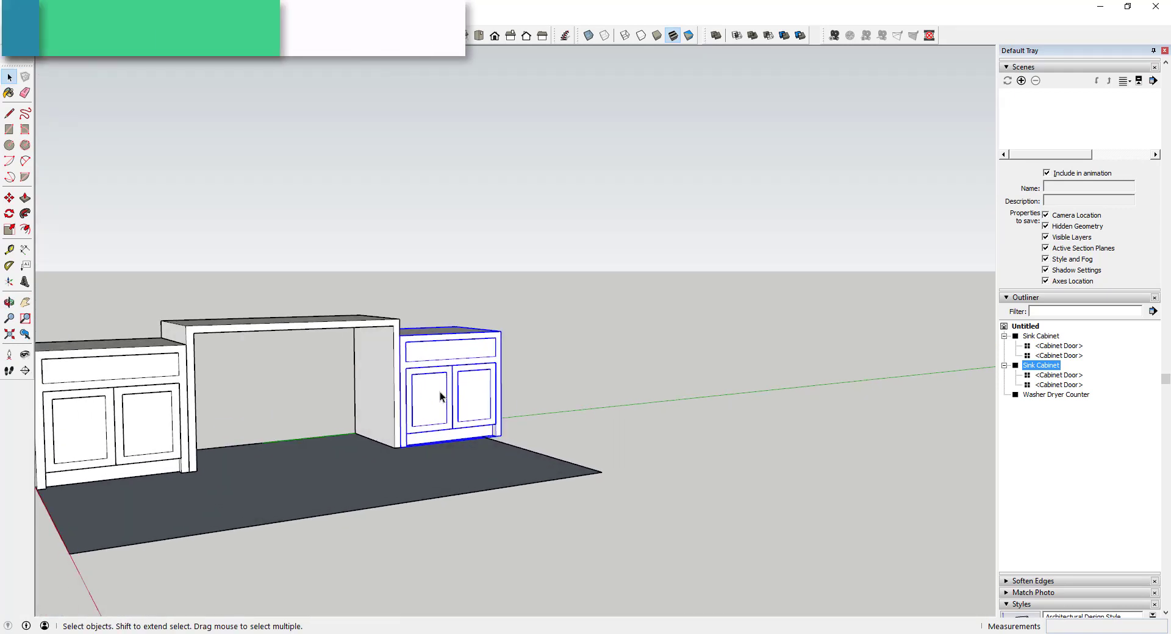
{"action": "double_click", "coordinate": [444, 391]}
{"action": "left_click", "coordinate": [466, 398], "text": "shift"}
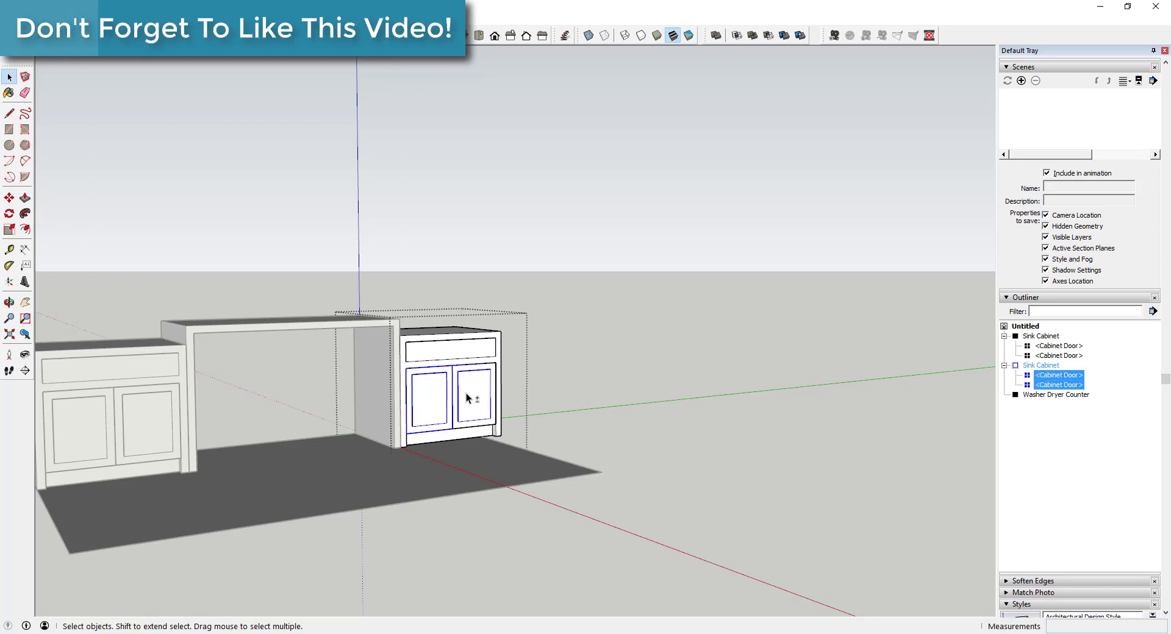
{"action": "key", "text": "Delete"}
Erase the vertical centre edge left in the copied cabinet's door opening.
{"action": "mouse_move", "coordinate": [503, 408]}
{"action": "middle_mouse_down"}
{"action": "mouse_move", "coordinate": [450, 394]}
{"action": "mouse_move", "coordinate": [327, 324]}
{"action": "mouse_move", "coordinate": [486, 406]}
{"action": "middle_mouse_up"}
{"action": "key", "text": "e"}
{"action": "left_click", "coordinate": [488, 395]}
{"action": "key", "text": "space"}
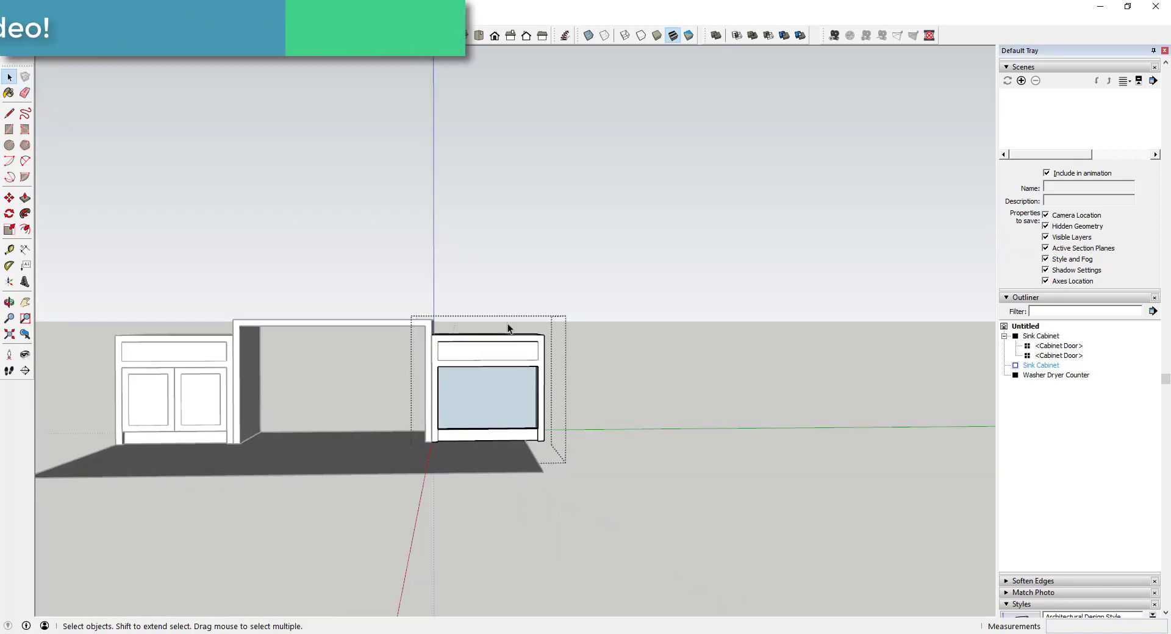
Narrow the copied sink cabinet by moving its outer side panel 6" inward along the green axis.
{"action": "scroll", "coordinate": [562, 379], "scroll_direction": "up", "scroll_amount": 6}
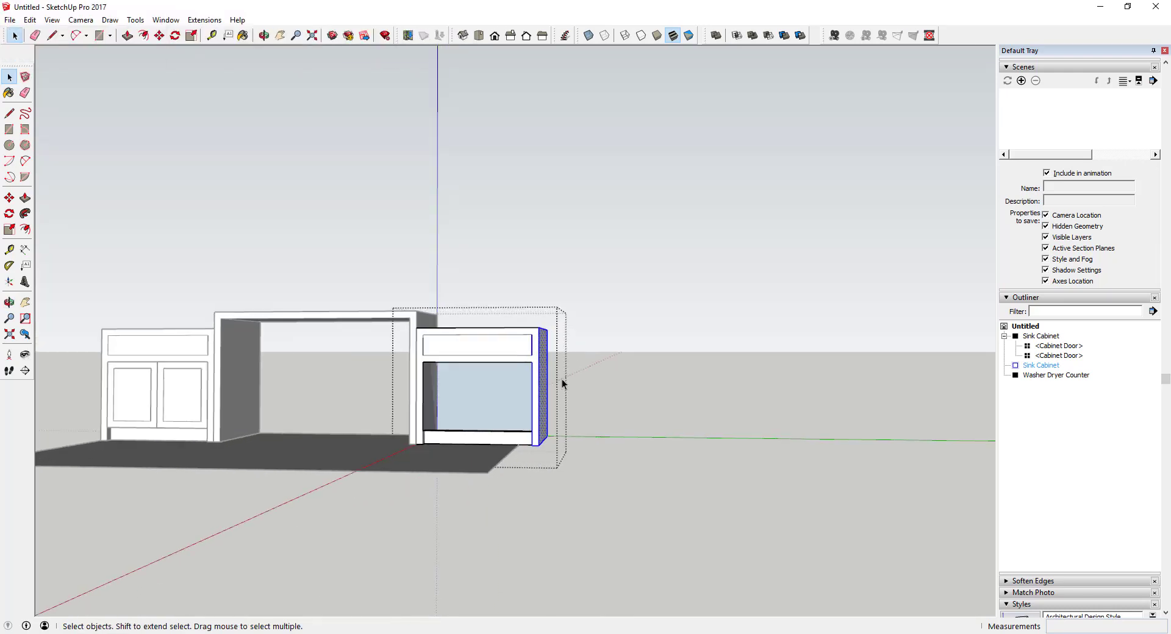
{"action": "middle_click_drag", "start_coordinate": [472, 446], "coordinate": [543, 433]}
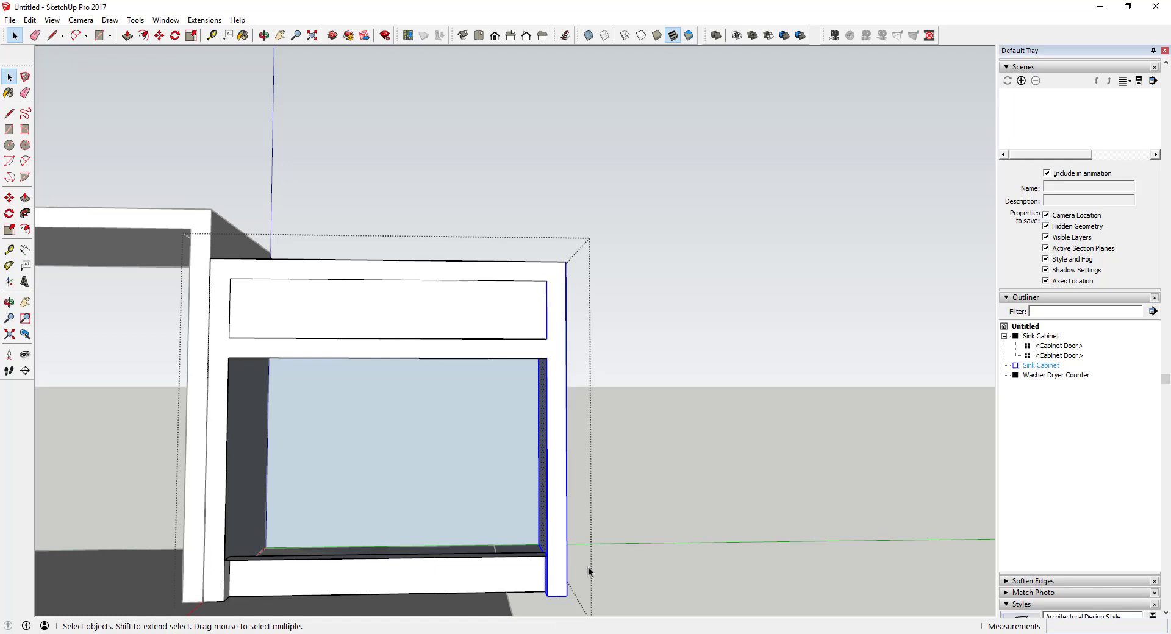
{"action": "middle_click_drag", "start_coordinate": [589, 572], "coordinate": [509, 275]}
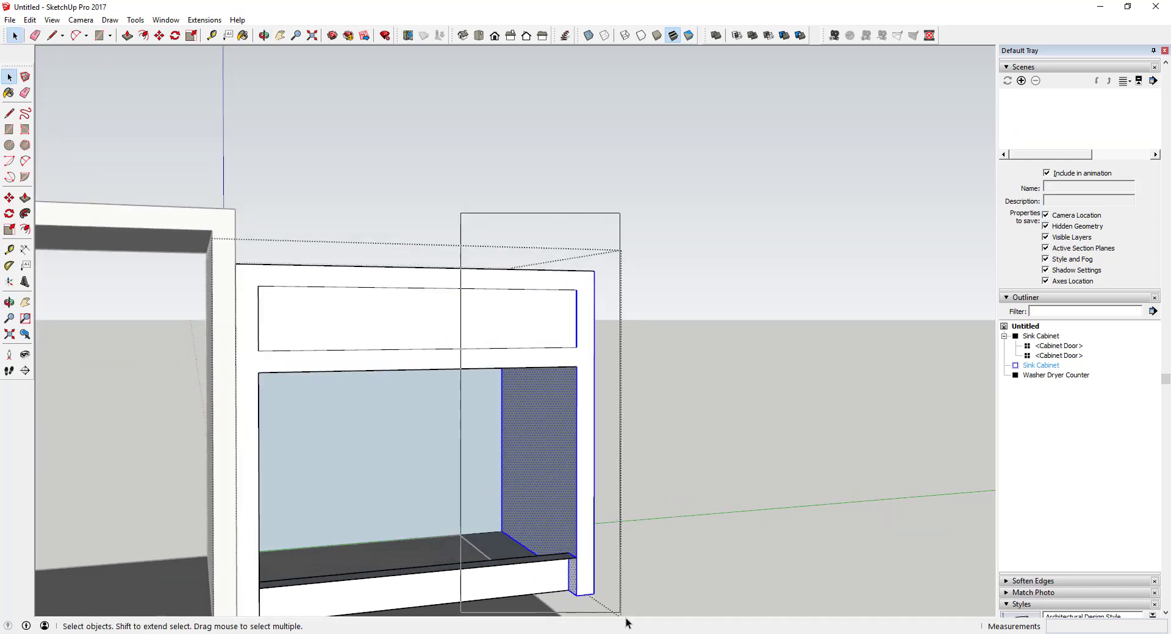
{"action": "key", "text": "m"}
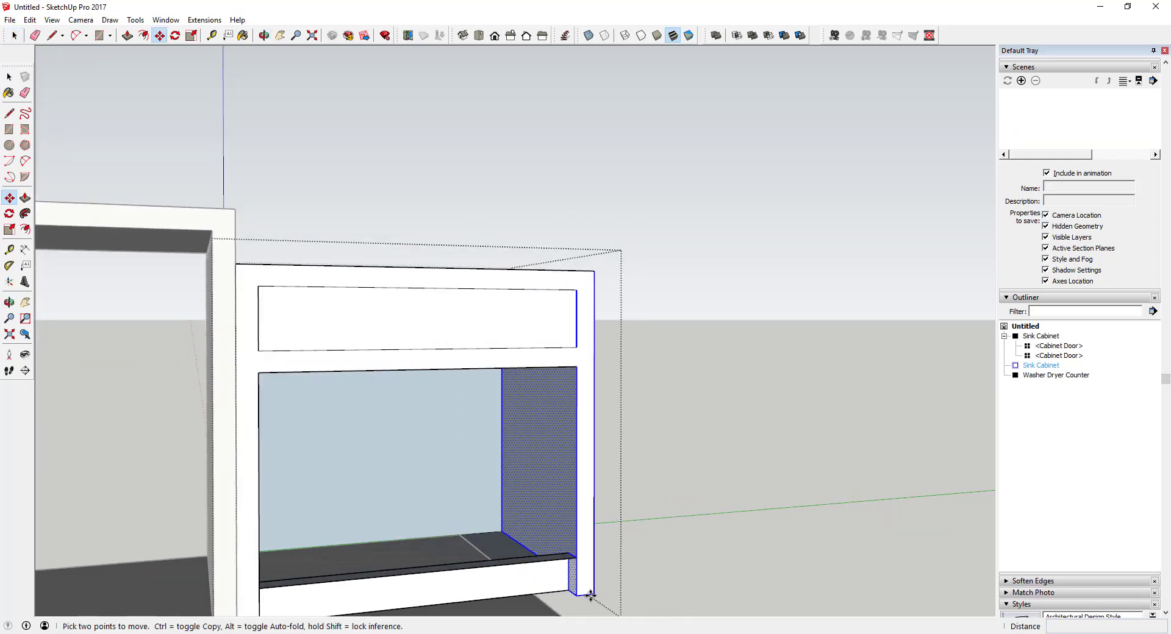
{"action": "left_click", "coordinate": [590, 595]}
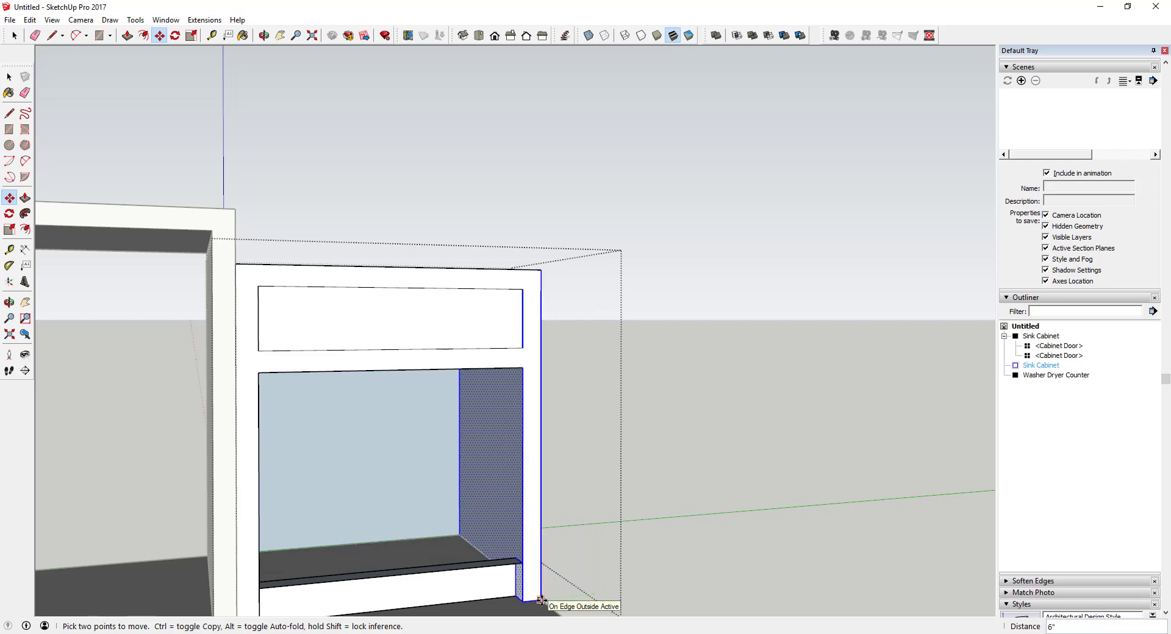
{"action": "middle_click_drag", "start_coordinate": [541, 600], "coordinate": [348, 596]}
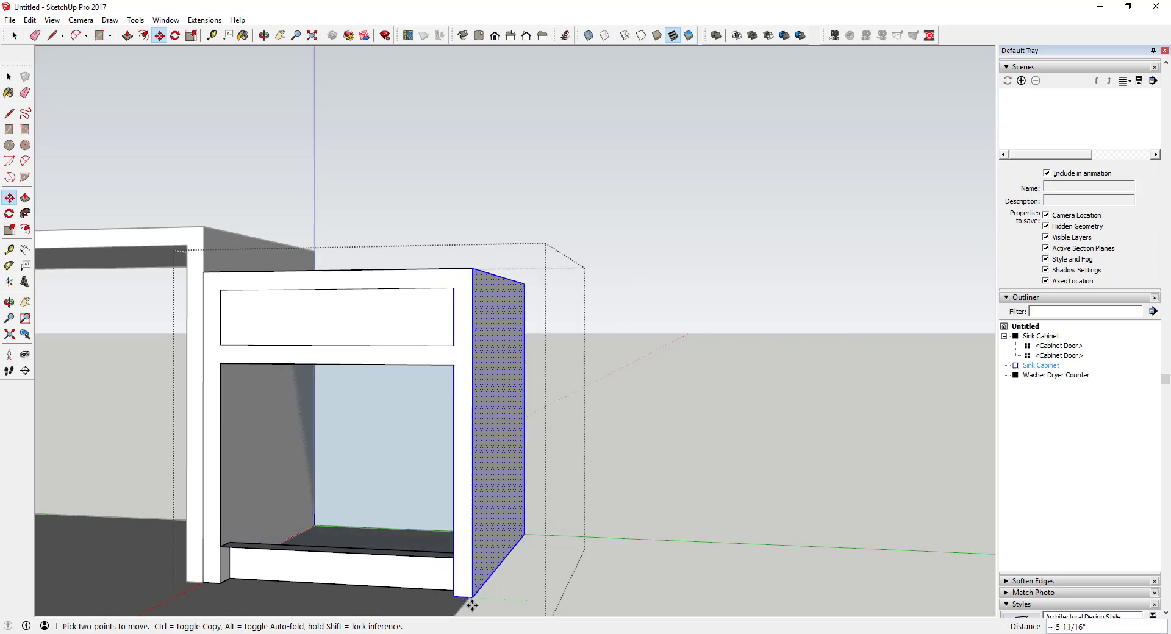
{"action": "left_click", "coordinate": [471, 602]}
{"action": "key", "text": "space"}
Draw a vertical centre line across the copied cabinet's door opening and delete the outer half of the resulting face.
{"action": "middle_click_drag", "start_coordinate": [390, 532], "coordinate": [519, 538]}
{"action": "key", "text": "l"}
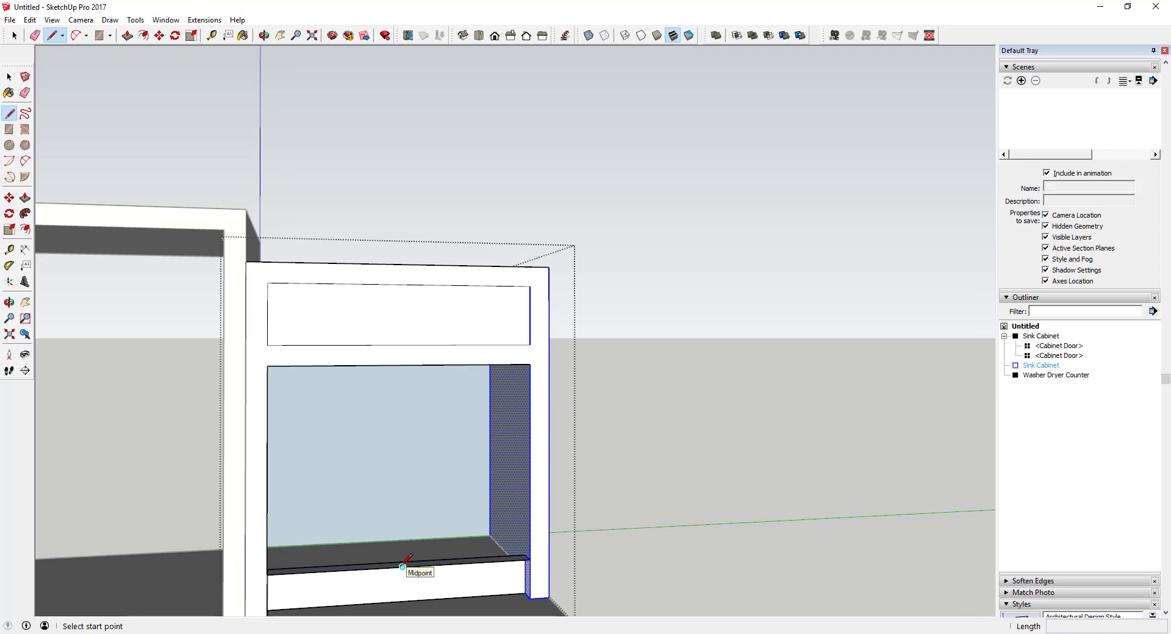
{"action": "left_click", "coordinate": [403, 566]}
{"action": "left_click", "coordinate": [403, 365]}
{"action": "key", "text": "space"}
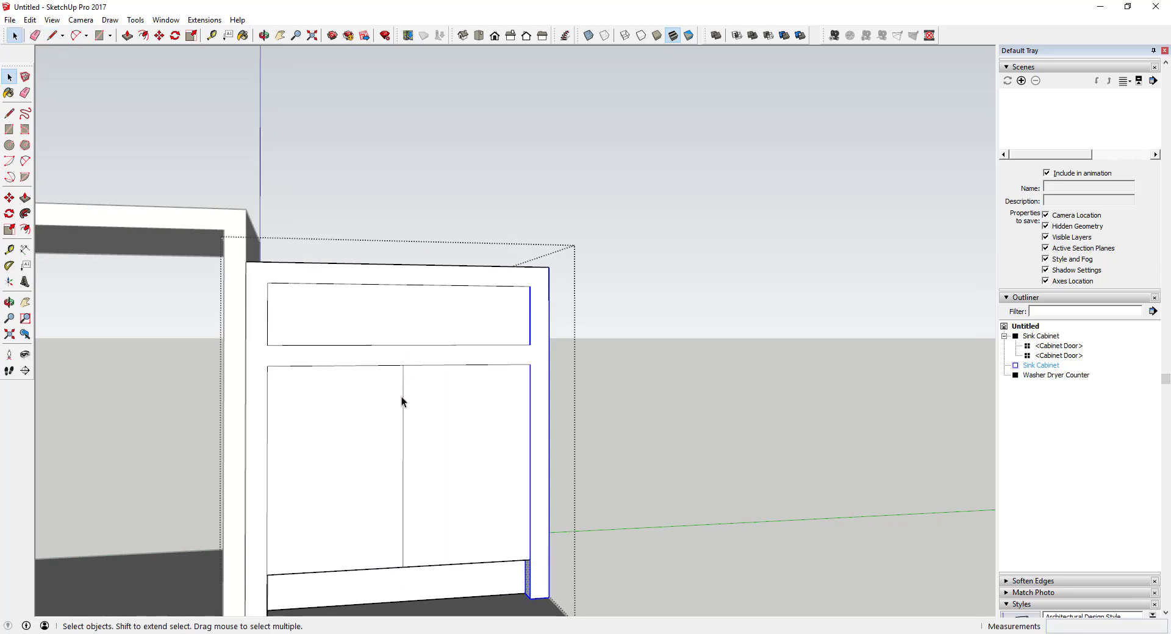
{"action": "left_click", "coordinate": [433, 412]}
{"action": "key", "text": "Delete"}
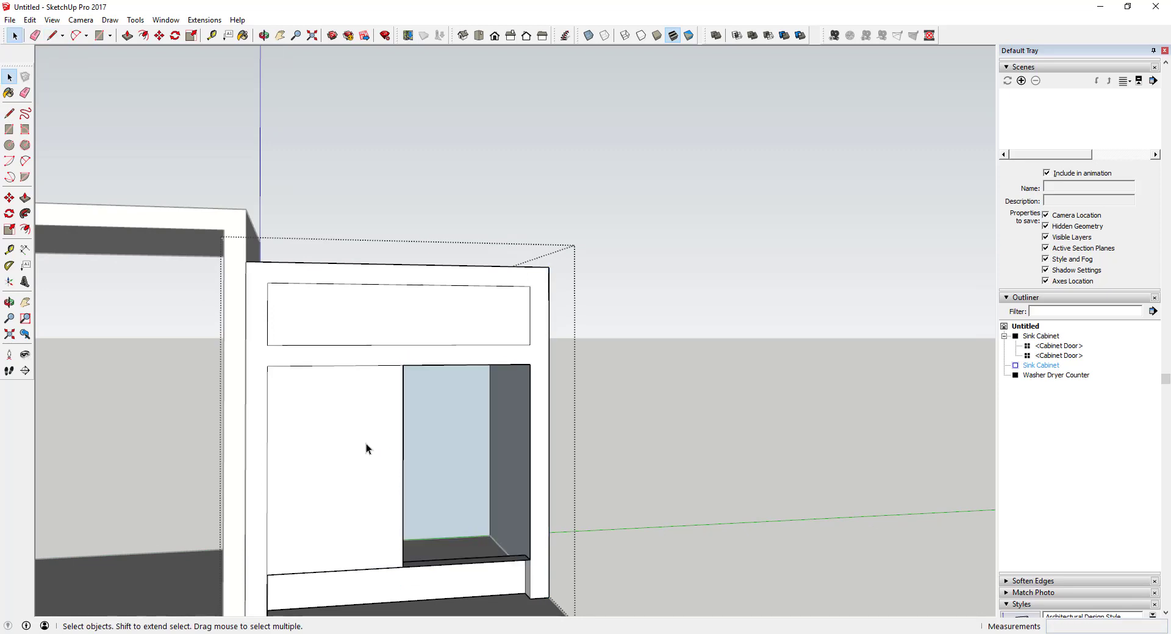
Turn the remaining door face and its edges into a component called Smaller Cabinet Door.
{"action": "double_click", "coordinate": [364, 445]}
{"action": "right_click", "coordinate": [364, 444]}
{"action": "left_click", "coordinate": [416, 238]}
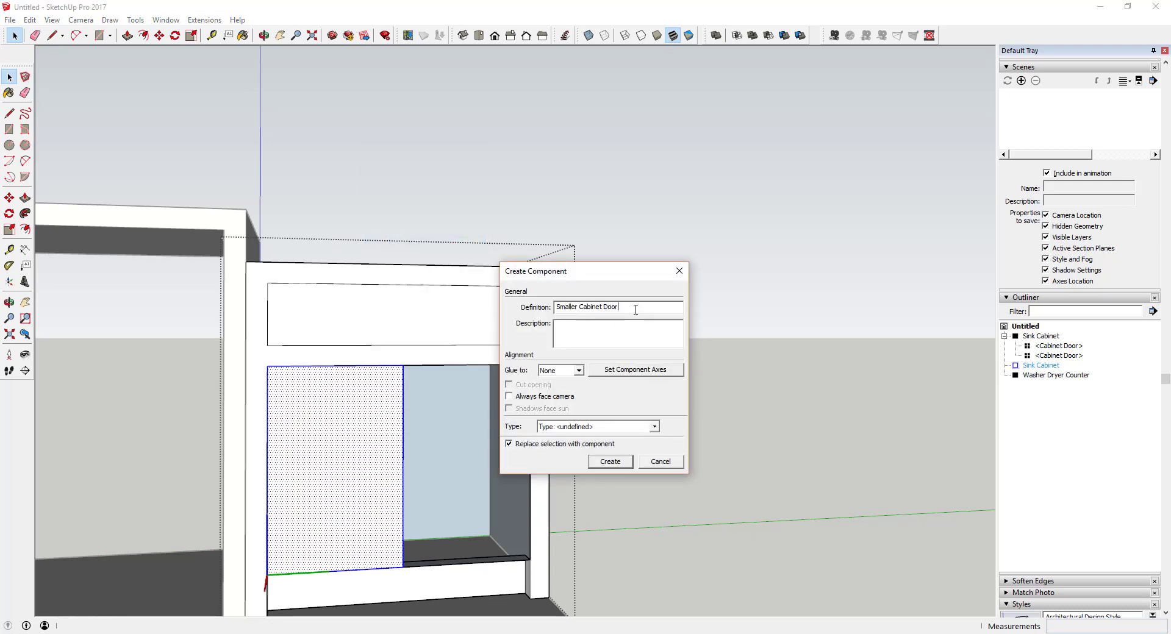
{"action": "key", "text": "Return"}
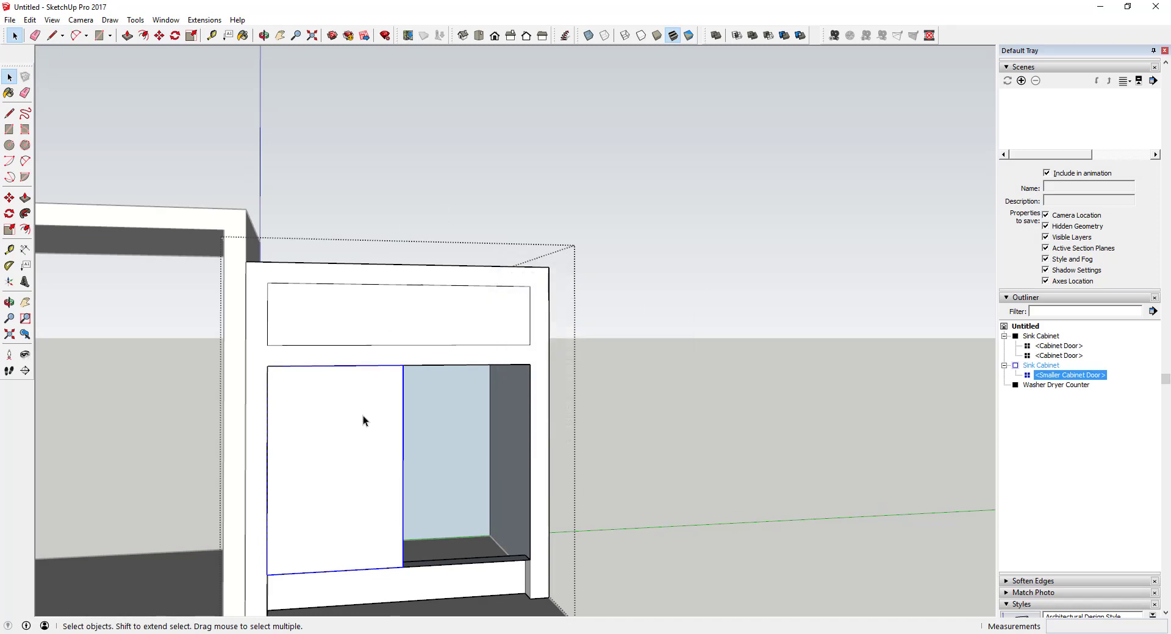
Copy the smaller door by its lower outer corner 1' 1" across to fill the other half of the opening.
{"action": "key", "text": "m"}
{"action": "left_click", "coordinate": [267, 574]}
{"action": "key", "text": "ctrl"}
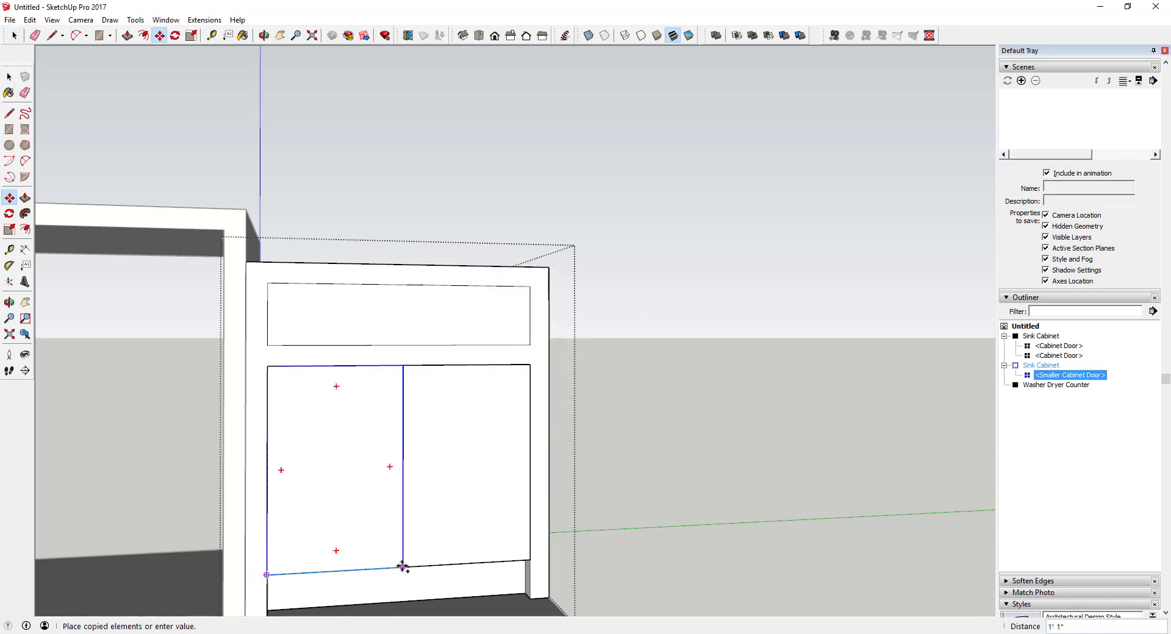
{"action": "left_click", "coordinate": [404, 567]}
{"action": "key", "text": "space"}
Edit the smaller door component, offset its outline 2" inward, and close the door and cabinet groups.
{"action": "key", "text": "o"}
{"action": "left_click_drag", "start_coordinate": [467, 454], "coordinate": [549, 448]}
{"action": "key", "text": "space"}
{"action": "double_click", "coordinate": [412, 461]}
{"action": "key", "text": "f"}
{"action": "left_click", "coordinate": [465, 445]}
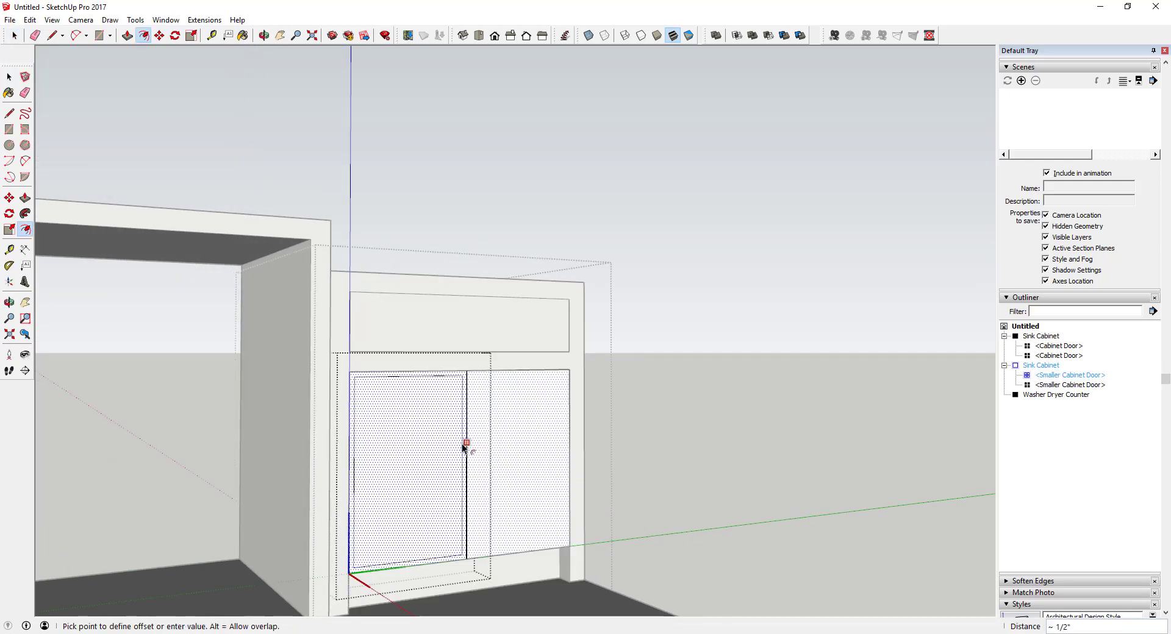
{"action": "type", "text": "2"}
{"action": "key", "text": "Return"}
{"action": "key", "text": "space"}
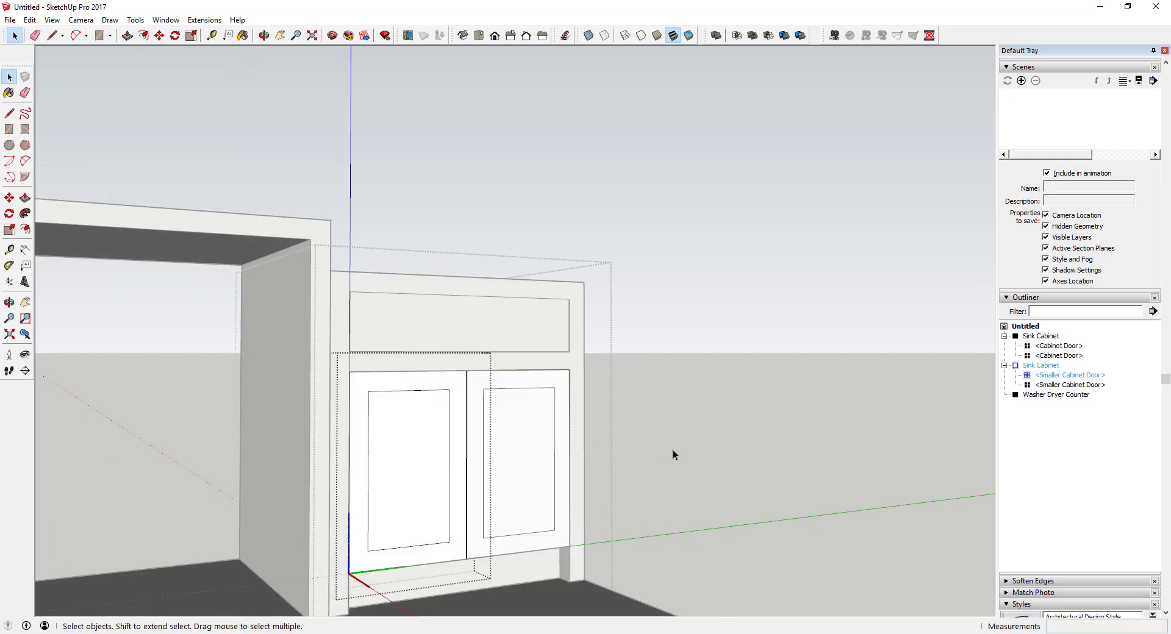
{"action": "left_click", "coordinate": [672, 449]}
{"action": "middle_click_drag", "start_coordinate": [672, 449], "coordinate": [637, 438]}
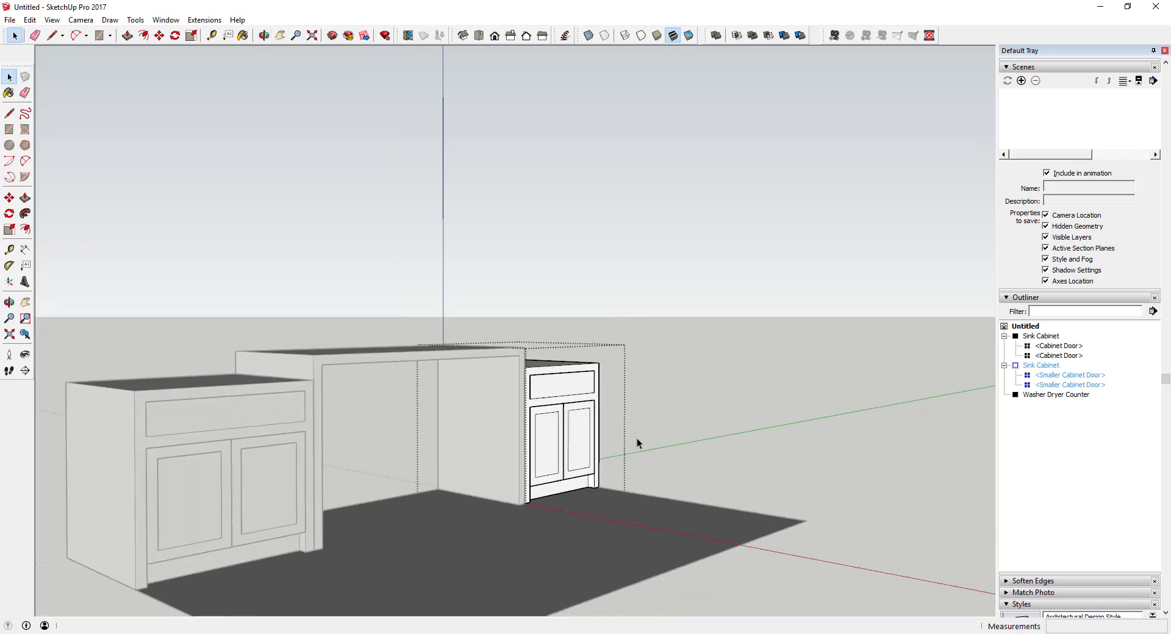
{"action": "left_click", "coordinate": [678, 416]}
{"action": "scroll", "coordinate": [678, 416], "scroll_direction": "down", "scroll_amount": 3}
{"action": "scroll", "coordinate": [438, 430], "scroll_direction": "up", "scroll_amount": 1}
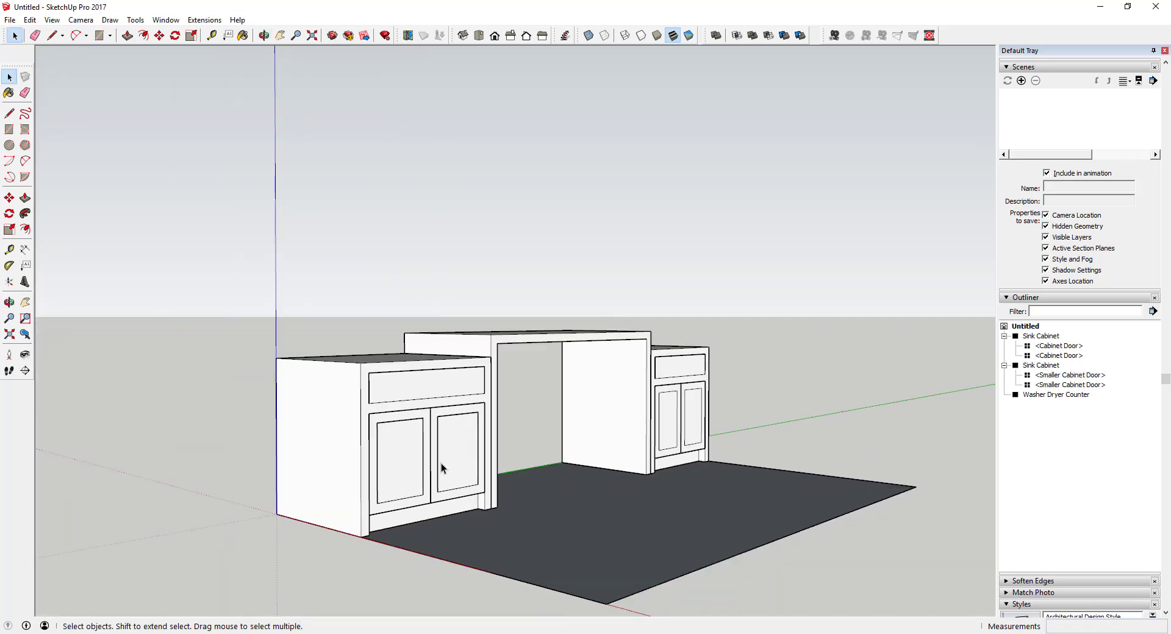
{"action": "scroll", "coordinate": [524, 367], "scroll_direction": "down", "scroll_amount": 1}
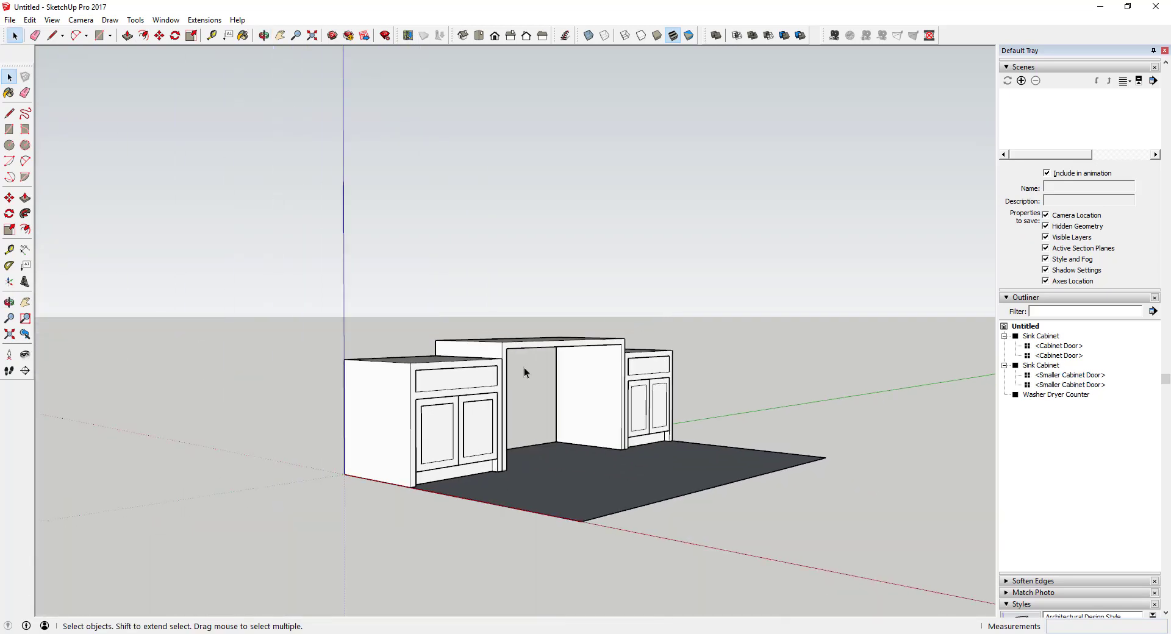
Open the original sink cabinet and draw a horizontal line between its front stiles, 2" below the doors.
{"action": "scroll", "coordinate": [524, 367], "scroll_direction": "up", "scroll_amount": 3}
{"action": "middle_click_drag", "start_coordinate": [525, 367], "coordinate": [340, 478]}
{"action": "scroll", "coordinate": [340, 478], "scroll_direction": "up", "scroll_amount": 3}
{"action": "left_click", "coordinate": [292, 477]}
{"action": "double_click", "coordinate": [292, 477]}
{"action": "scroll", "coordinate": [308, 463], "scroll_direction": "up", "scroll_amount": 5}
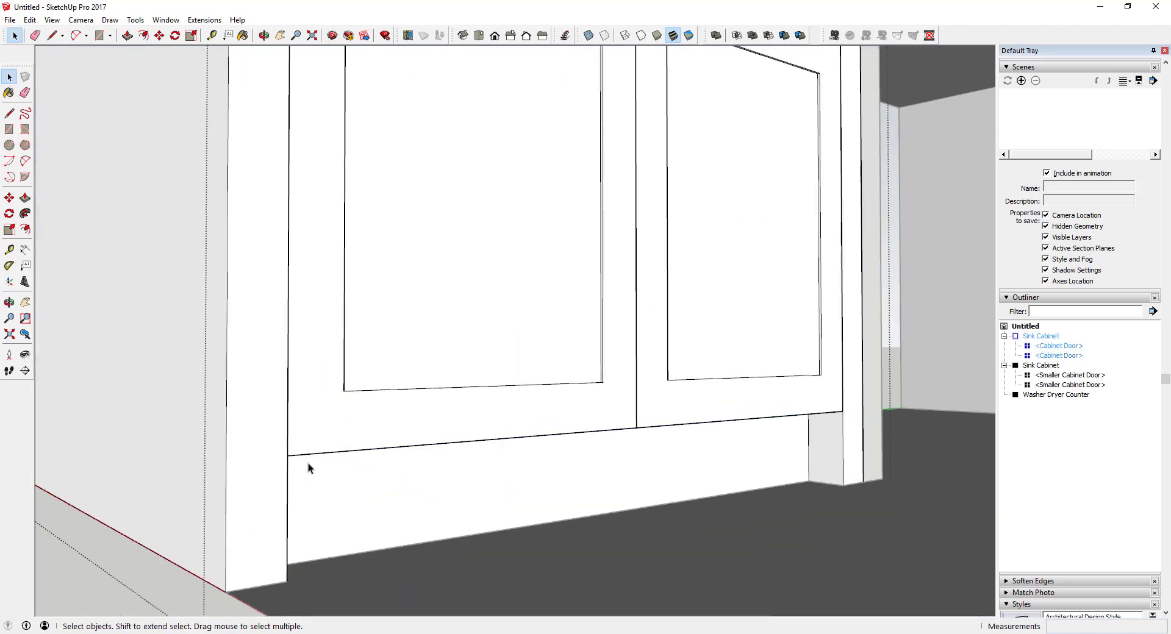
{"action": "key", "text": "l"}
{"action": "left_click", "coordinate": [281, 453]}
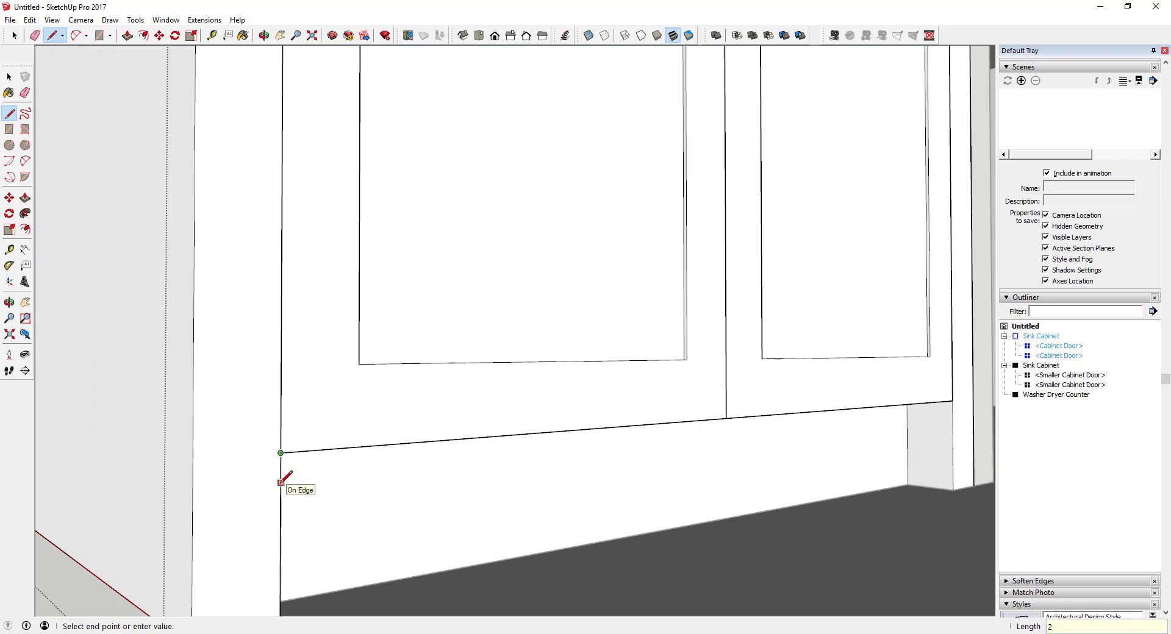
{"action": "key", "text": "Return"}
{"action": "left_click", "coordinate": [280, 541]}
{"action": "scroll", "coordinate": [280, 540], "scroll_direction": "down", "scroll_amount": 5}
{"action": "left_click", "coordinate": [768, 475]}
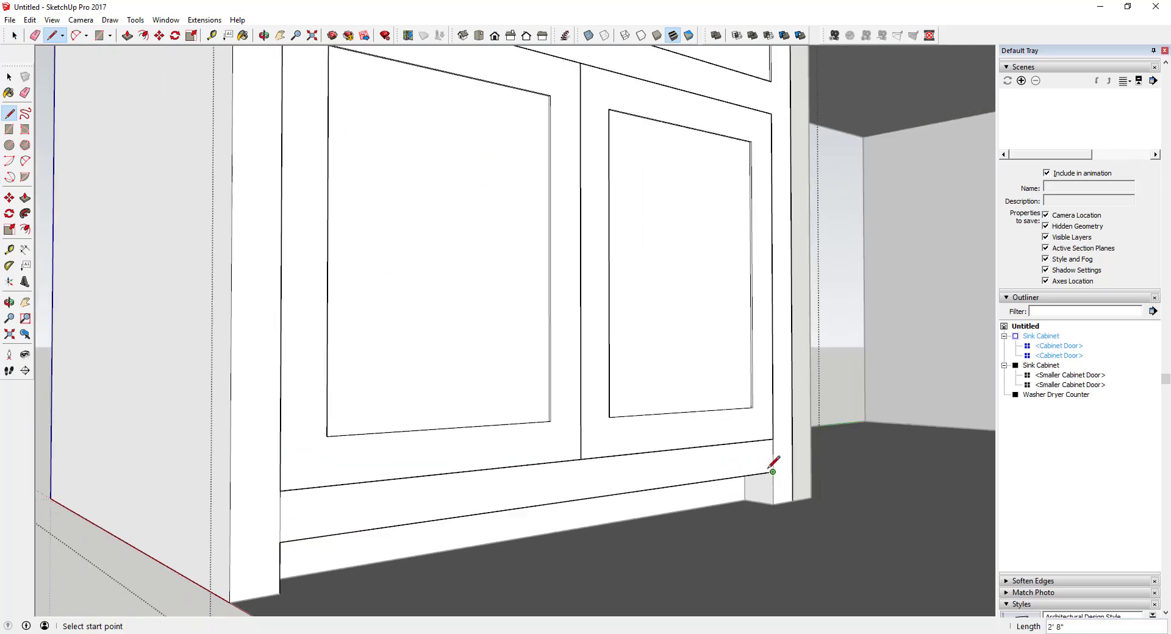
{"action": "key", "text": "space"}
Push the new strip under the doors back to the recessed toe-kick face and close the cabinet group.
{"action": "left_click", "coordinate": [557, 486]}
{"action": "mouse_move", "coordinate": [556, 486]}
{"action": "middle_mouse_down"}
{"action": "mouse_move", "coordinate": [644, 436]}
{"action": "mouse_move", "coordinate": [651, 456]}
{"action": "middle_mouse_up"}
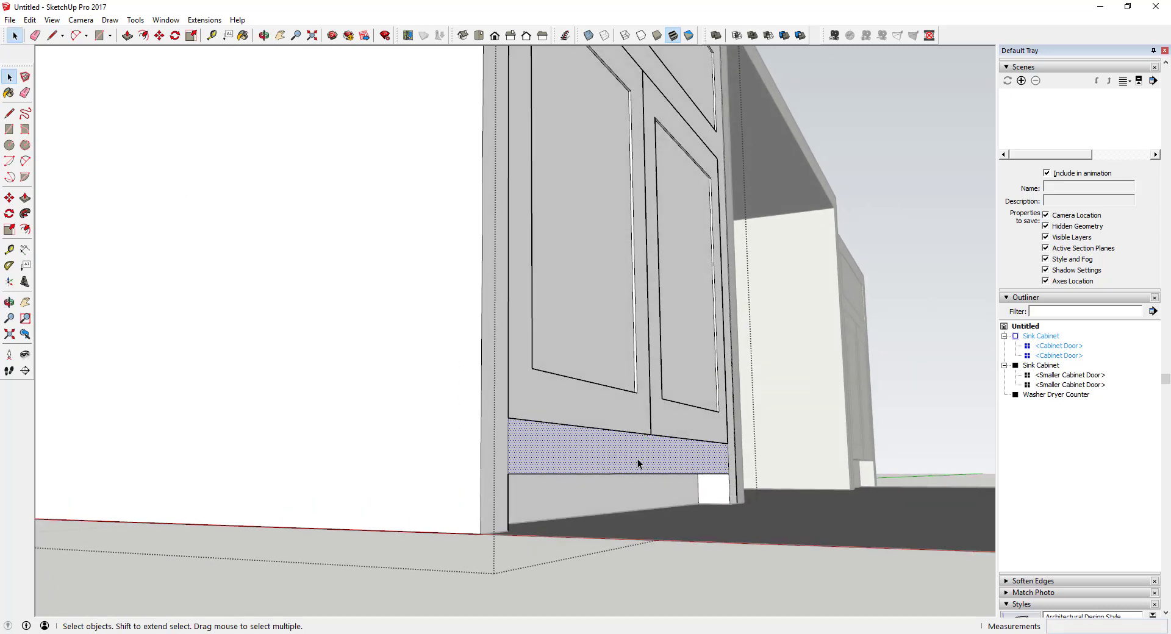
{"action": "key", "text": "p"}
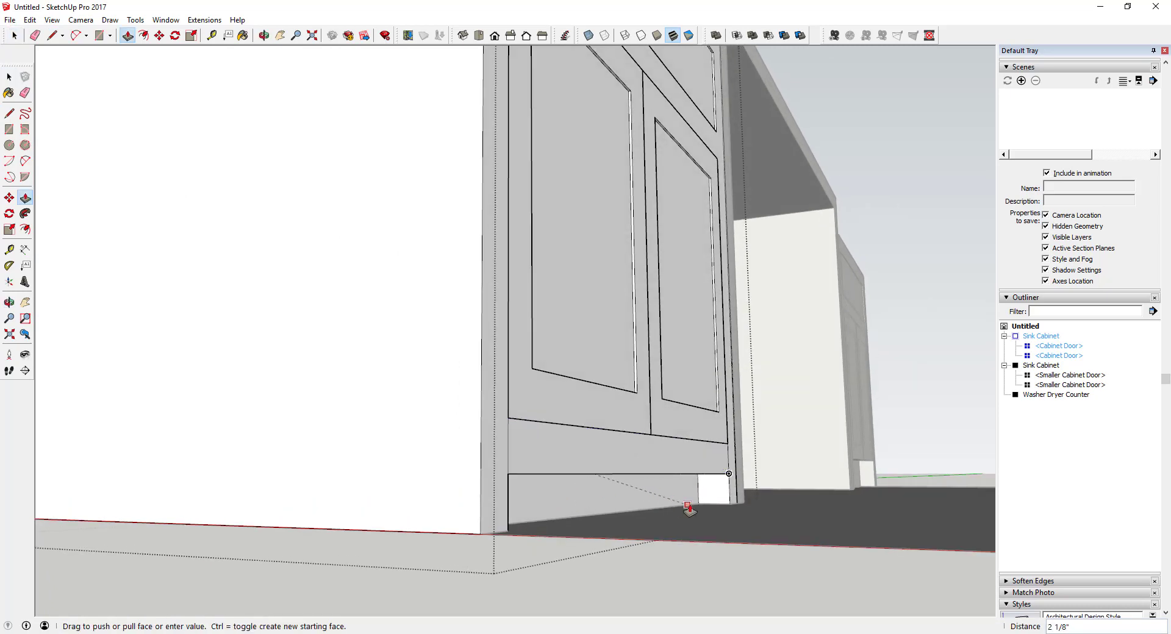
{"action": "middle_click_drag", "start_coordinate": [697, 506], "coordinate": [647, 533]}
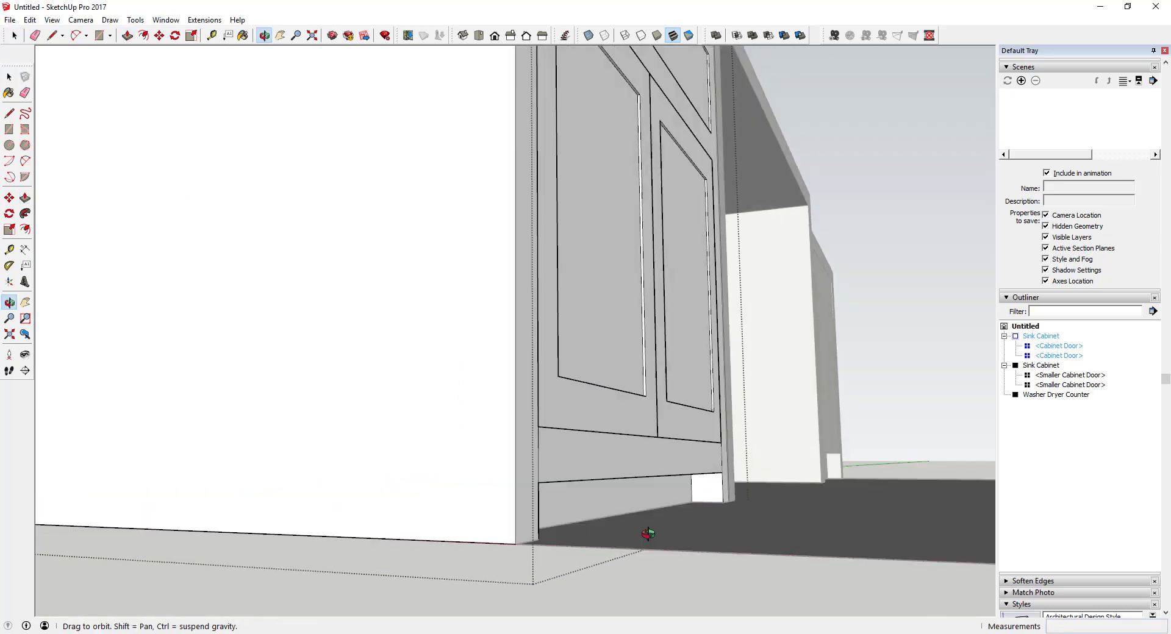
{"action": "scroll", "coordinate": [386, 461], "scroll_direction": "down", "scroll_amount": 3}
{"action": "key", "text": "space"}
Open the narrower cabinet copy and draw a matching horizontal rail line between its front stiles, just below the doors.
{"action": "scroll", "coordinate": [832, 429], "scroll_direction": "down", "scroll_amount": 3}
{"action": "scroll", "coordinate": [554, 504], "scroll_direction": "up", "scroll_amount": 5}
{"action": "left_click", "coordinate": [554, 504]}
{"action": "key", "text": "l"}
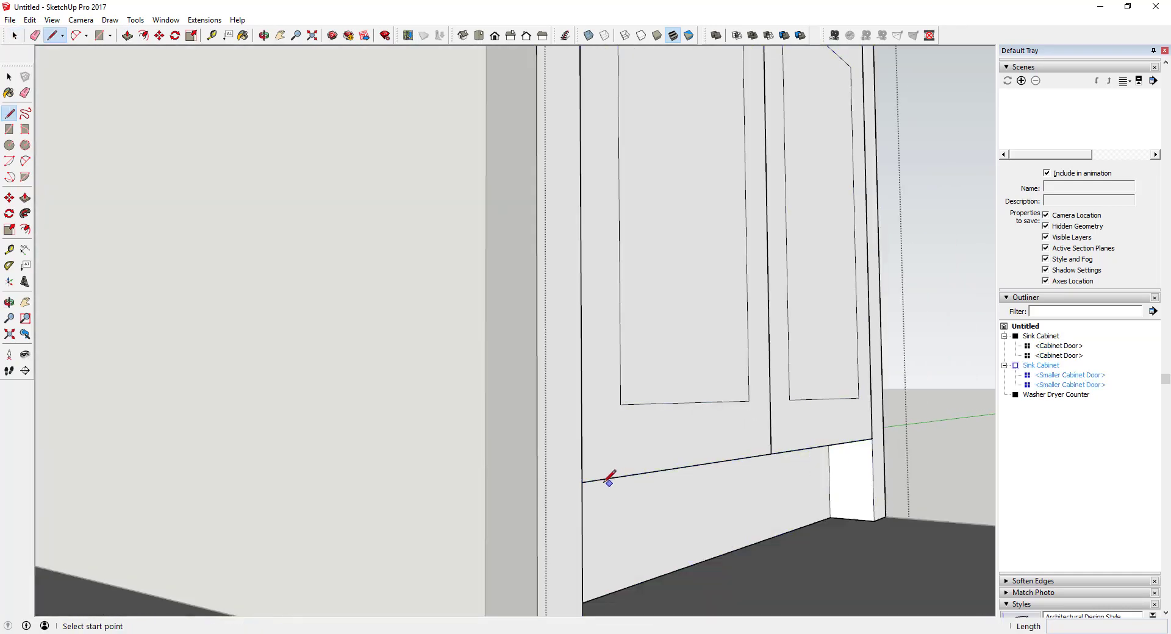
{"action": "left_click", "coordinate": [581, 483]}
{"action": "left_click", "coordinate": [582, 550]}
{"action": "left_click", "coordinate": [829, 514]}
{"action": "key", "text": "space"}
Push the rail strip under the smaller doors back to the toe kick and close the group.
{"action": "middle_click_drag", "start_coordinate": [744, 504], "coordinate": [789, 478]}
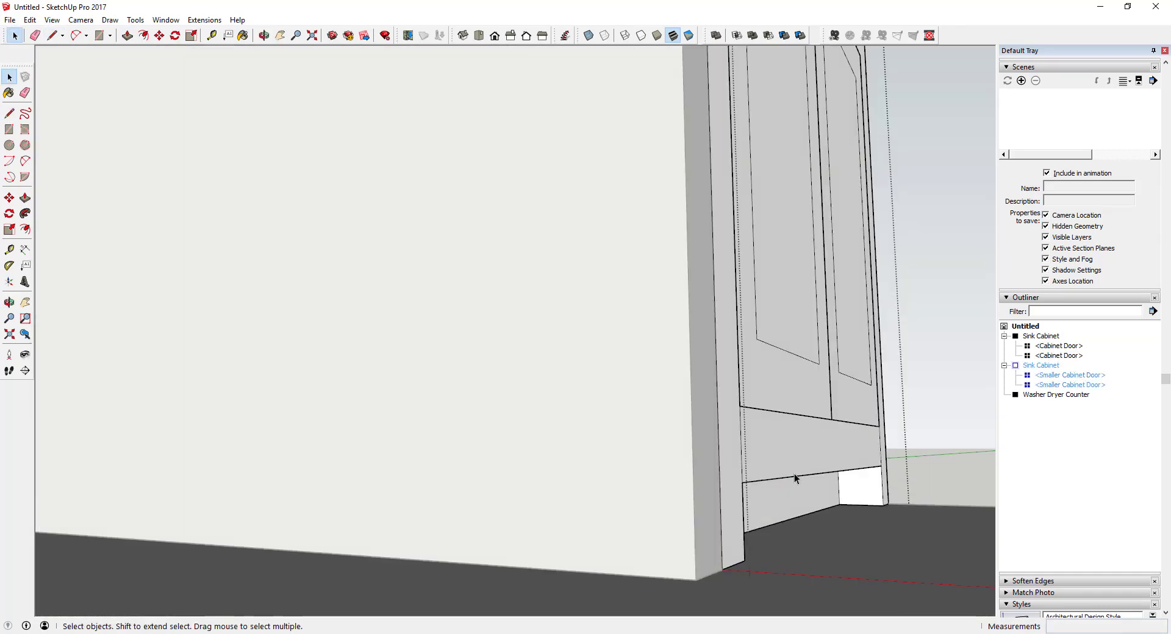
{"action": "key", "text": "p"}
{"action": "key", "text": "space"}
{"action": "scroll", "coordinate": [817, 439], "scroll_direction": "down", "scroll_amount": 5}
{"action": "middle_click_drag", "start_coordinate": [817, 439], "coordinate": [724, 488]}
{"action": "scroll", "coordinate": [828, 465], "scroll_direction": "down", "scroll_amount": 2}
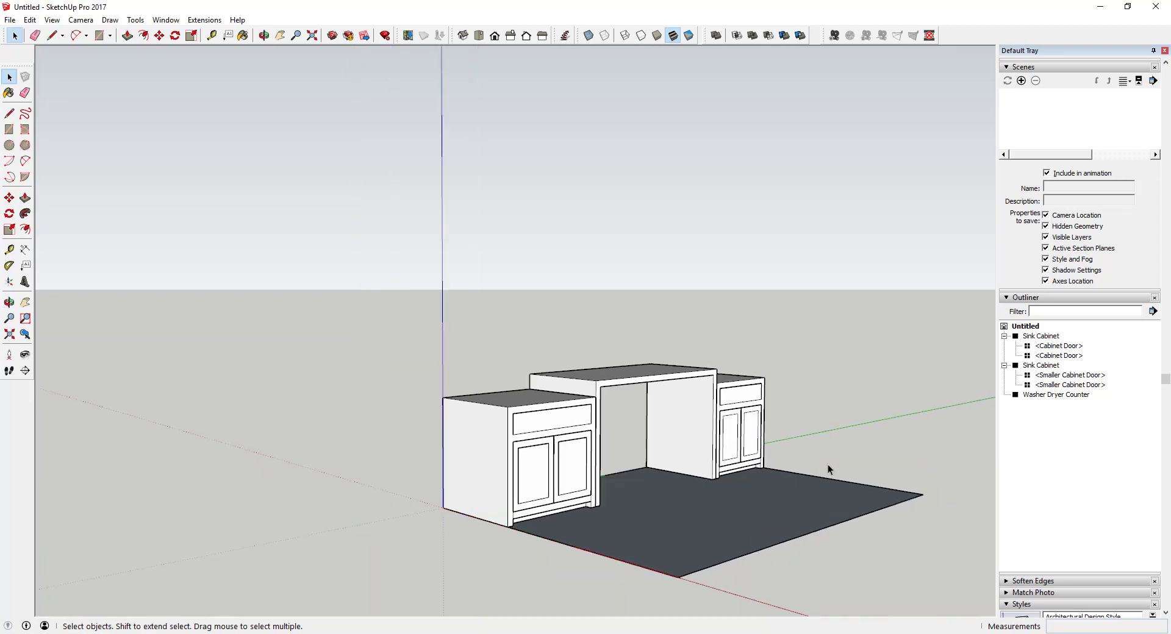
Examine the whole cabinet run, selecting the sink cabinet, the washer dryer counter and the narrower cabinet in turn.
{"action": "scroll", "coordinate": [727, 466], "scroll_direction": "up", "scroll_amount": 2}
{"action": "scroll", "coordinate": [551, 382], "scroll_direction": "down", "scroll_amount": 2}
{"action": "middle_click_drag", "start_coordinate": [551, 381], "coordinate": [473, 388]}
{"action": "scroll", "coordinate": [515, 425], "scroll_direction": "up", "scroll_amount": 3}
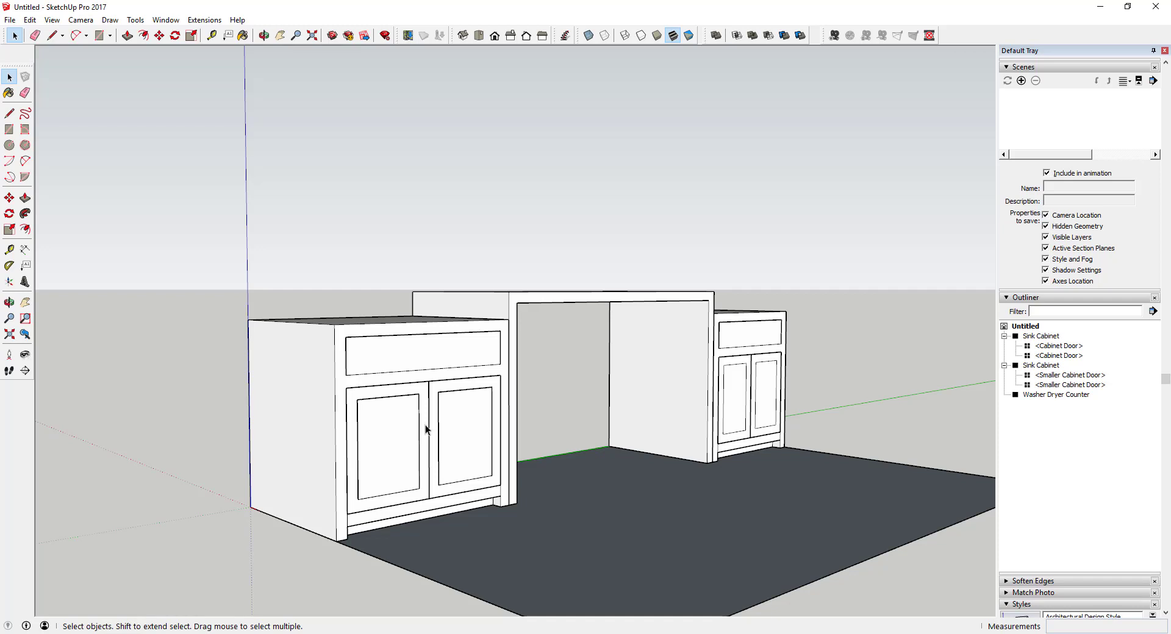
{"action": "scroll", "coordinate": [616, 396], "scroll_direction": "down", "scroll_amount": 3}
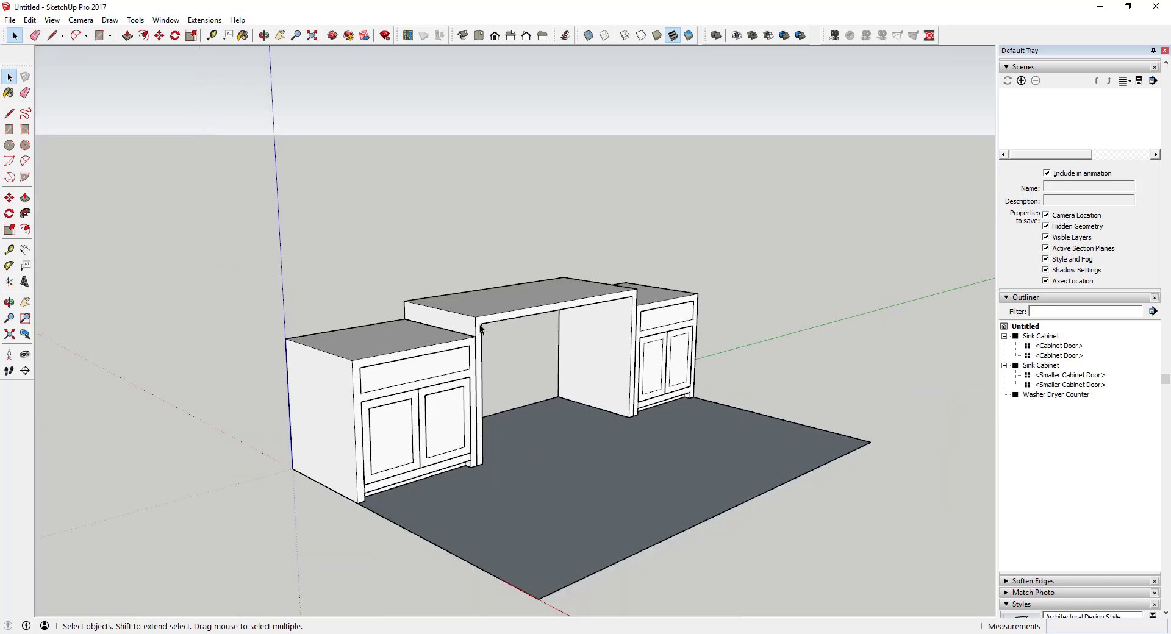
{"action": "middle_click_drag", "start_coordinate": [616, 396], "coordinate": [452, 378]}
{"action": "left_click", "coordinate": [452, 378]}
{"action": "left_click", "coordinate": [516, 302]}
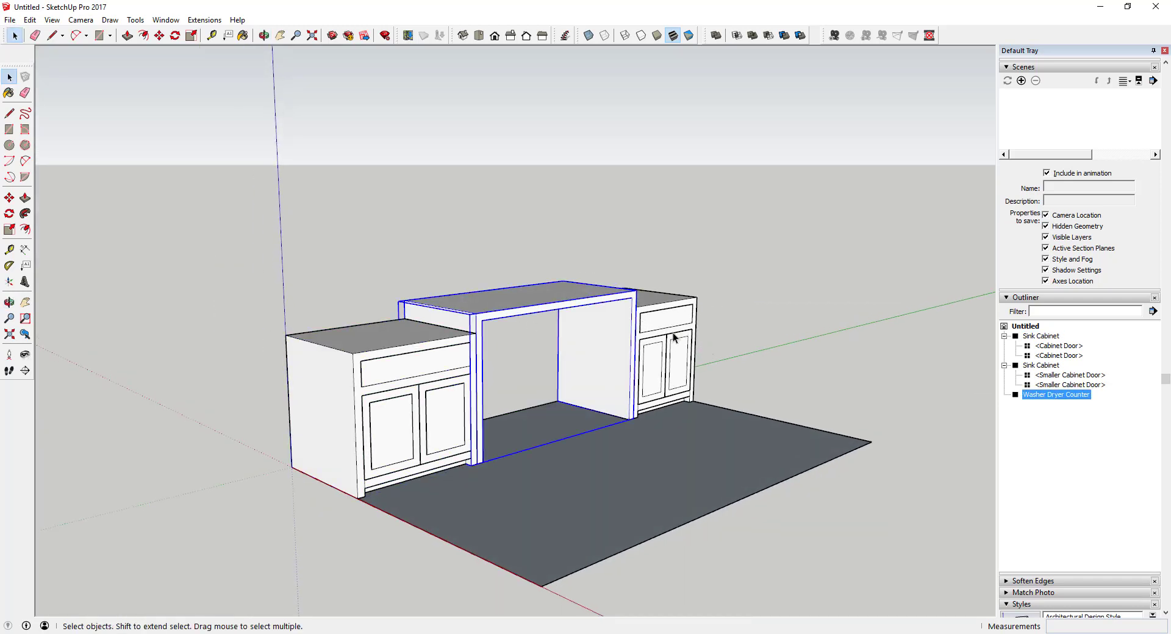
{"action": "left_click", "coordinate": [677, 339]}
{"action": "left_click", "coordinate": [466, 315]}
{"action": "middle_click_drag", "start_coordinate": [400, 467], "coordinate": [734, 430]}
{"action": "key", "text": "r"}
{"action": "left_click", "coordinate": [316, 407]}
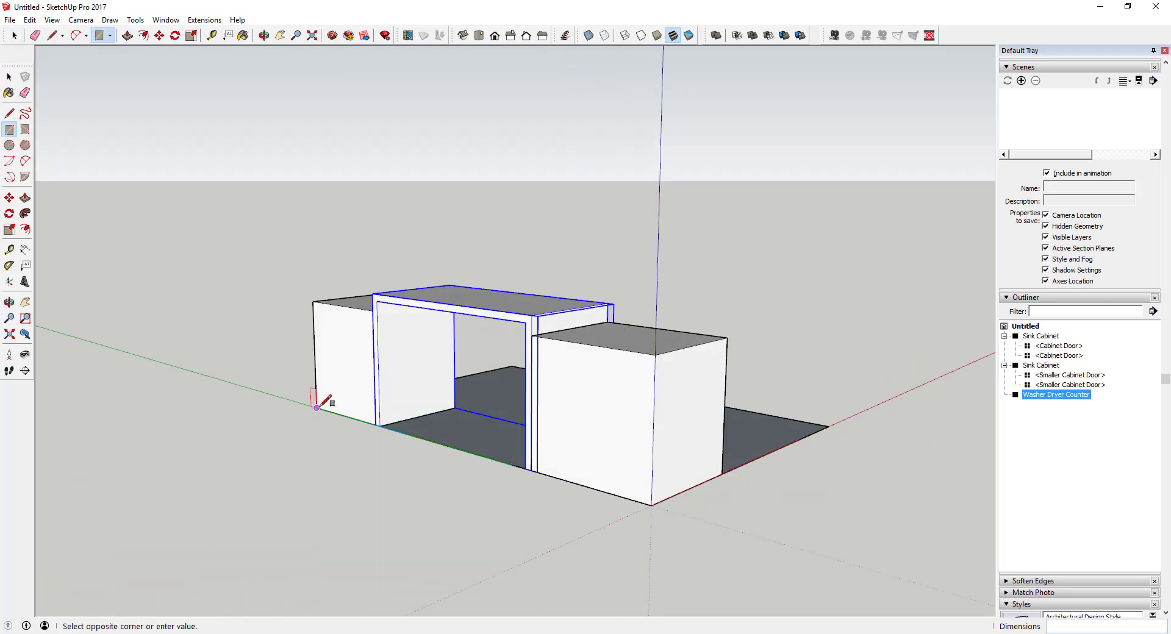
{"action": "scroll", "coordinate": [492, 201], "scroll_direction": "down", "scroll_amount": 4}
{"action": "key", "text": "space"}
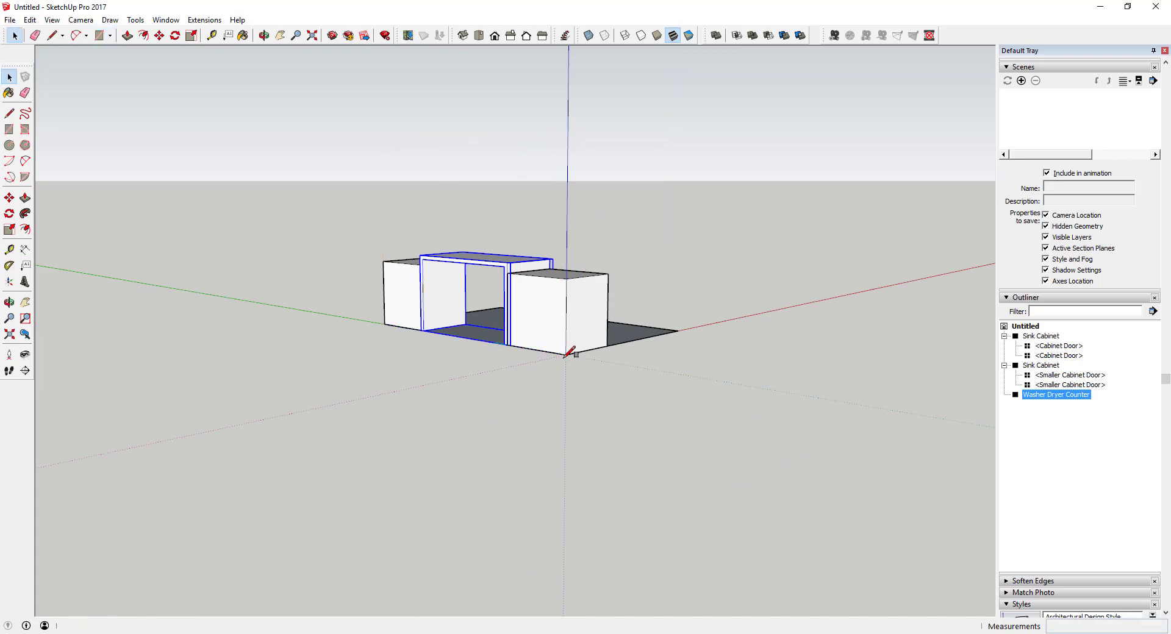
Draw an 8' high wall face along the back of the cabinet run, from the narrower cabinet's rear corner to the origin.
{"action": "key", "text": "l"}
{"action": "left_click", "coordinate": [384, 323]}
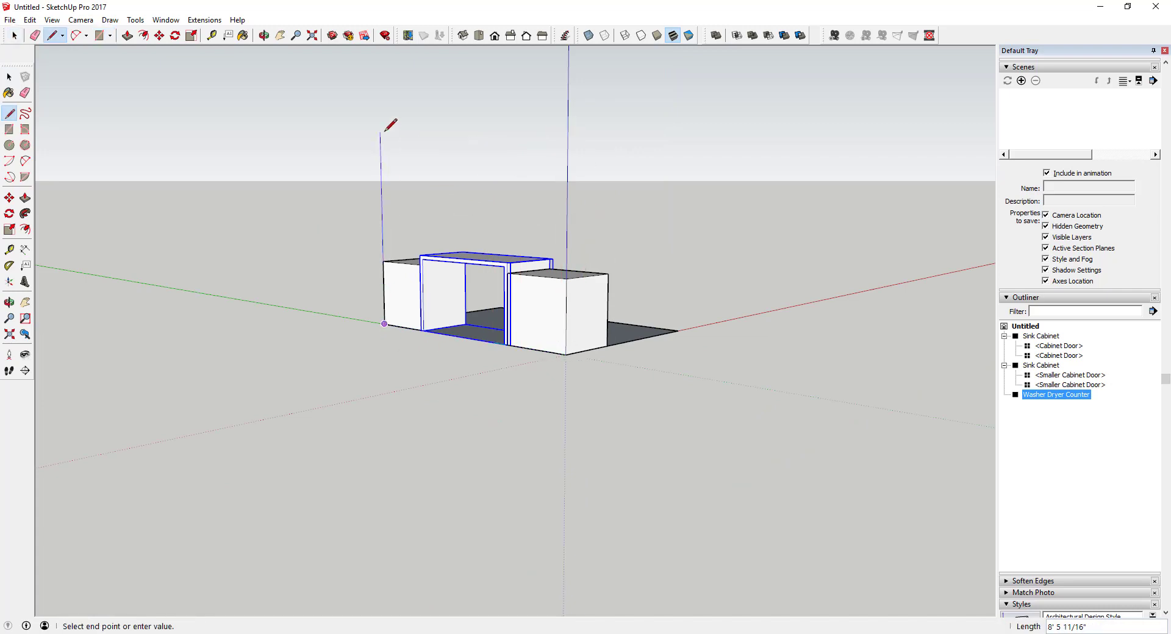
{"action": "type", "text": "8'"}
{"action": "key", "text": "Return"}
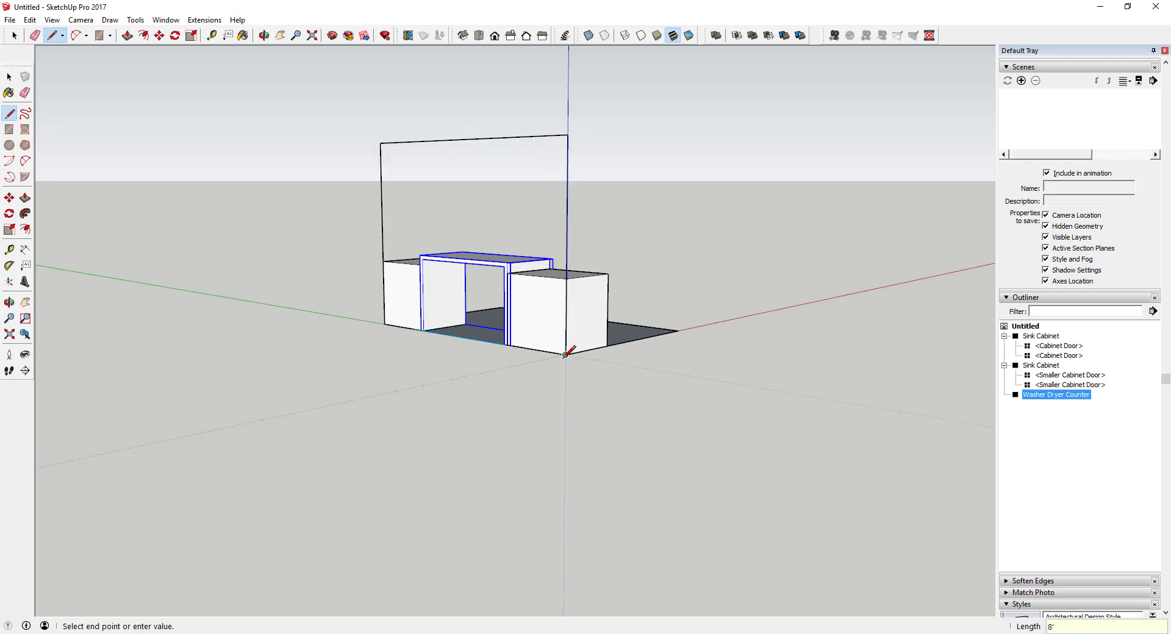
{"action": "left_click", "coordinate": [391, 323]}
{"action": "key", "text": "space"}
{"action": "middle_click_drag", "start_coordinate": [486, 282], "coordinate": [411, 214]}
{"action": "scroll", "coordinate": [480, 188], "scroll_direction": "up", "scroll_amount": 3}
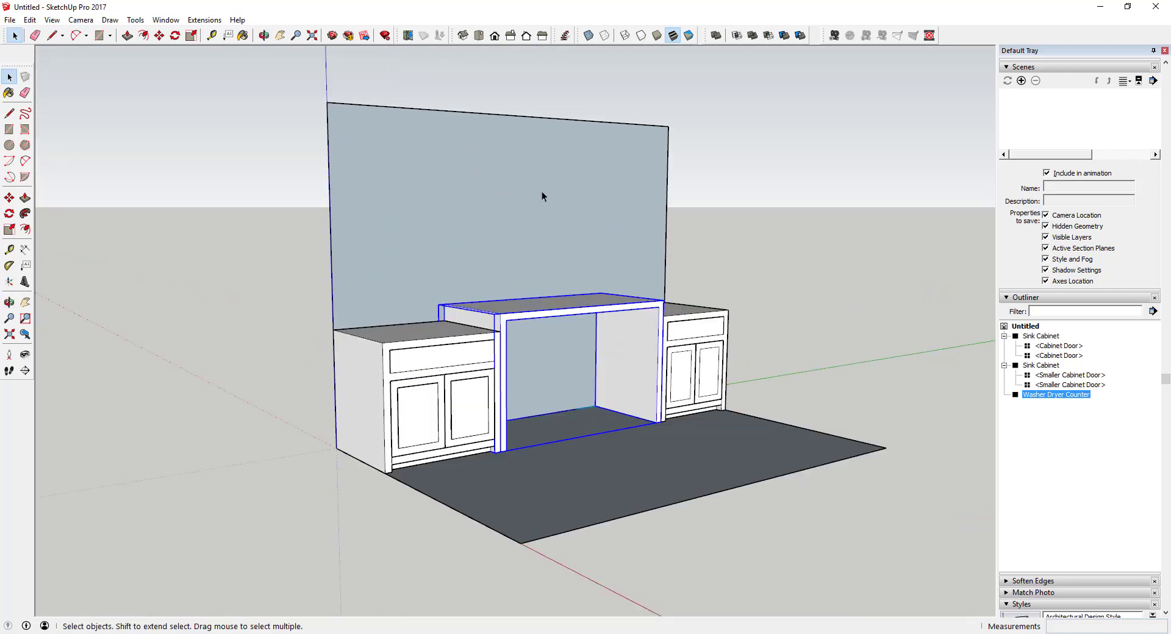
{"action": "scroll", "coordinate": [541, 192], "scroll_direction": "up", "scroll_amount": 2}
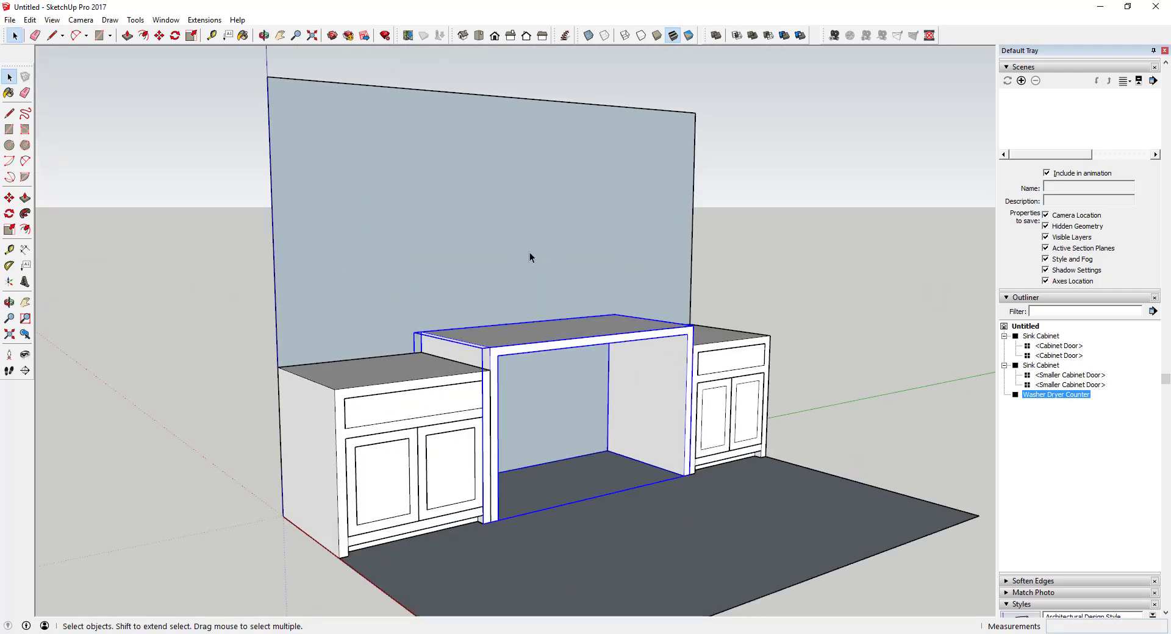
Place a horizontal guide 1'6" above the rear edge of the washer dryer counter's top.
{"action": "key", "text": "t"}
{"action": "left_click", "coordinate": [479, 326]}
{"action": "key", "text": "space"}
{"action": "left_click", "coordinate": [9, 250]}
{"action": "left_click", "coordinate": [475, 327]}
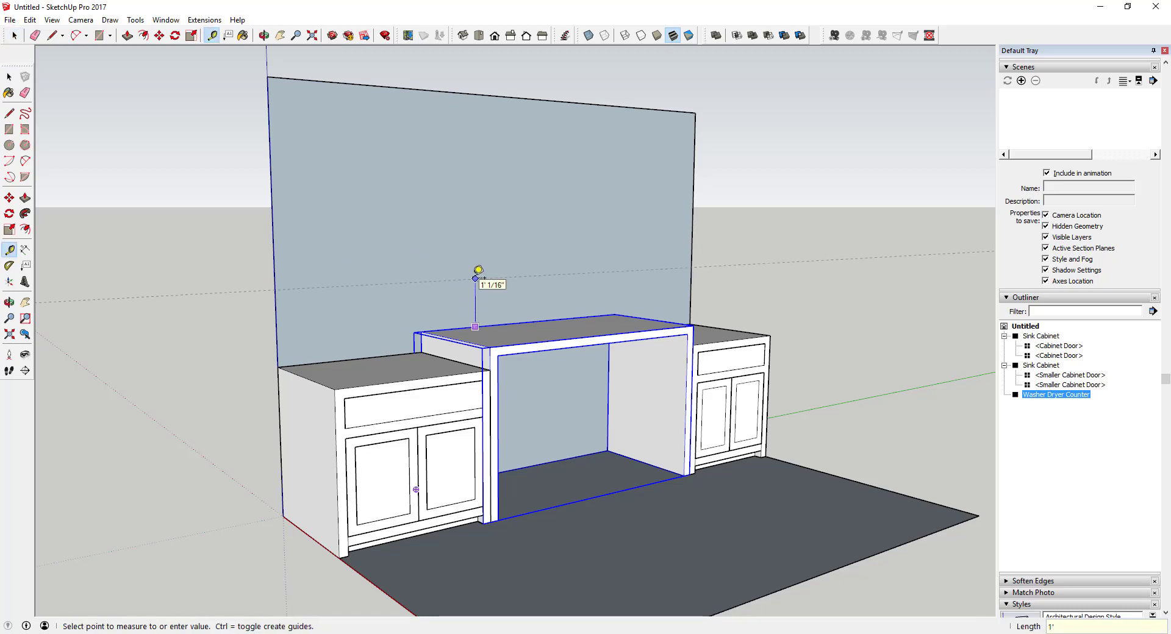
{"action": "type", "text": "1'6"}
{"action": "key", "text": "Return"}
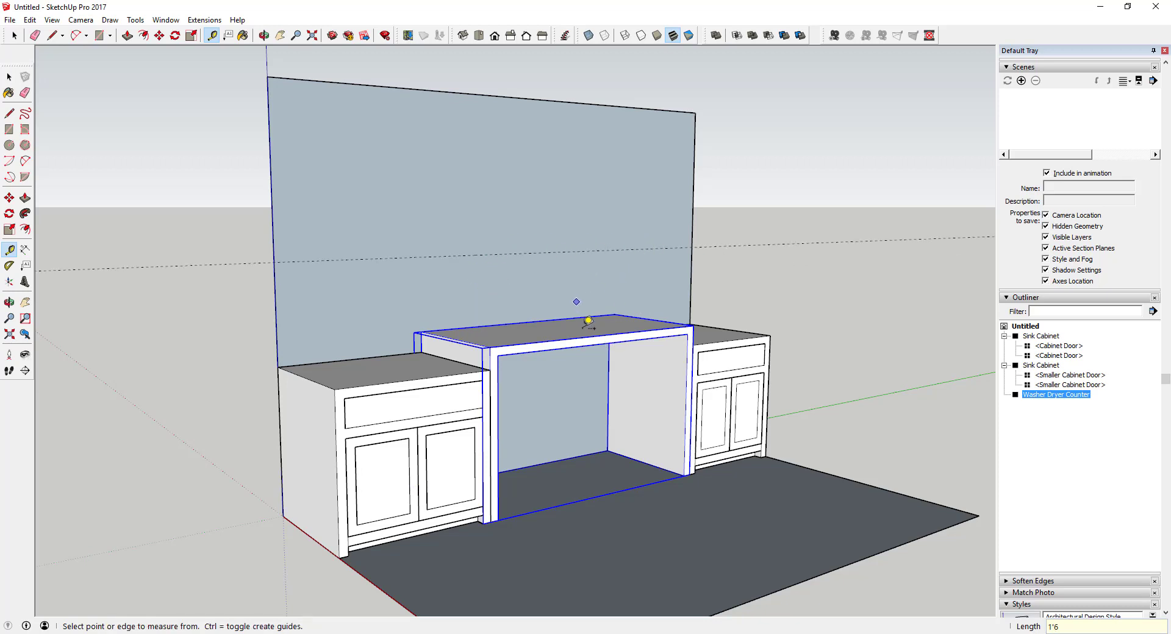
{"action": "key", "text": "space"}
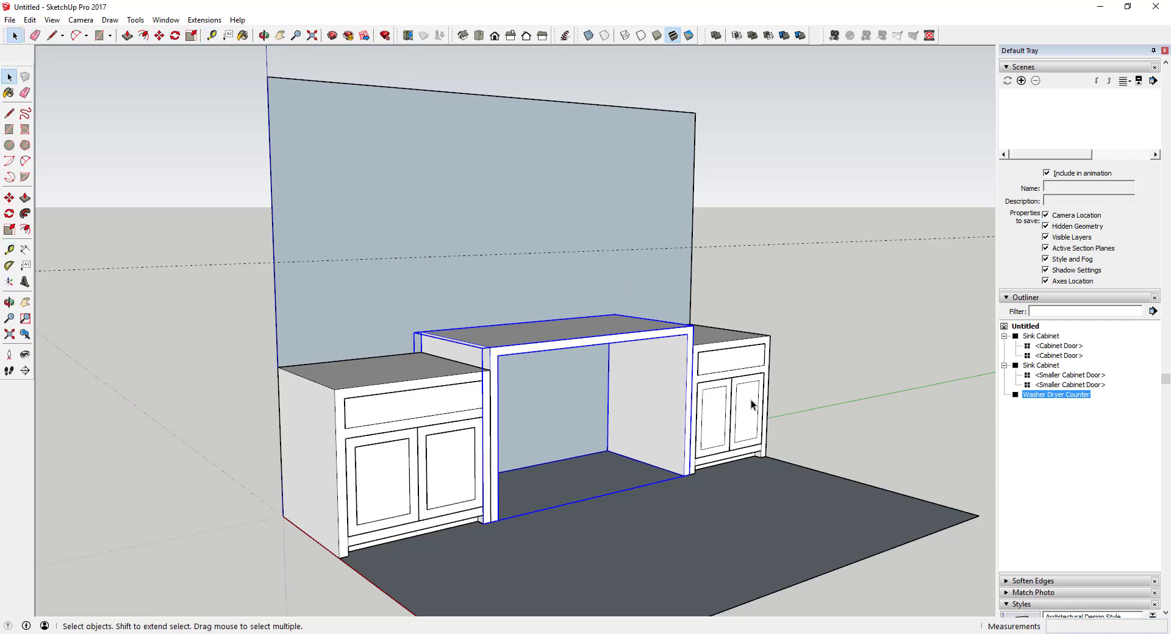
Open the narrower cabinet copy for editing.
{"action": "left_click", "coordinate": [753, 360]}
{"action": "middle_click_drag", "start_coordinate": [753, 360], "coordinate": [748, 377]}
{"action": "double_click", "coordinate": [754, 377]}
{"action": "left_click", "coordinate": [747, 377]}
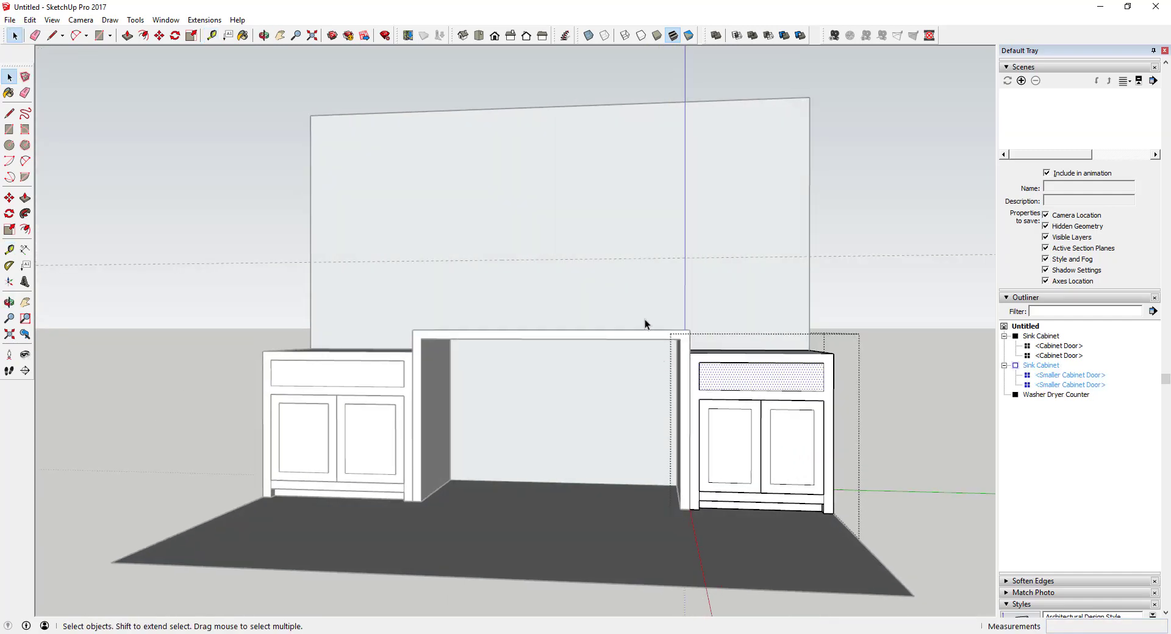
{"action": "left_click_drag", "start_coordinate": [892, 420], "coordinate": [890, 423]}
{"action": "middle_click_drag", "start_coordinate": [750, 395], "coordinate": [813, 382]}
{"action": "scroll", "coordinate": [733, 364], "scroll_direction": "up", "scroll_amount": 5}
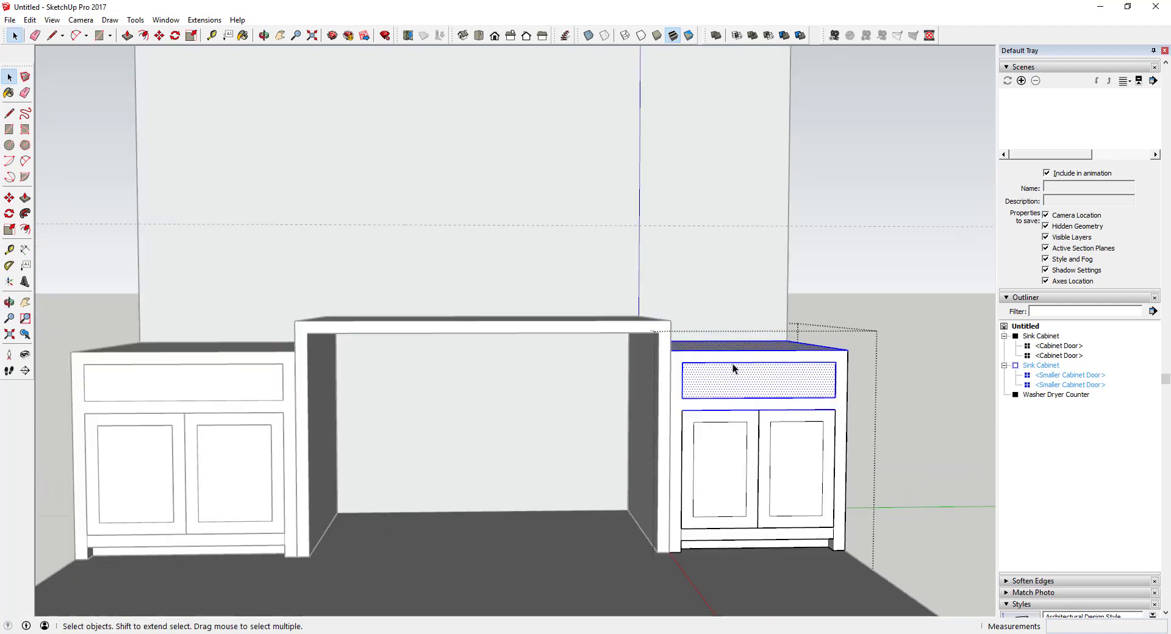
{"action": "key", "text": "m"}
{"action": "middle_click_drag", "start_coordinate": [719, 355], "coordinate": [609, 356]}
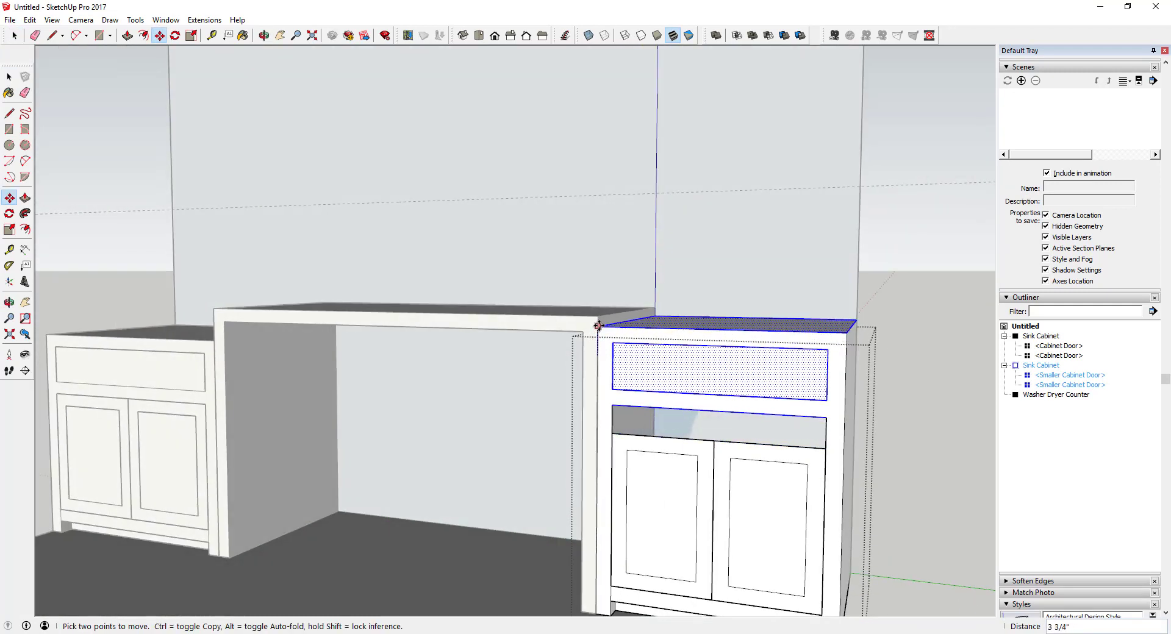
{"action": "key", "text": "space"}
{"action": "middle_click_drag", "start_coordinate": [697, 382], "coordinate": [607, 321]}
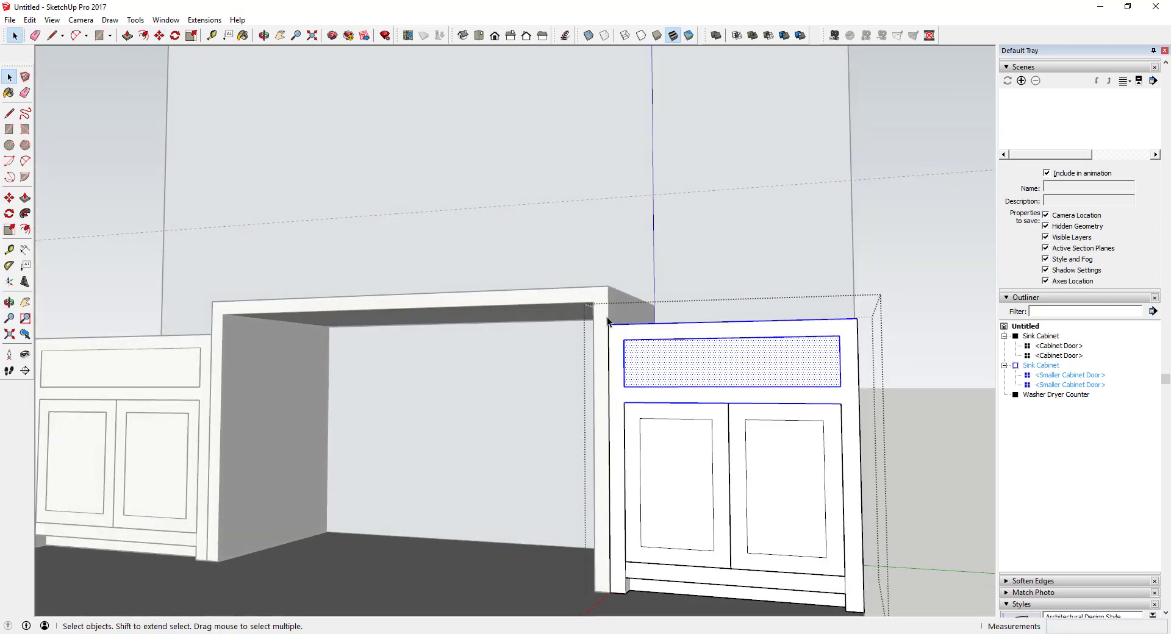
Raise the narrower cabinet's top, drawer panel and rail 5" so the top aligns with the washer dryer counter.
{"action": "left_click_drag", "start_coordinate": [632, 365], "coordinate": [939, 425]}
{"action": "key", "text": "m"}
{"action": "left_click", "coordinate": [609, 324]}
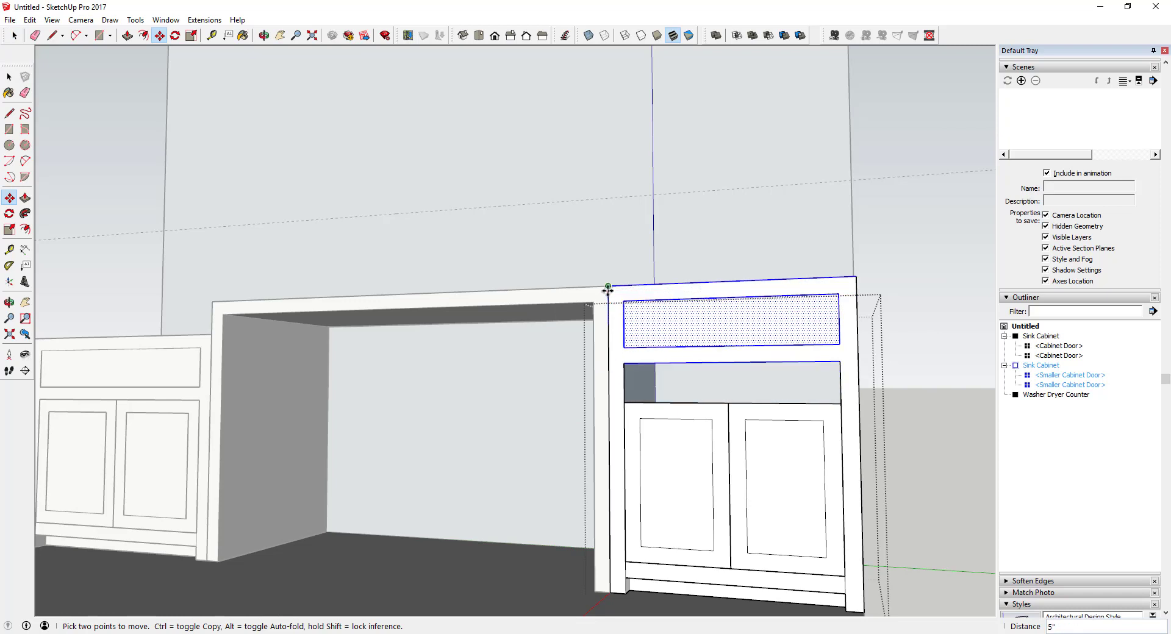
{"action": "left_click", "coordinate": [608, 286]}
{"action": "key", "text": "space"}
Open a smaller door and draw a rectangle from its lower corner up to the drawer panel's bottom edge.
{"action": "left_click", "coordinate": [680, 491]}
{"action": "middle_click_drag", "start_coordinate": [691, 488], "coordinate": [748, 480]}
{"action": "key", "text": "r"}
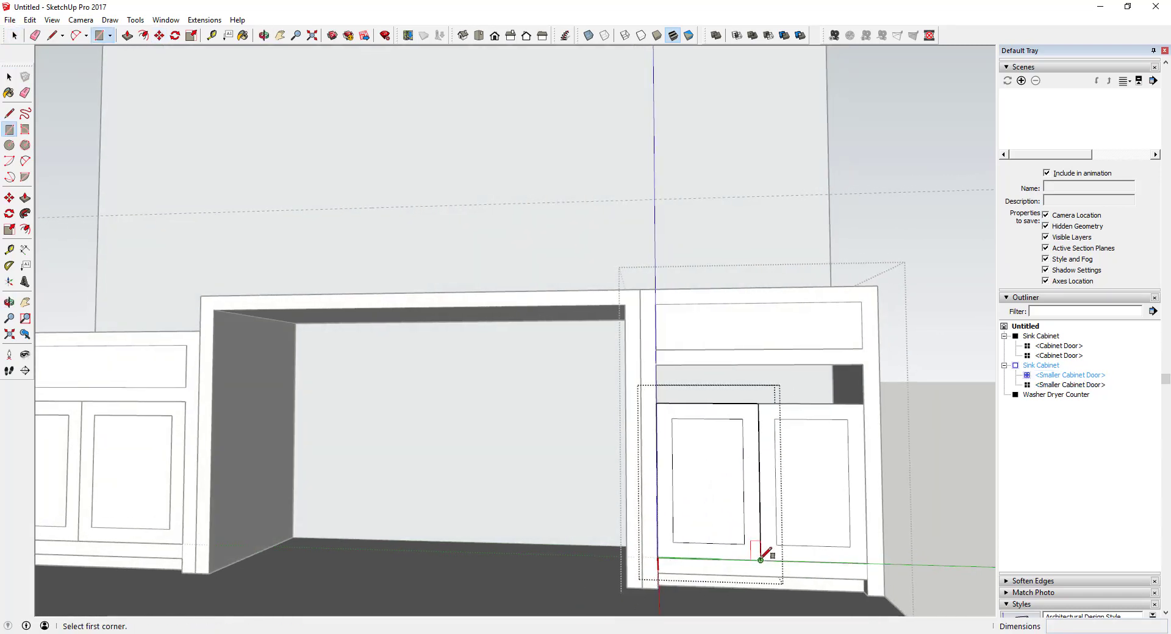
{"action": "left_click", "coordinate": [760, 560]}
{"action": "left_click", "coordinate": [658, 348]}
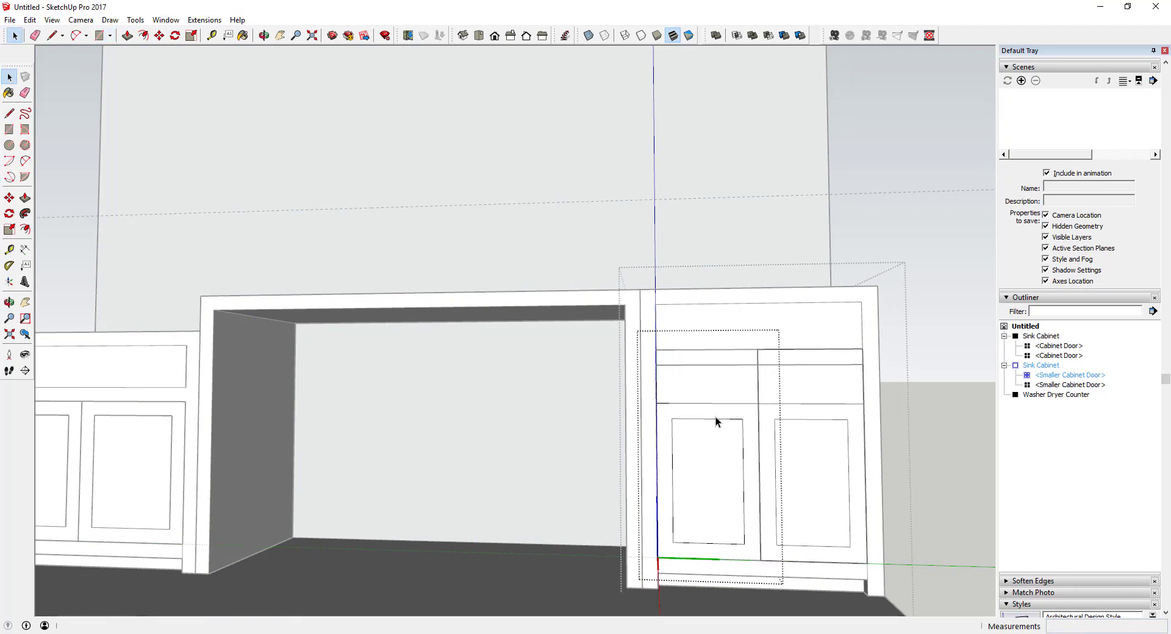
Erase the smaller door's old inset panel outline and its old top edge.
{"action": "key", "text": "e"}
{"action": "left_click", "coordinate": [713, 420]}
{"action": "mouse_move", "coordinate": [728, 449]}
{"action": "left_mouse_down"}
{"action": "mouse_move", "coordinate": [745, 486]}
{"action": "mouse_move", "coordinate": [673, 494]}
{"action": "left_mouse_up"}
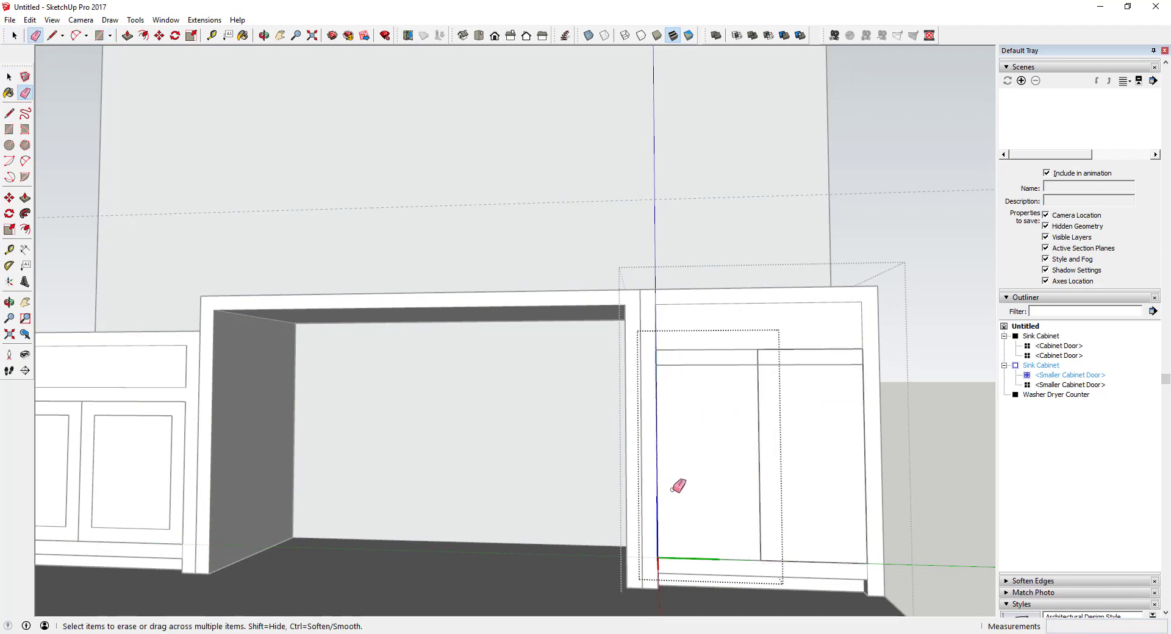
{"action": "key", "text": "space"}
{"action": "key", "text": "e"}
{"action": "mouse_move", "coordinate": [711, 360]}
{"action": "middle_mouse_down"}
{"action": "mouse_move", "coordinate": [705, 459]}
{"action": "mouse_move", "coordinate": [706, 382]}
{"action": "mouse_move", "coordinate": [721, 382]}
{"action": "middle_mouse_up"}
Try to move the rail's lower edge up to the tops of the smaller doors.
{"action": "key", "text": "space"}
{"action": "left_click", "coordinate": [705, 459]}
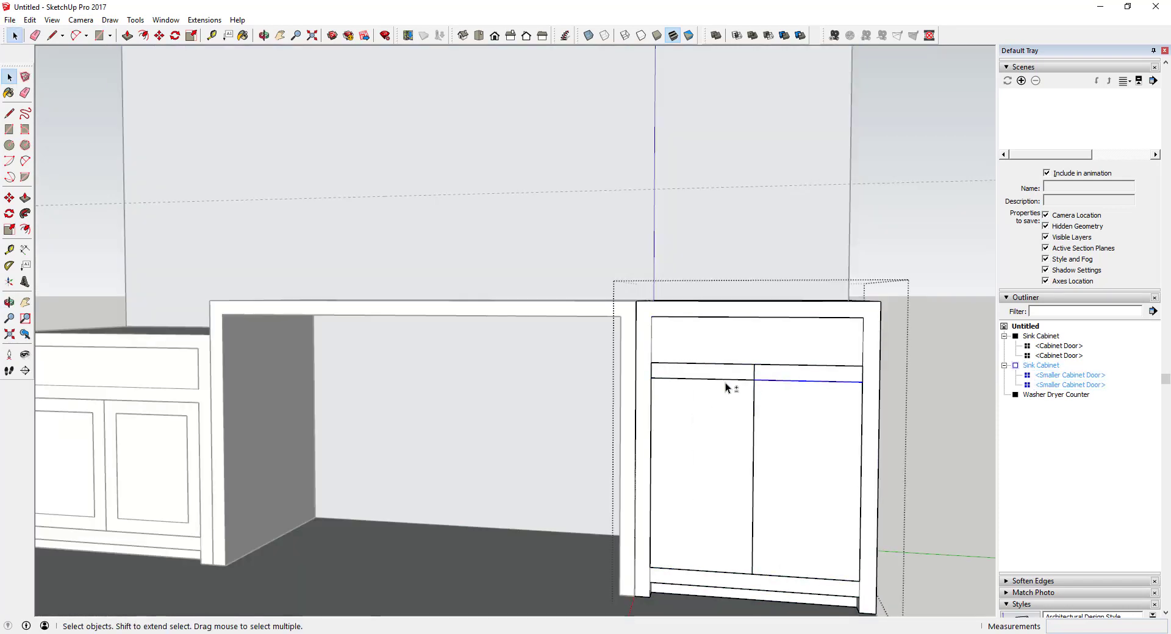
{"action": "key", "text": "m"}
{"action": "left_click_drag", "start_coordinate": [754, 379], "coordinate": [755, 366]}
{"action": "key", "text": "space"}
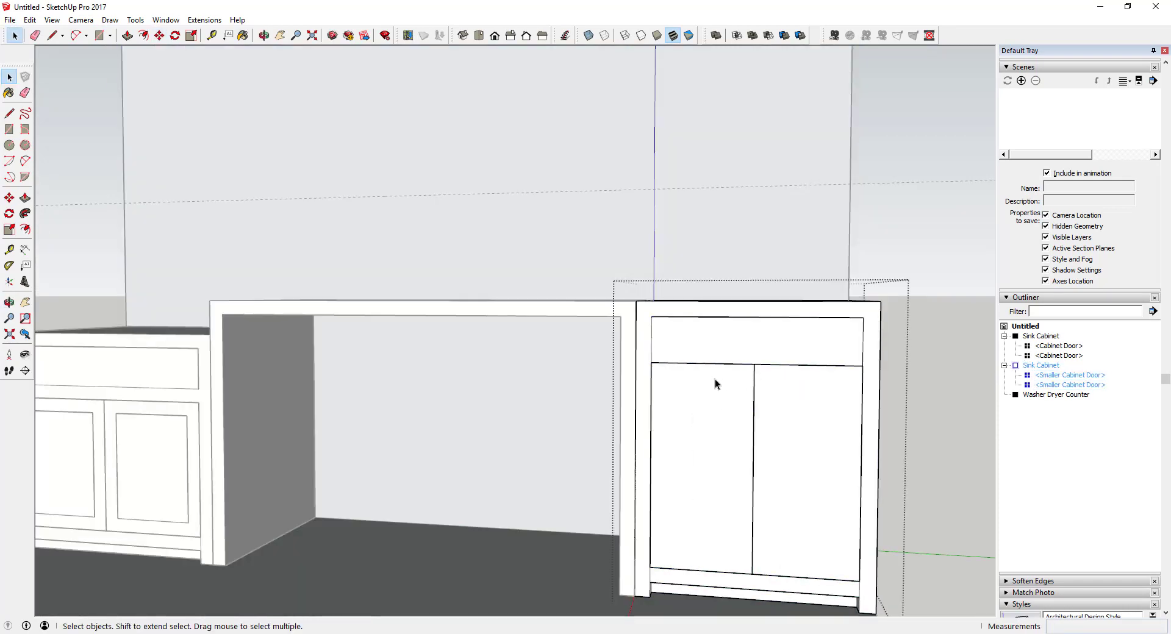
Redraw the smaller door's face up to the rail's lower edge and erase the excess door geometry above it.
{"action": "mouse_move", "coordinate": [733, 394]}
{"action": "middle_mouse_down"}
{"action": "mouse_move", "coordinate": [725, 430]}
{"action": "mouse_move", "coordinate": [716, 407]}
{"action": "middle_mouse_up"}
{"action": "left_click", "coordinate": [724, 432]}
{"action": "double_click", "coordinate": [720, 421]}
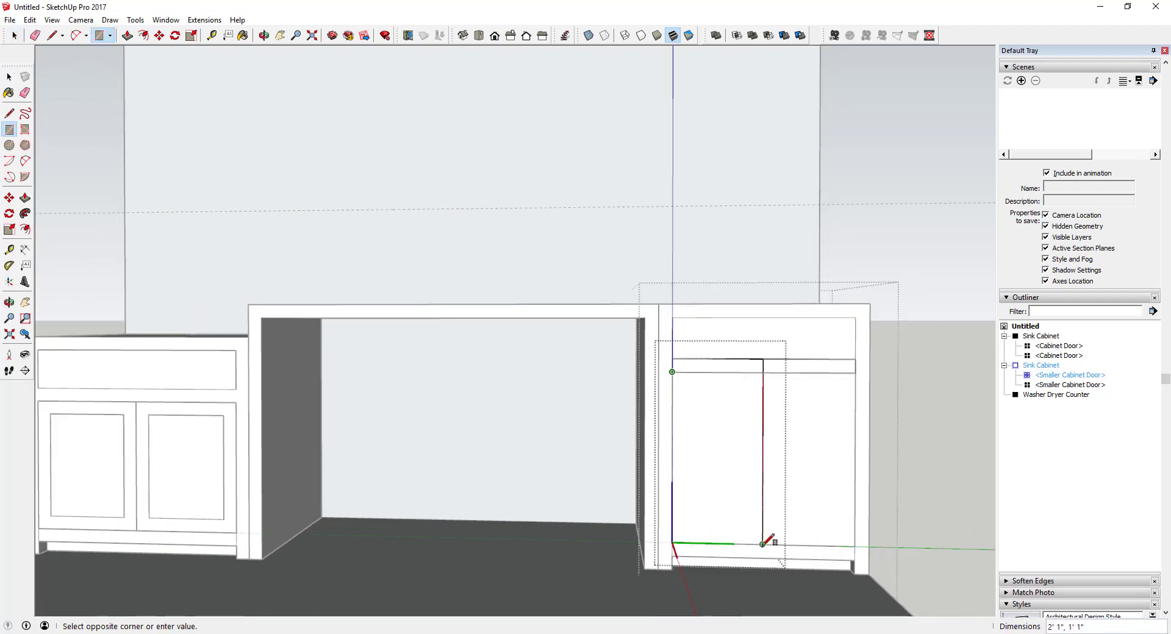
{"action": "key", "text": "e"}
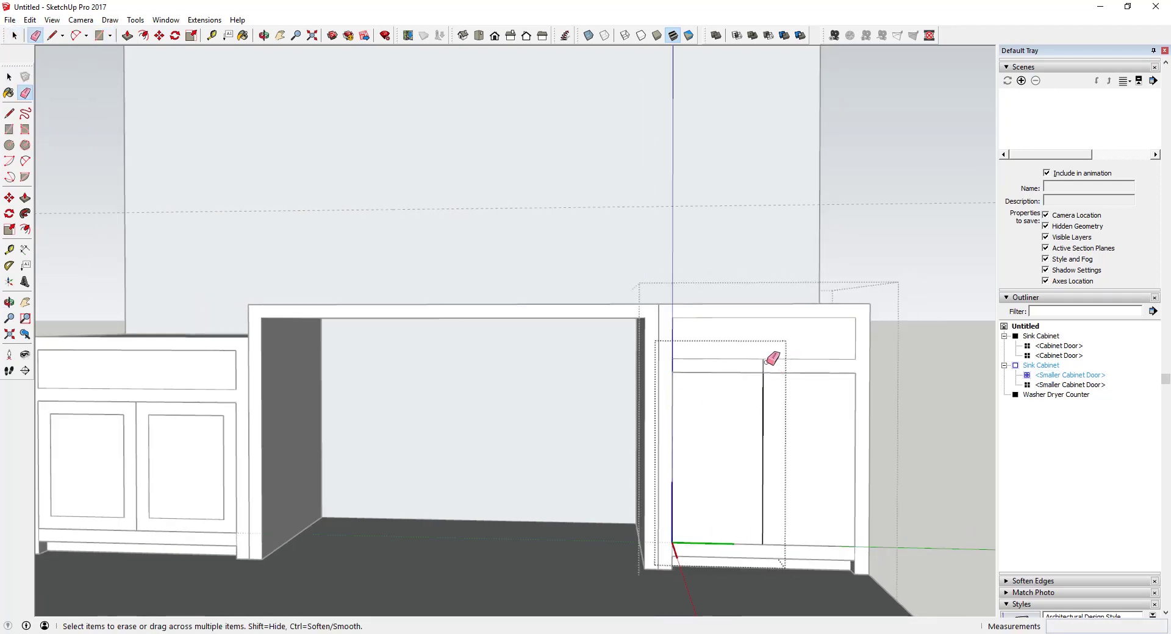
{"action": "key", "text": "space"}
{"action": "key", "text": "e"}
{"action": "key", "text": "space"}
{"action": "double_click", "coordinate": [800, 410]}
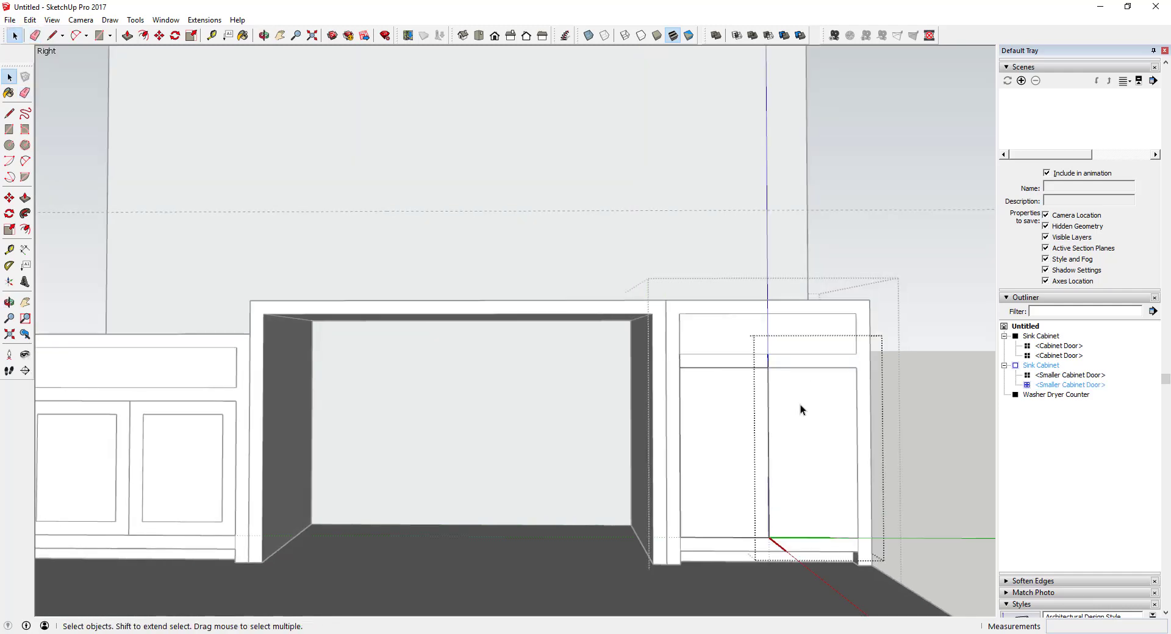
{"action": "key", "text": "e"}
{"action": "key", "text": "space"}
Offset the smaller door's outline inward to create a new inset panel outline.
{"action": "double_click", "coordinate": [762, 421]}
{"action": "middle_click_drag", "start_coordinate": [762, 421], "coordinate": [772, 430]}
{"action": "key", "text": "f"}
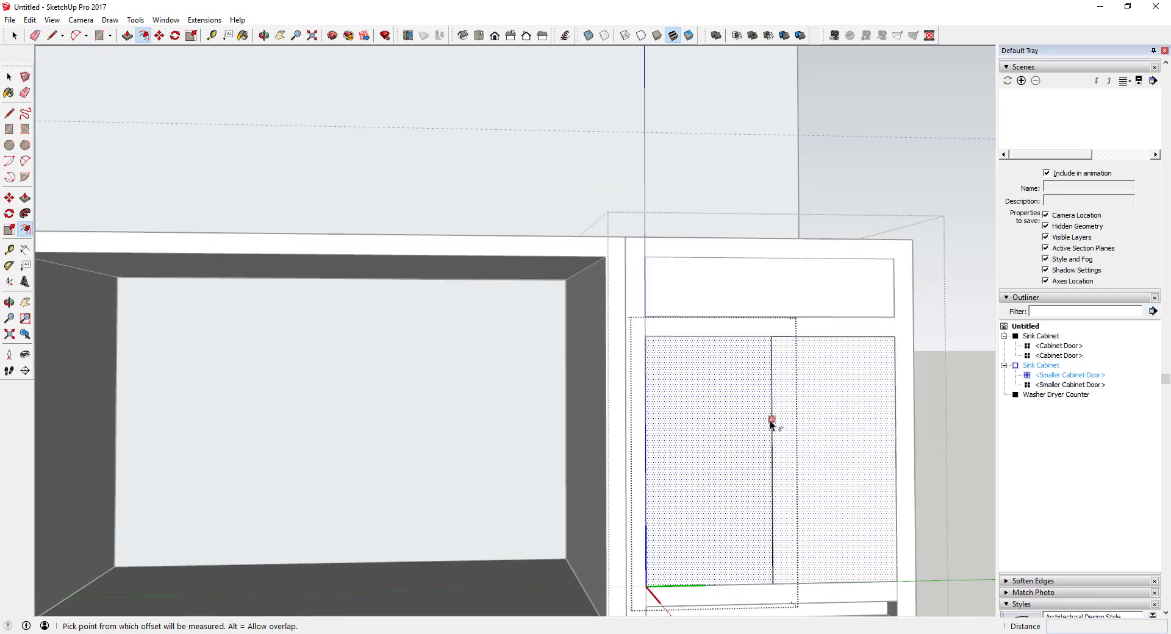
{"action": "left_click", "coordinate": [769, 419]}
{"action": "left_click", "coordinate": [753, 422]}
{"action": "key", "text": "space"}
{"action": "middle_click_drag", "start_coordinate": [752, 422], "coordinate": [789, 433]}
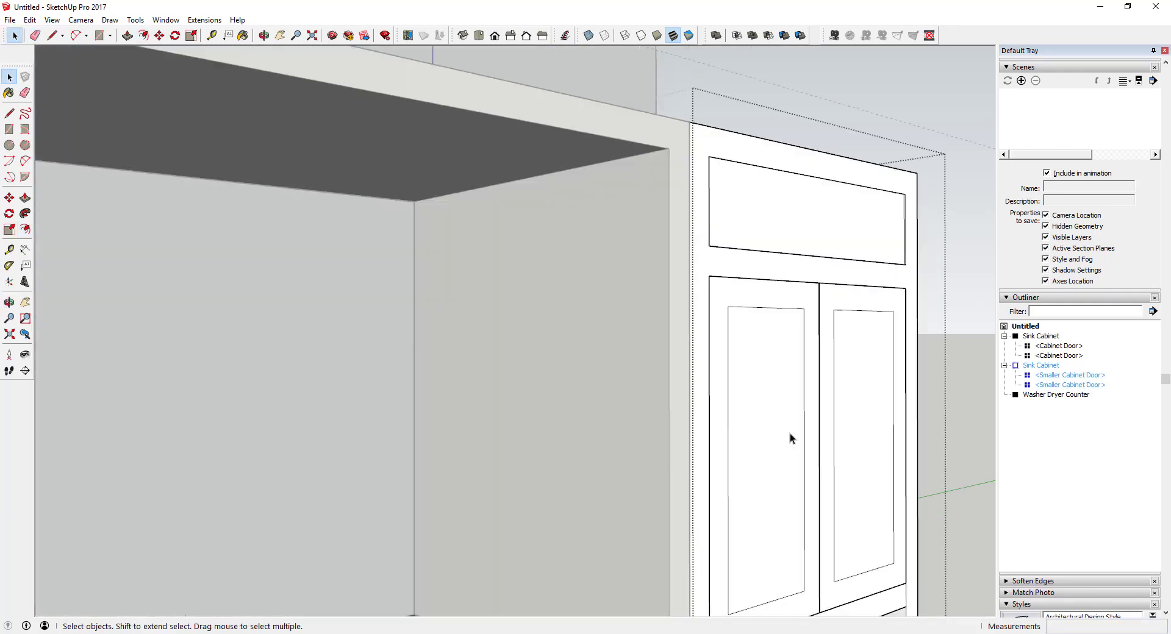
Push the smaller door's inner panel in 1/8" and close the door and cabinet groups.
{"action": "double_click", "coordinate": [778, 444]}
{"action": "scroll", "coordinate": [775, 448], "scroll_direction": "up", "scroll_amount": 2}
{"action": "key", "text": "p"}
{"action": "left_click", "coordinate": [780, 455]}
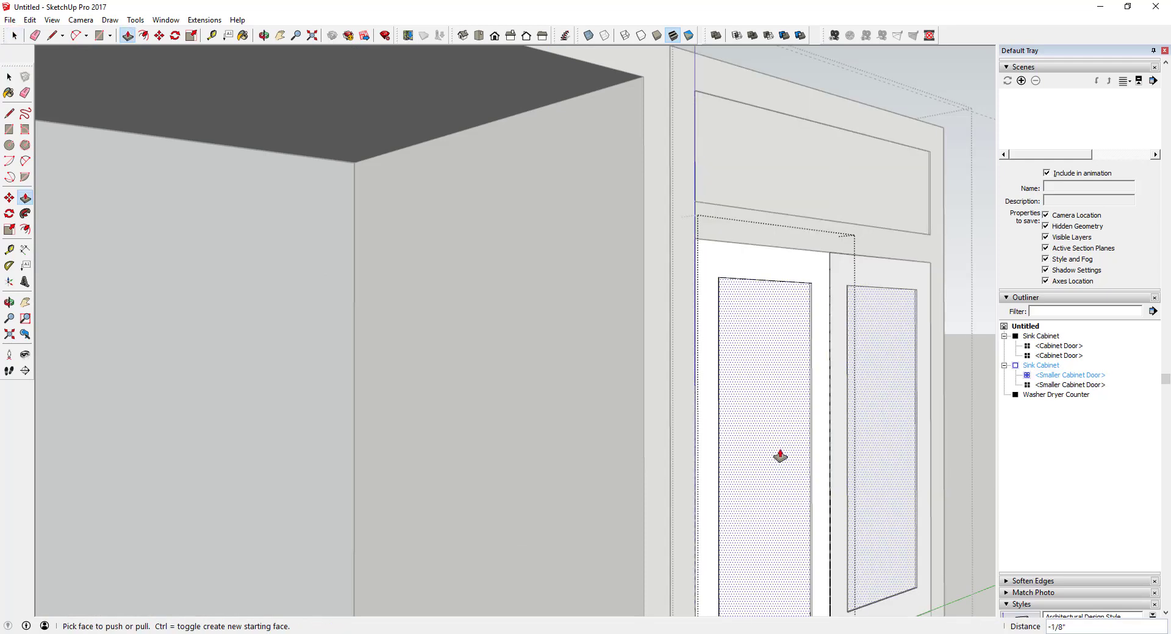
{"action": "key", "text": "space"}
{"action": "scroll", "coordinate": [865, 386], "scroll_direction": "down", "scroll_amount": 6}
{"action": "key", "text": "Escape"}
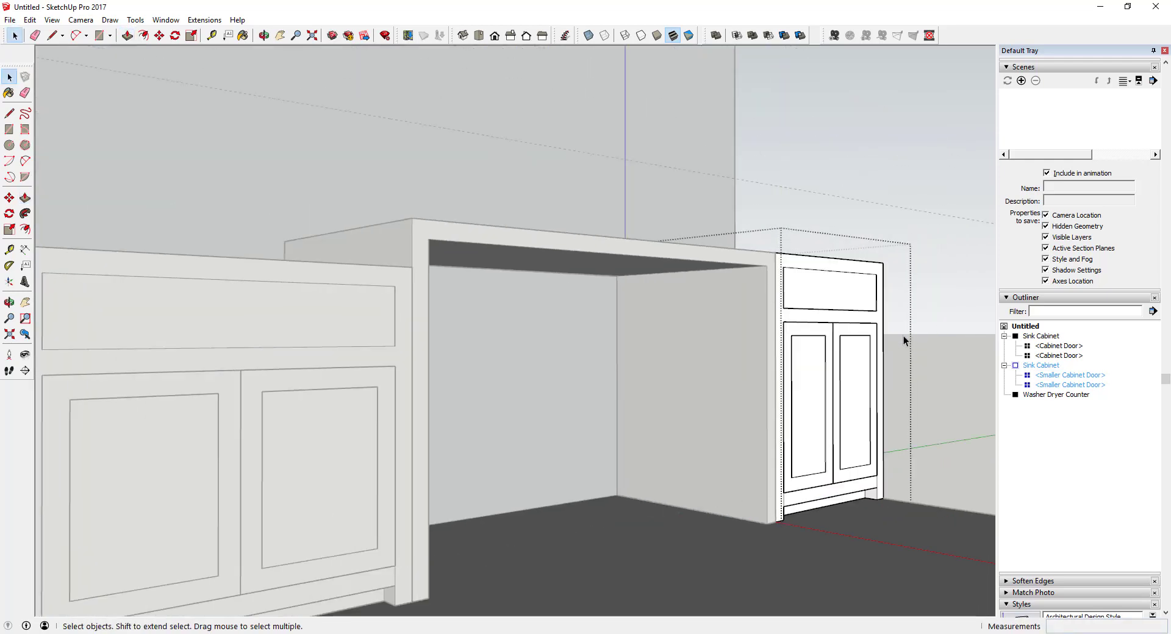
{"action": "key", "text": "Escape"}
Try to place a vertical guide from the washer dryer counter's rear corner up to the horizontal guide.
{"action": "scroll", "coordinate": [704, 364], "scroll_direction": "down", "scroll_amount": 5}
{"action": "middle_click_drag", "start_coordinate": [705, 365], "coordinate": [710, 378]}
{"action": "left_click_drag", "start_coordinate": [555, 303], "coordinate": [647, 308]}
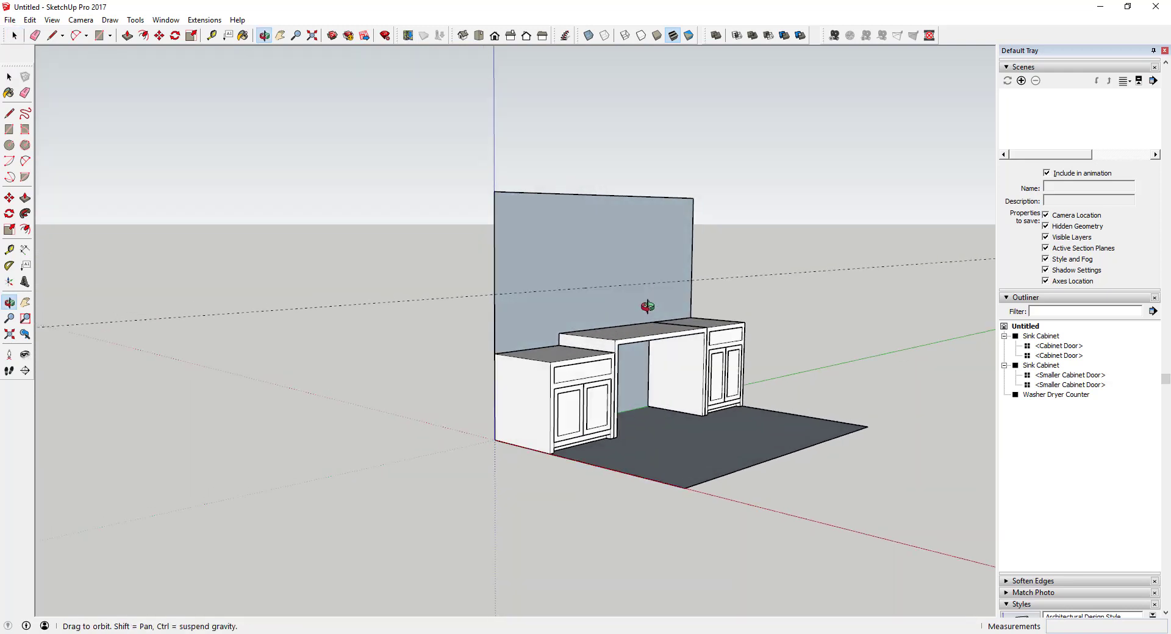
{"action": "key", "text": "l"}
{"action": "key", "text": "t"}
{"action": "left_click", "coordinate": [562, 339]}
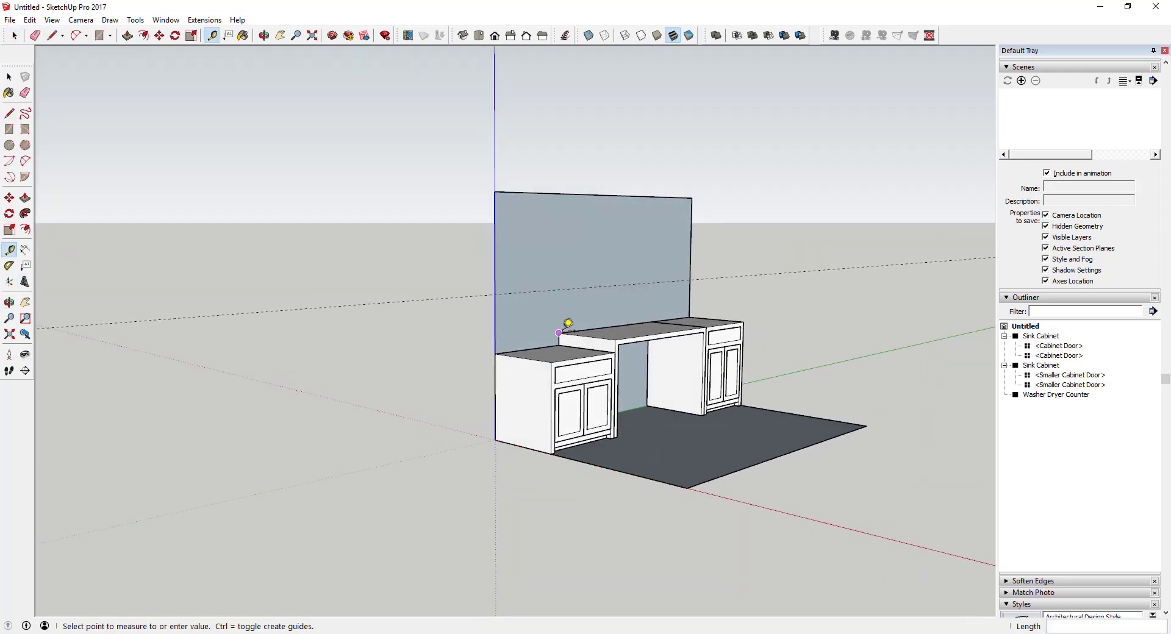
{"action": "scroll", "coordinate": [561, 271], "scroll_direction": "up", "scroll_amount": 4}
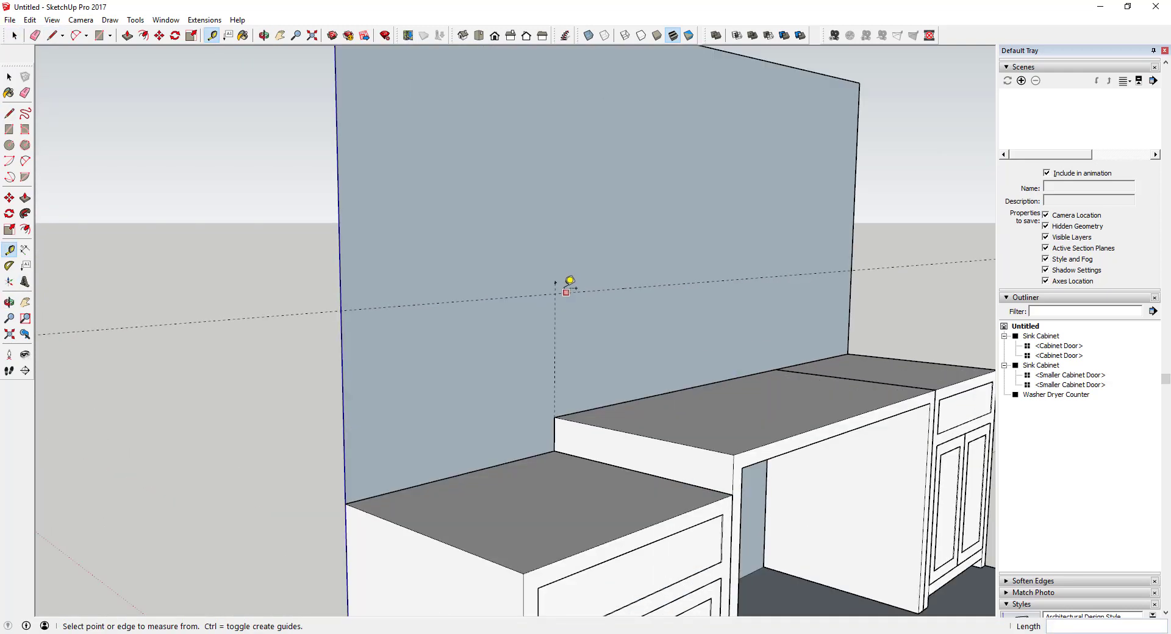
{"action": "key", "text": "l"}
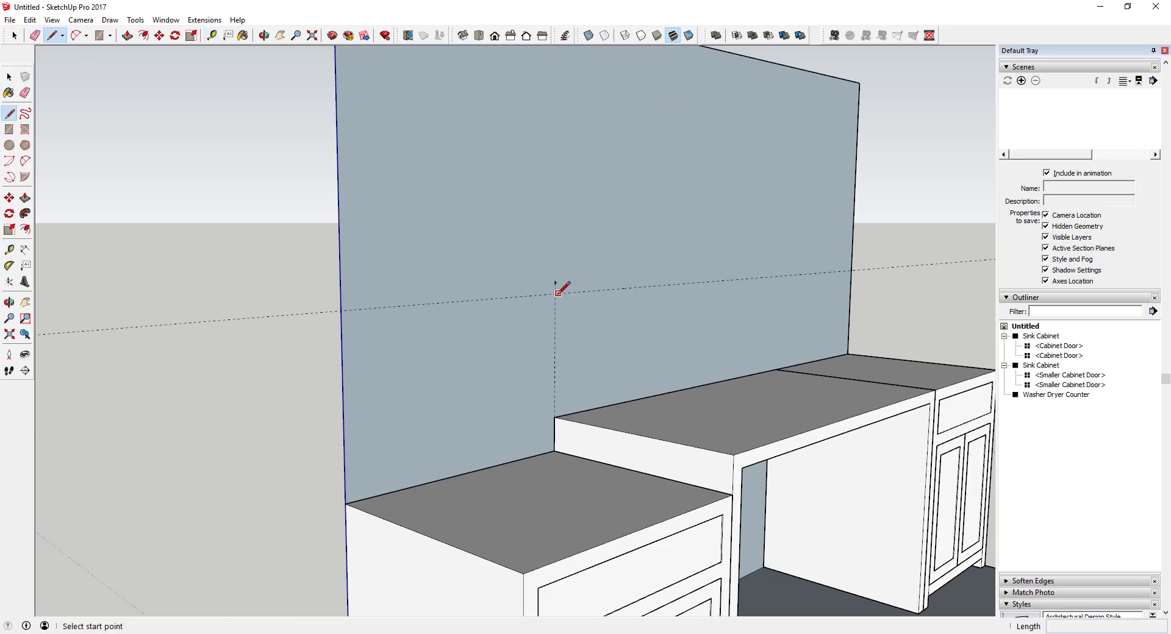
{"action": "scroll", "coordinate": [557, 290], "scroll_direction": "up", "scroll_amount": 3}
{"action": "middle_click_drag", "start_coordinate": [557, 288], "coordinate": [588, 392]}
{"action": "scroll", "coordinate": [588, 392], "scroll_direction": "down", "scroll_amount": 3}
Place a vertical guide 3' from the wall's side edge, through the washer dryer counter's rear corner.
{"action": "key", "text": "t"}
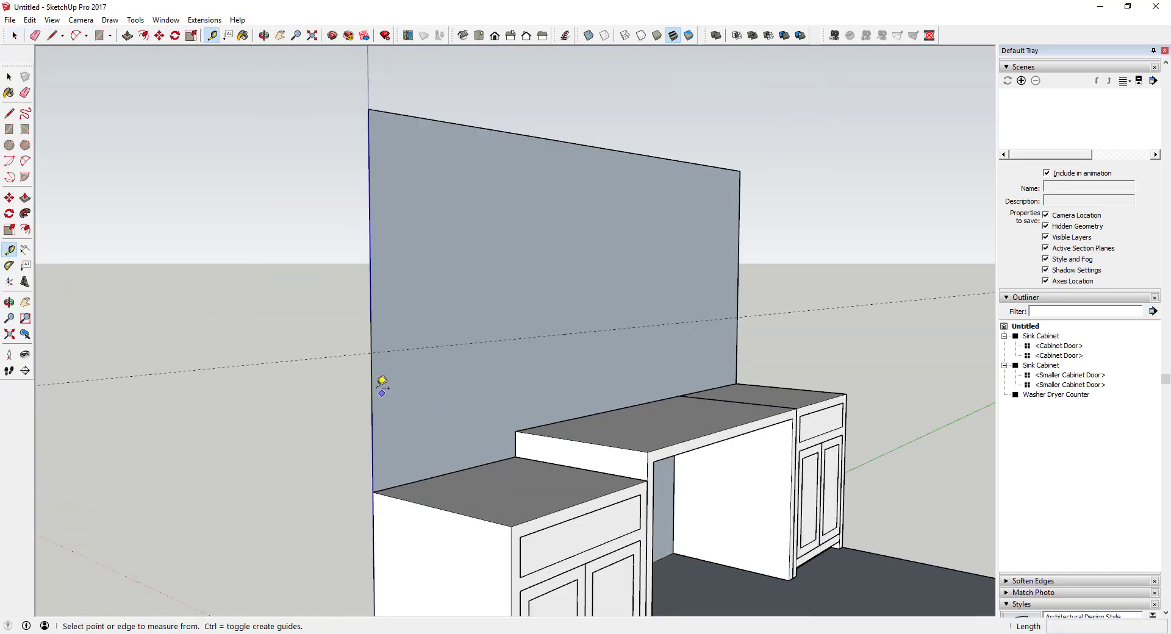
{"action": "left_click", "coordinate": [372, 388]}
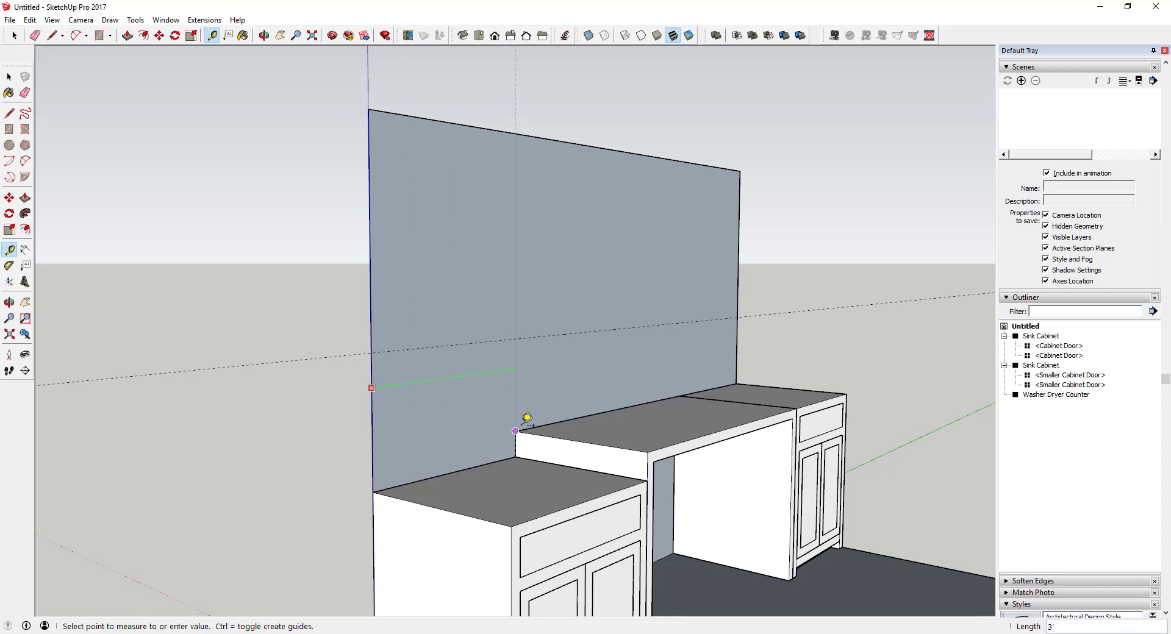
{"action": "key", "text": "space"}
{"action": "scroll", "coordinate": [519, 347], "scroll_direction": "up", "scroll_amount": 1}
Draw an 18" line out from the wall at the guides' intersection, then up to wall height and back to the wall's top edge.
{"action": "key", "text": "l"}
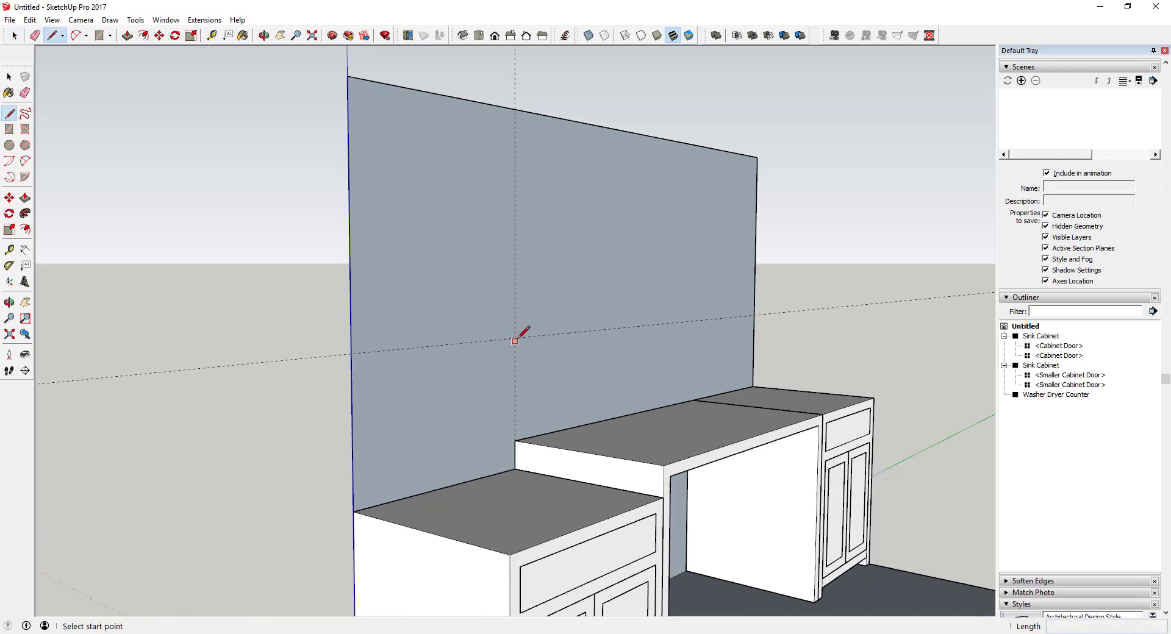
{"action": "left_click", "coordinate": [515, 337]}
{"action": "middle_click_drag", "start_coordinate": [518, 335], "coordinate": [631, 339]}
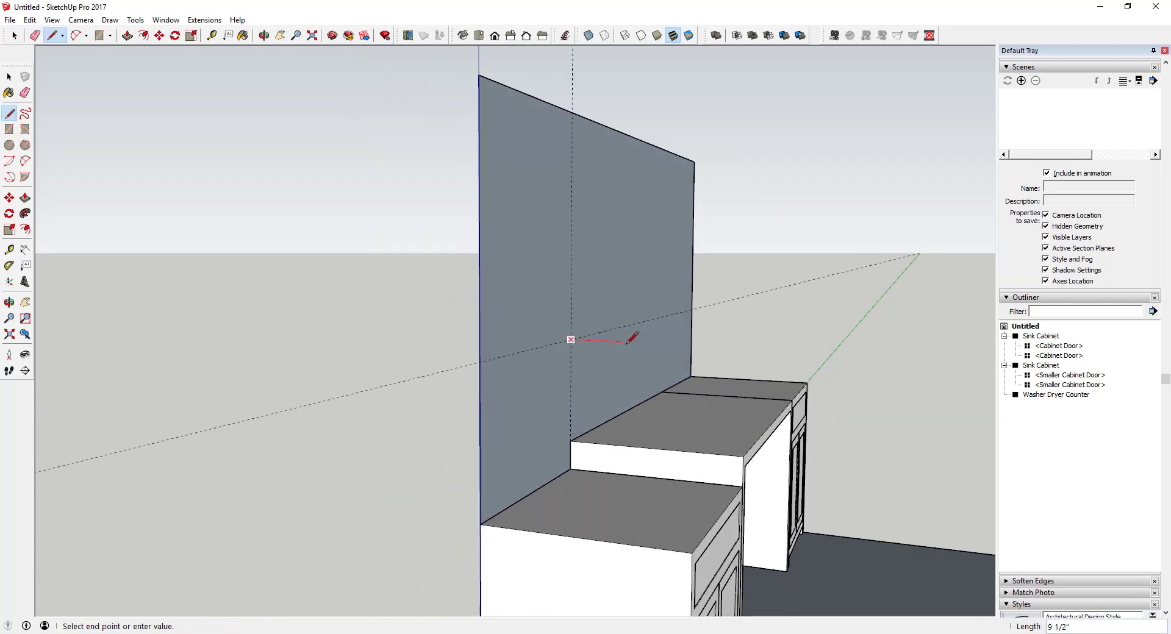
{"action": "type", "text": "18"}
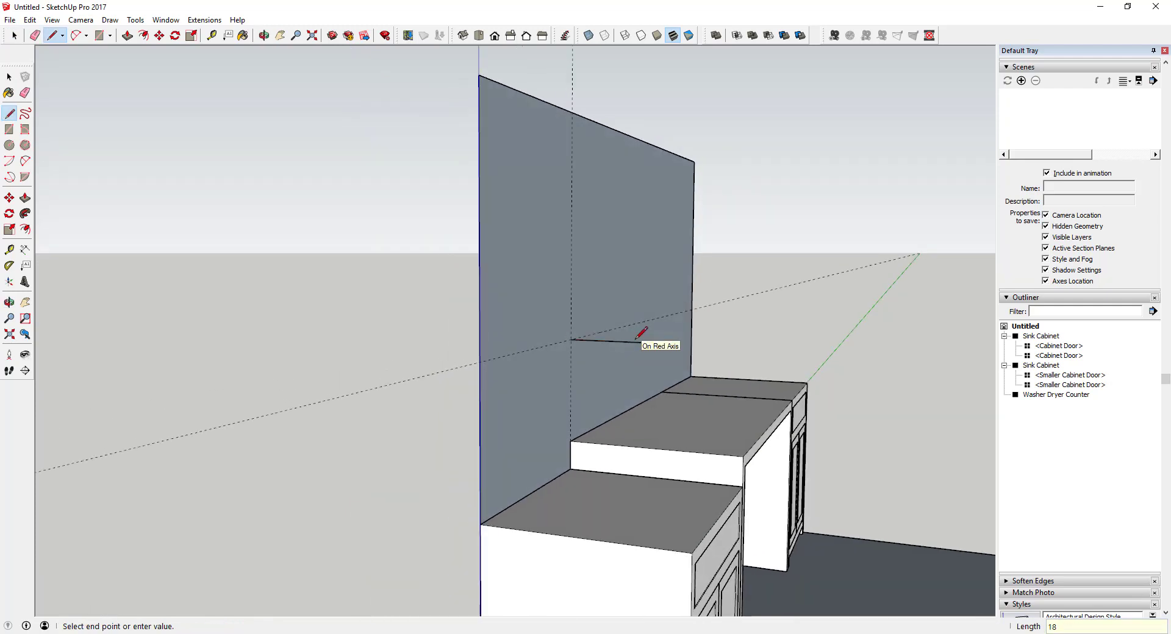
{"action": "key", "text": "Return"}
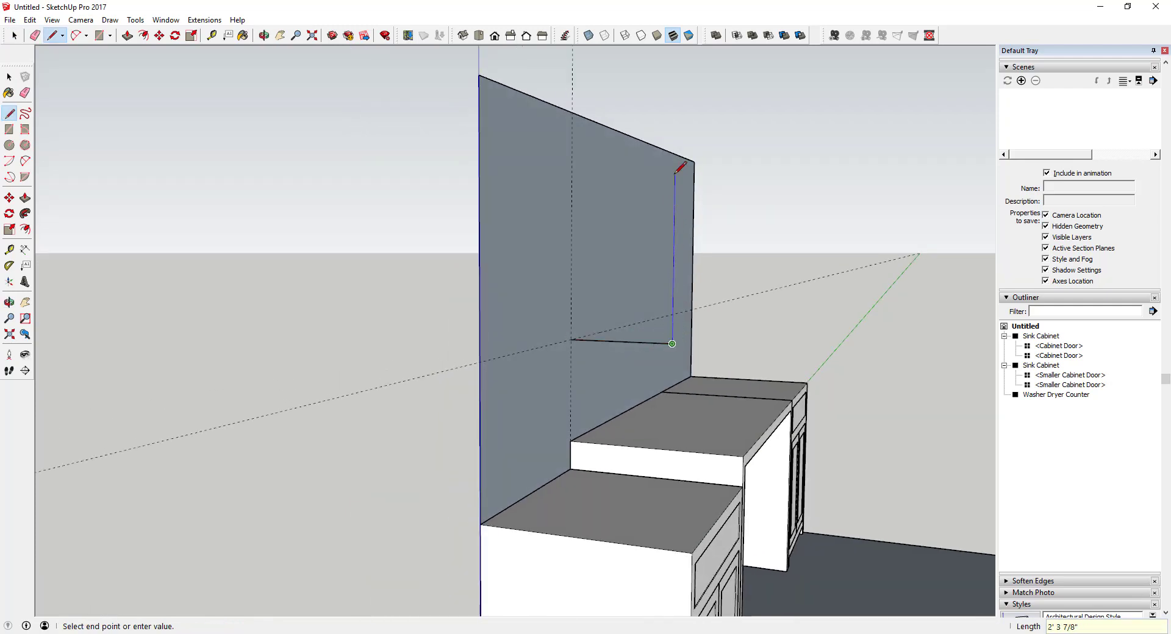
{"action": "key", "text": "shift"}
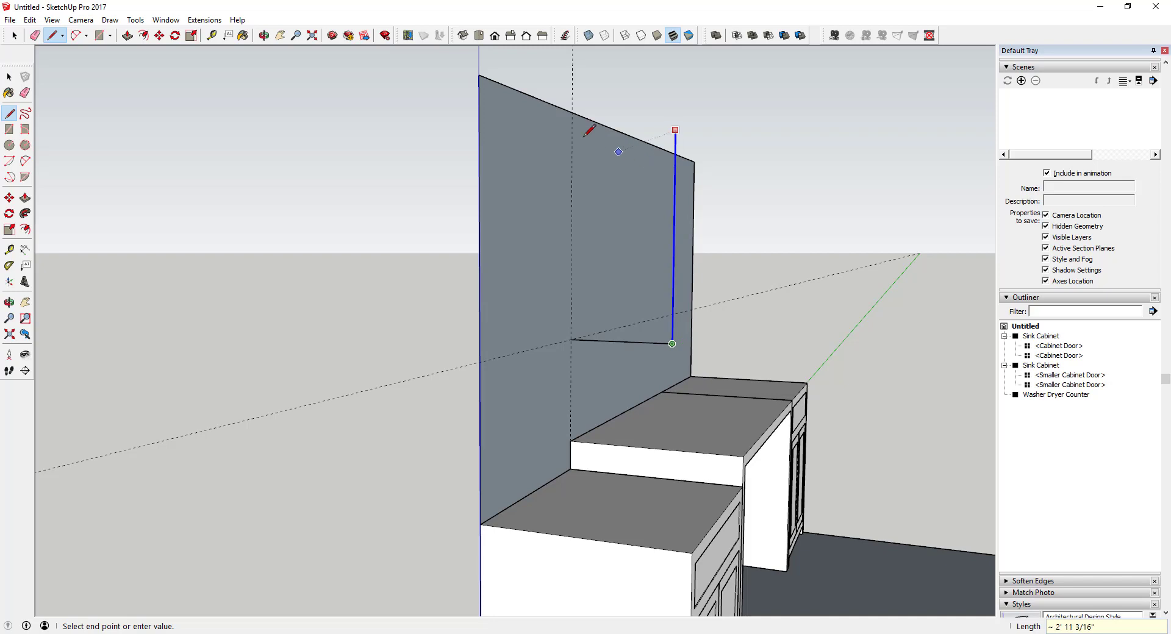
{"action": "left_click", "coordinate": [480, 76]}
{"action": "left_click", "coordinate": [573, 112]}
{"action": "key", "text": "space"}
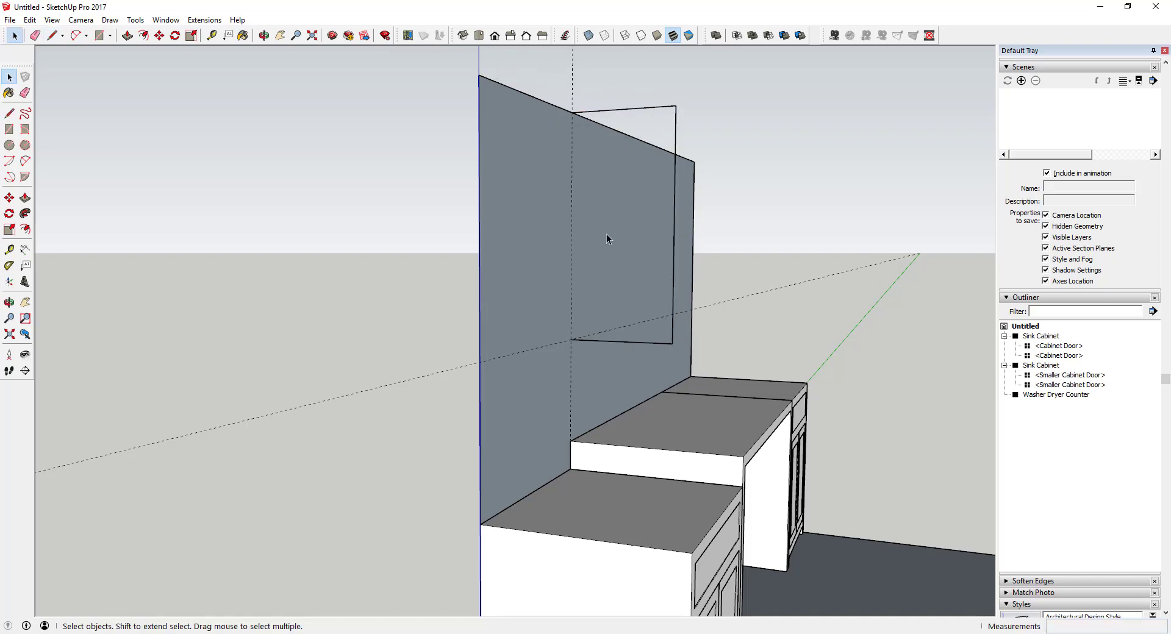
Complete the upper cabinet's side profile as a face with a rectangle between its opposite corners.
{"action": "key", "text": "r"}
{"action": "left_click", "coordinate": [573, 111]}
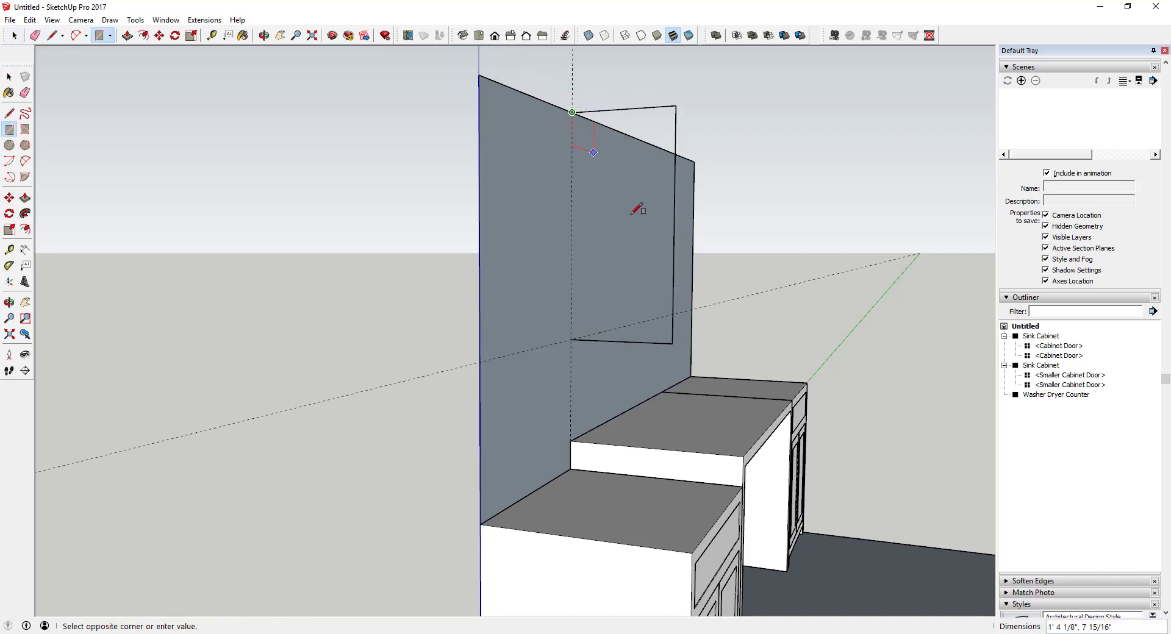
{"action": "left_click", "coordinate": [673, 342]}
{"action": "key", "text": "space"}
Extrude the upper cabinet's side profile 3' to the wall's side edge above the sink cabinet.
{"action": "middle_click_drag", "start_coordinate": [692, 283], "coordinate": [578, 213]}
{"action": "key", "text": "p"}
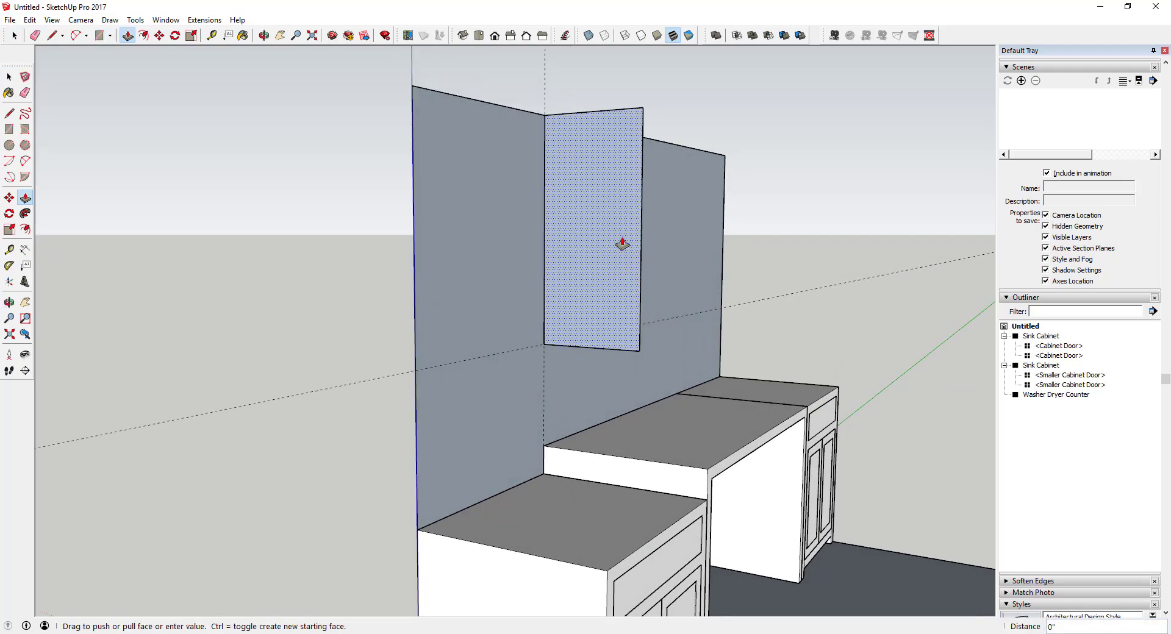
{"action": "left_click", "coordinate": [622, 243]}
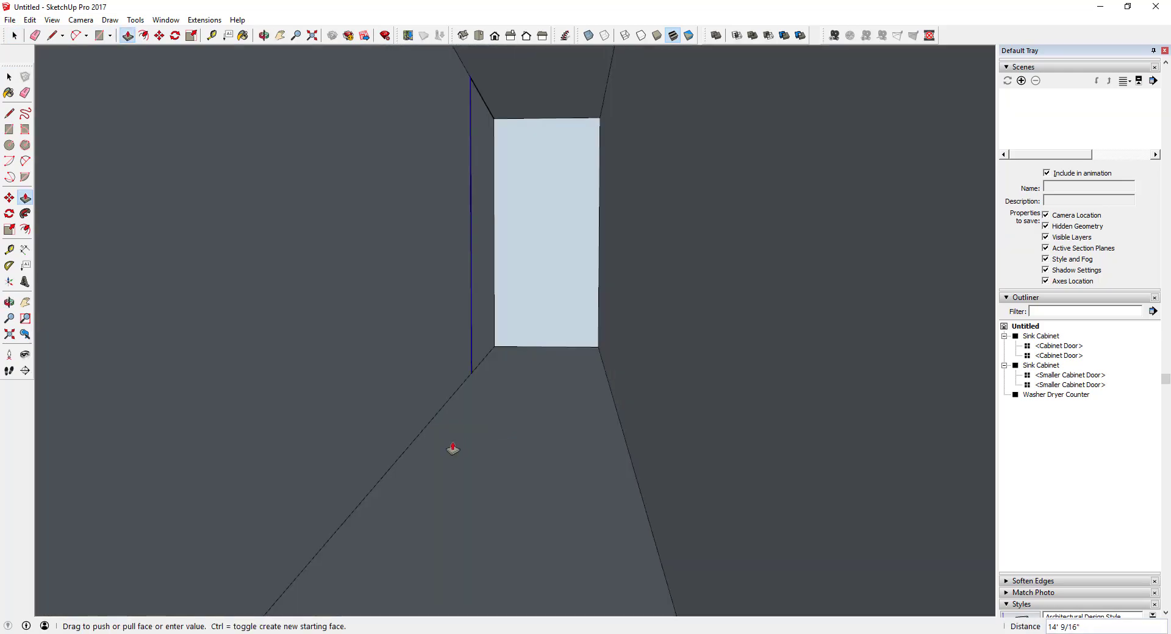
{"action": "scroll", "coordinate": [697, 316], "scroll_direction": "down", "scroll_amount": 5}
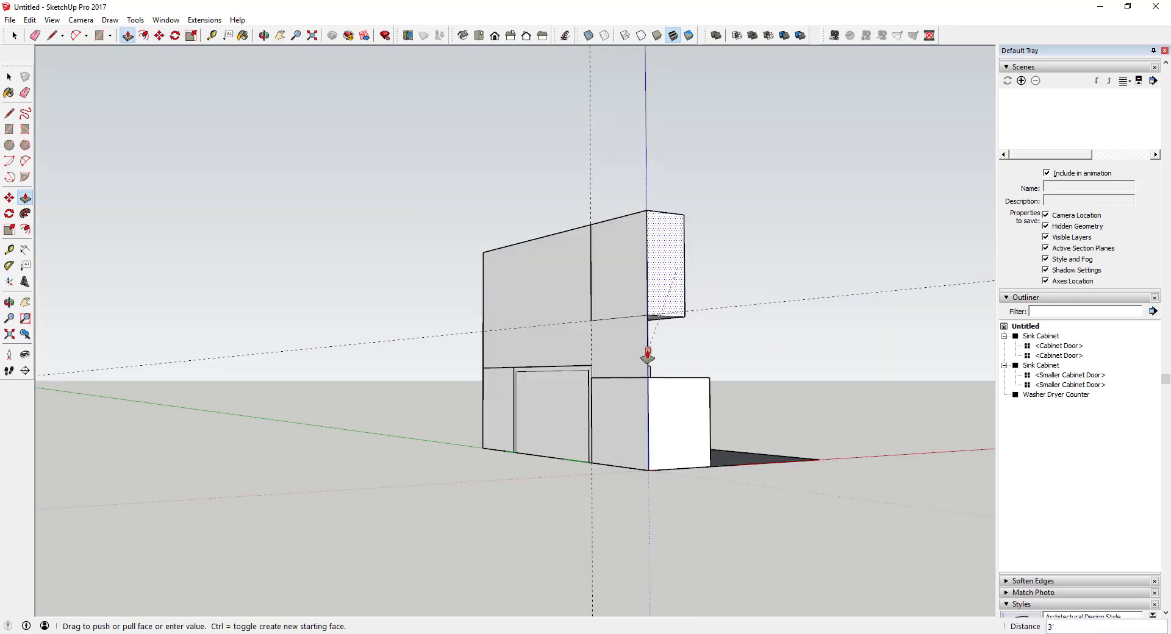
{"action": "left_click", "coordinate": [648, 353]}
{"action": "key", "text": "space"}
{"action": "middle_click_drag", "start_coordinate": [648, 353], "coordinate": [562, 264]}
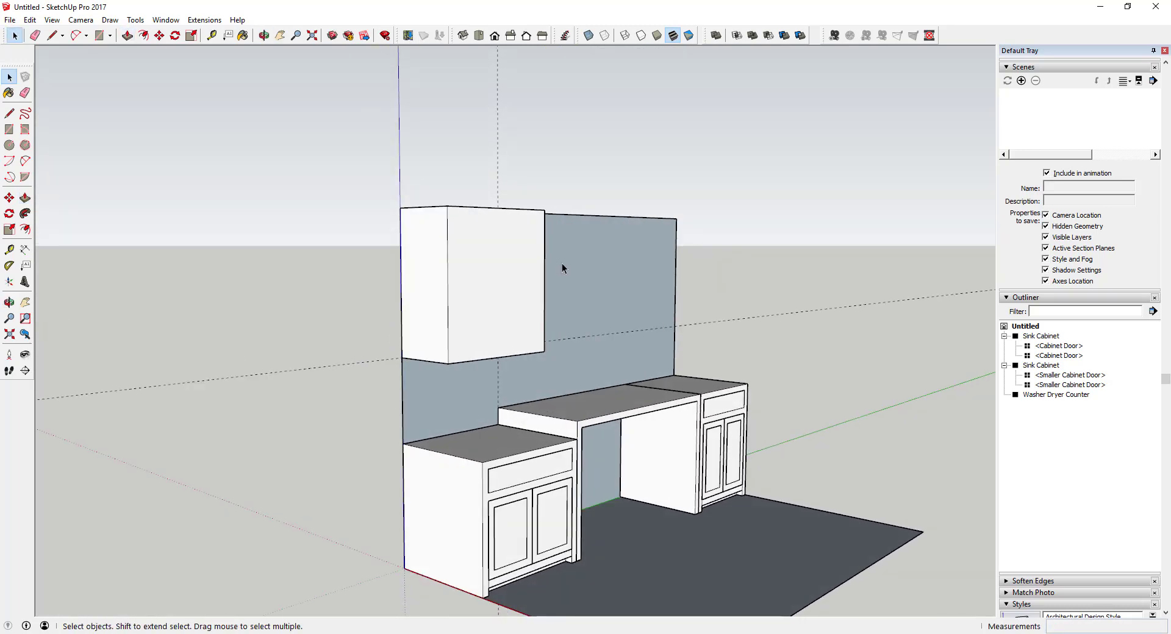
Place a horizontal guide 6" below the top front edge of the upper cabinet.
{"action": "scroll", "coordinate": [482, 268], "scroll_direction": "up", "scroll_amount": 2}
{"action": "left_click", "coordinate": [9, 250]}
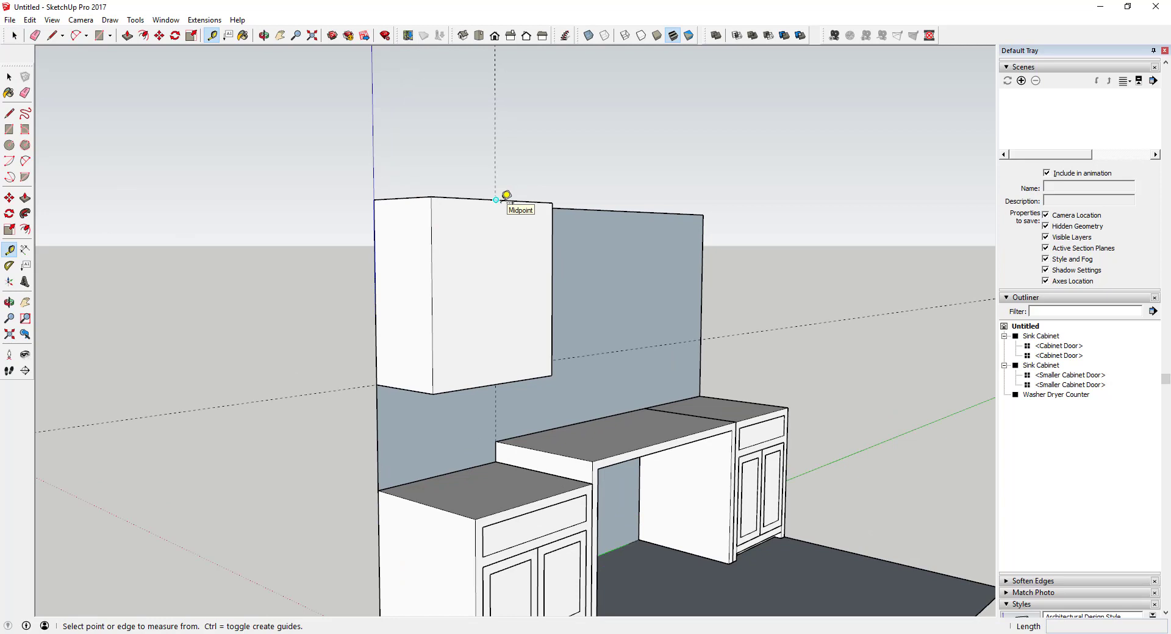
{"action": "left_click", "coordinate": [496, 200]}
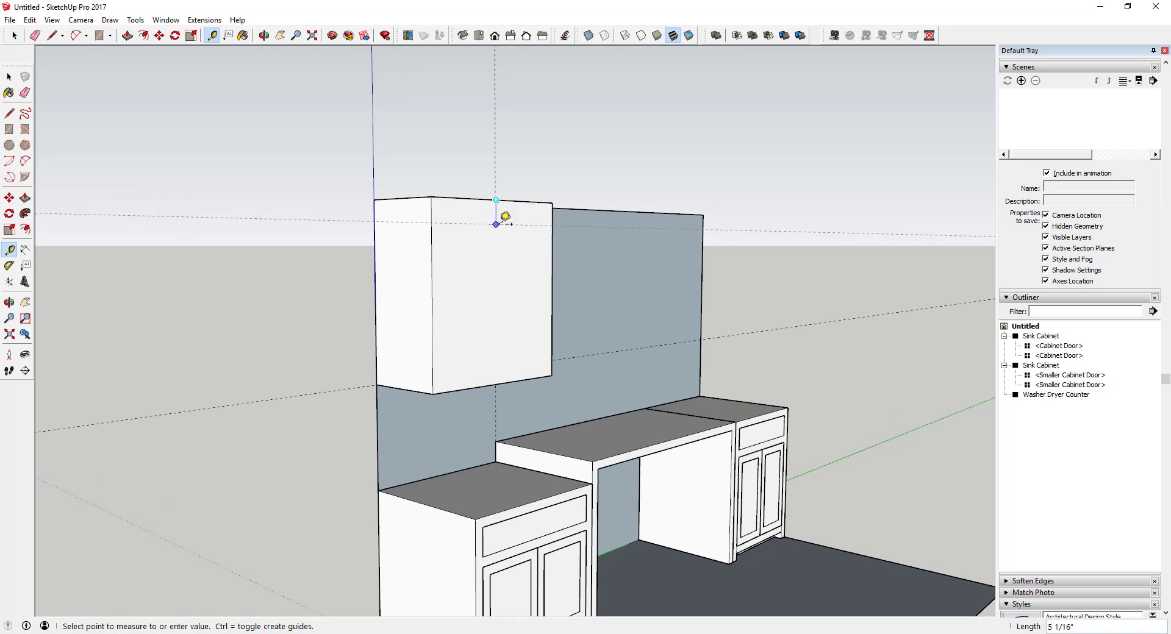
{"action": "type", "text": "6"}
{"action": "key", "text": "Return"}
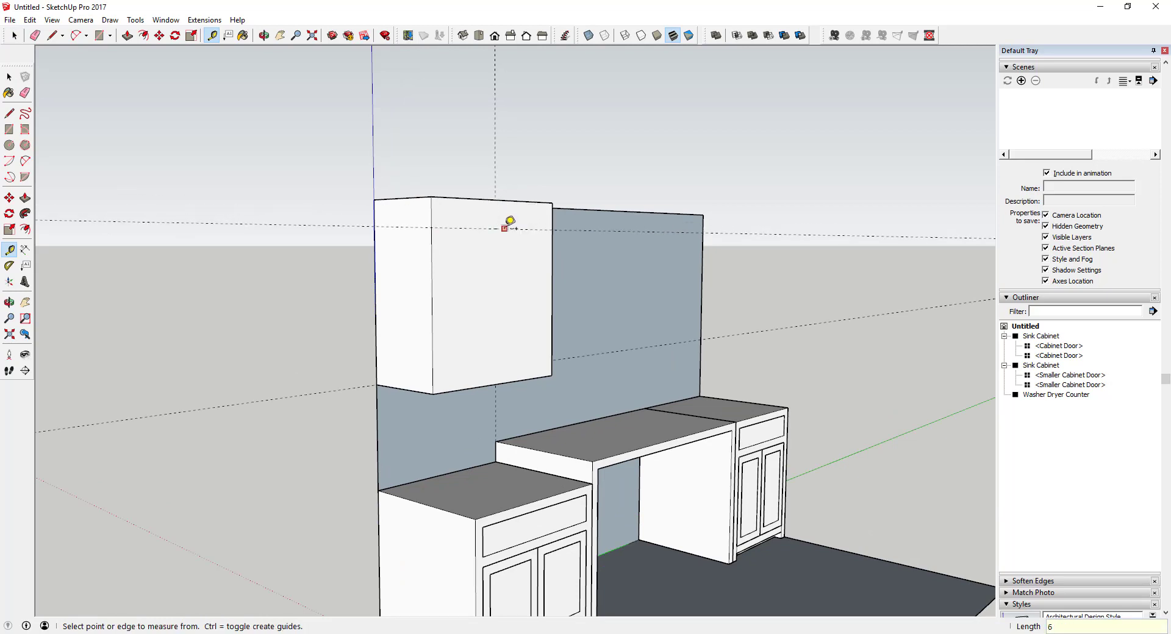
{"action": "mouse_move", "coordinate": [510, 225]}
{"action": "middle_mouse_down"}
{"action": "mouse_move", "coordinate": [481, 229]}
{"action": "mouse_move", "coordinate": [514, 222]}
{"action": "middle_mouse_up"}
{"action": "key", "text": "space"}
{"action": "scroll", "coordinate": [536, 219], "scroll_direction": "up", "scroll_amount": 2}
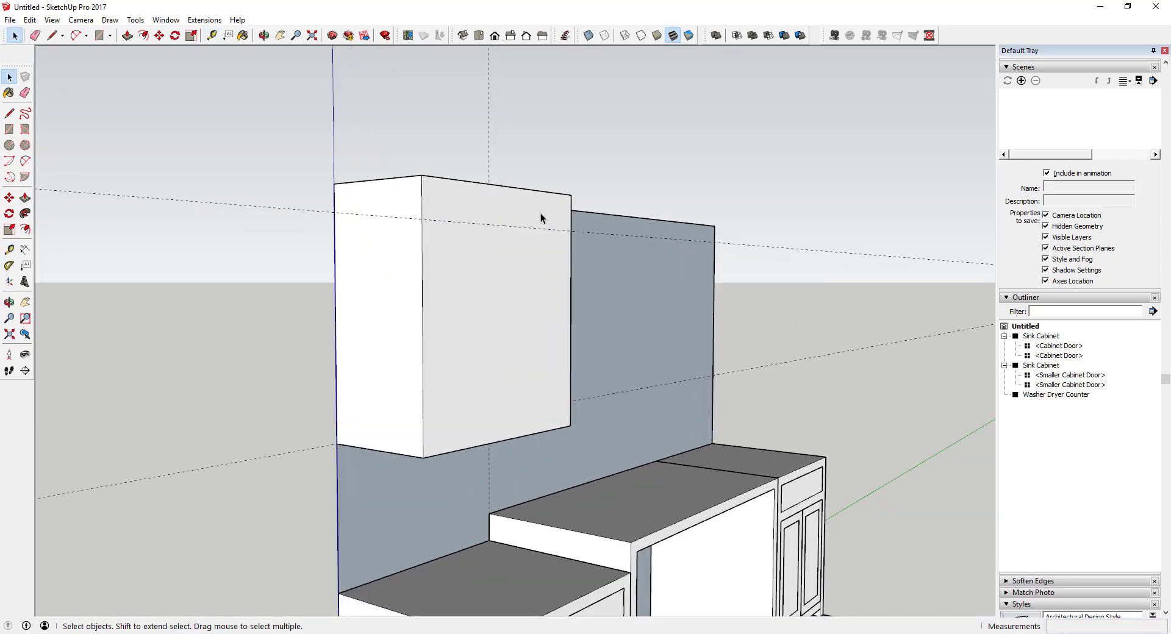
Divide the upper cabinet's front with a rectangle from the guide down to the opposite bottom corner, and delete the guide.
{"action": "key", "text": "r"}
{"action": "left_click", "coordinate": [421, 218]}
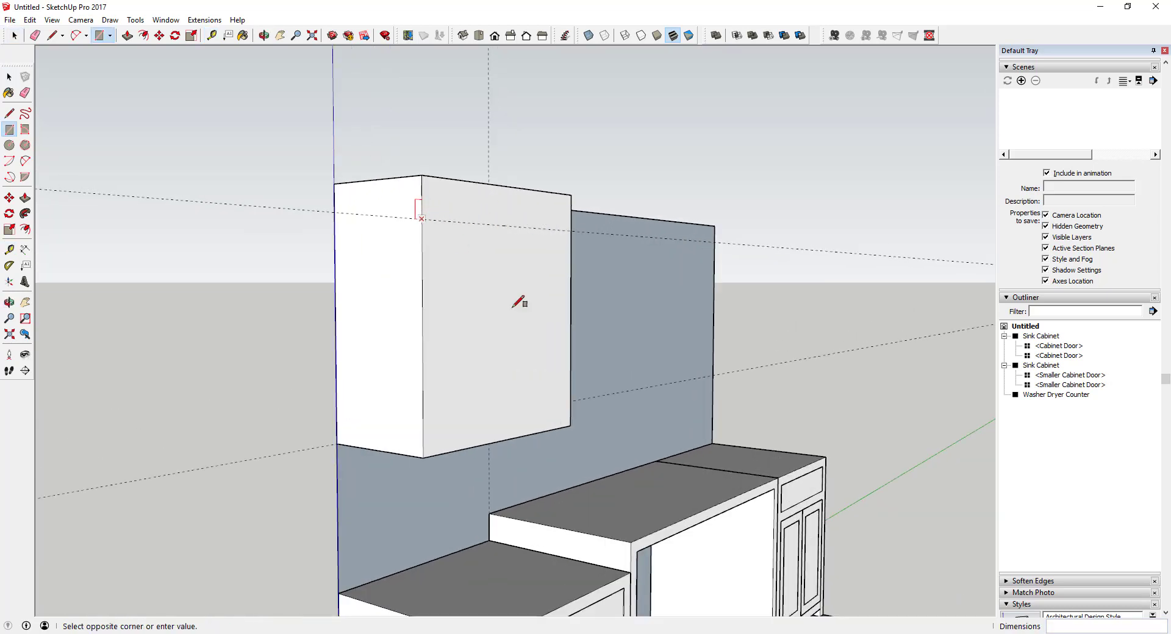
{"action": "left_click", "coordinate": [570, 425]}
{"action": "key", "text": "space"}
{"action": "left_click", "coordinate": [607, 232]}
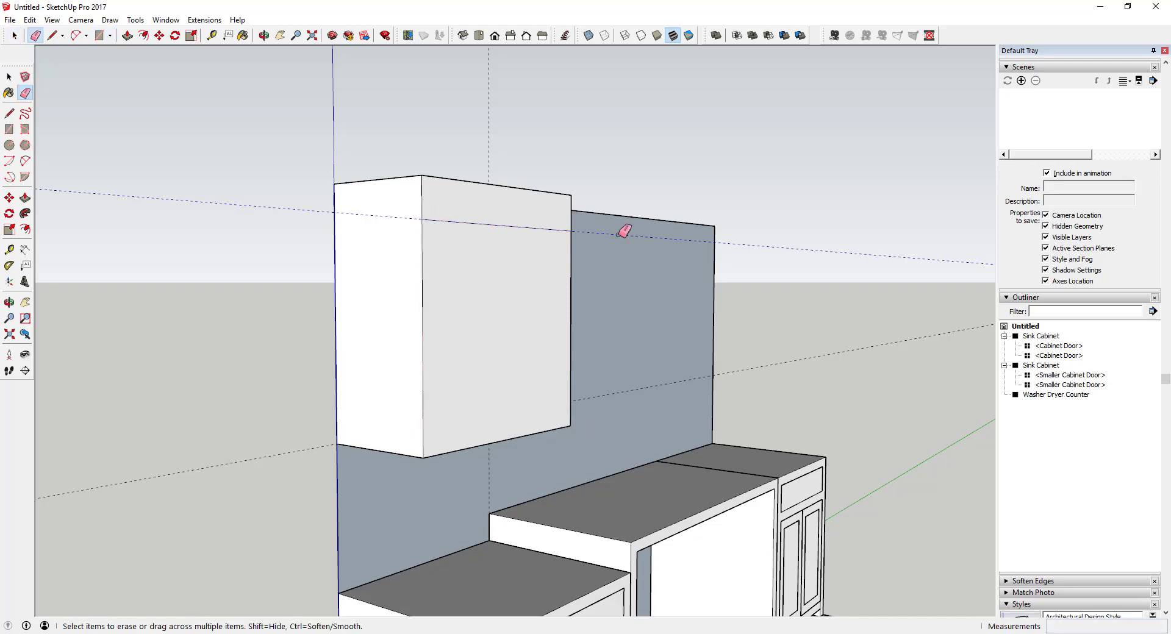
{"action": "key", "text": "Delete"}
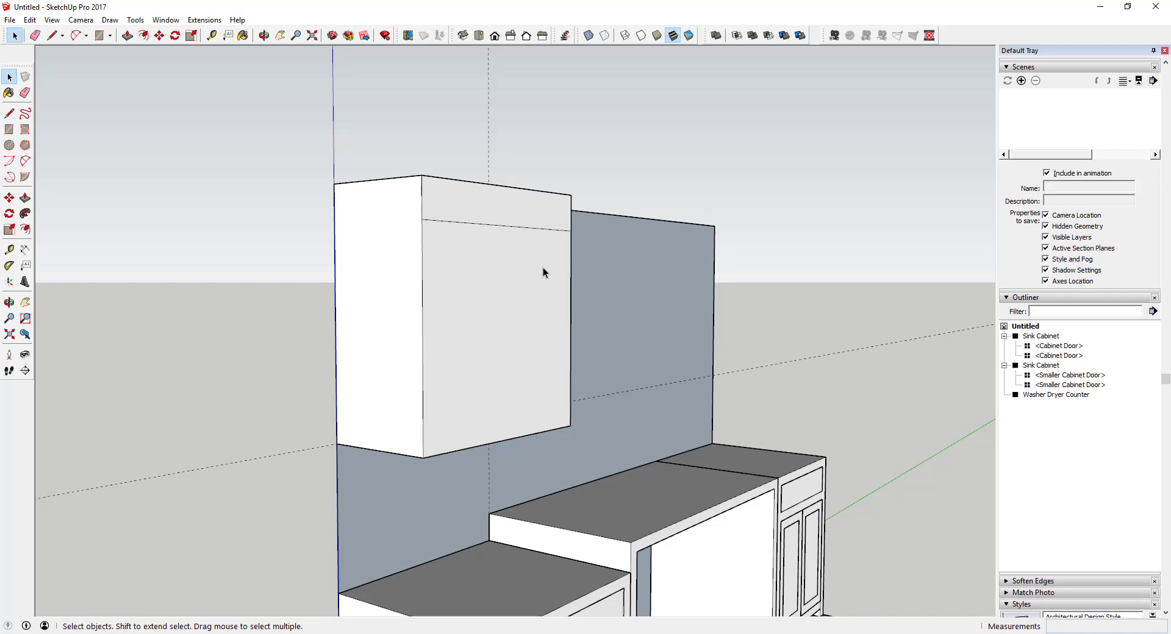
Offset the lower part of the upper cabinet's front face 2" inward.
{"action": "key", "text": "f"}
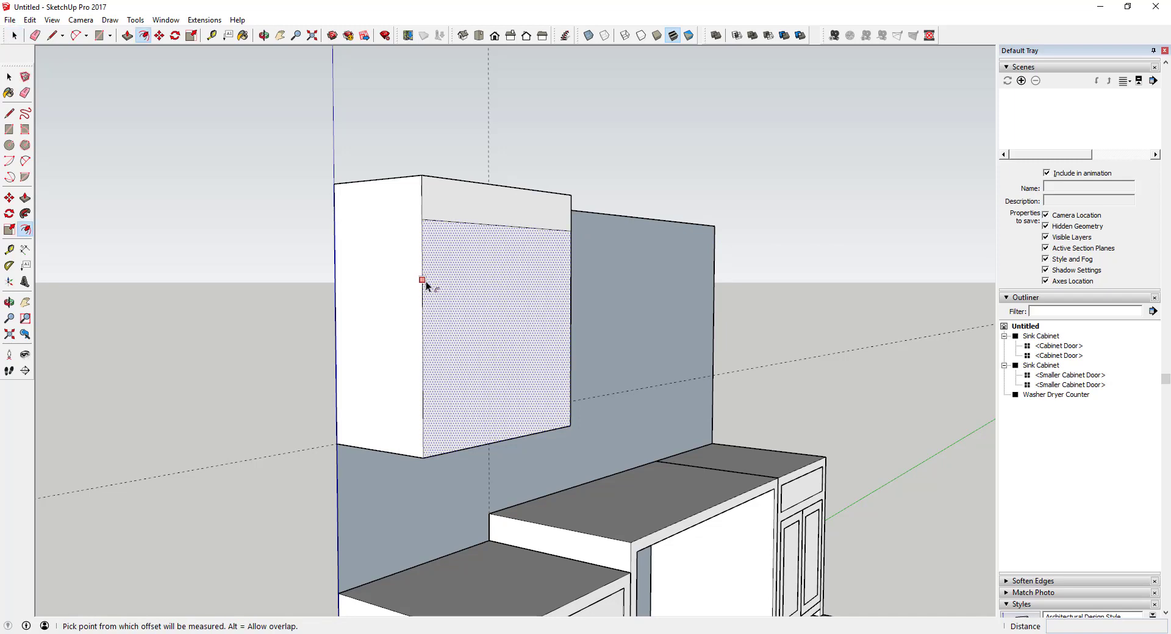
{"action": "left_click", "coordinate": [423, 280]}
{"action": "type", "text": "2"}
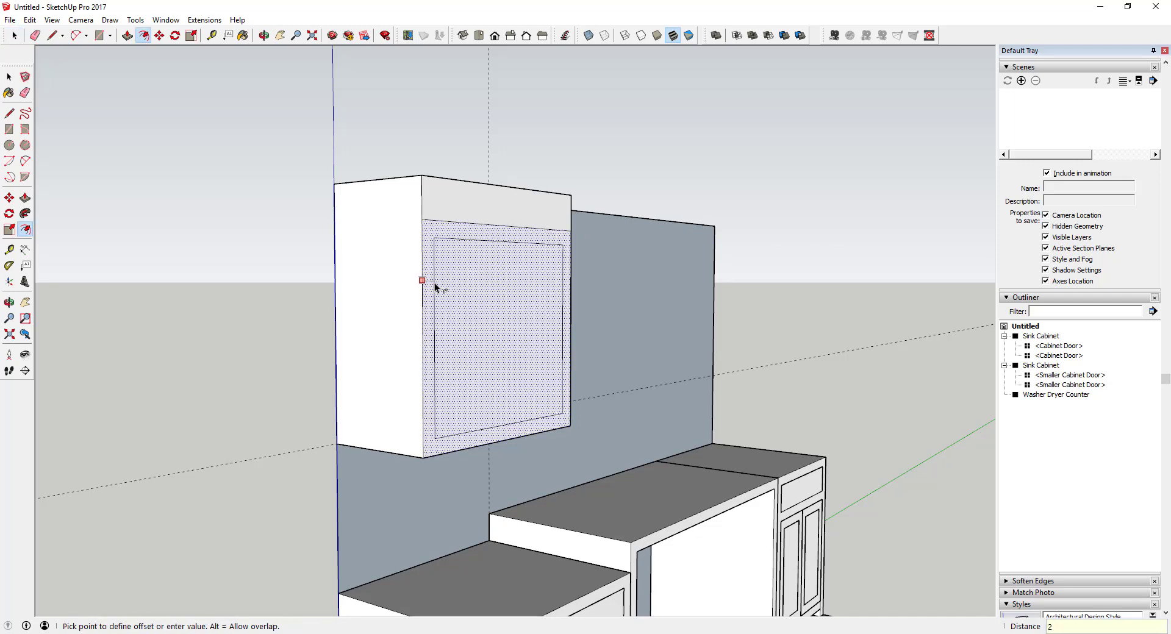
{"action": "key", "text": "Return"}
{"action": "key", "text": "space"}
Split the offset face into two door faces with a vertical line between its bottom and top midpoints.
{"action": "key", "text": "l"}
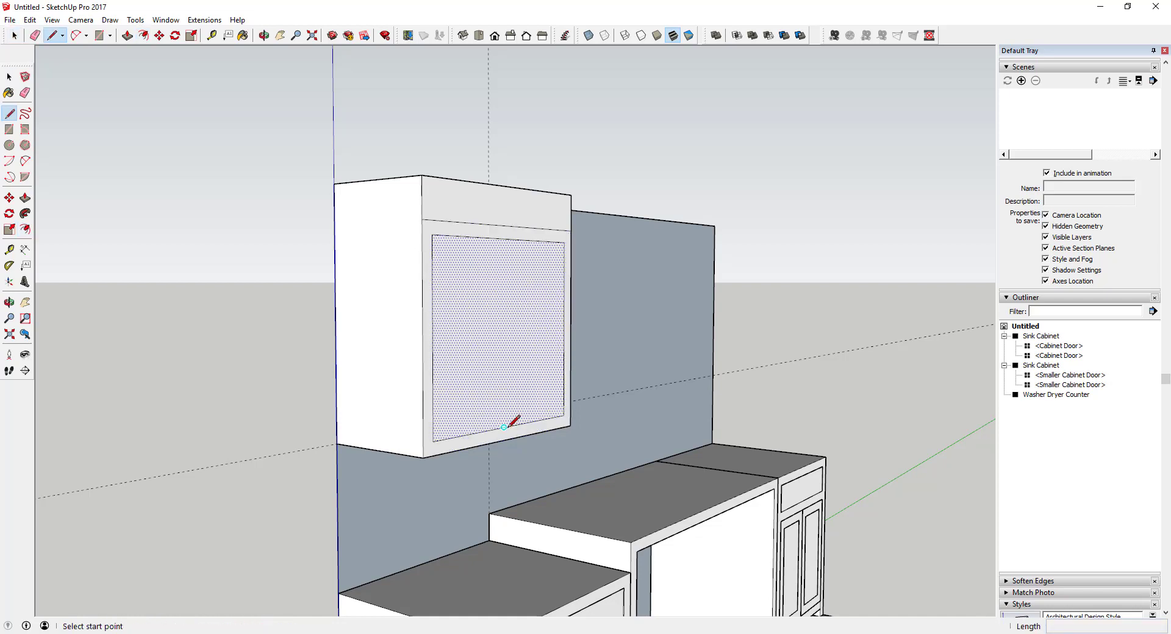
{"action": "left_click", "coordinate": [504, 427]}
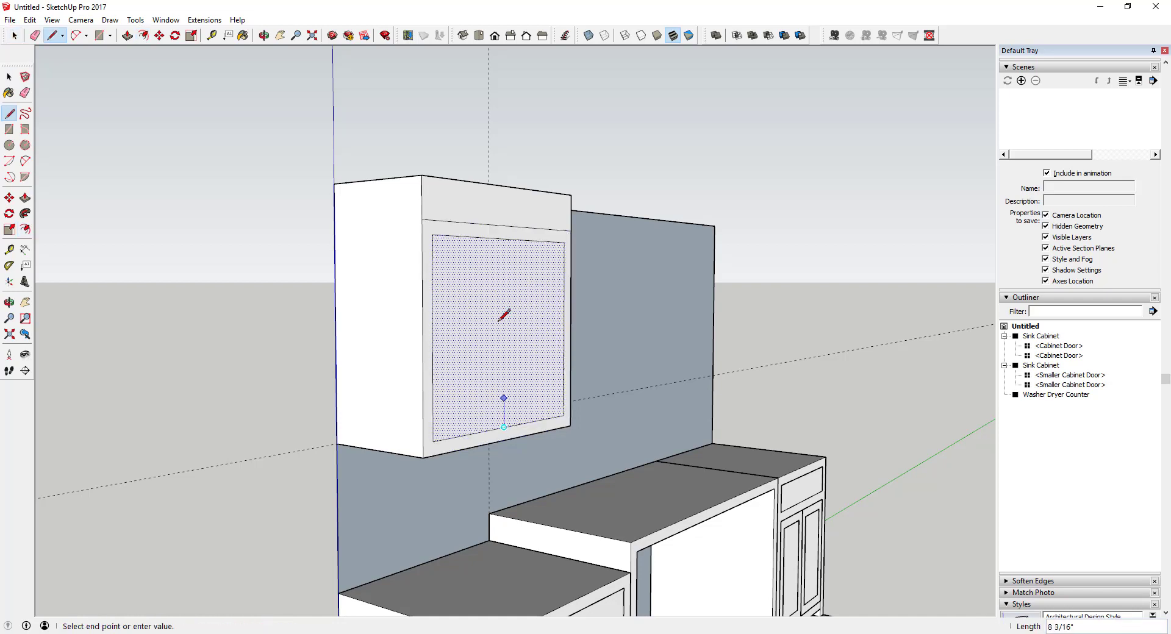
{"action": "left_click", "coordinate": [503, 240]}
{"action": "key", "text": "space"}
Make the door face nearer the wall's side edge a component named Upper Cabinet Door.
{"action": "left_click", "coordinate": [477, 306]}
{"action": "right_click", "coordinate": [478, 306]}
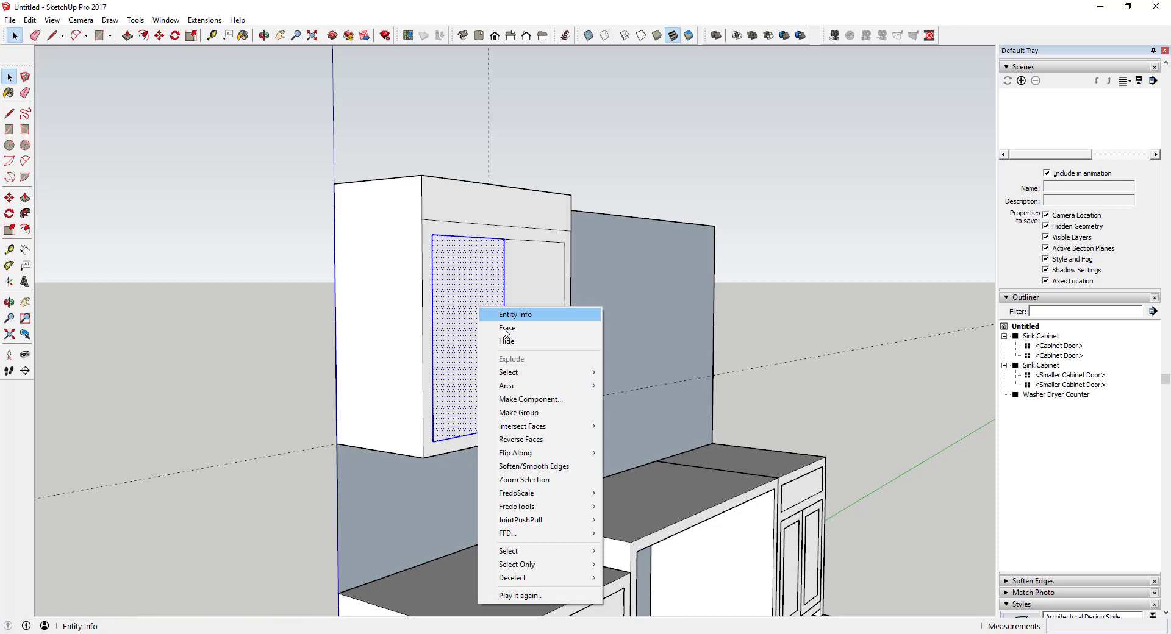
{"action": "left_click", "coordinate": [524, 396]}
{"action": "type", "text": "Upper Cabinet Door"}
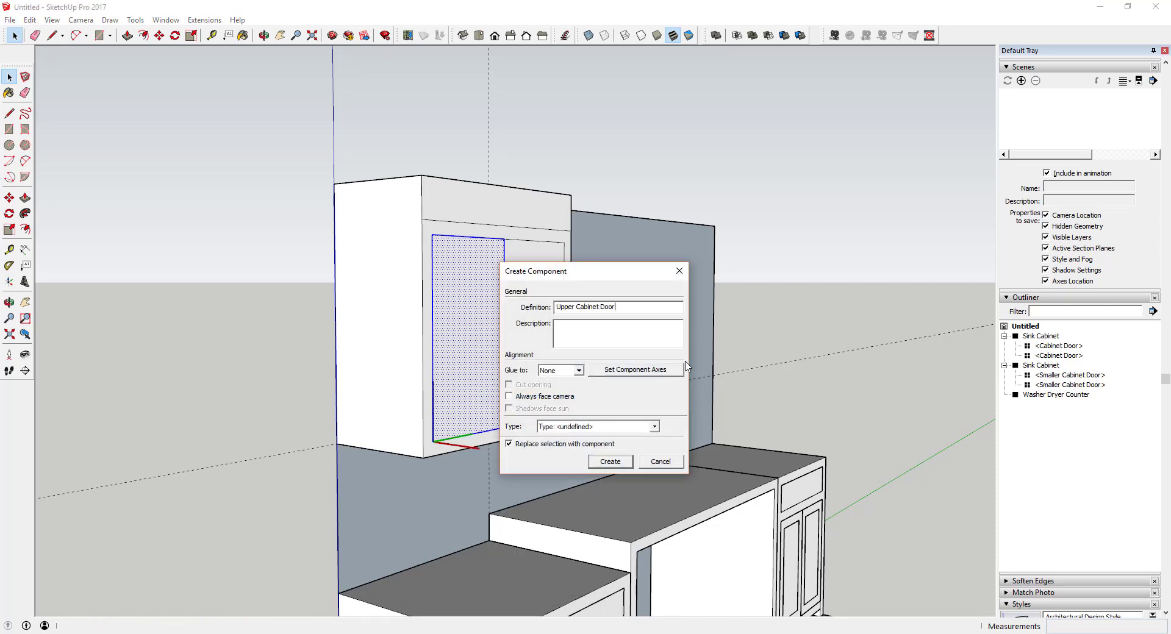
{"action": "key", "text": "Return"}
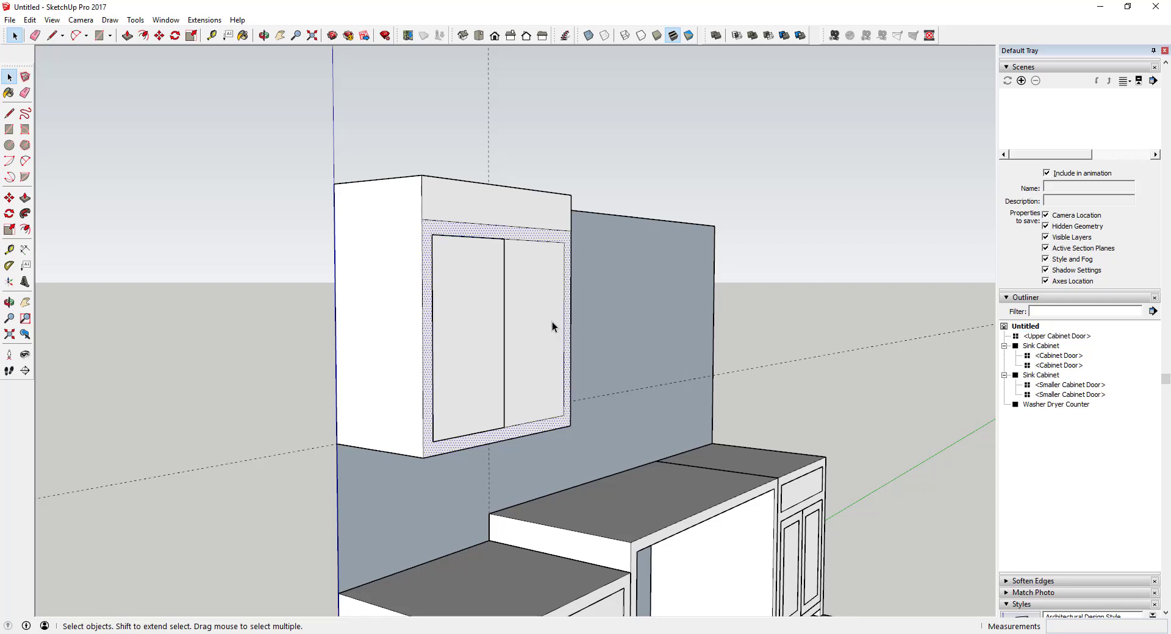
Delete the other door face and fill its opening with a copy of the door component moved 1' 4" across.
{"action": "left_click", "coordinate": [552, 321]}
{"action": "key", "text": "Delete"}
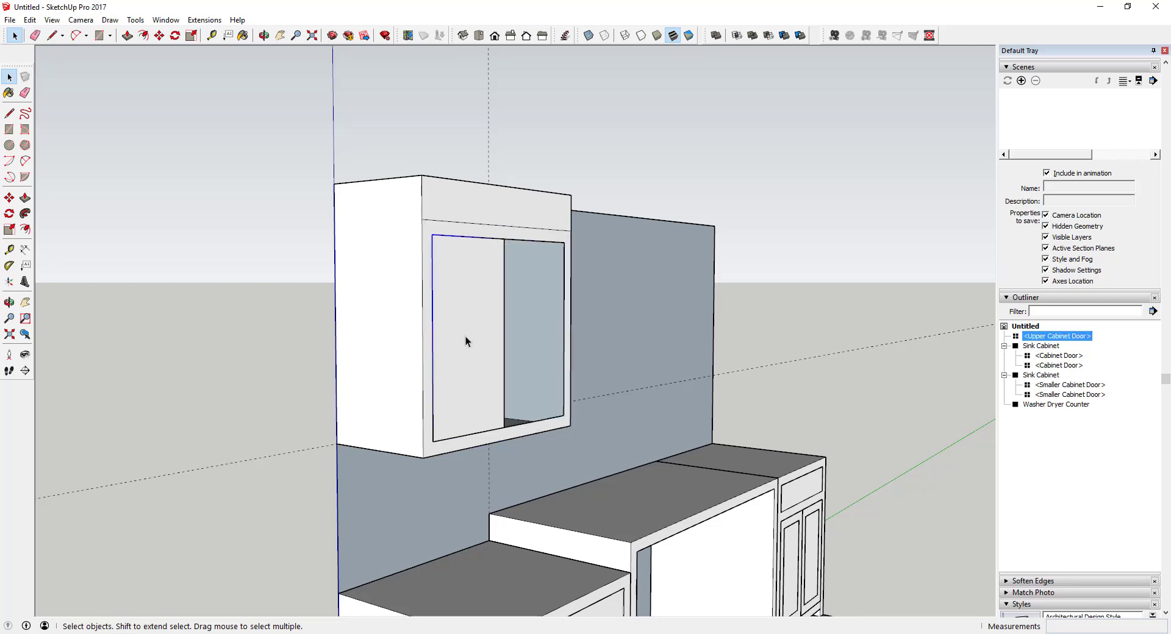
{"action": "key", "text": "m"}
{"action": "left_click", "coordinate": [432, 234]}
{"action": "key", "text": "ctrl"}
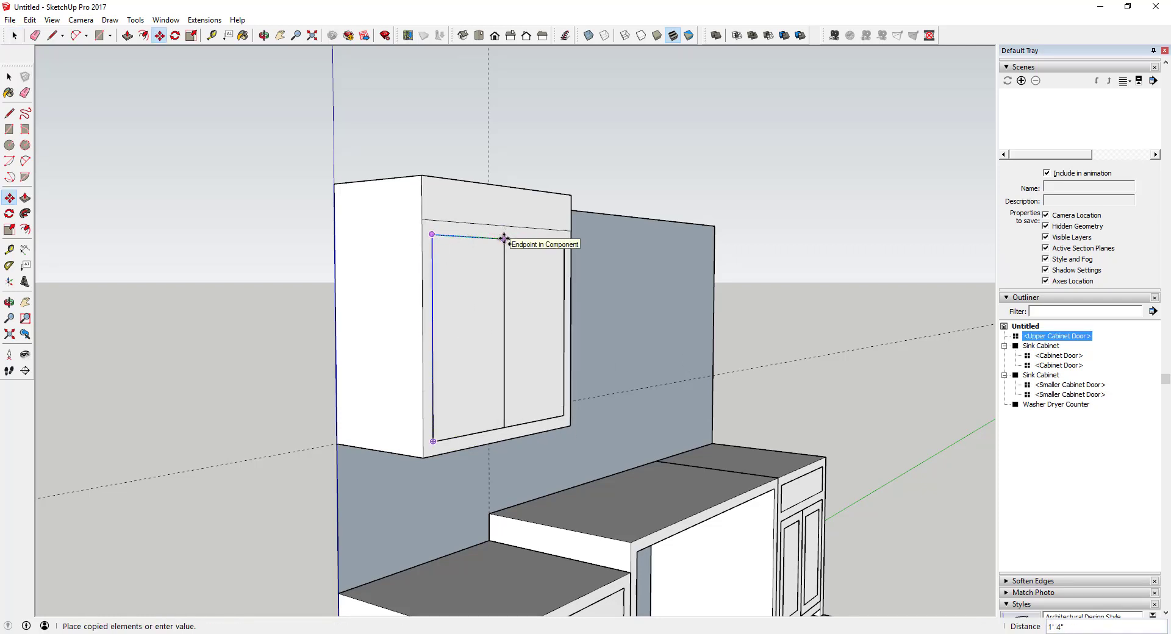
{"action": "left_click", "coordinate": [504, 237]}
{"action": "key", "text": "space"}
Open the upper cabinet door component for editing and offset its face inward to outline the inner panel.
{"action": "middle_click_drag", "start_coordinate": [522, 331], "coordinate": [548, 310]}
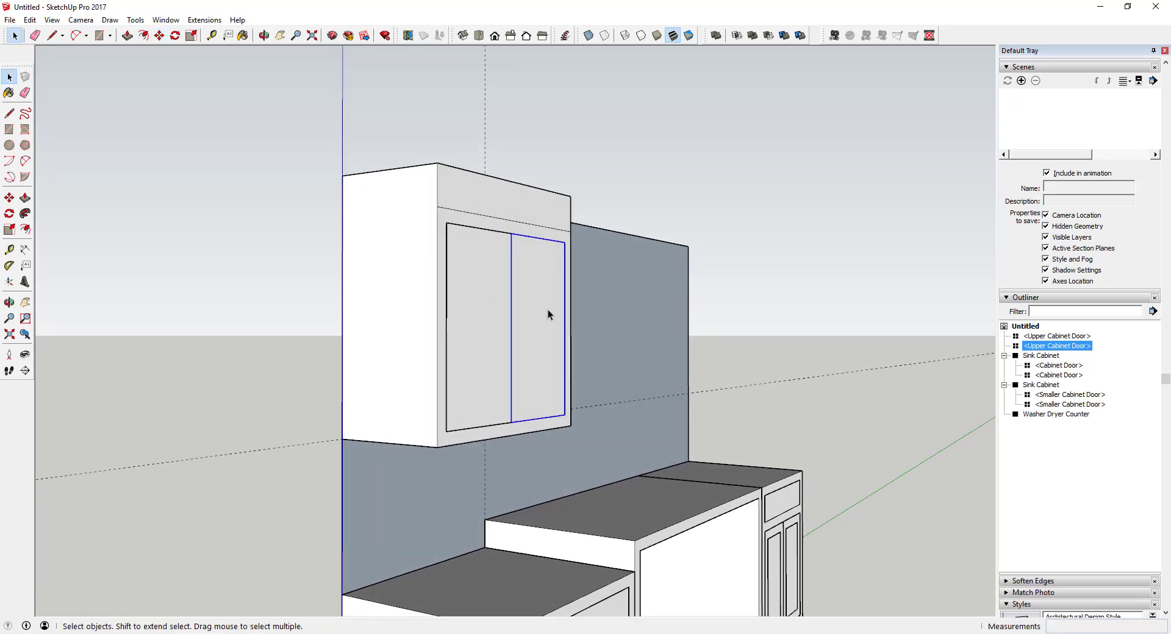
{"action": "double_click", "coordinate": [476, 336]}
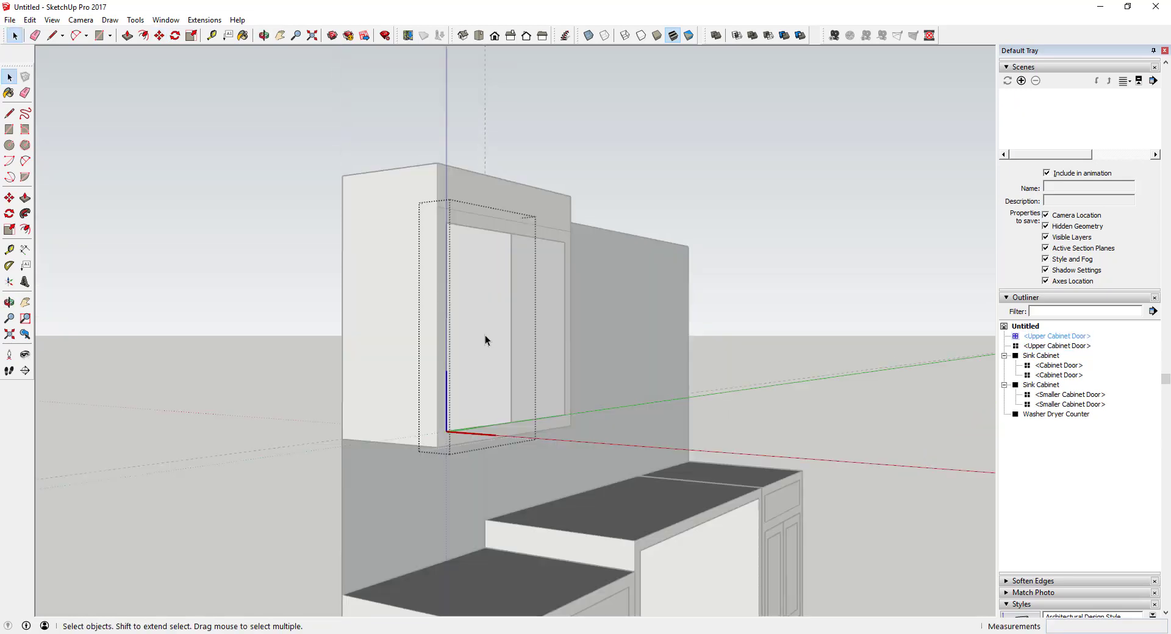
{"action": "key", "text": "f"}
{"action": "left_click", "coordinate": [510, 321]}
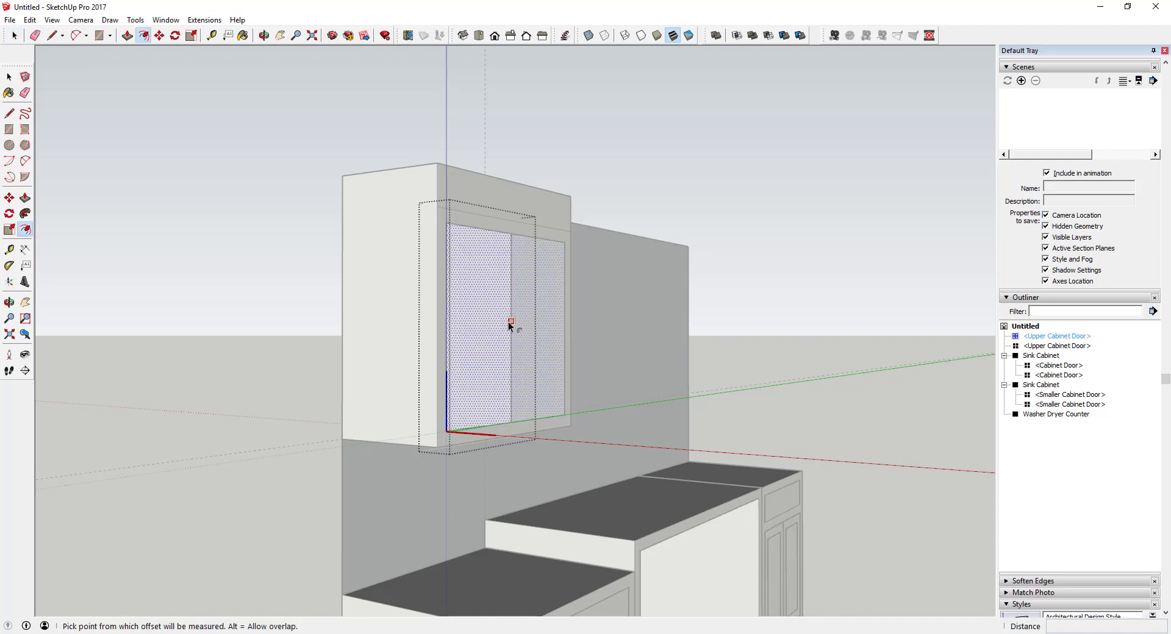
{"action": "left_click", "coordinate": [504, 321]}
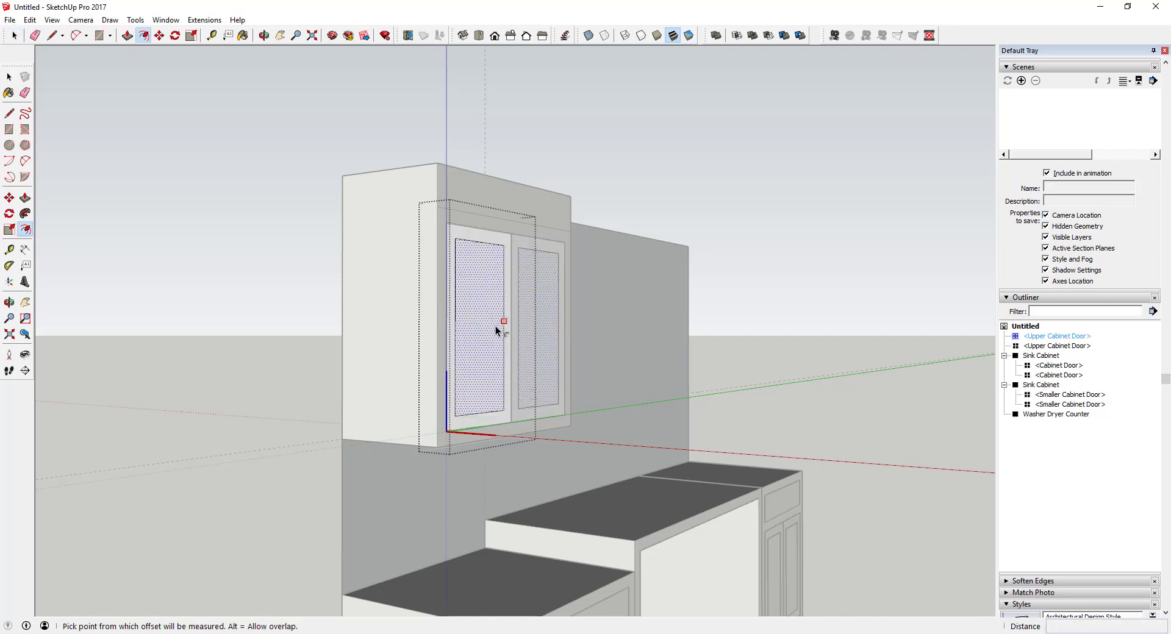
{"action": "key", "text": "space"}
Recess the door's inner panel by 1/8" and close the door component.
{"action": "scroll", "coordinate": [494, 326], "scroll_direction": "up", "scroll_amount": 5}
{"action": "key", "text": "p"}
{"action": "left_click", "coordinate": [489, 337]}
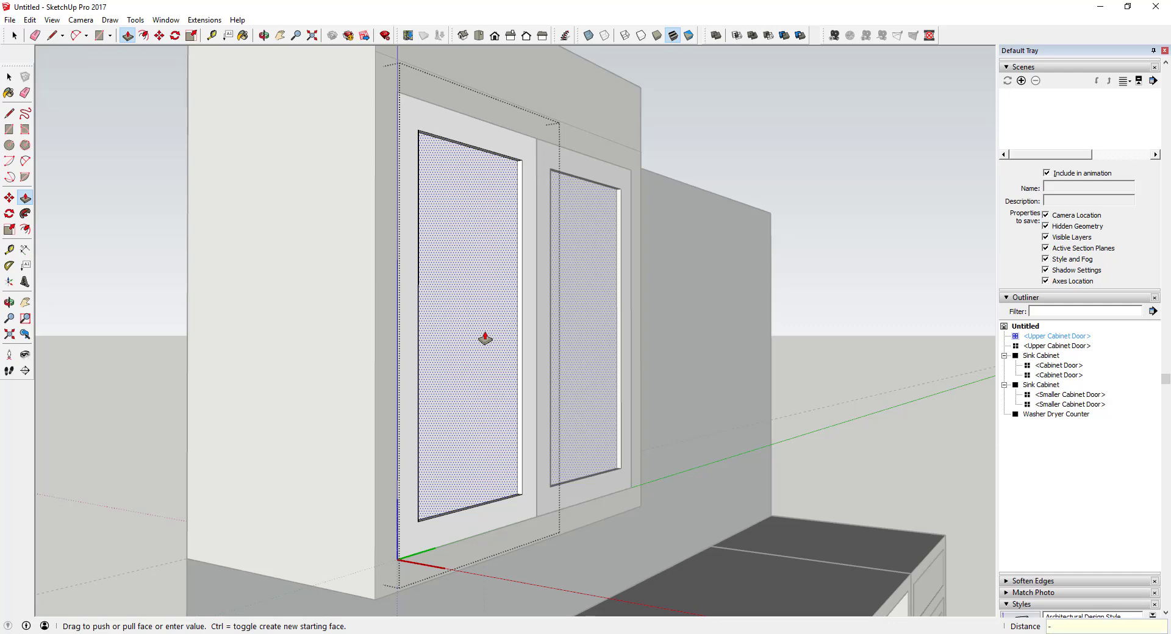
{"action": "left_click", "coordinate": [488, 338]}
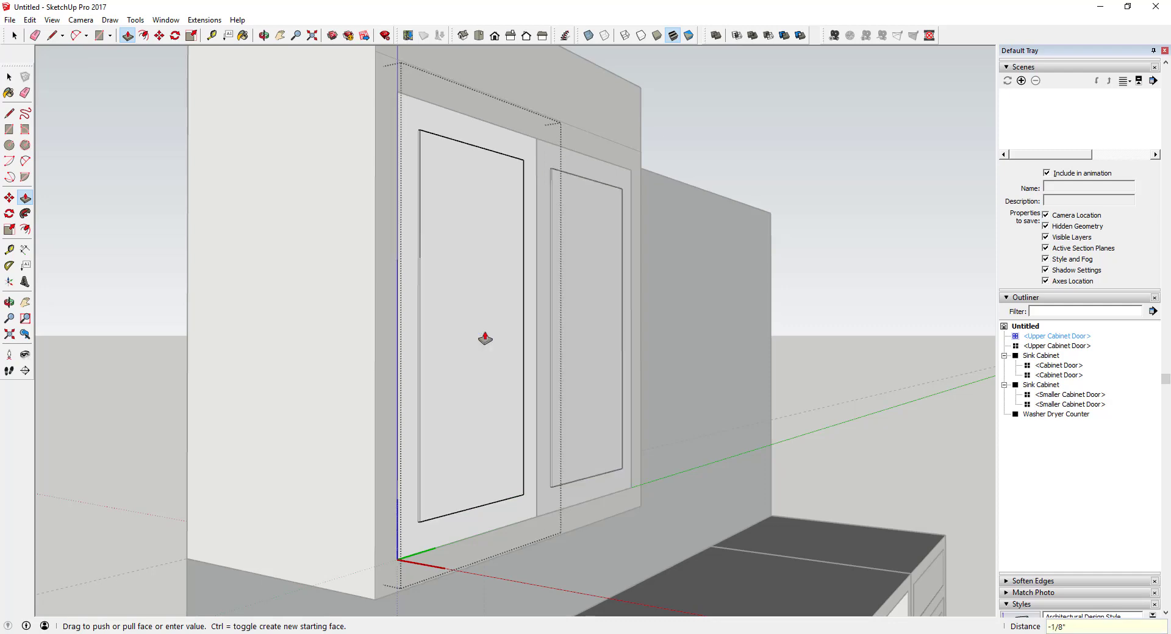
{"action": "scroll", "coordinate": [497, 286], "scroll_direction": "up", "scroll_amount": 3}
{"action": "middle_click_drag", "start_coordinate": [494, 264], "coordinate": [549, 256]}
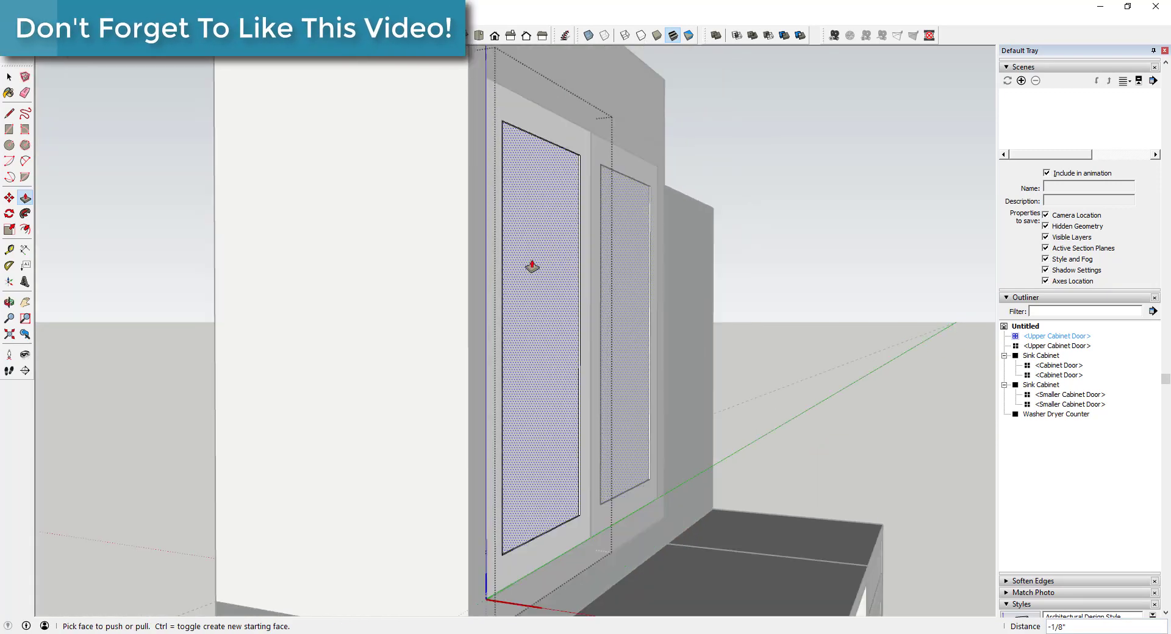
{"action": "key", "text": "space"}
{"action": "scroll", "coordinate": [532, 266], "scroll_direction": "down", "scroll_amount": 5}
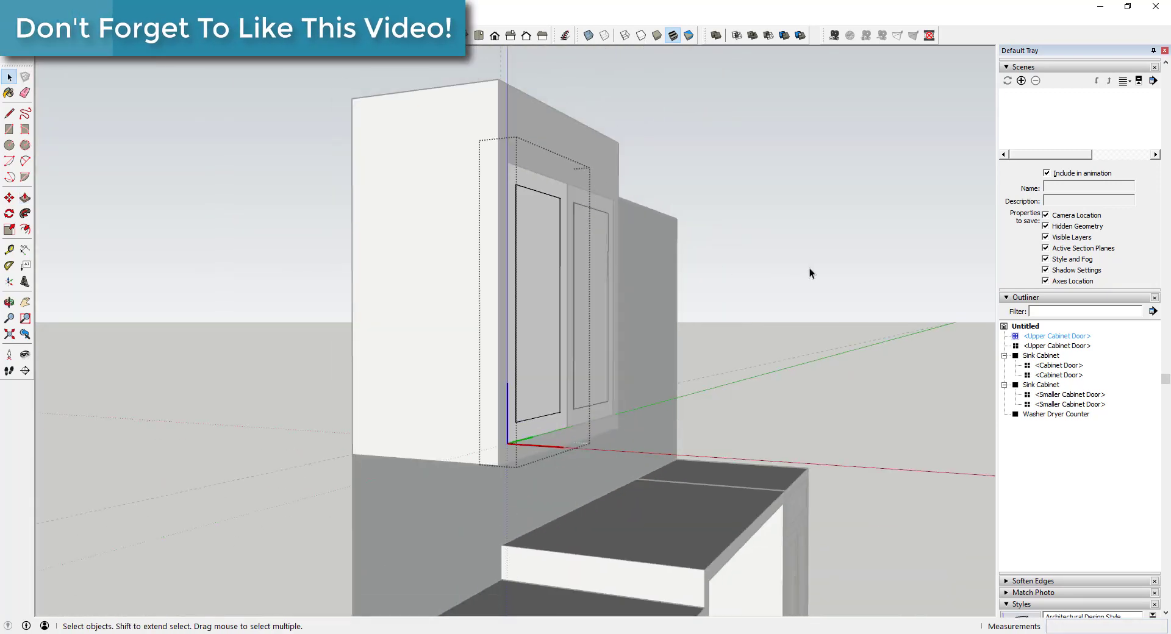
{"action": "middle_click_drag", "start_coordinate": [810, 269], "coordinate": [527, 330]}
{"action": "scroll", "coordinate": [515, 301], "scroll_direction": "down", "scroll_amount": 1}
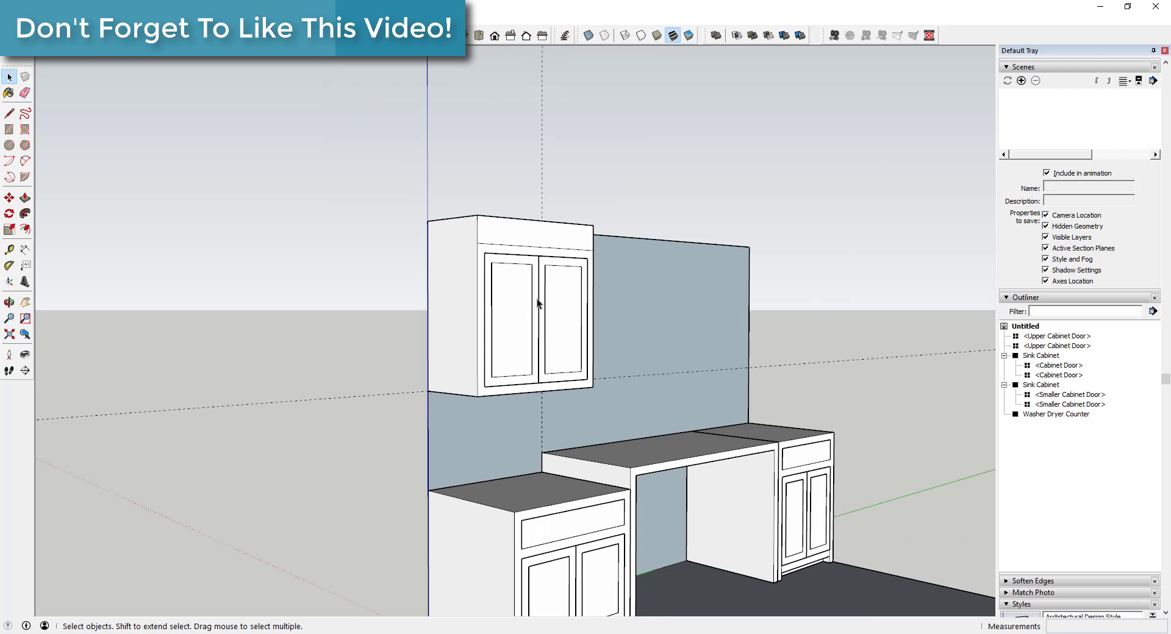
Place a vertical guide 2' 6" from the wall's far side edge, at the seam between the washer dryer counter and narrower cabinet.
{"action": "middle_click_drag", "start_coordinate": [755, 450], "coordinate": [510, 347]}
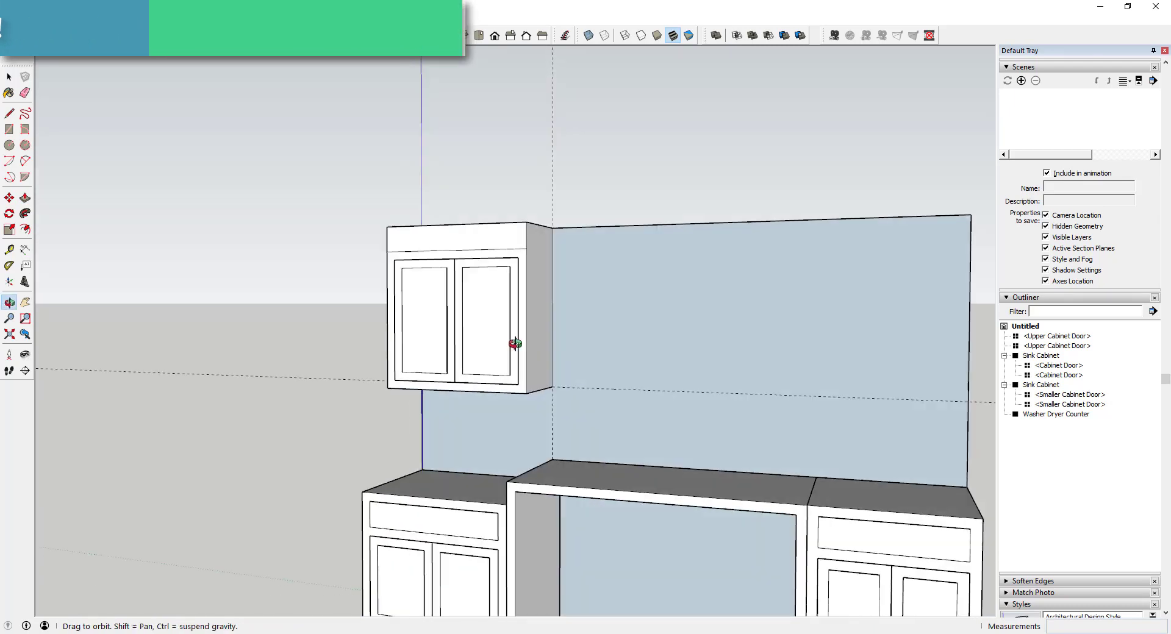
{"action": "key", "text": "t"}
{"action": "left_click", "coordinate": [967, 444]}
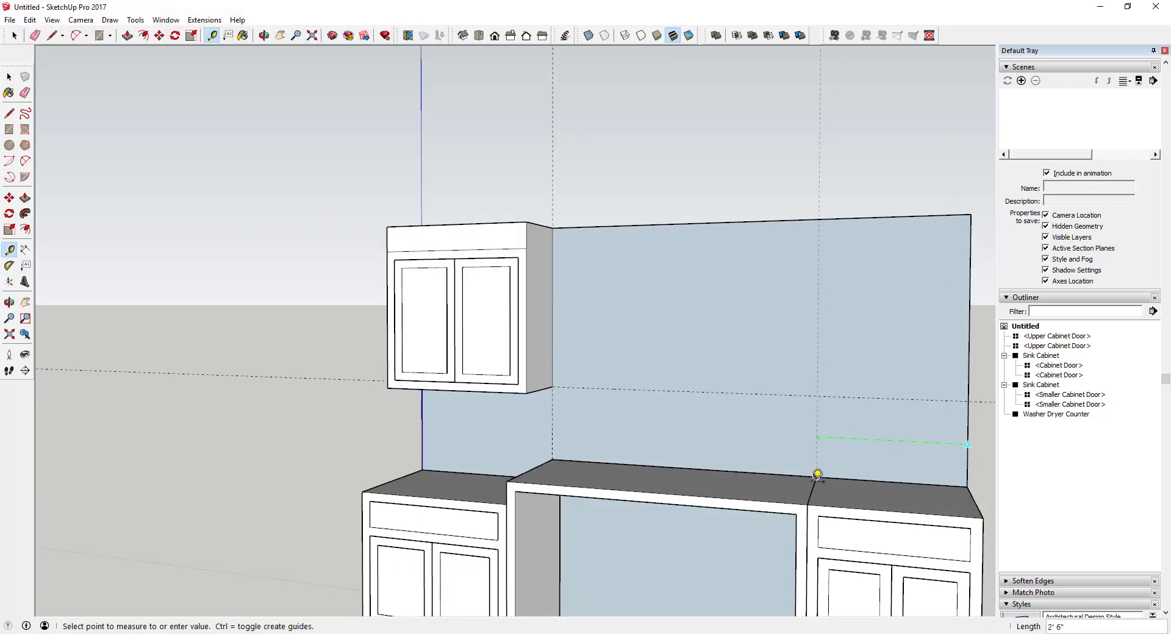
{"action": "left_click", "coordinate": [817, 475]}
{"action": "key", "text": "r"}
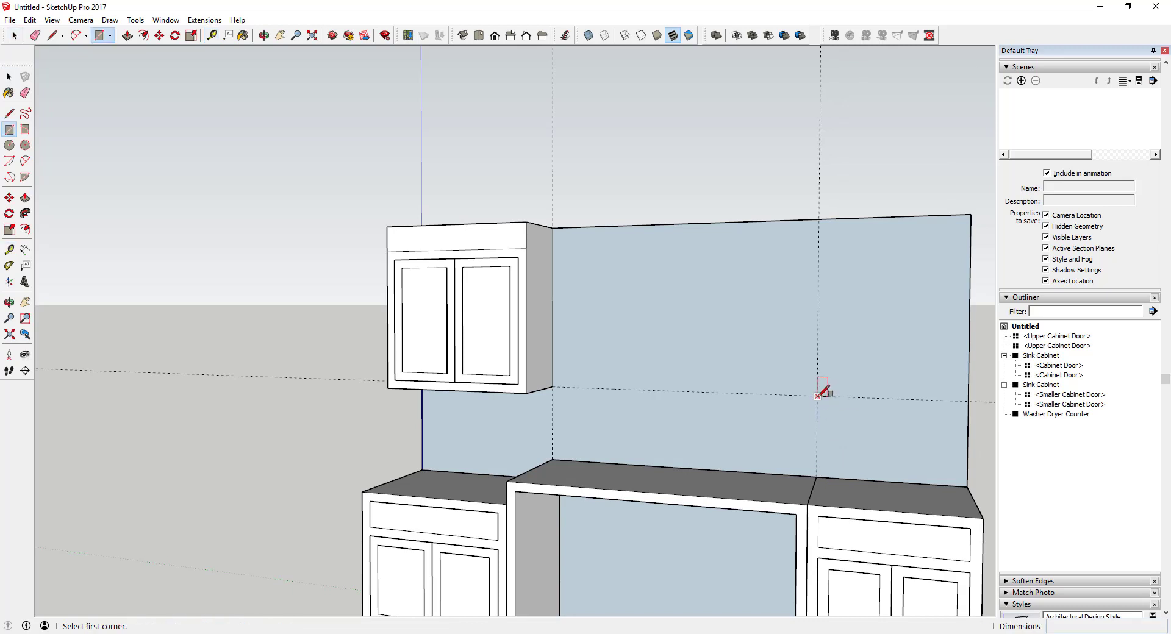
{"action": "key", "text": "space"}
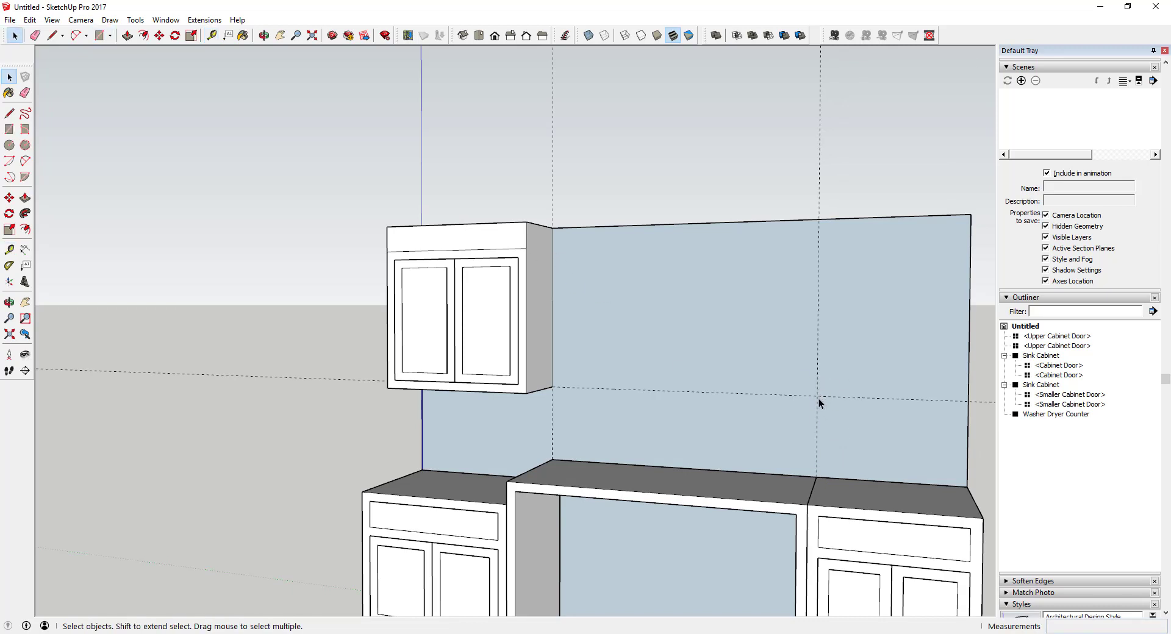
Draw a 1' 6" line across the upper cabinet's exposed side, continuing the front's horizontal dividing line back to the wall.
{"action": "key", "text": "l"}
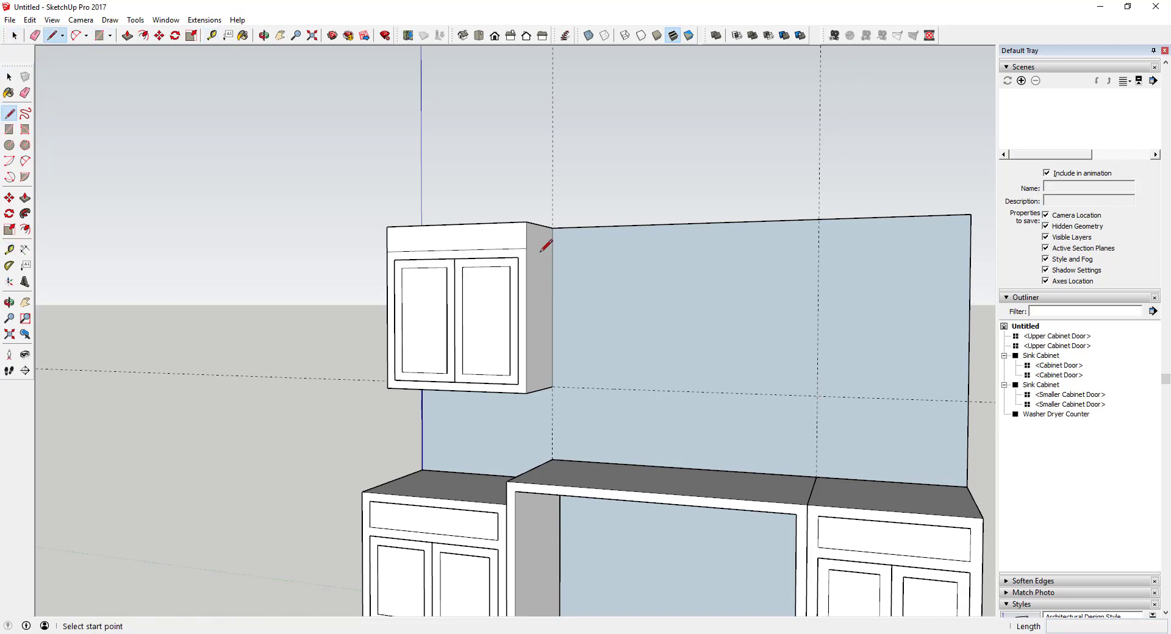
{"action": "left_click", "coordinate": [526, 247]}
{"action": "left_click", "coordinate": [552, 252]}
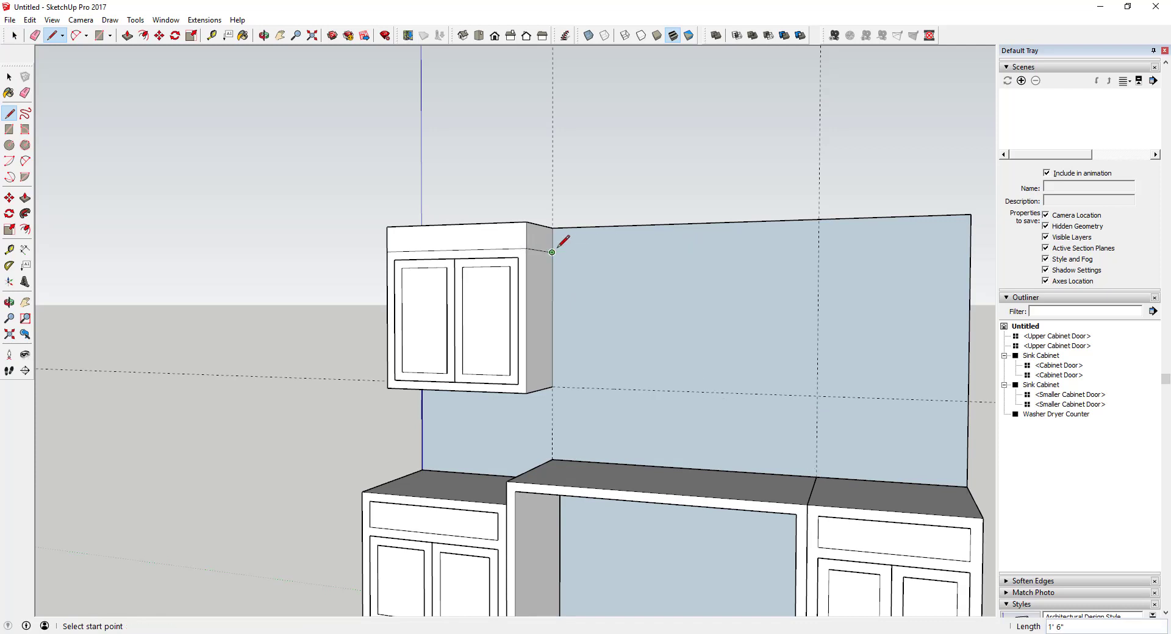
Outline a rectangle on the wall beside the upper cabinet, from the side dividing line across to the second vertical guide and down to the horizontal guide.
{"action": "left_click", "coordinate": [551, 252]}
{"action": "left_click", "coordinate": [819, 247]}
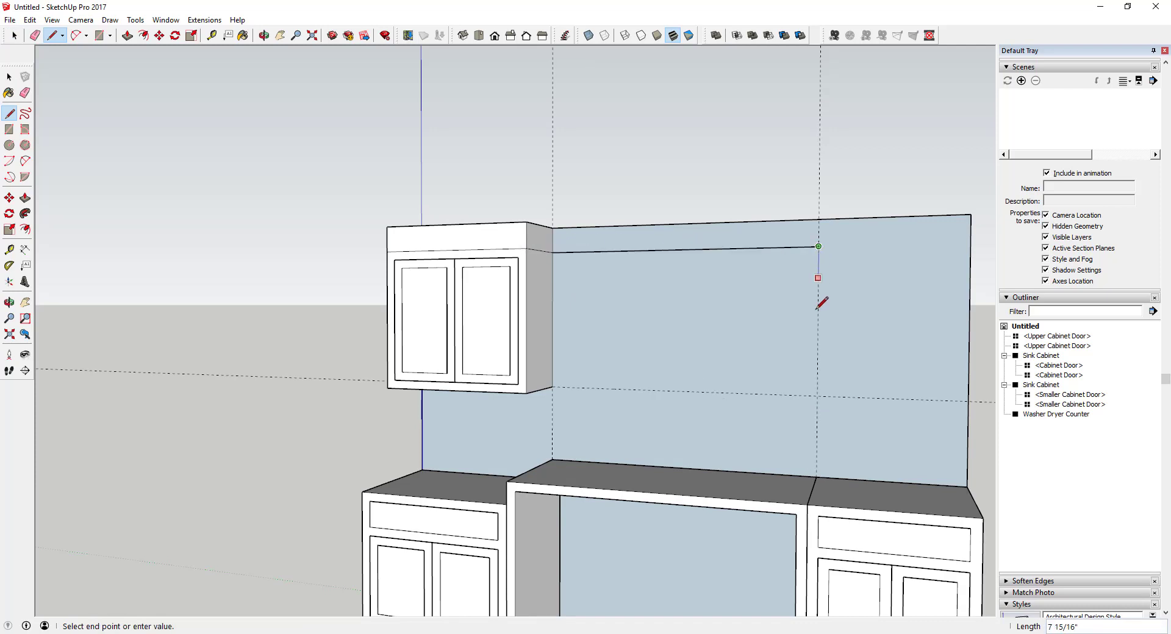
{"action": "left_click", "coordinate": [817, 397]}
{"action": "left_click", "coordinate": [552, 386]}
{"action": "key", "text": "space"}
{"action": "left_click", "coordinate": [662, 314]}
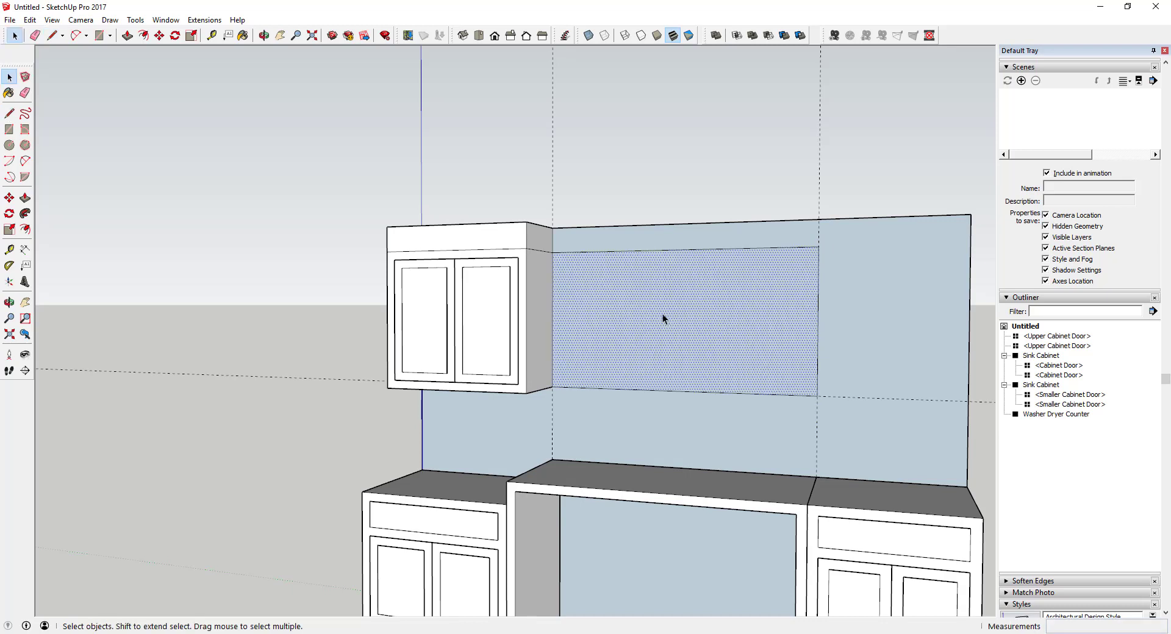
{"action": "key", "text": "p"}
{"action": "left_click", "coordinate": [653, 327]}
{"action": "key", "text": "space"}
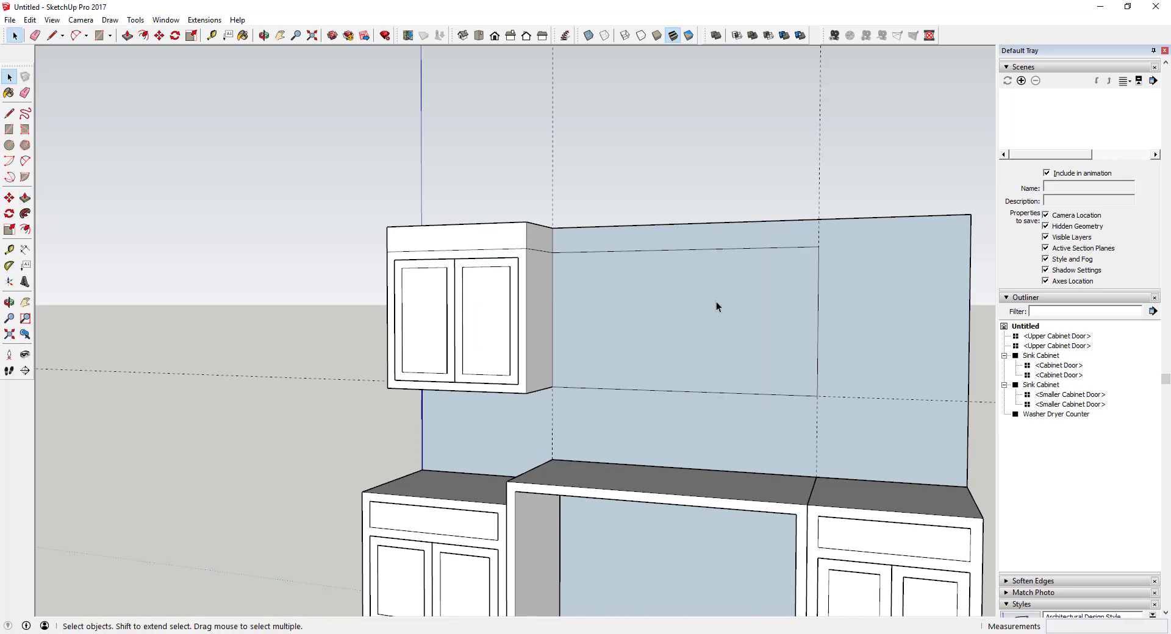
Reverse the outlined wall face and extrude it with Push/Pull until it is flush with the upper cabinet's front.
{"action": "right_click", "coordinate": [718, 303]}
{"action": "left_click", "coordinate": [758, 421]}
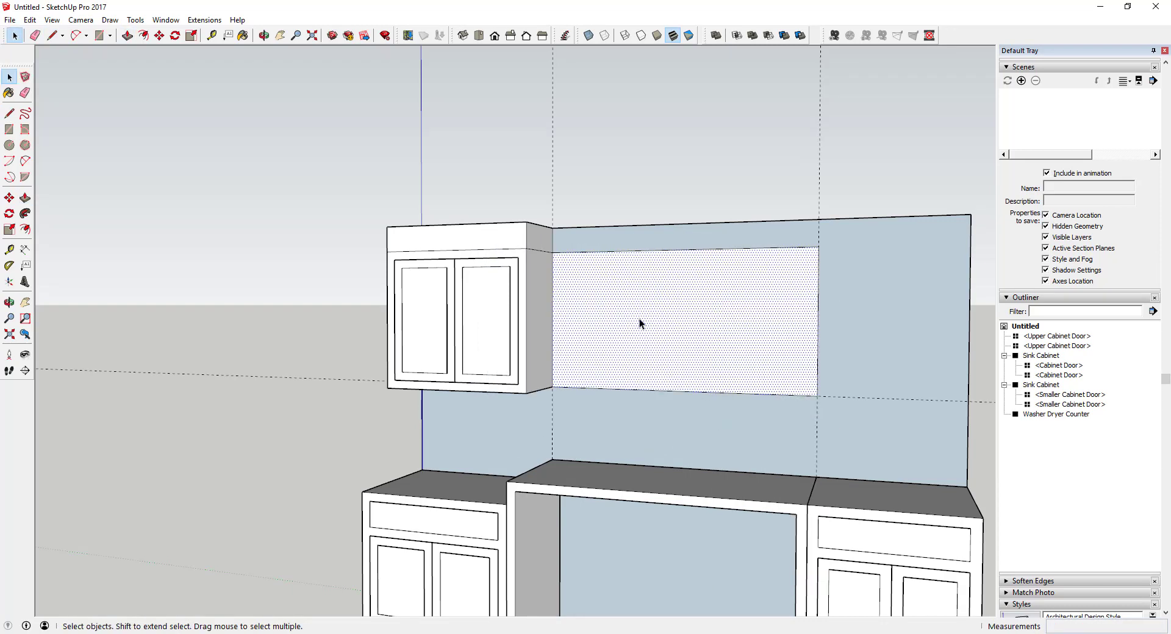
{"action": "key", "text": "p"}
{"action": "left_click", "coordinate": [638, 319]}
{"action": "middle_click_drag", "start_coordinate": [512, 201], "coordinate": [522, 233]}
{"action": "left_click", "coordinate": [524, 244]}
{"action": "key", "text": "space"}
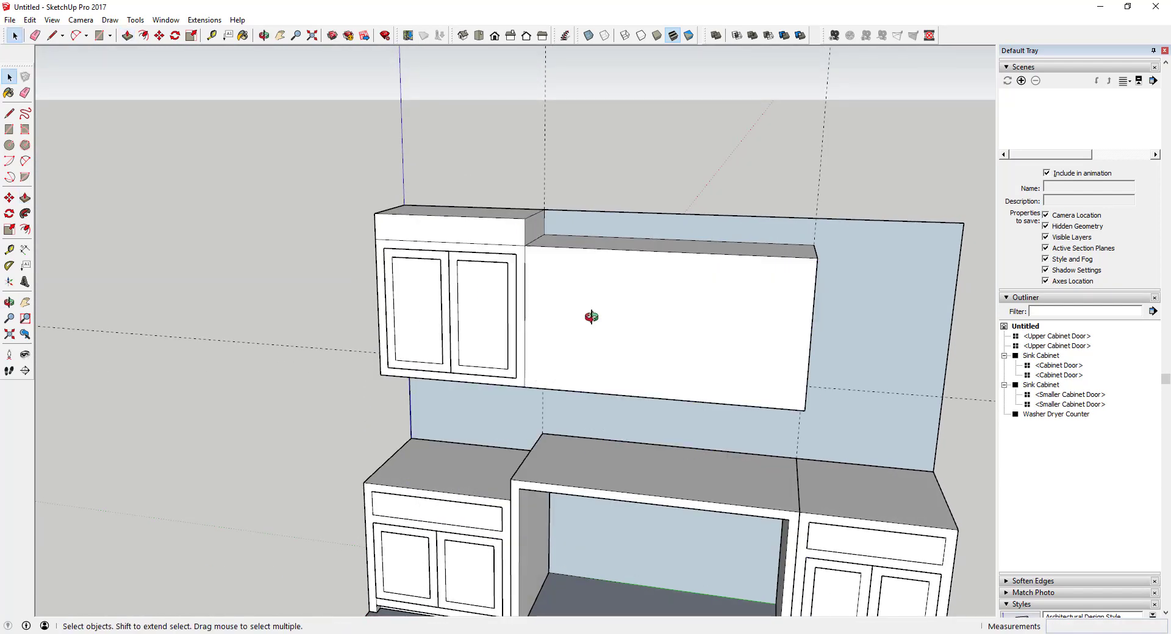
Offset the new cabinet's front face inward by about 2" to form the shelf frame.
{"action": "middle_click_drag", "start_coordinate": [592, 316], "coordinate": [580, 276]}
{"action": "key", "text": "f"}
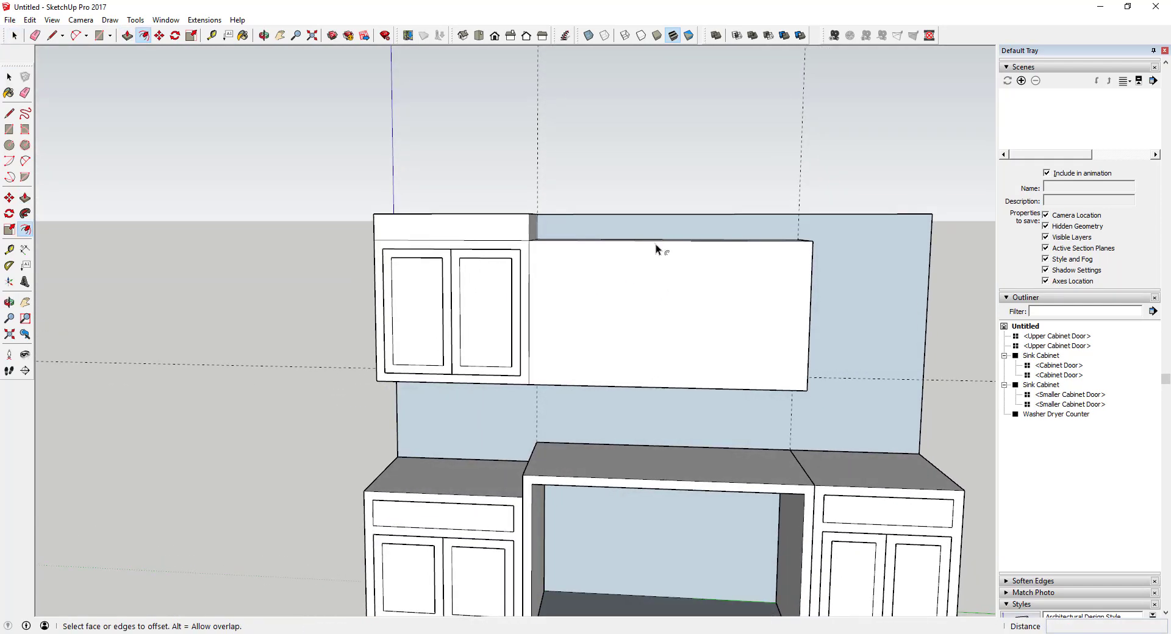
{"action": "left_click", "coordinate": [659, 243]}
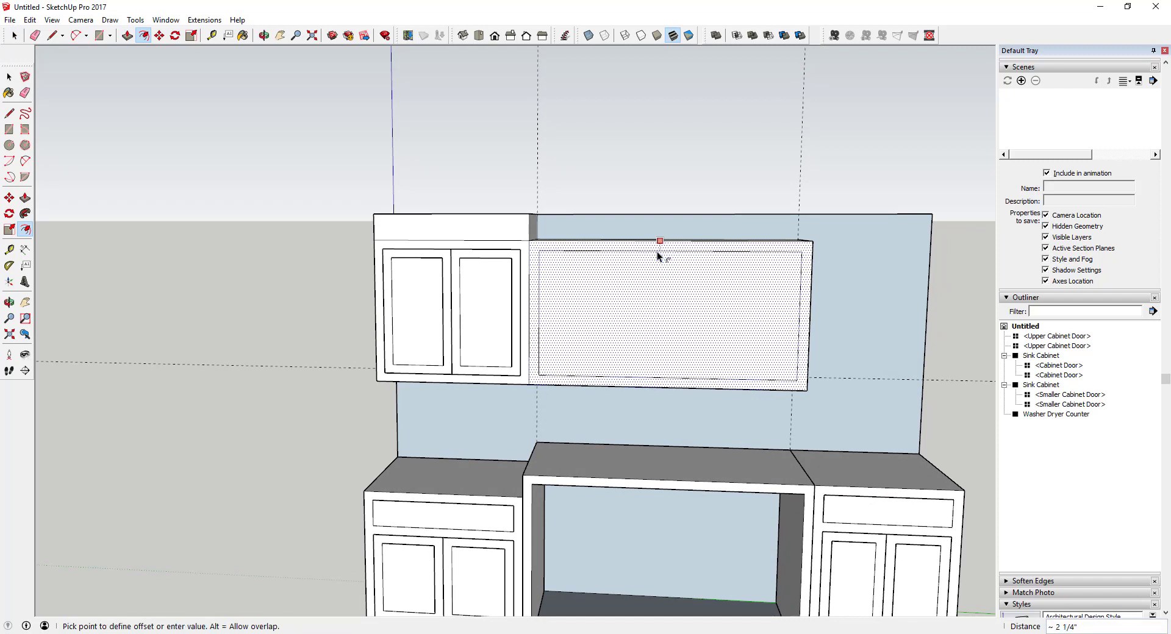
{"action": "left_click", "coordinate": [656, 251]}
{"action": "key", "text": "space"}
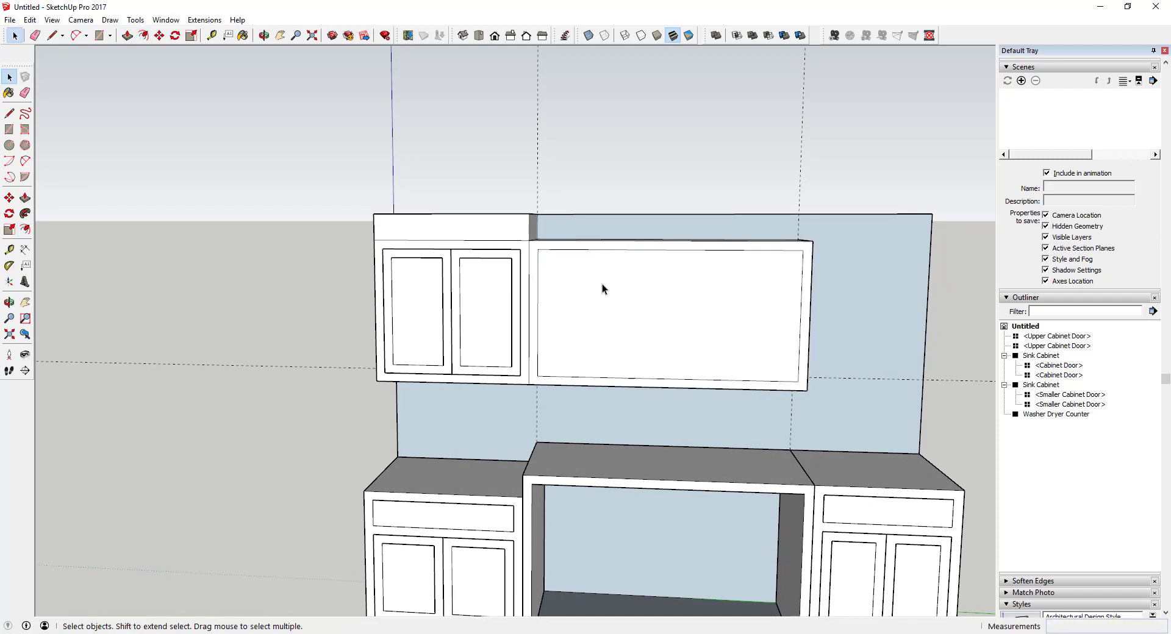
Divide the inner frame's vertical edge beside the doored cabinet into 3 equal segments.
{"action": "middle_click_drag", "start_coordinate": [603, 284], "coordinate": [578, 277]}
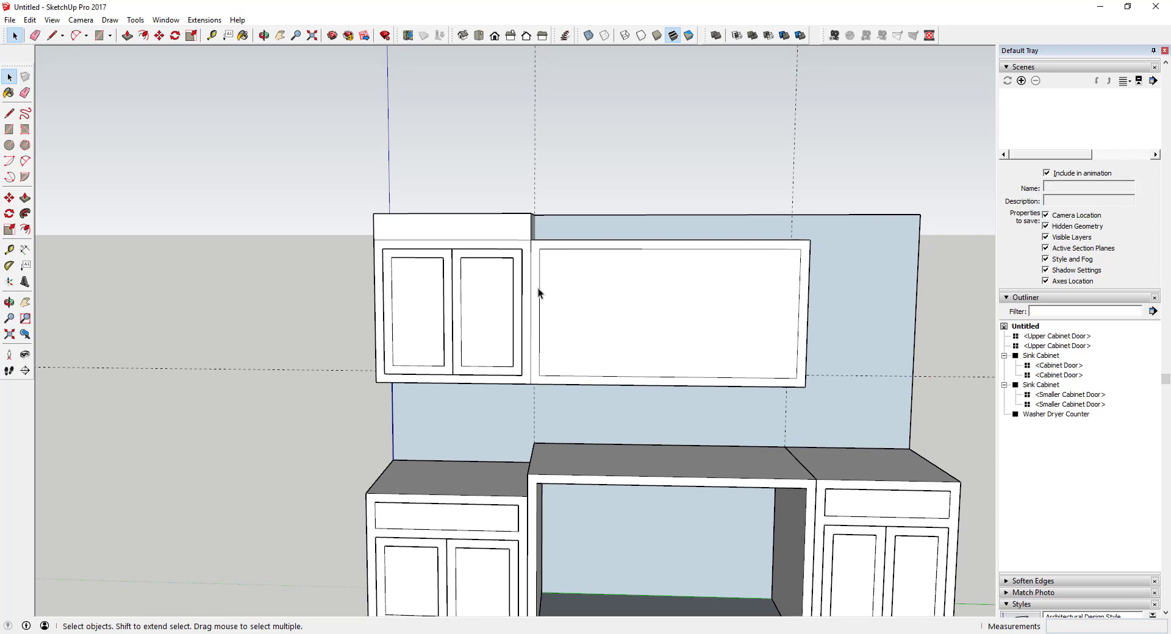
{"action": "right_click", "coordinate": [539, 287]}
{"action": "scroll", "coordinate": [539, 267], "scroll_direction": "up", "scroll_amount": 2}
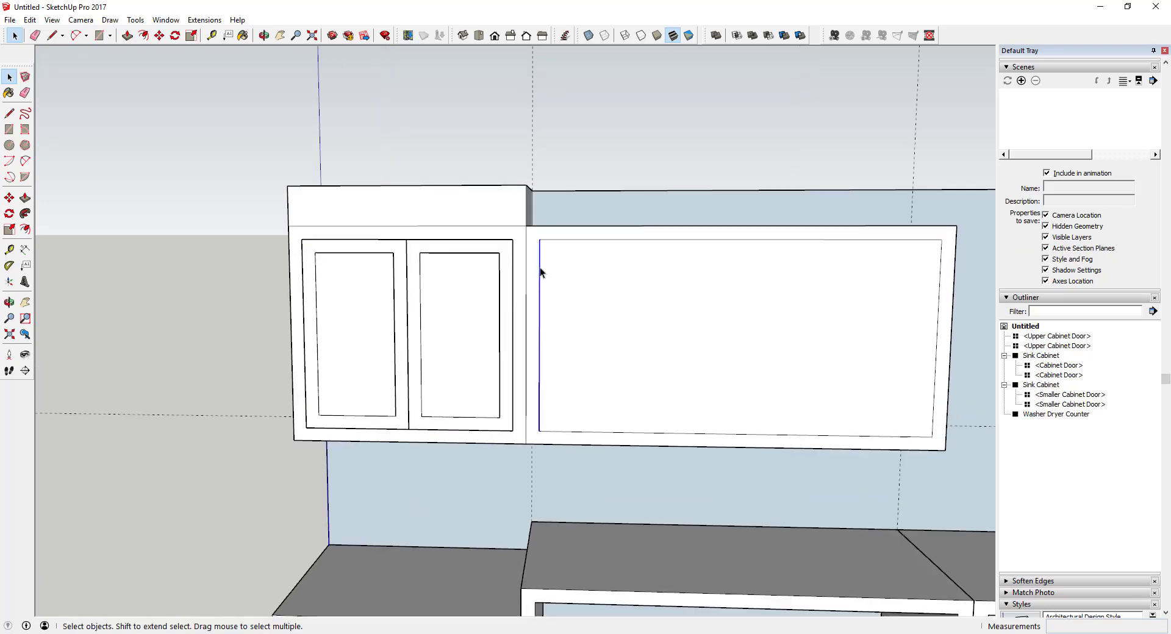
{"action": "right_click", "coordinate": [540, 267]}
{"action": "left_click", "coordinate": [572, 346]}
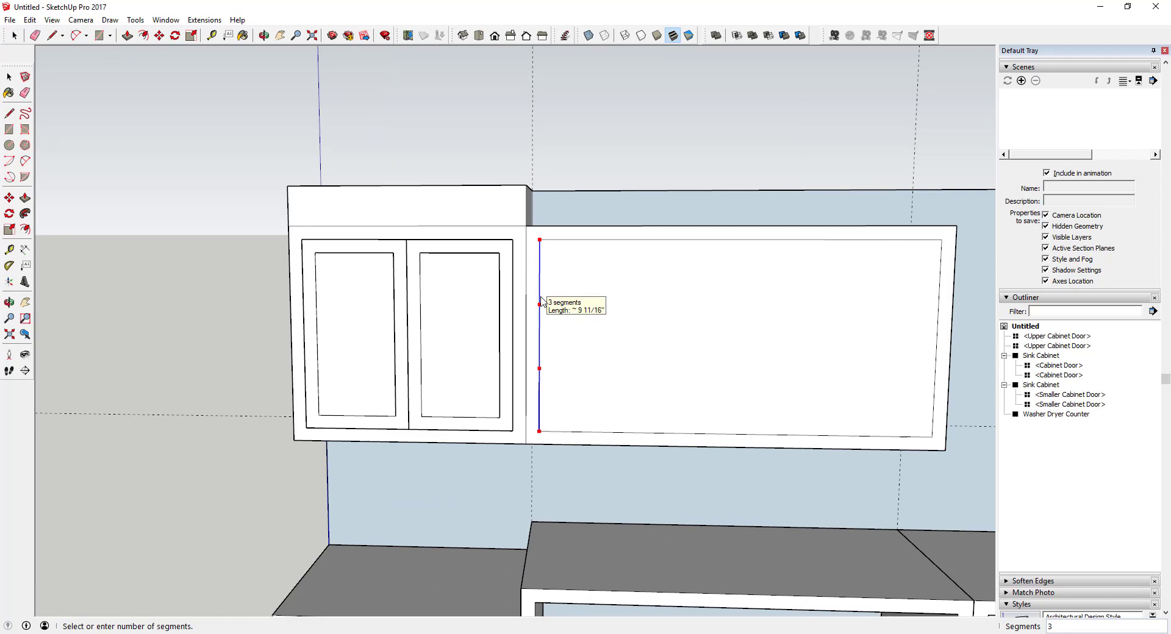
{"action": "left_click", "coordinate": [540, 301]}
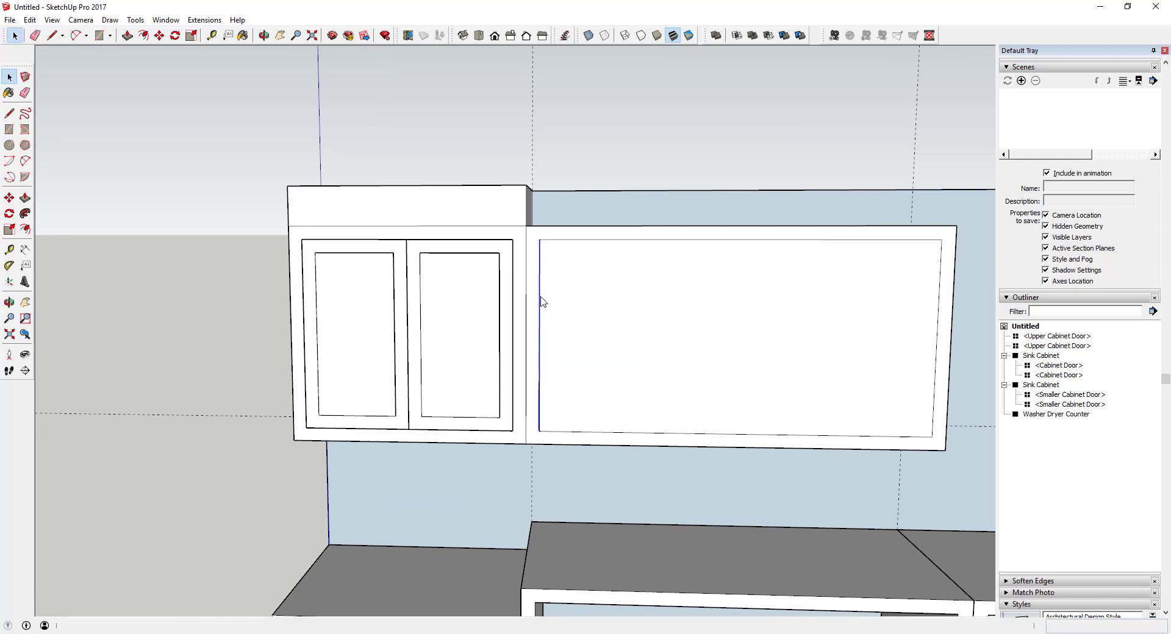
Draw two horizontal lines across the inner frame from the segment division points.
{"action": "key", "text": "l"}
{"action": "left_click", "coordinate": [539, 304]}
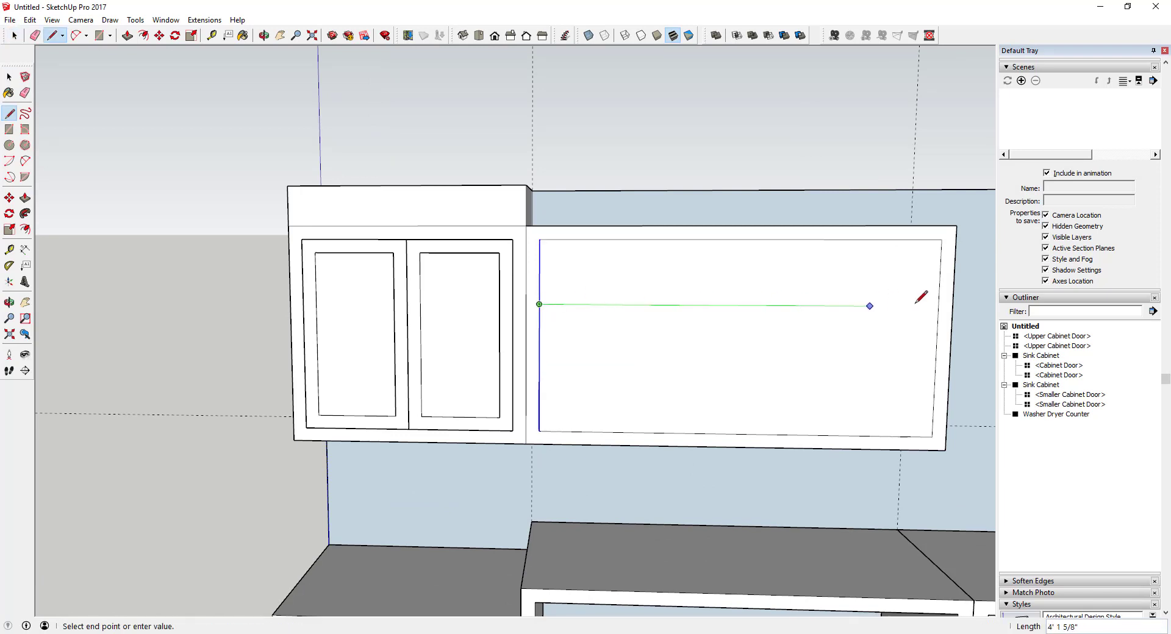
{"action": "left_click", "coordinate": [939, 305]}
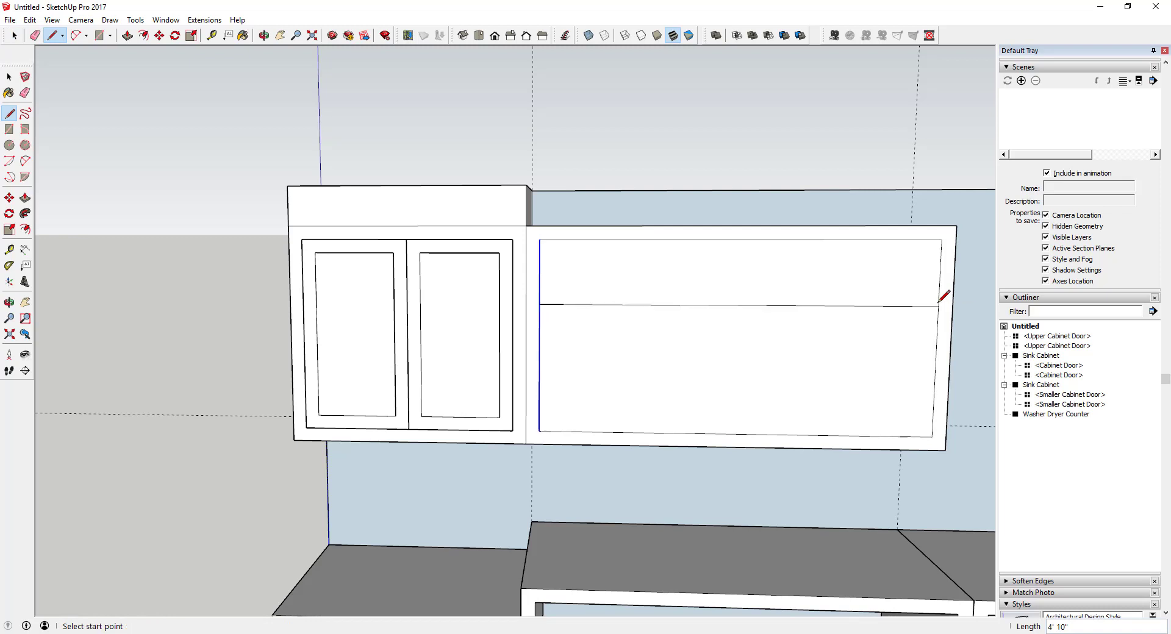
{"action": "left_click", "coordinate": [539, 368]}
{"action": "left_click", "coordinate": [935, 369]}
Mark a 2" shelf thickness on the frame's far vertical edge, centred on the lower dividing line with 1" above and below.
{"action": "scroll", "coordinate": [937, 369], "scroll_direction": "up", "scroll_amount": 2}
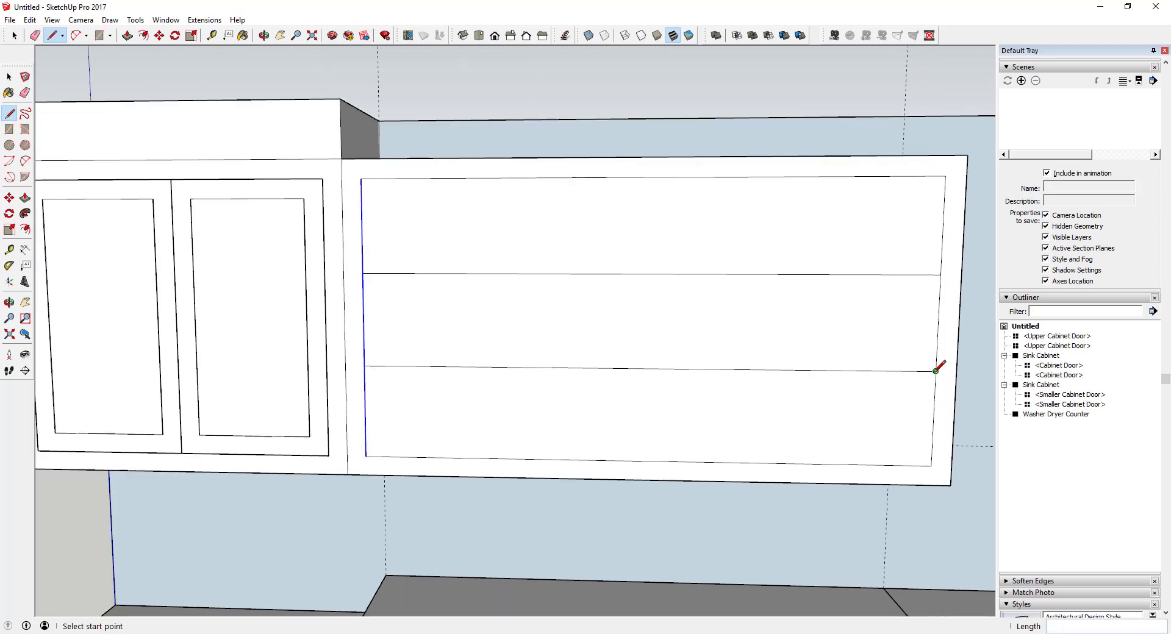
{"action": "left_click", "coordinate": [936, 370]}
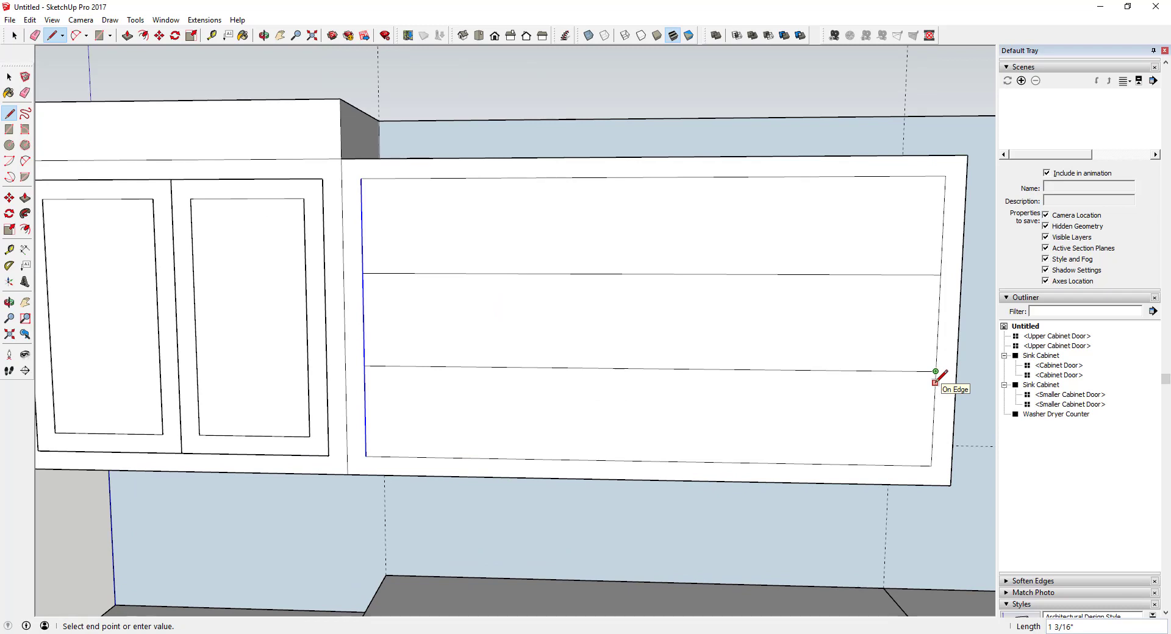
{"action": "key", "text": "Escape"}
{"action": "left_click", "coordinate": [935, 371]}
{"action": "key", "text": "Escape"}
{"action": "left_click", "coordinate": [935, 380]}
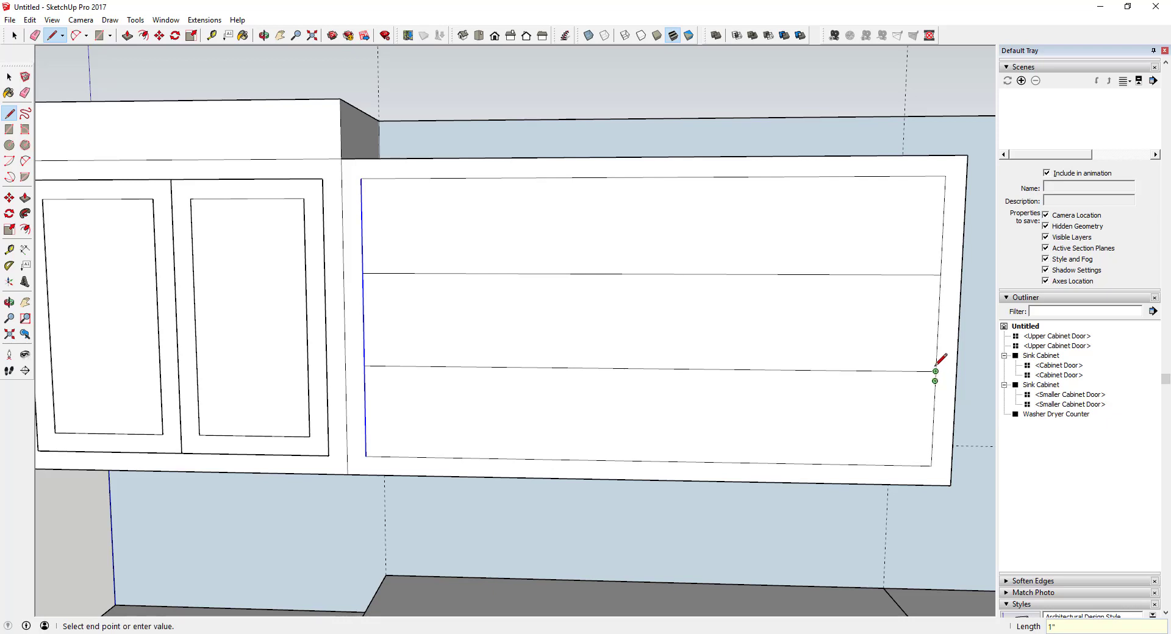
{"action": "left_click", "coordinate": [936, 361]}
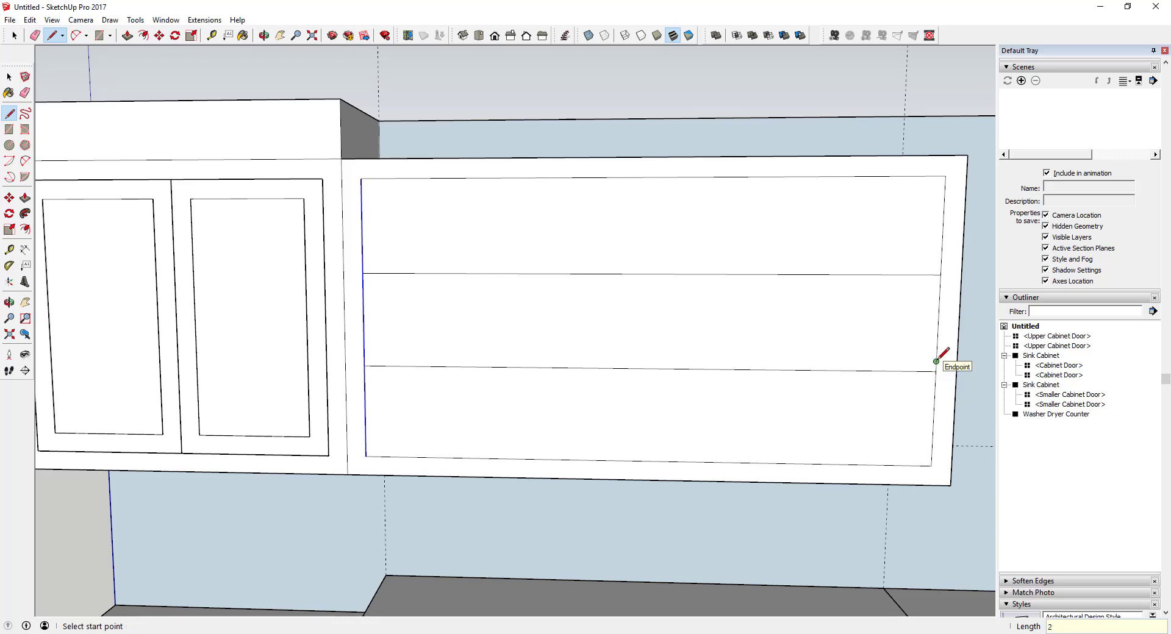
Draw the lower shelf's upper and lower edges across the frame from the thickness marks and erase the centre line between them.
{"action": "left_click", "coordinate": [936, 361]}
{"action": "left_click", "coordinate": [364, 357]}
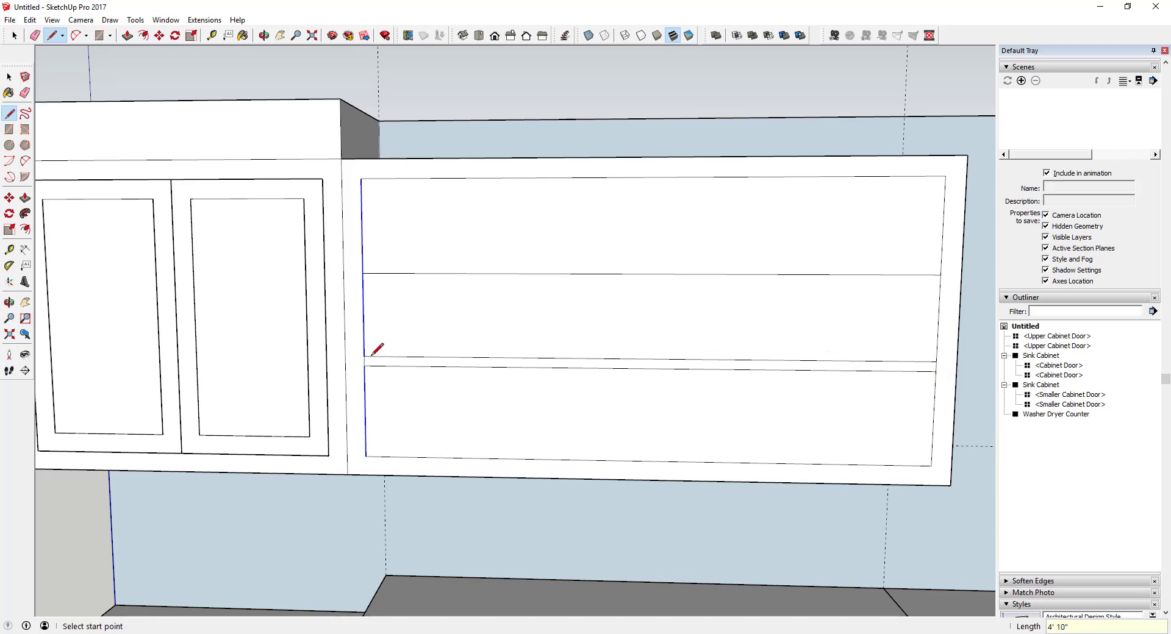
{"action": "left_click", "coordinate": [935, 381]}
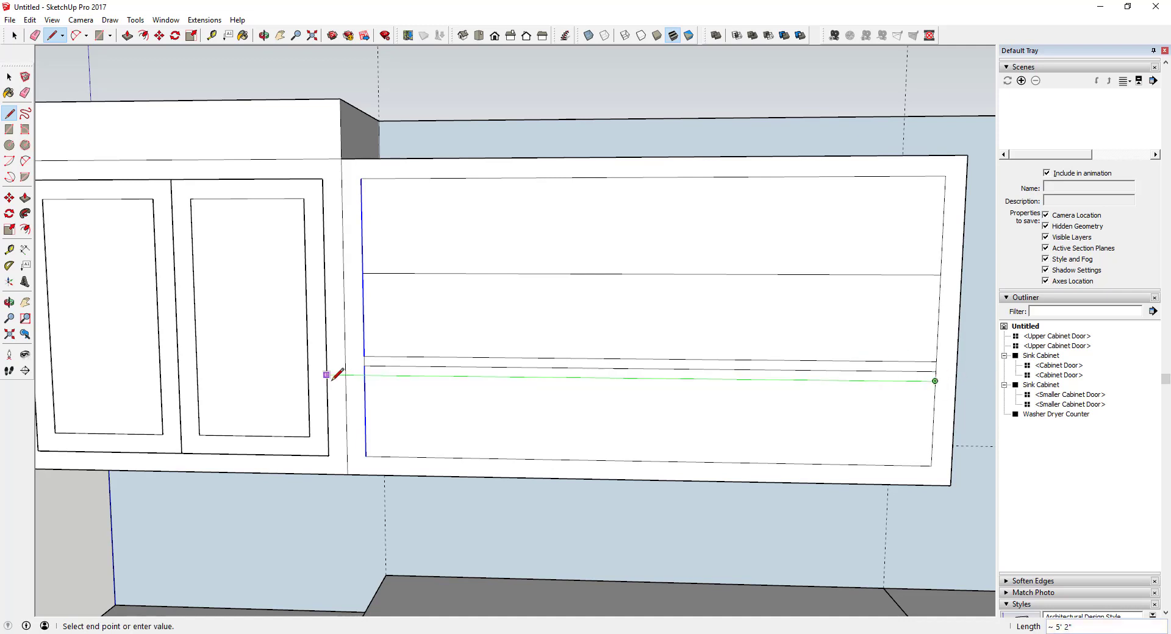
{"action": "left_click", "coordinate": [365, 375]}
{"action": "key", "text": "e"}
{"action": "left_click", "coordinate": [417, 366]}
Copy the lower shelf strip up by its midpoint onto the upper dividing line and erase that centre line.
{"action": "mouse_move", "coordinate": [417, 366]}
{"action": "middle_mouse_down"}
{"action": "mouse_move", "coordinate": [470, 386]}
{"action": "mouse_move", "coordinate": [620, 379]}
{"action": "mouse_move", "coordinate": [674, 360]}
{"action": "middle_mouse_up"}
{"action": "key", "text": "space"}
{"action": "left_click", "coordinate": [675, 361]}
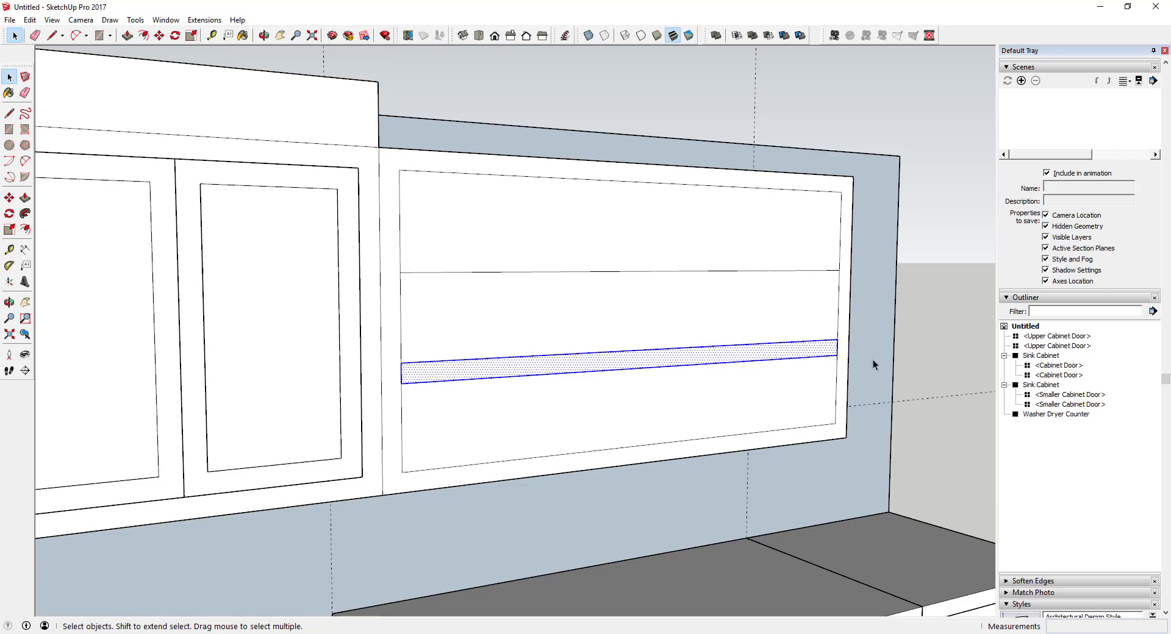
{"action": "scroll", "coordinate": [866, 363], "scroll_direction": "up", "scroll_amount": 3}
{"action": "key", "text": "m"}
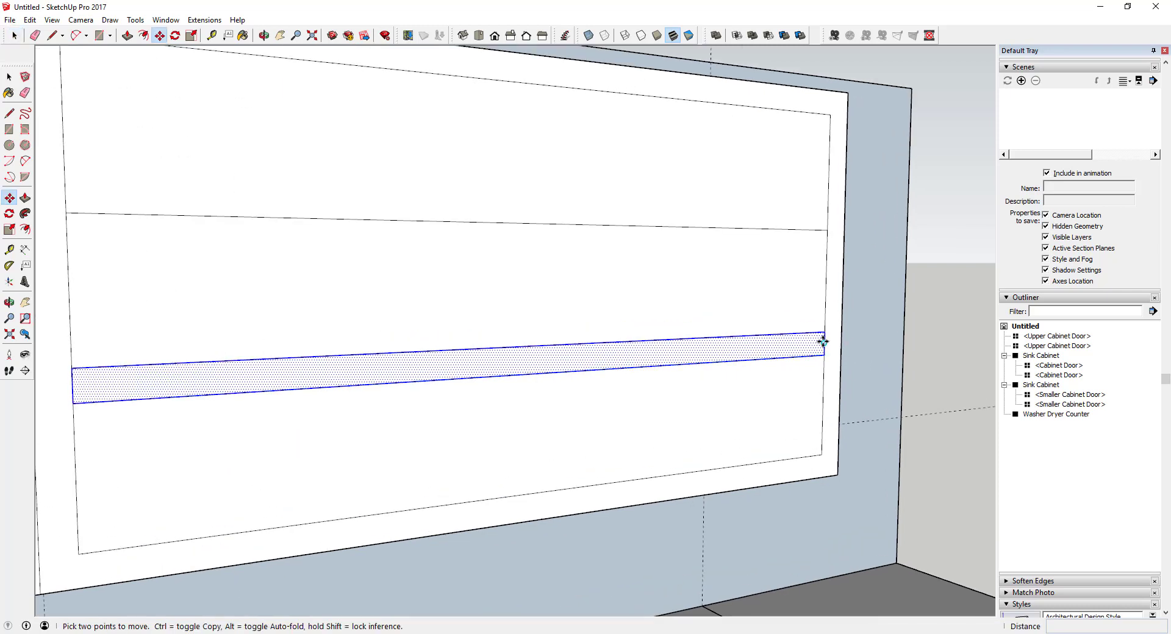
{"action": "key", "text": "ctrl"}
{"action": "left_click", "coordinate": [822, 342]}
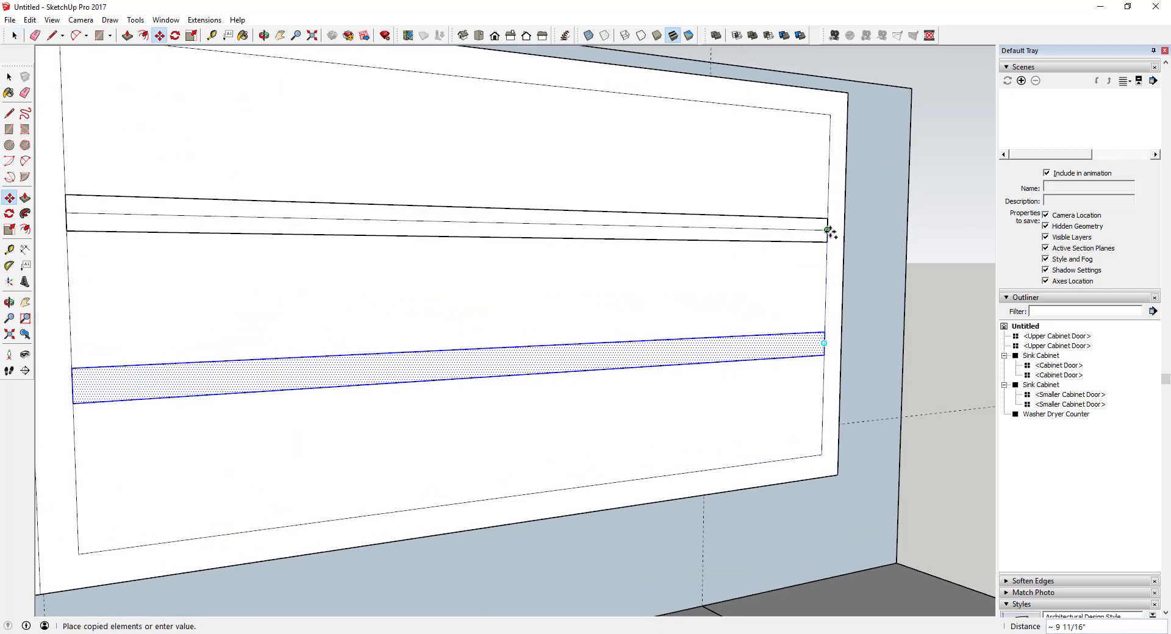
{"action": "left_click", "coordinate": [827, 230]}
{"action": "key", "text": "e"}
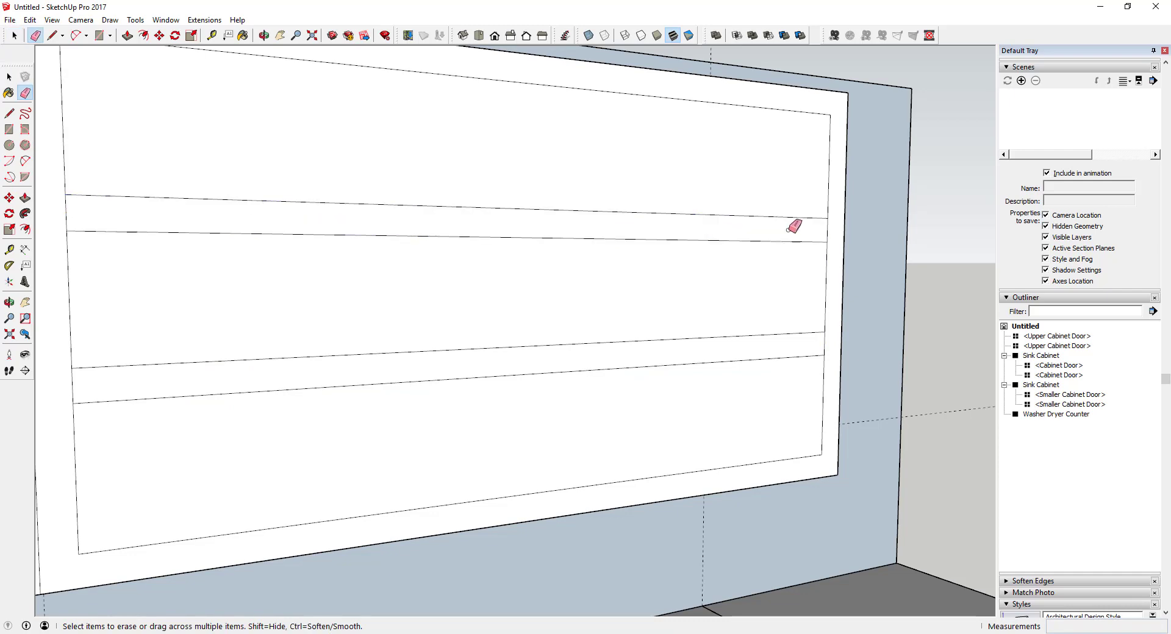
Push the three openings between the shelves back into the cabinet to the same depth and erase the short edges at the shelf ends.
{"action": "scroll", "coordinate": [670, 366], "scroll_direction": "down", "scroll_amount": 5}
{"action": "key", "text": "p"}
{"action": "left_click", "coordinate": [582, 285]}
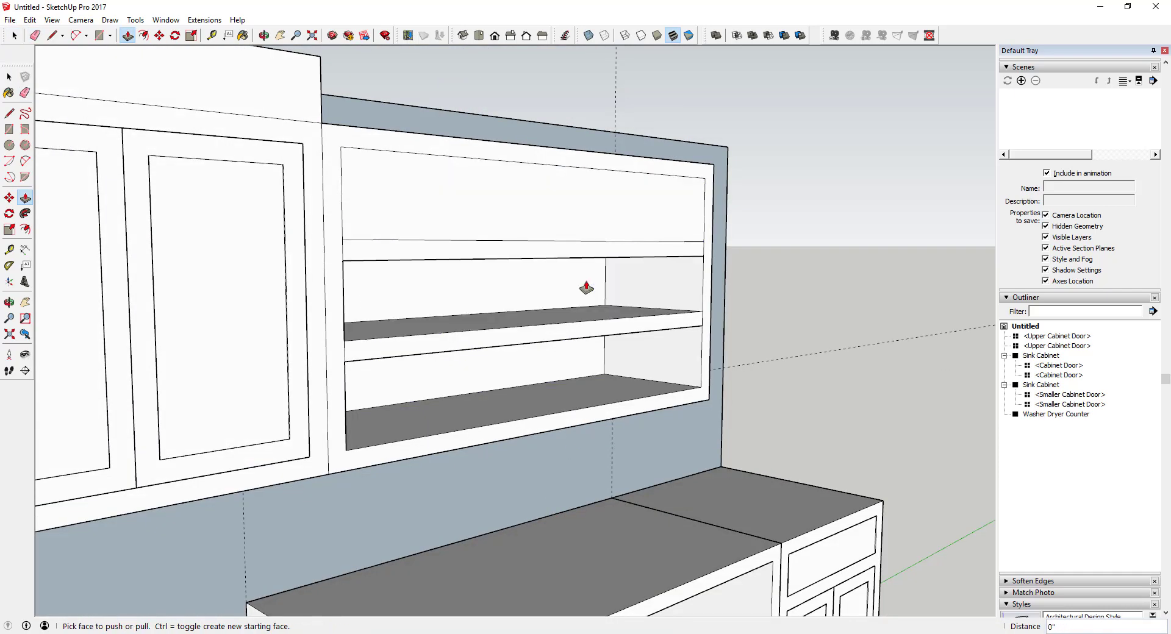
{"action": "double_click", "coordinate": [605, 219]}
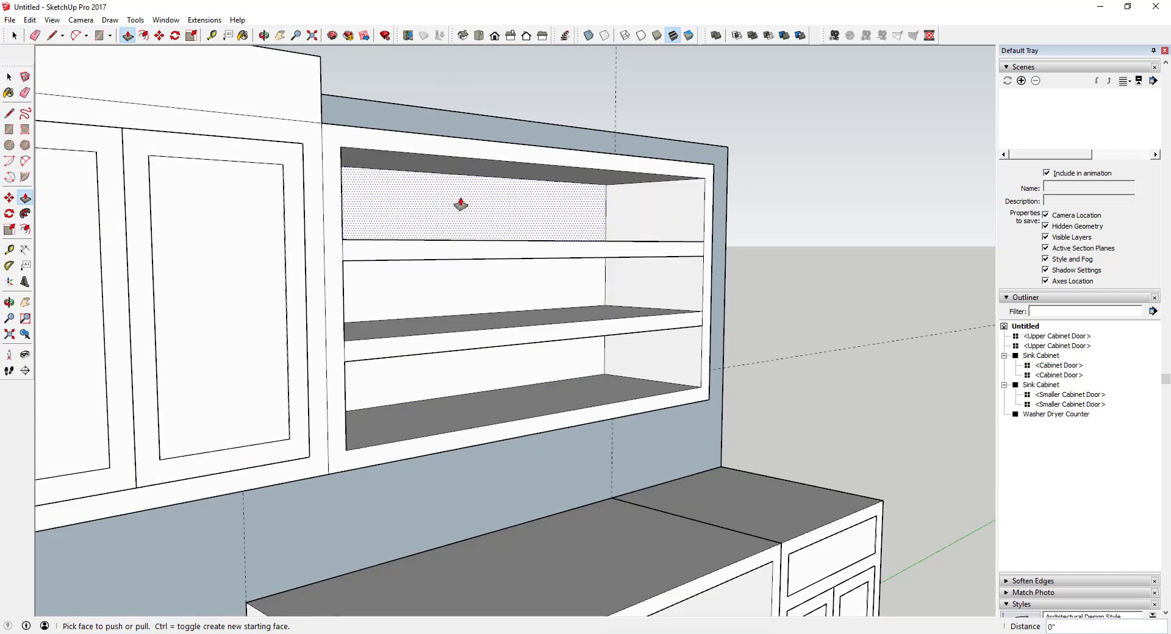
{"action": "key", "text": "space"}
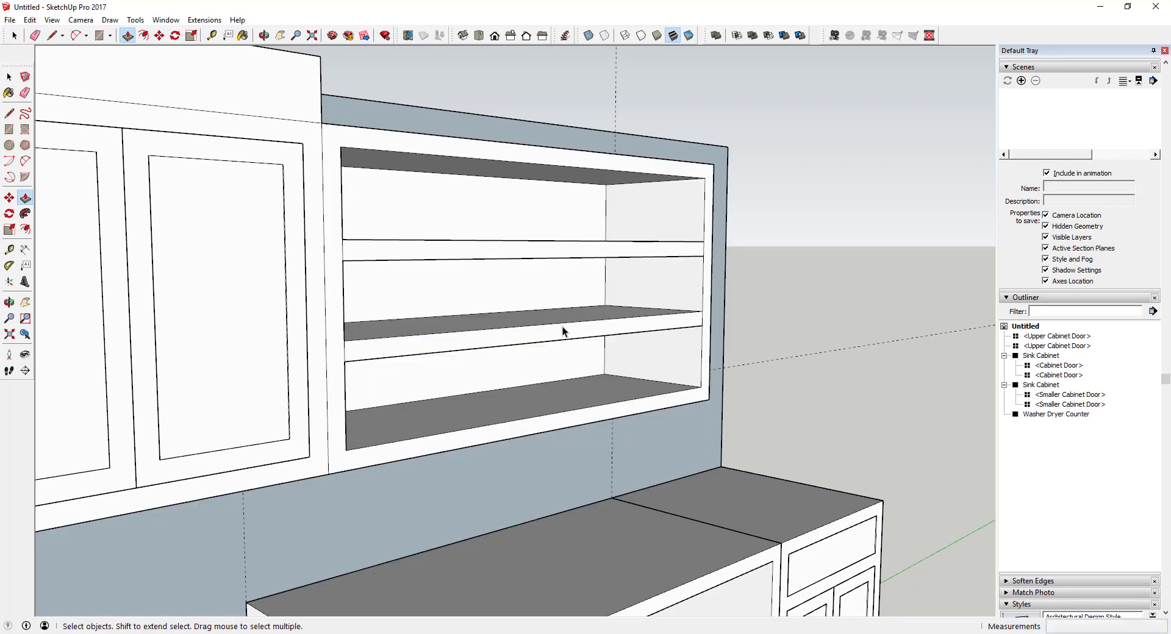
{"action": "key", "text": "e"}
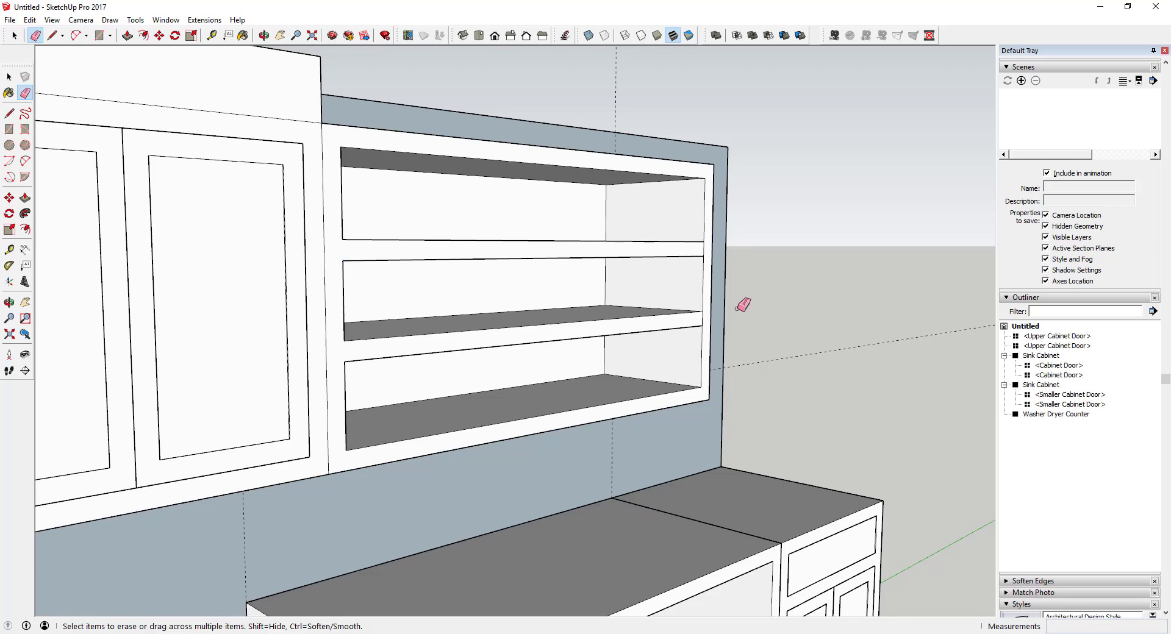
Select the doored upper cabinet with both its doors and make it a group.
{"action": "left_click_drag", "start_coordinate": [97, 194], "coordinate": [327, 467]}
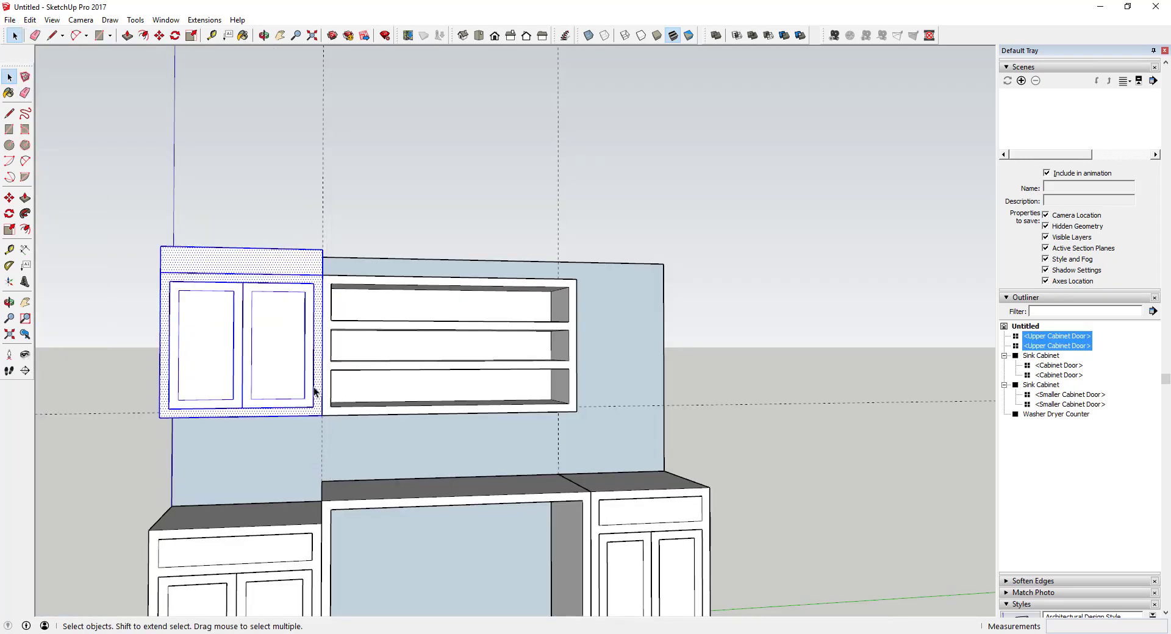
{"action": "middle_click_drag", "start_coordinate": [314, 390], "coordinate": [265, 343]}
{"action": "right_click", "coordinate": [265, 342]}
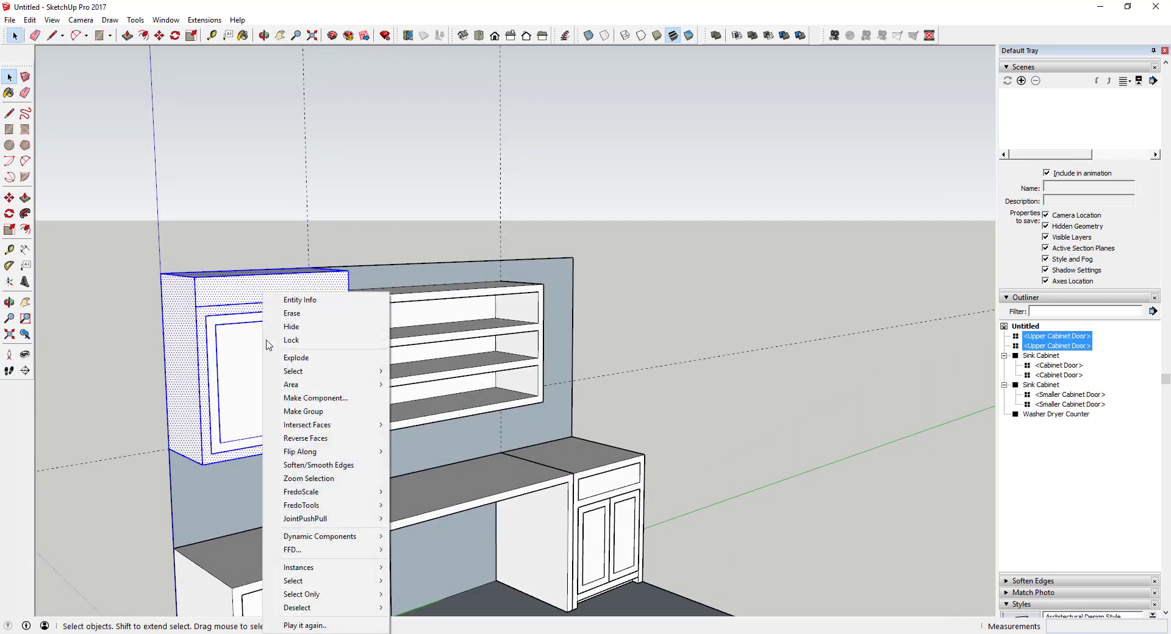
{"action": "left_click", "coordinate": [308, 410]}
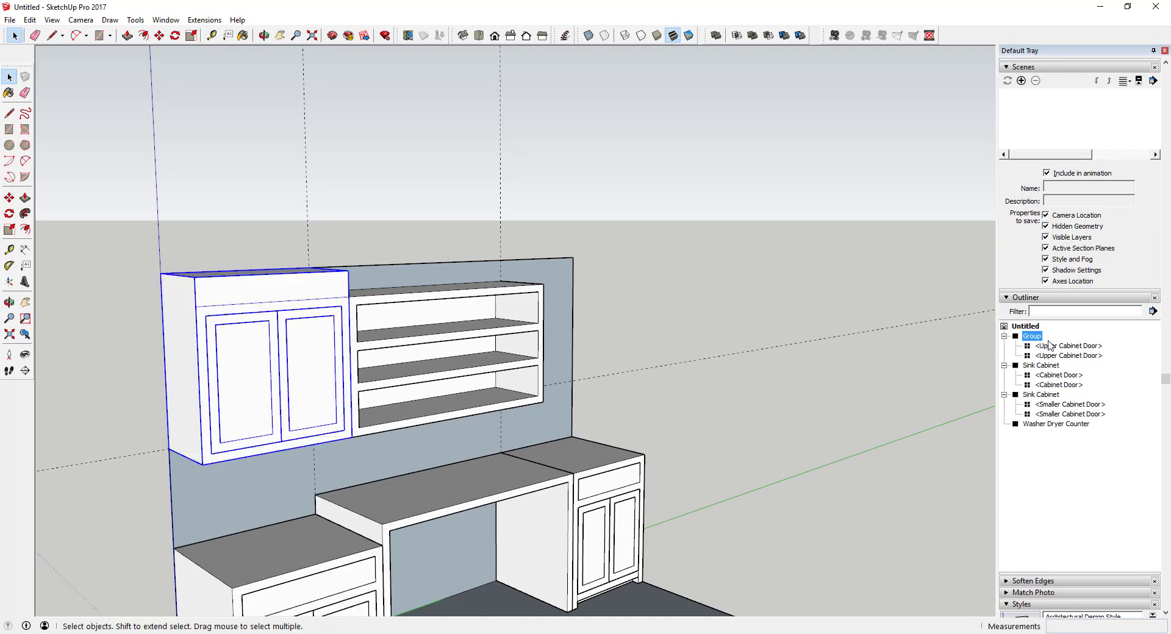
Rename the new group "Upper Cabient - Wide" and collapse its entry in the Outliner.
{"action": "right_click", "coordinate": [1034, 337]}
{"action": "left_click", "coordinate": [1058, 324]}
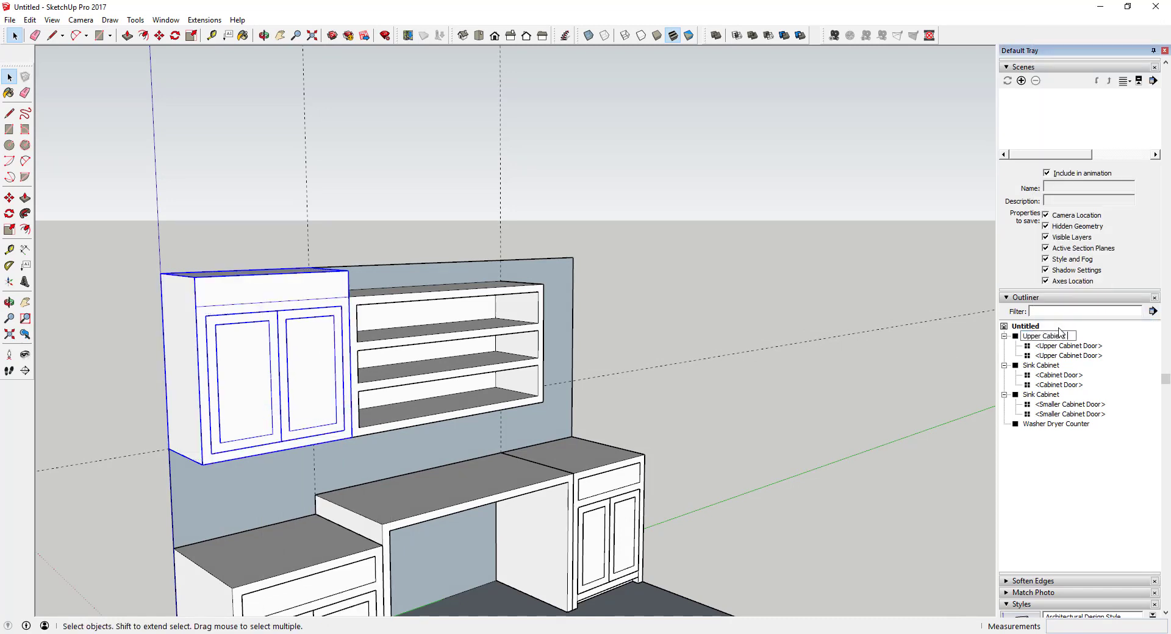
{"action": "key", "text": "Return"}
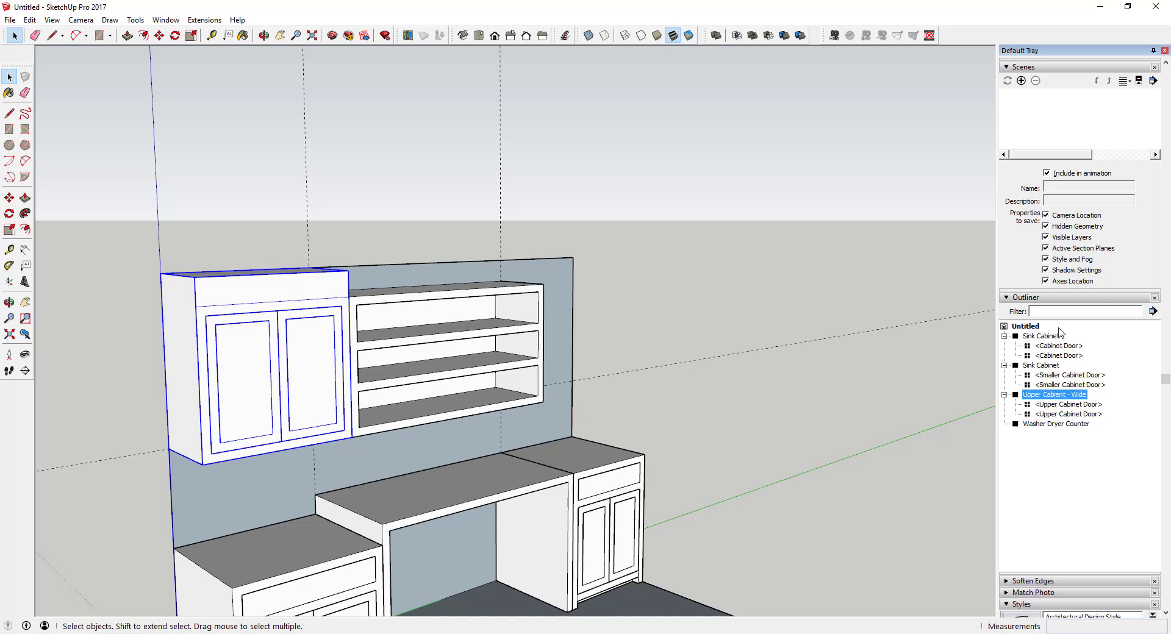
{"action": "left_click", "coordinate": [1005, 395]}
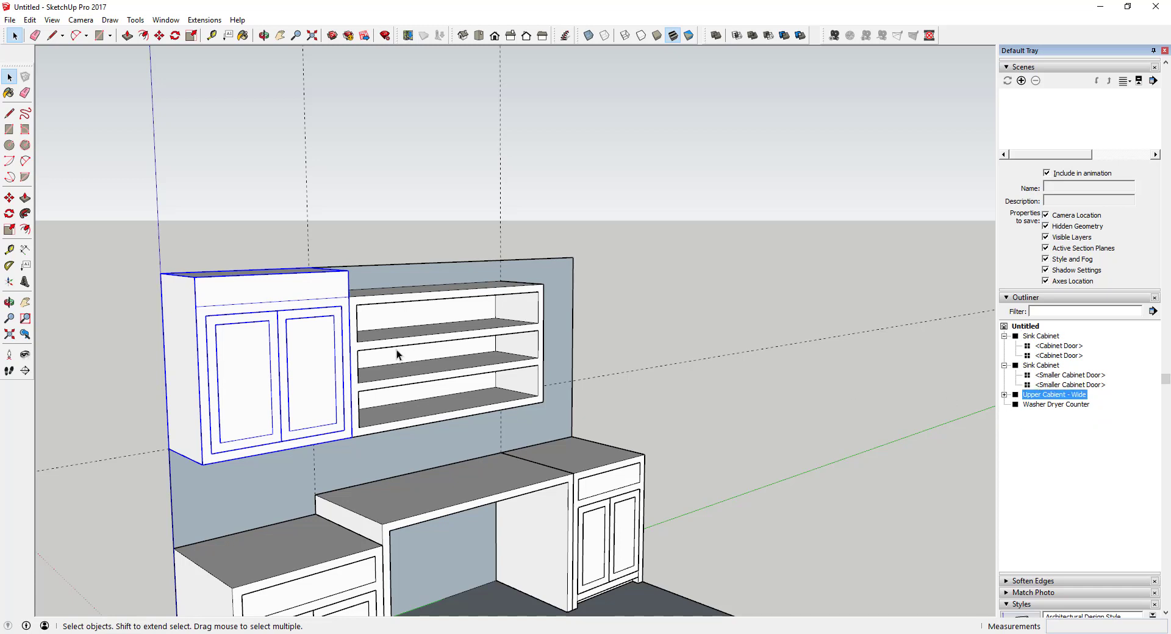
{"action": "middle_click_drag", "start_coordinate": [397, 349], "coordinate": [418, 348]}
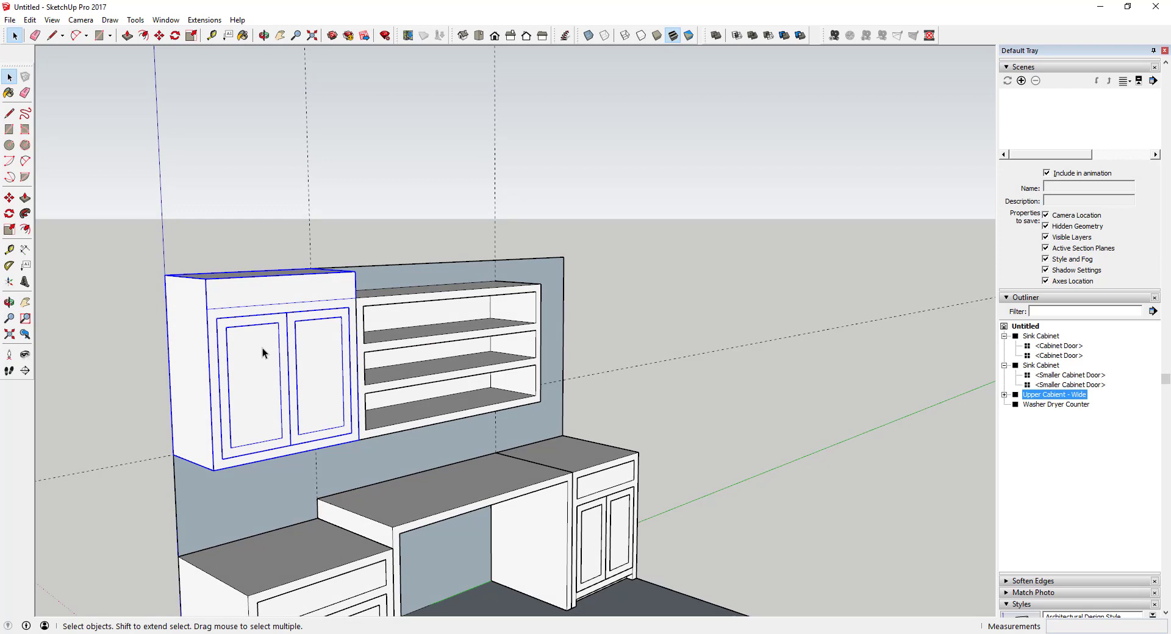
Copy the wide upper cabinet from its lower front corner to the far lower front corner of the open shelf cabinet.
{"action": "key", "text": "m"}
{"action": "left_click", "coordinate": [212, 468]}
{"action": "key", "text": "ctrl"}
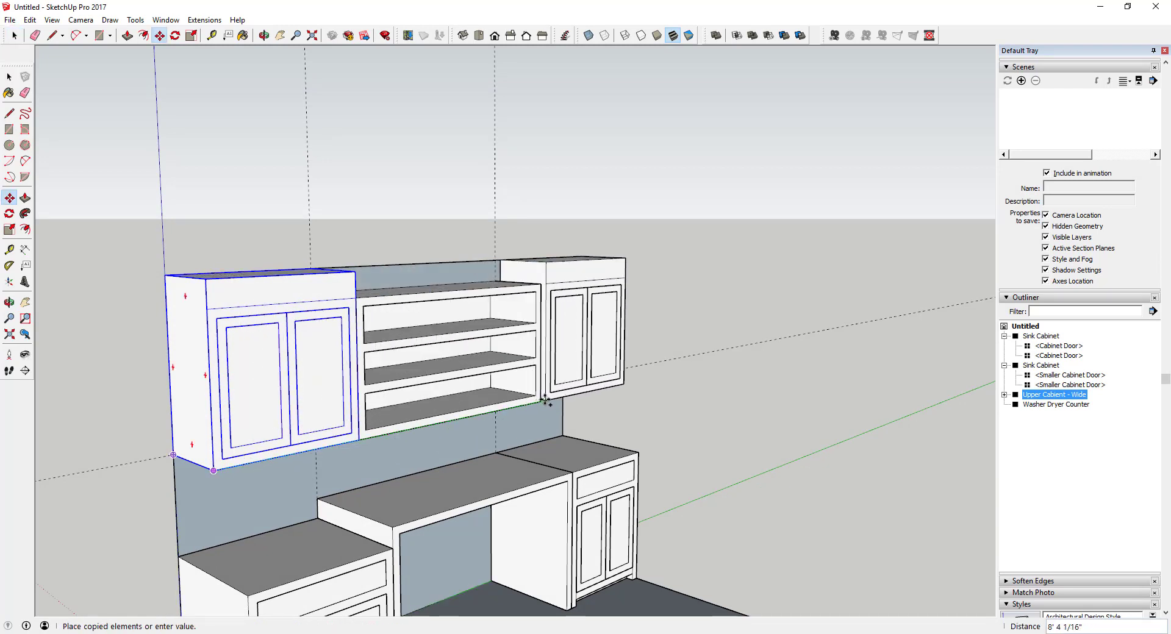
{"action": "left_click", "coordinate": [542, 400]}
Open the copied upper cabinet group for editing and delete both of its doors.
{"action": "middle_click_drag", "start_coordinate": [597, 406], "coordinate": [334, 376]}
{"action": "scroll", "coordinate": [758, 353], "scroll_direction": "up", "scroll_amount": 5}
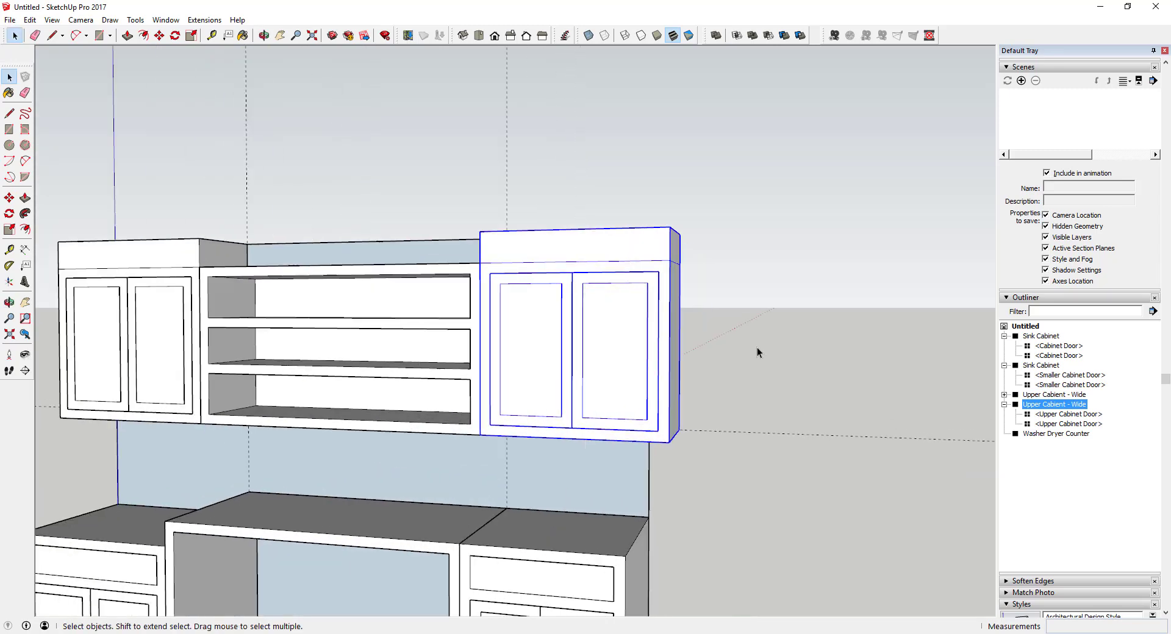
{"action": "double_click", "coordinate": [628, 371]}
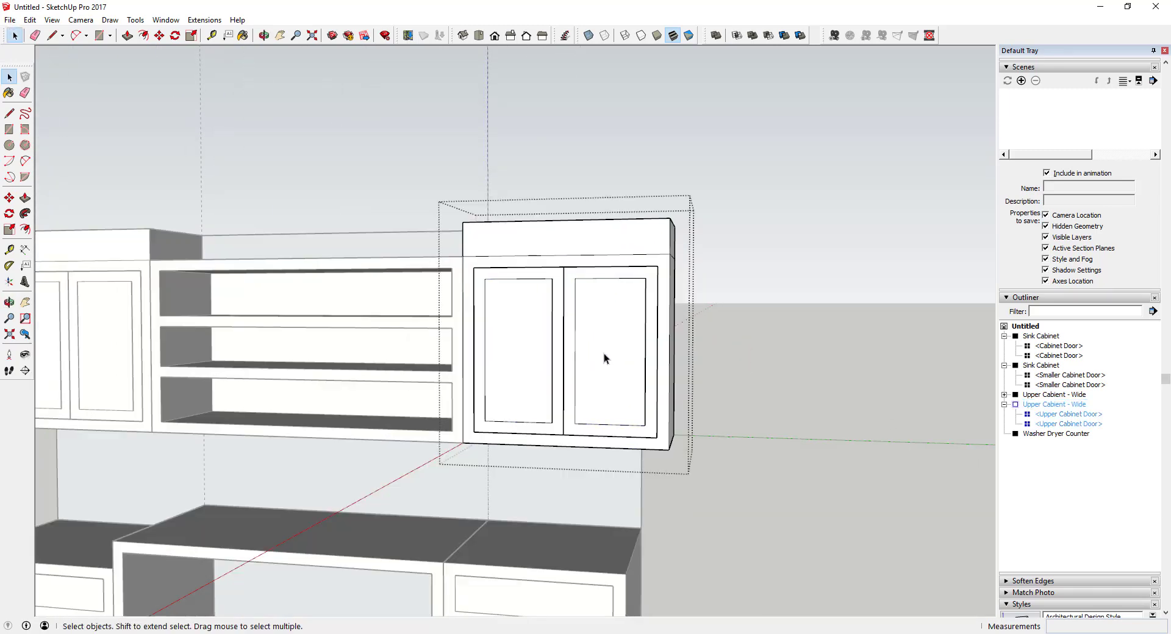
{"action": "left_click", "coordinate": [603, 353]}
{"action": "left_click", "coordinate": [499, 340], "text": "shift"}
{"action": "key", "text": "Delete"}
Move the copied cabinet's outer side face inward until it is flush with the end of the back wall.
{"action": "middle_click_drag", "start_coordinate": [595, 350], "coordinate": [643, 285]}
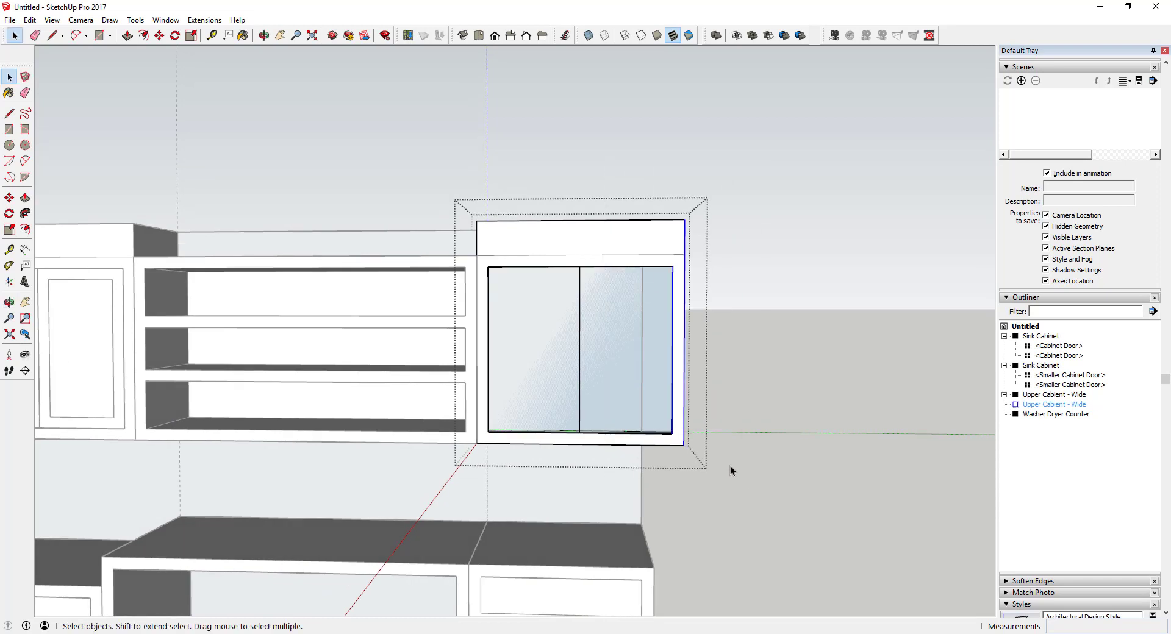
{"action": "middle_click_drag", "start_coordinate": [688, 464], "coordinate": [684, 439]}
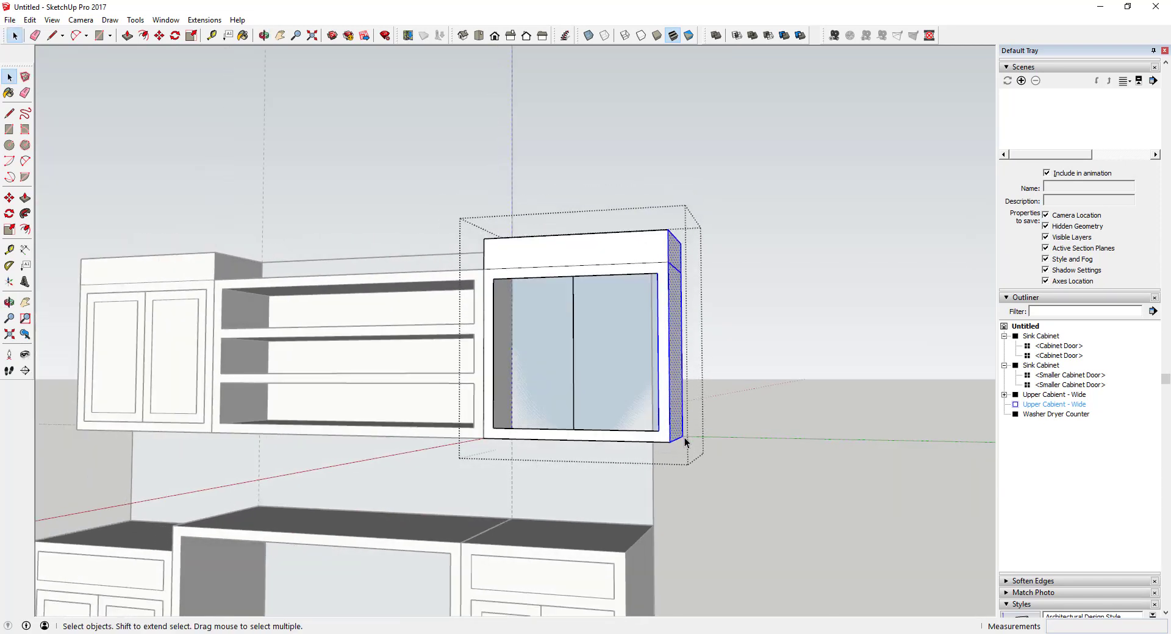
{"action": "key", "text": "m"}
{"action": "left_click", "coordinate": [683, 439]}
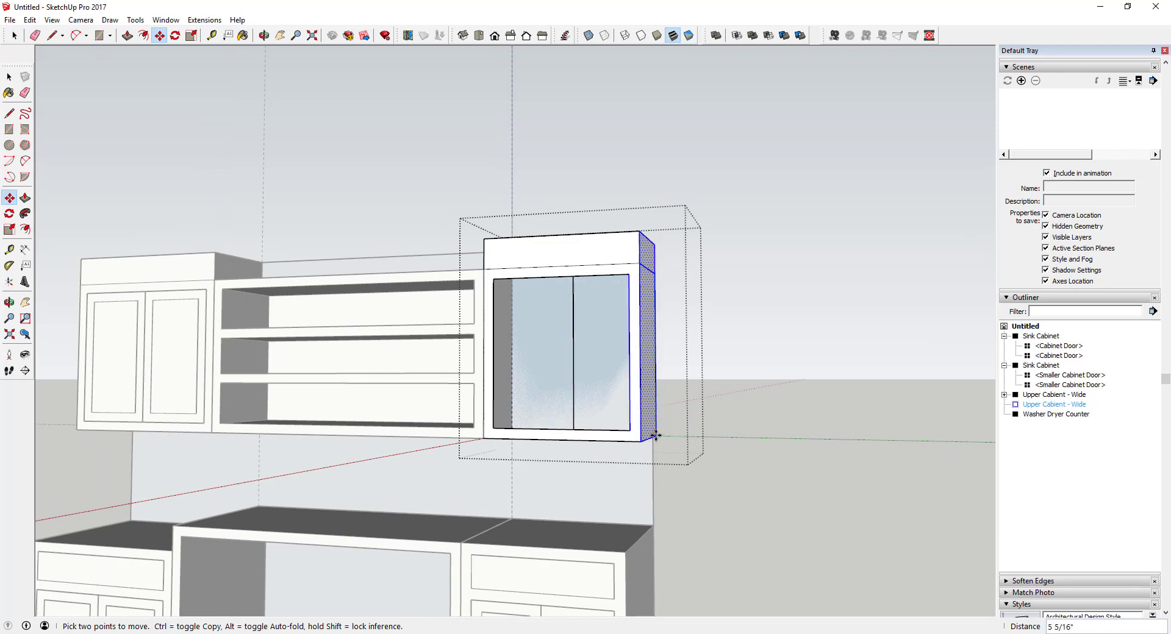
{"action": "left_click", "coordinate": [653, 437]}
Erase the old door divider in the narrowed cabinet and draw a vertical line between the midpoints of the opening's lower and upper edges.
{"action": "key", "text": "e"}
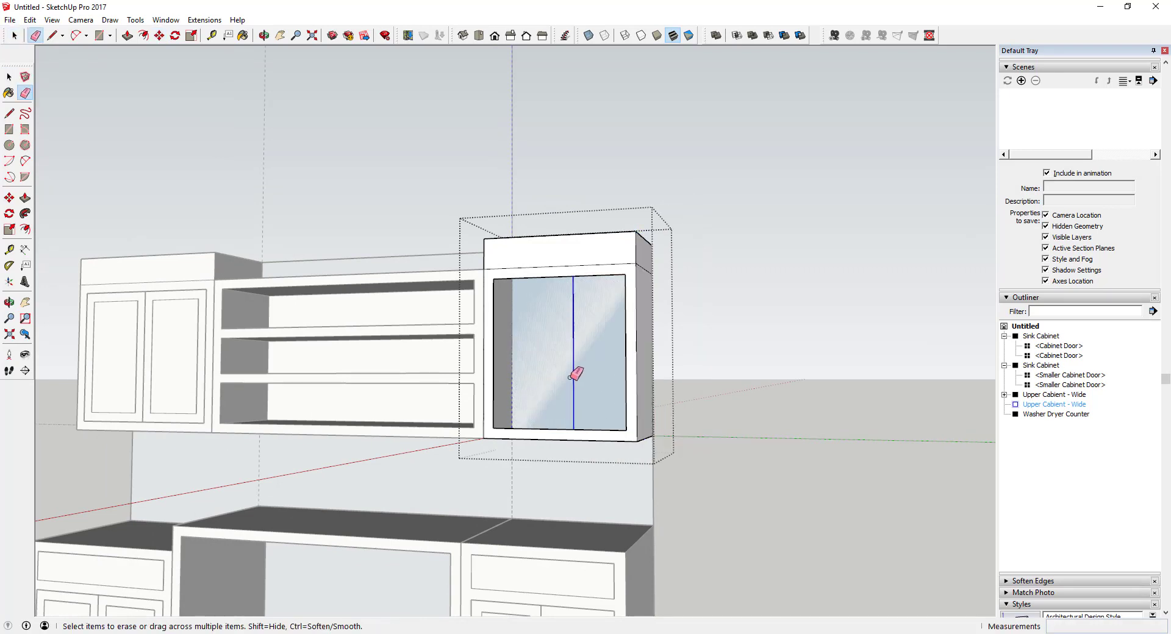
{"action": "middle_click_drag", "start_coordinate": [576, 375], "coordinate": [779, 417]}
{"action": "key", "text": "space"}
{"action": "key", "text": "l"}
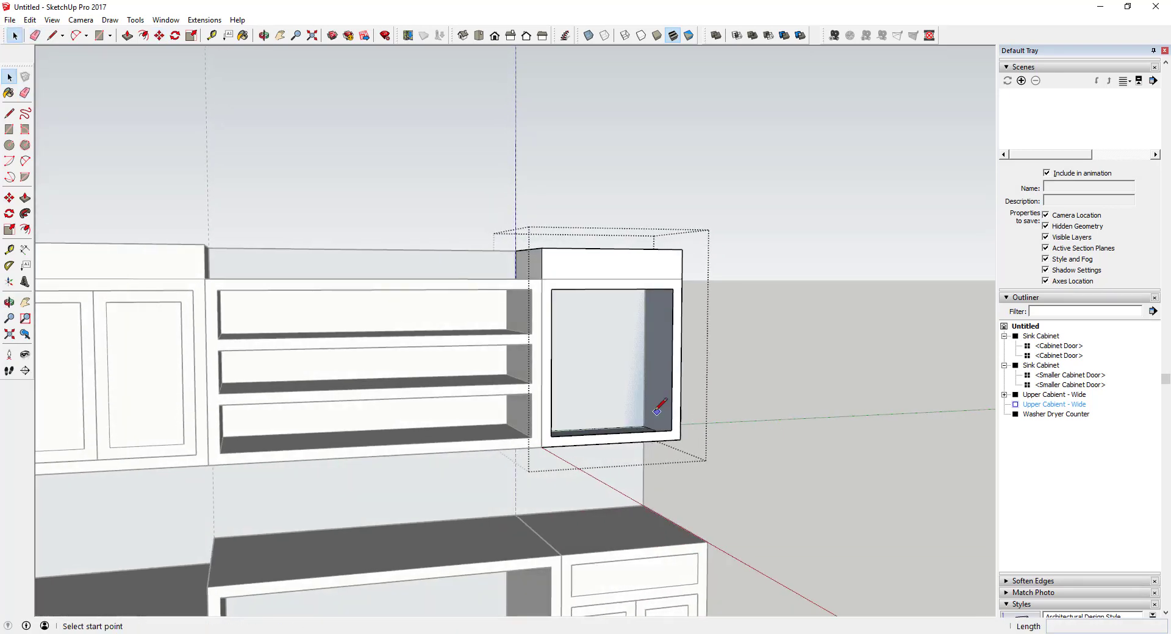
{"action": "left_click", "coordinate": [613, 432]}
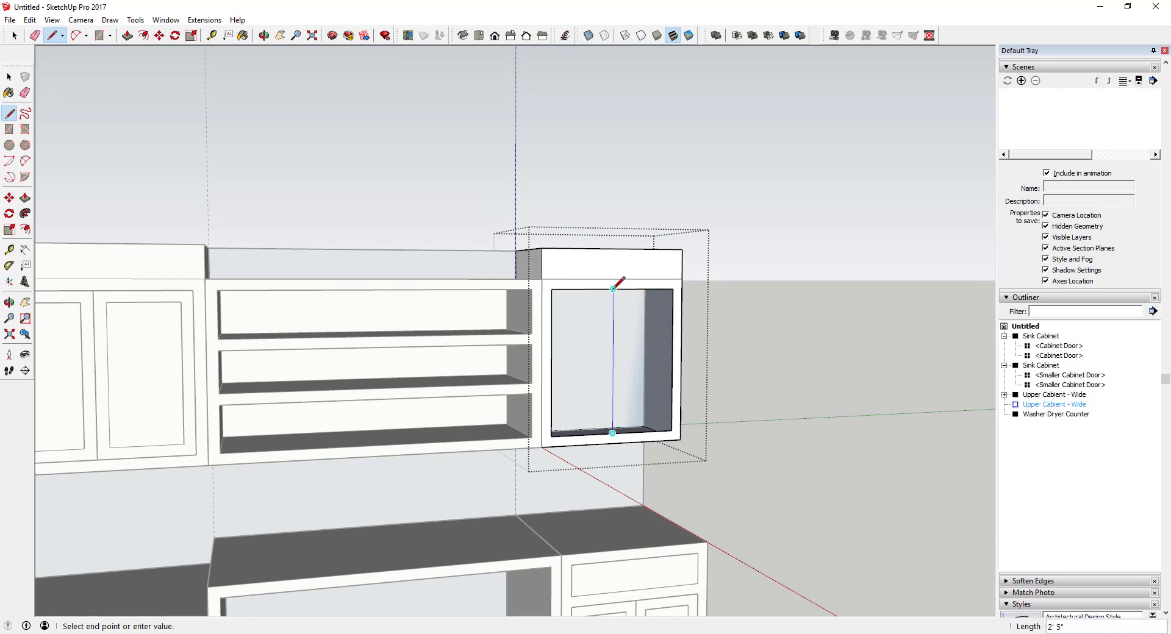
{"action": "left_click", "coordinate": [613, 289]}
{"action": "key", "text": "space"}
Delete the outer half of the divided door face on the narrowed upper cabinet.
{"action": "middle_click_drag", "start_coordinate": [598, 357], "coordinate": [682, 355]}
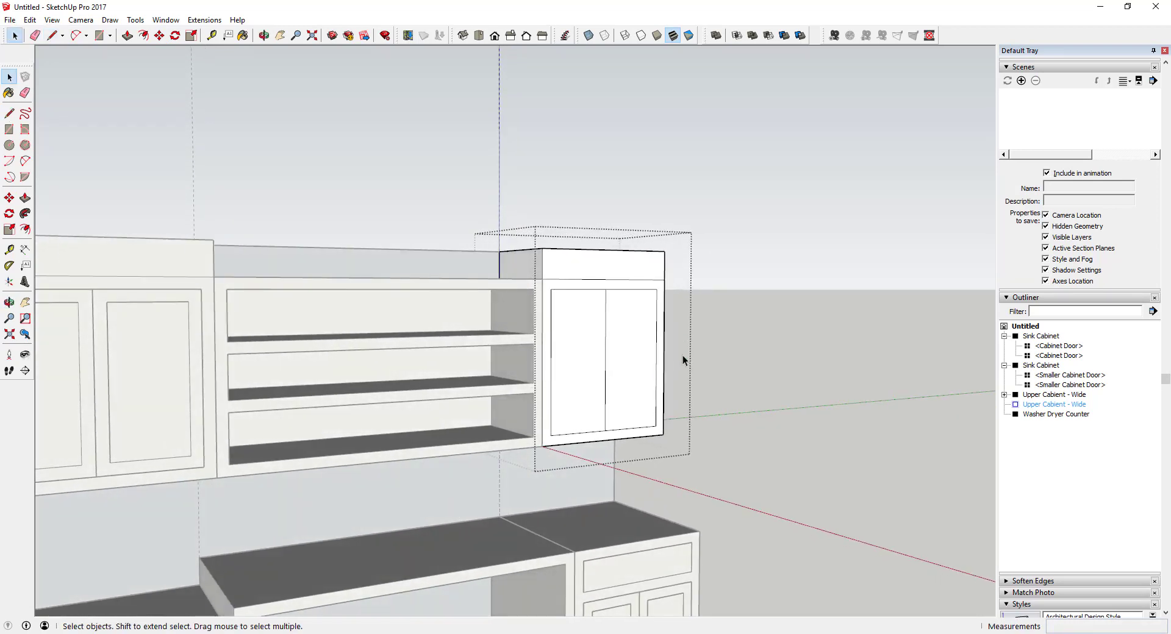
{"action": "scroll", "coordinate": [591, 352], "scroll_direction": "up", "scroll_amount": 3}
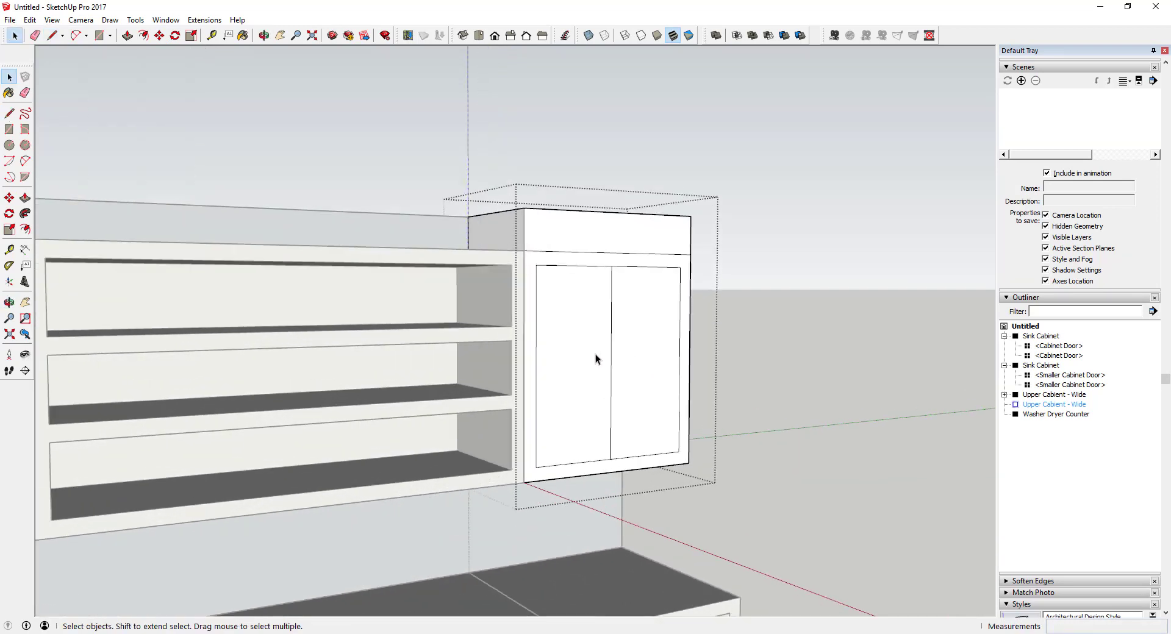
{"action": "scroll", "coordinate": [671, 338], "scroll_direction": "down", "scroll_amount": 4}
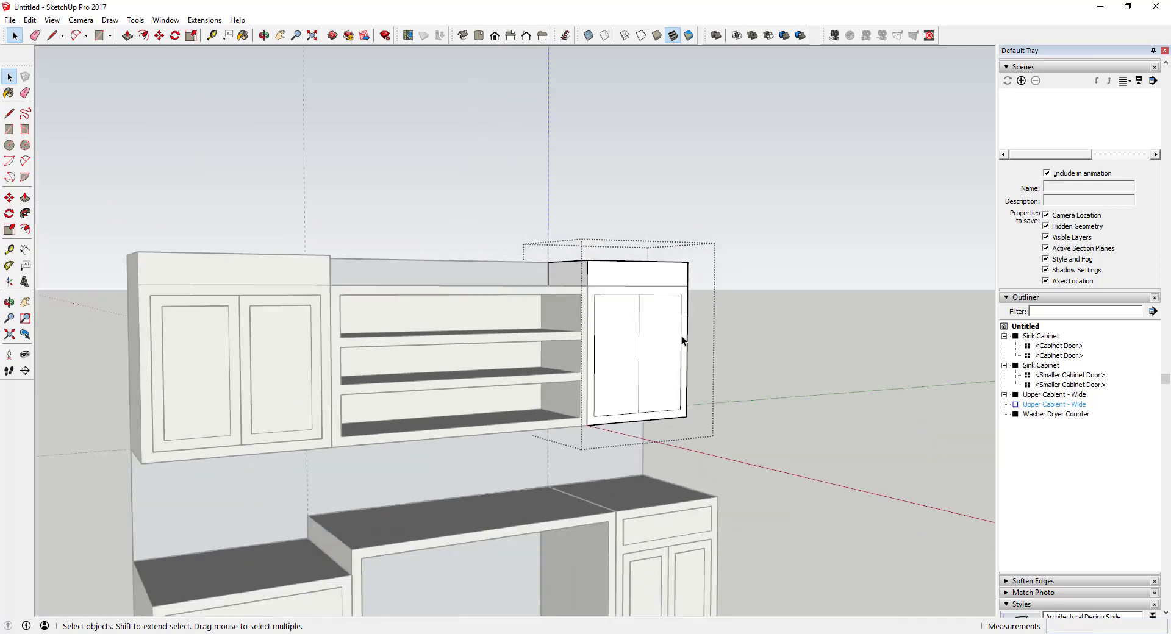
{"action": "scroll", "coordinate": [677, 341], "scroll_direction": "up", "scroll_amount": 1}
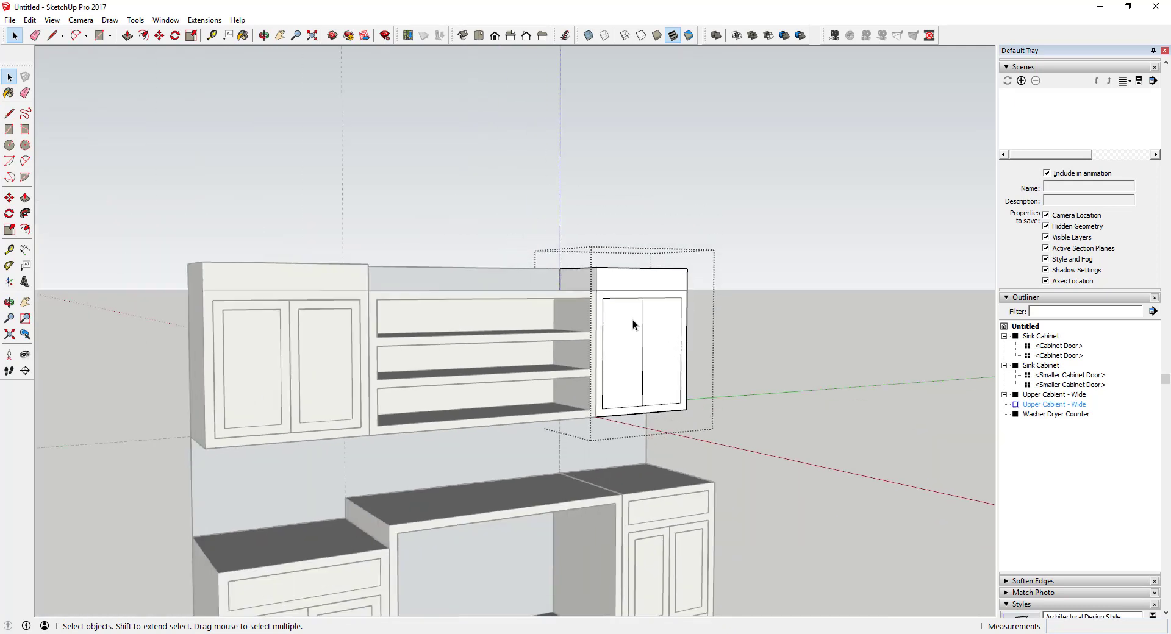
{"action": "left_click", "coordinate": [631, 323]}
{"action": "left_click", "coordinate": [665, 327]}
{"action": "key", "text": "Delete"}
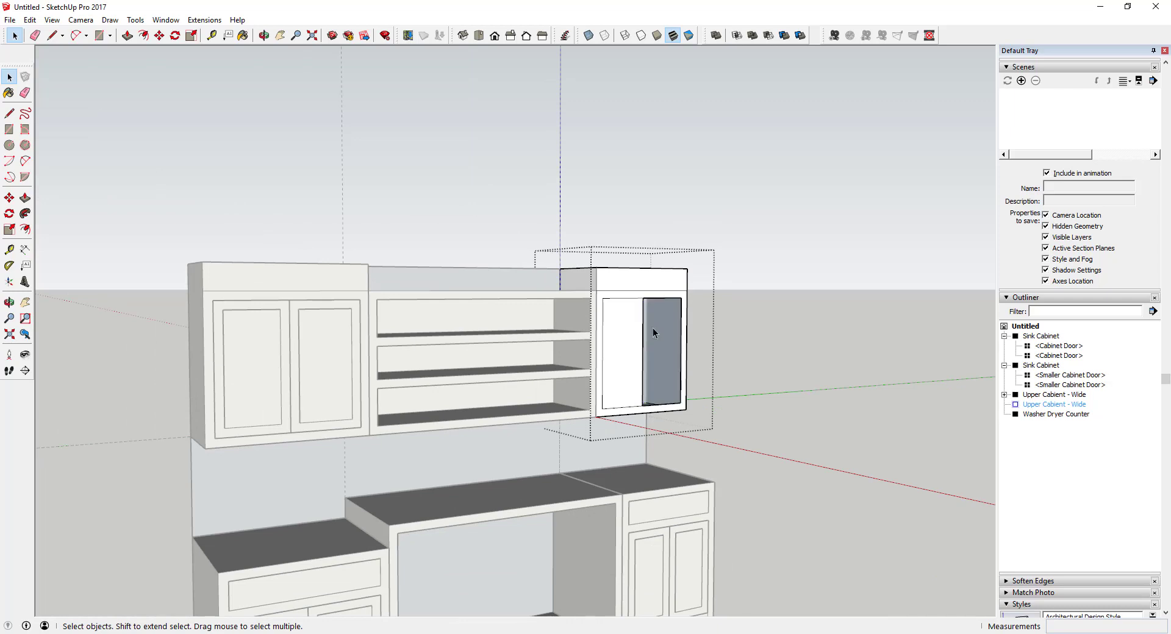
Make the remaining half door face a component named "Small Upper Cabinet Door".
{"action": "scroll", "coordinate": [652, 327], "scroll_direction": "up", "scroll_amount": 3}
{"action": "left_click", "coordinate": [596, 370]}
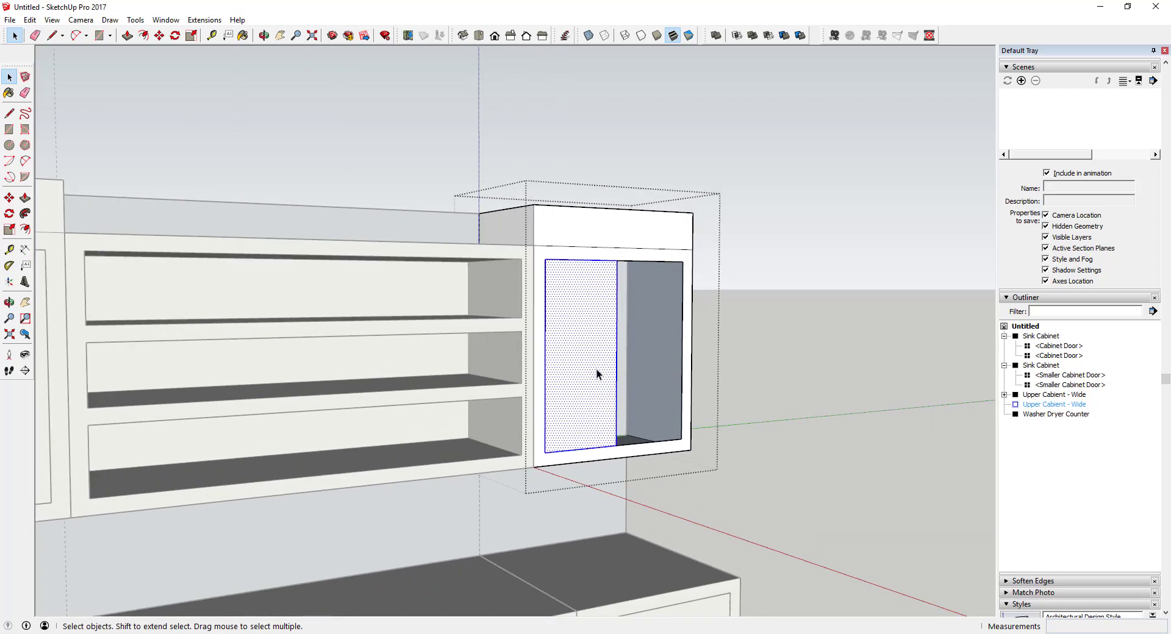
{"action": "right_click", "coordinate": [596, 369]}
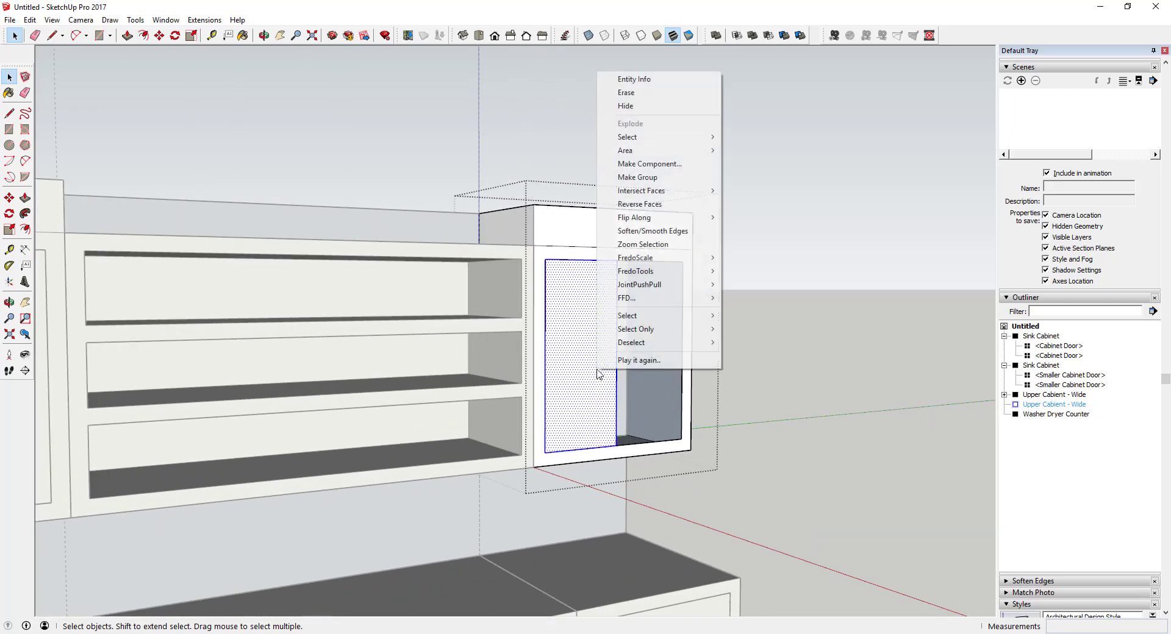
{"action": "left_click", "coordinate": [665, 165]}
{"action": "type", "text": "Small Upper Cabinet Door"}
{"action": "key", "text": "Return"}
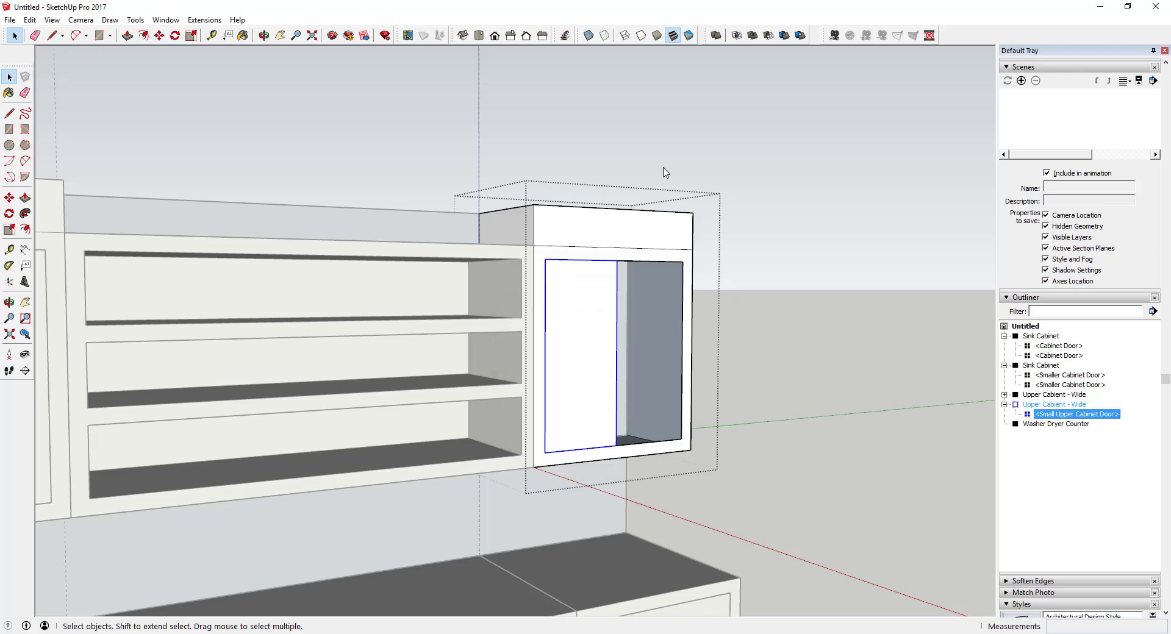
Copy the small door component into the empty half of the cabinet opening.
{"action": "key", "text": "ctrl+c"}
{"action": "key", "text": "ctrl+v"}
{"action": "left_click", "coordinate": [616, 444]}
Build up the top of the open shelf cabinet between the two doored cabinets, flush with their tops and fronts.
{"action": "scroll", "coordinate": [747, 387], "scroll_direction": "down", "scroll_amount": 5}
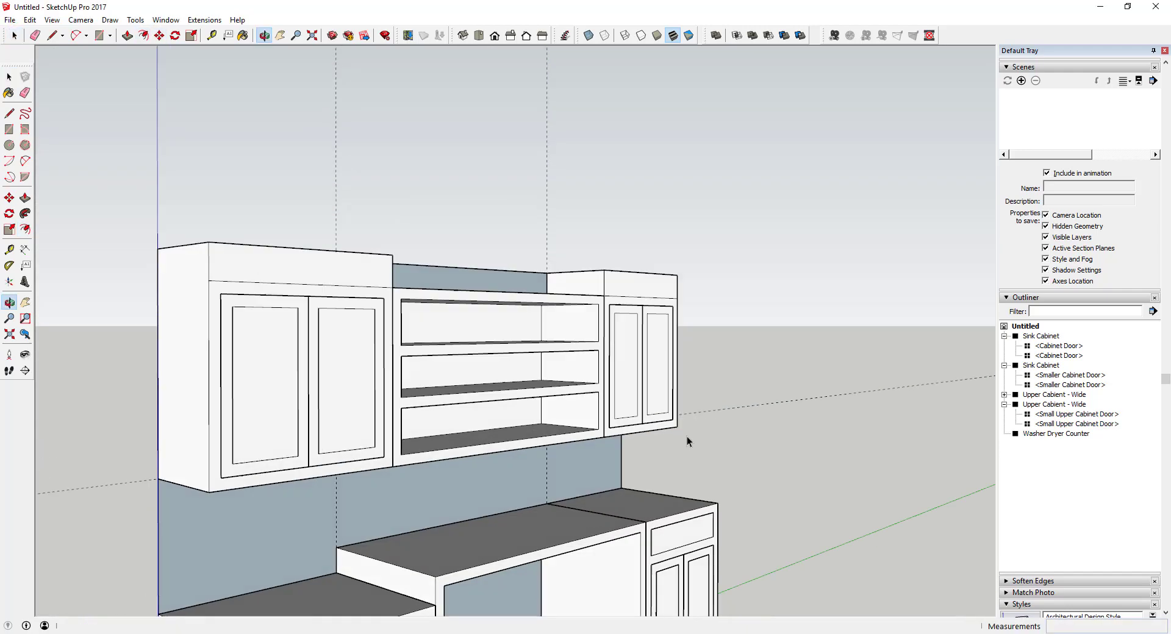
{"action": "middle_click_drag", "start_coordinate": [686, 437], "coordinate": [549, 274]}
{"action": "key", "text": "r"}
{"action": "middle_click_drag", "start_coordinate": [503, 213], "coordinate": [701, 262]}
{"action": "key", "text": "space"}
{"action": "left_click", "coordinate": [549, 274]}
{"action": "left_click", "coordinate": [931, 333]}
{"action": "key", "text": "o"}
{"action": "left_click_drag", "start_coordinate": [715, 306], "coordinate": [695, 305]}
{"action": "key", "text": "space"}
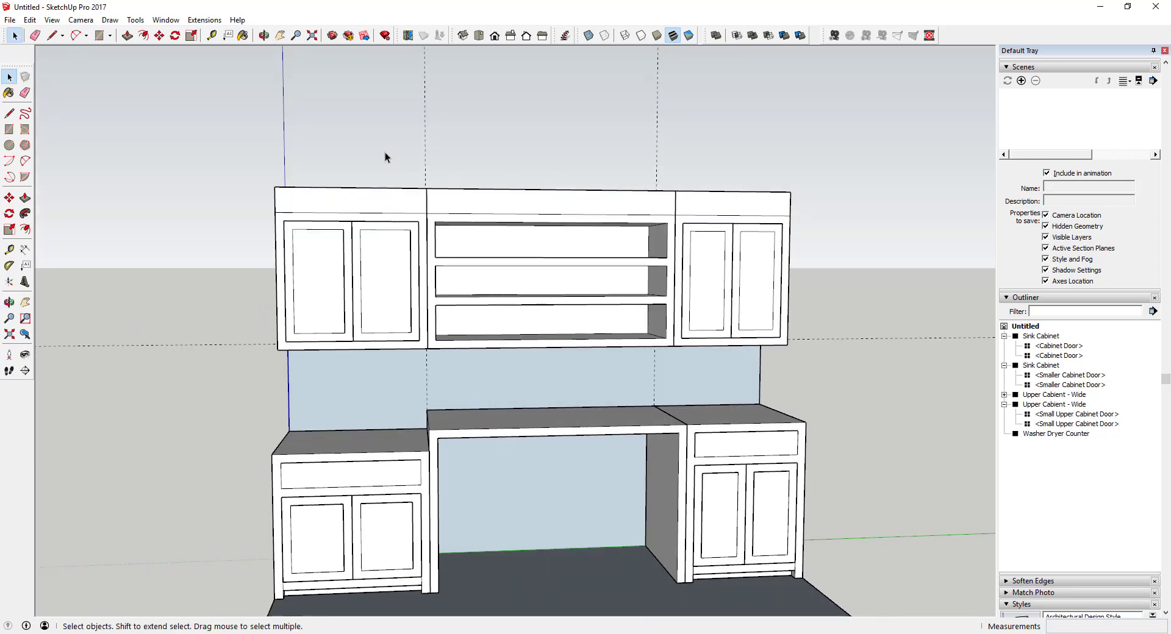
Group the whole open shelf cabinet including its top section and rename the group "Upper Shelf".
{"action": "left_click_drag", "start_coordinate": [397, 149], "coordinate": [691, 363]}
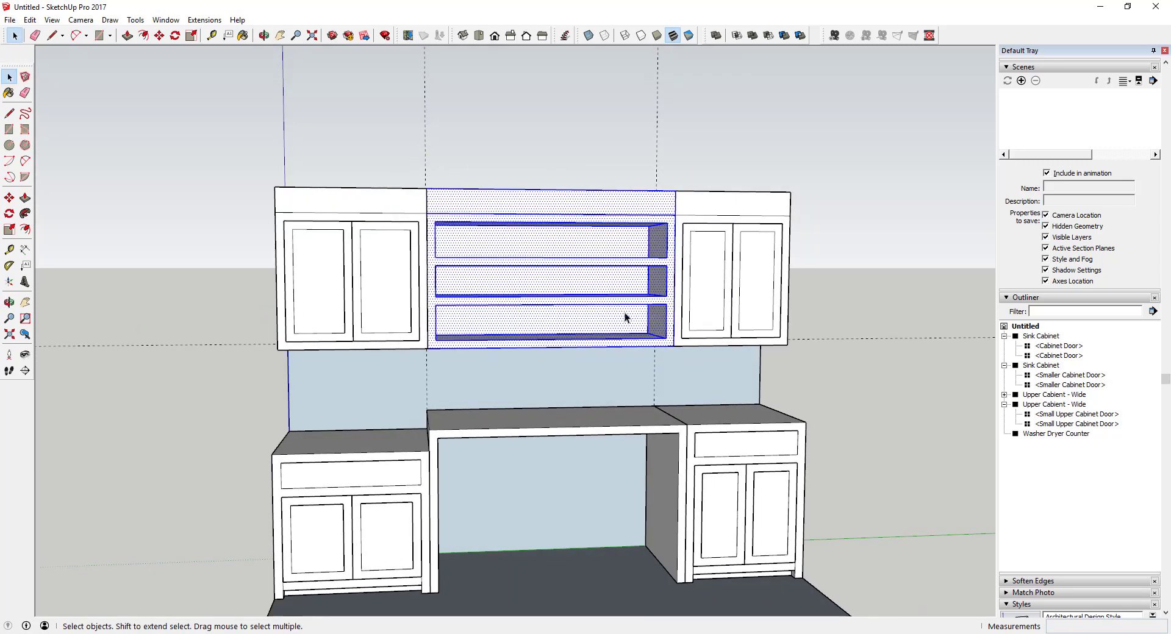
{"action": "right_click", "coordinate": [539, 239]}
{"action": "left_click", "coordinate": [603, 346]}
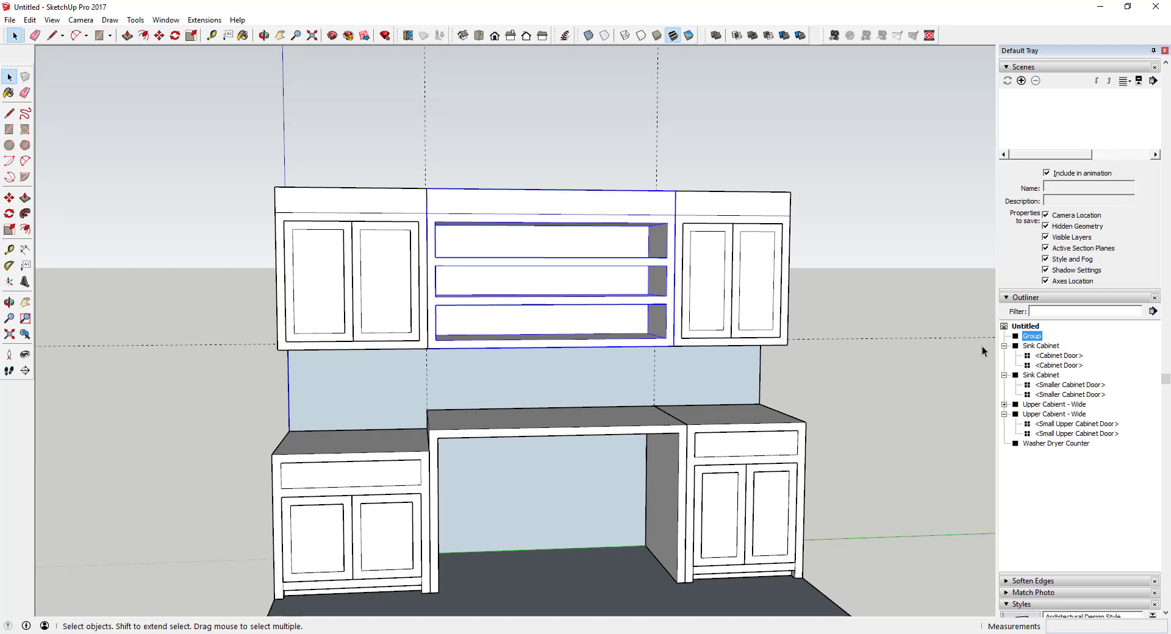
{"action": "right_click", "coordinate": [1039, 339]}
{"action": "left_click", "coordinate": [1061, 253]}
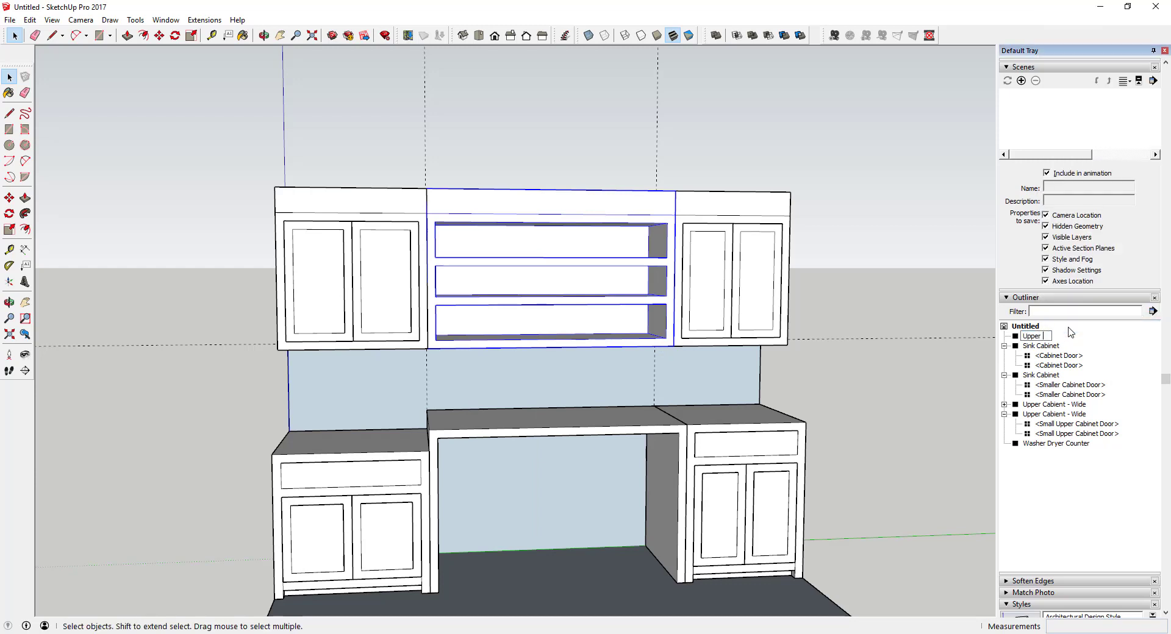
{"action": "type", "text": "Upper Shelf"}
{"action": "key", "text": "Return"}
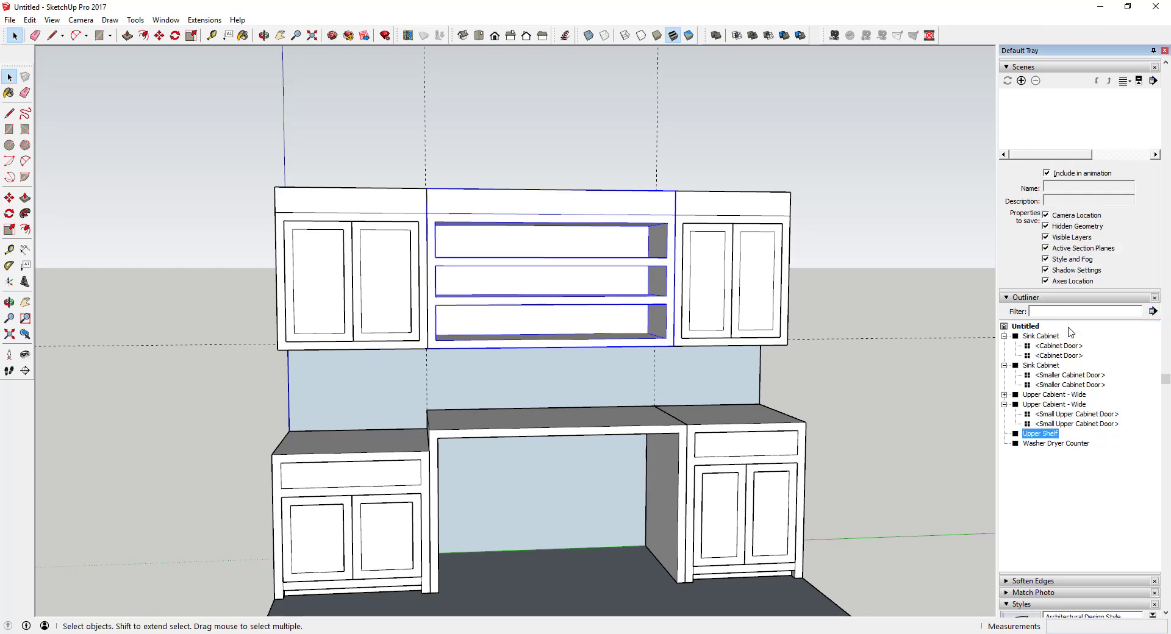